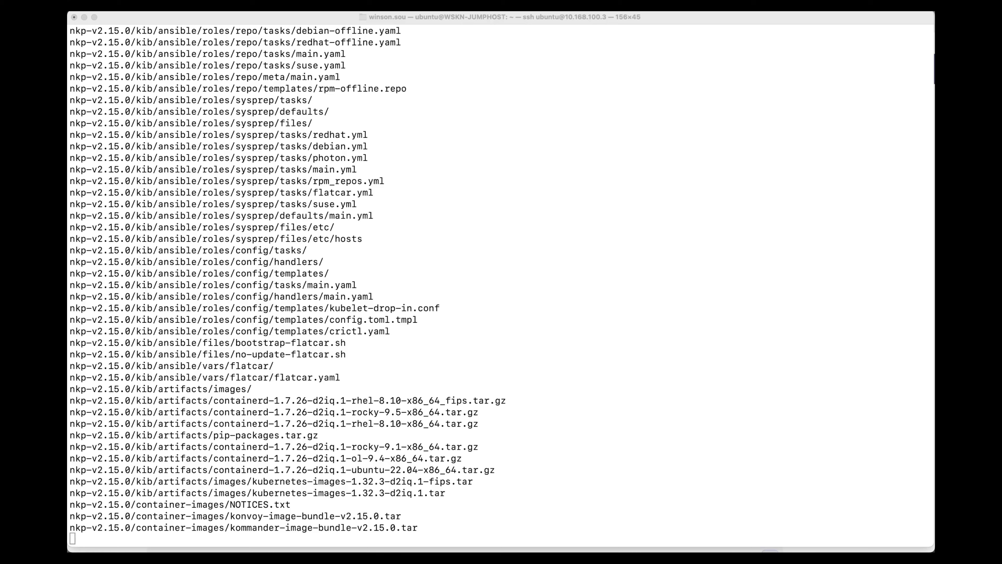
List the extracted nkp-v2.15.0 directory, then enter its cli folder and list the contents.
left_click(406, 336)
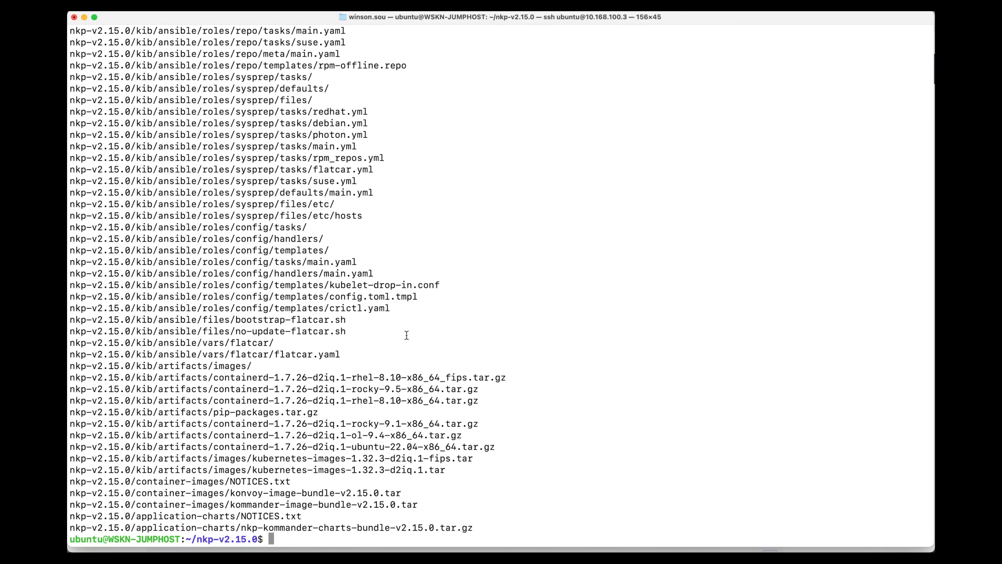
type("ll")
key("Return")
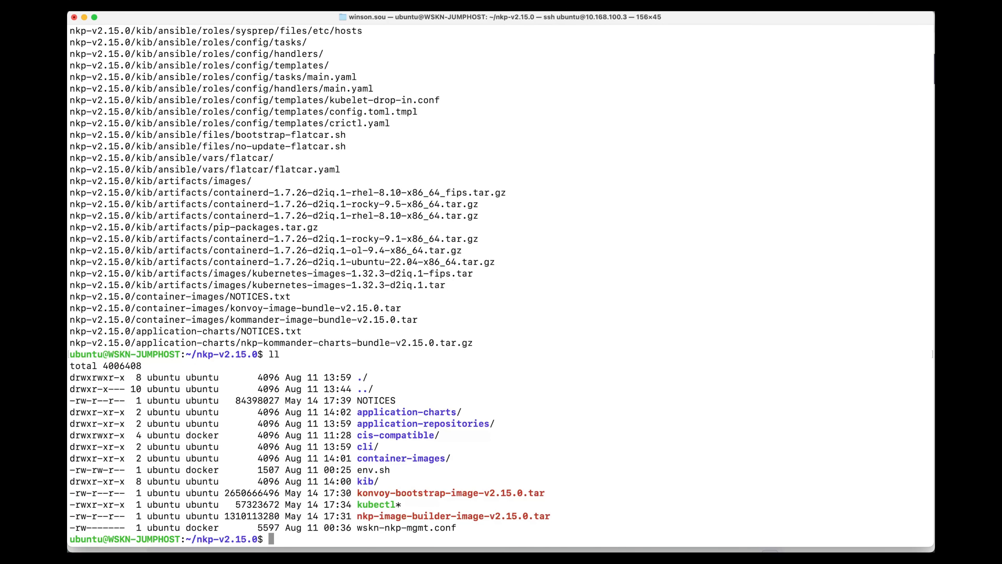
type("cd cli/")
key("Return")
type("ll")
key("Return")
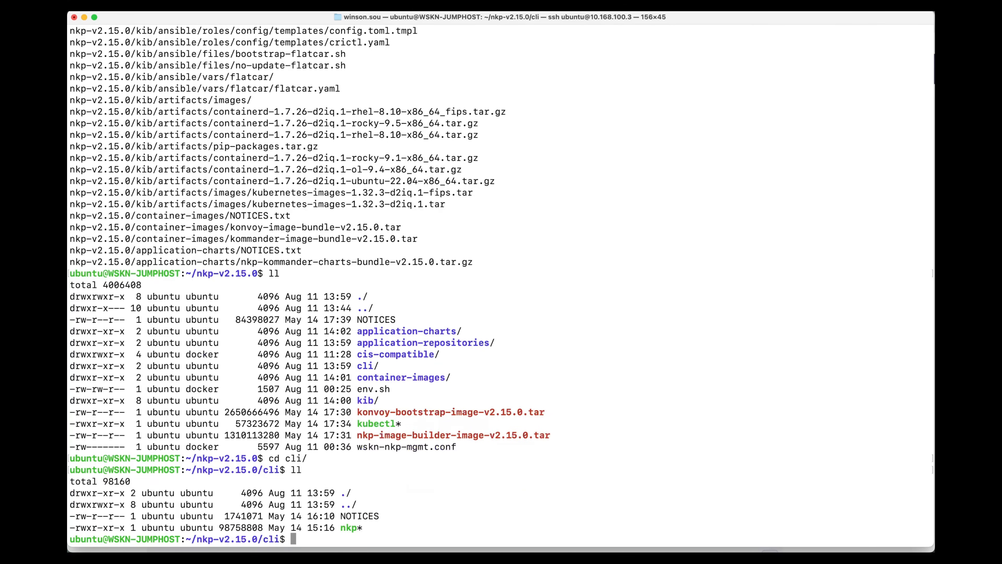
Copy the nkp binary into /usr/bin with sudo and return to the home directory.
type("cp nkp /usr/bin")
key("Return")
key("Up")
key("ctrl+a")
type("sudo")
key("Return")
type("cd ~")
key("Return")
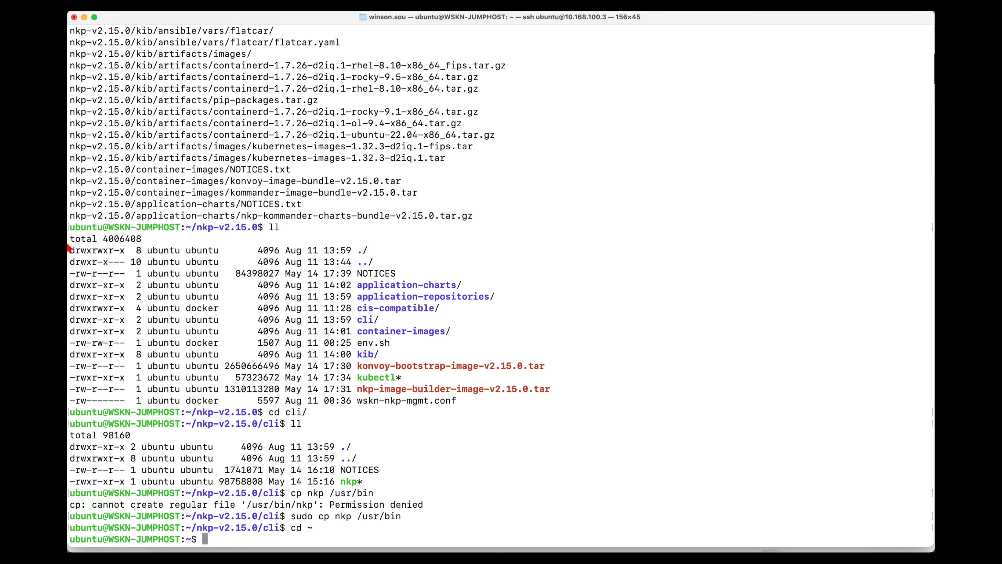
Copy the Ubuntu 22.04 package-bundle command from the guide in Chrome and run it in Terminal with ./ as the artifacts directory.
mouse_move(77, 271)
left_click(82, 223)
scroll(314, 295, "down", 2)
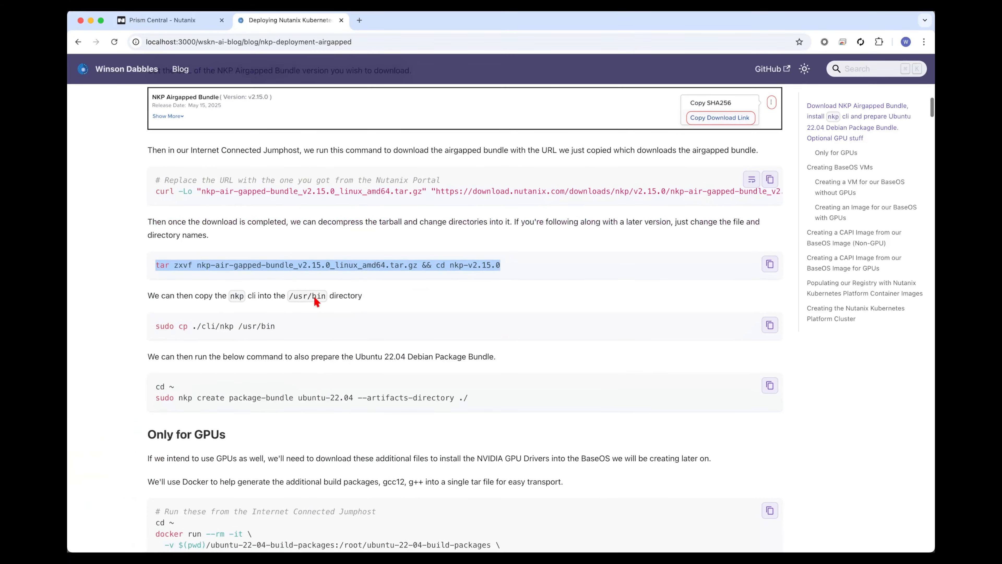
left_click(332, 329)
scroll(332, 336, "down", 3)
left_click_drag(468, 323, 157, 312)
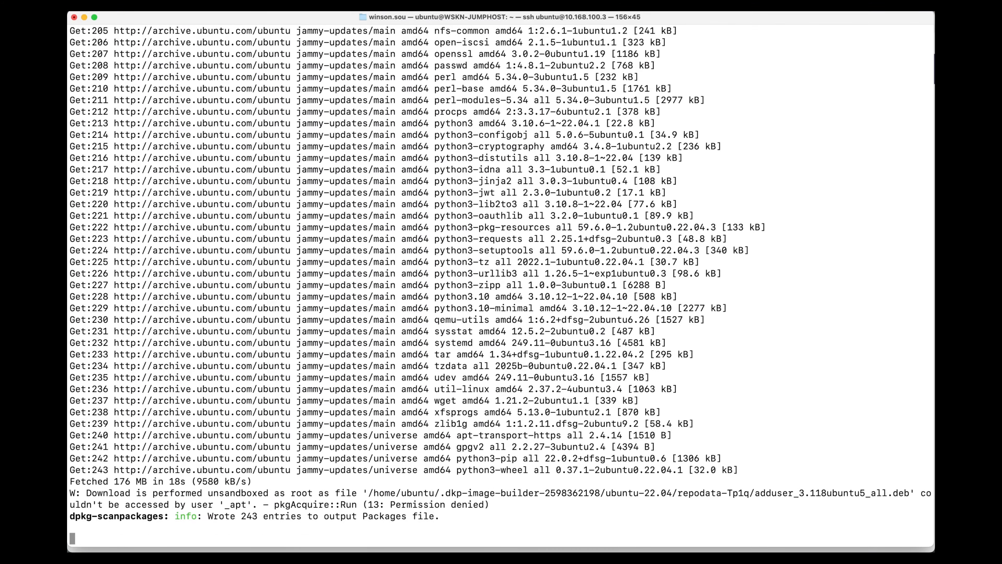
key("Return")
type("ll")
key("Return")
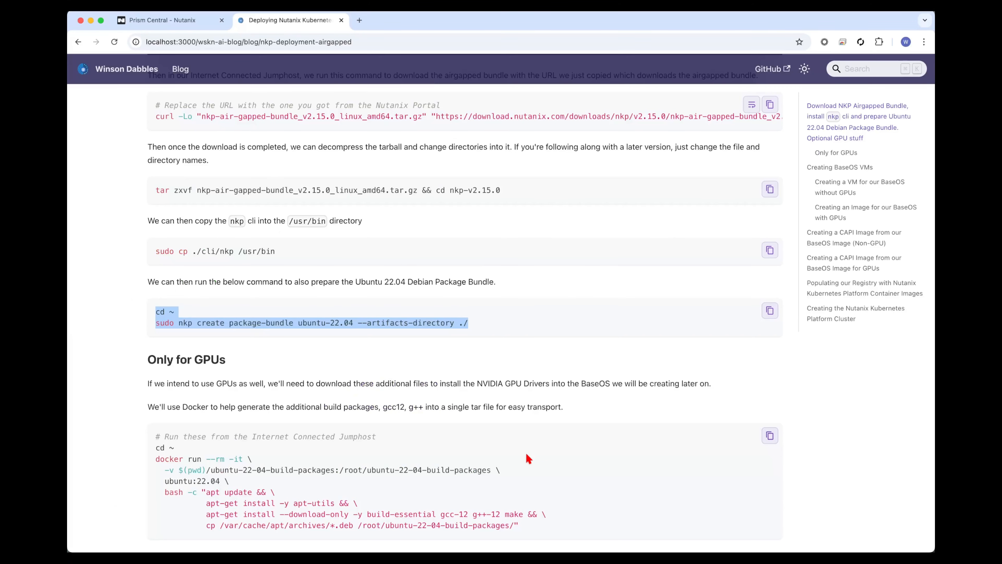
Run the guide's Docker command in Terminal to download the gcc-12, g++-12 and make packages into ubuntu-22-04-build-packages, and list the home directory.
scroll(456, 403, "down", 4)
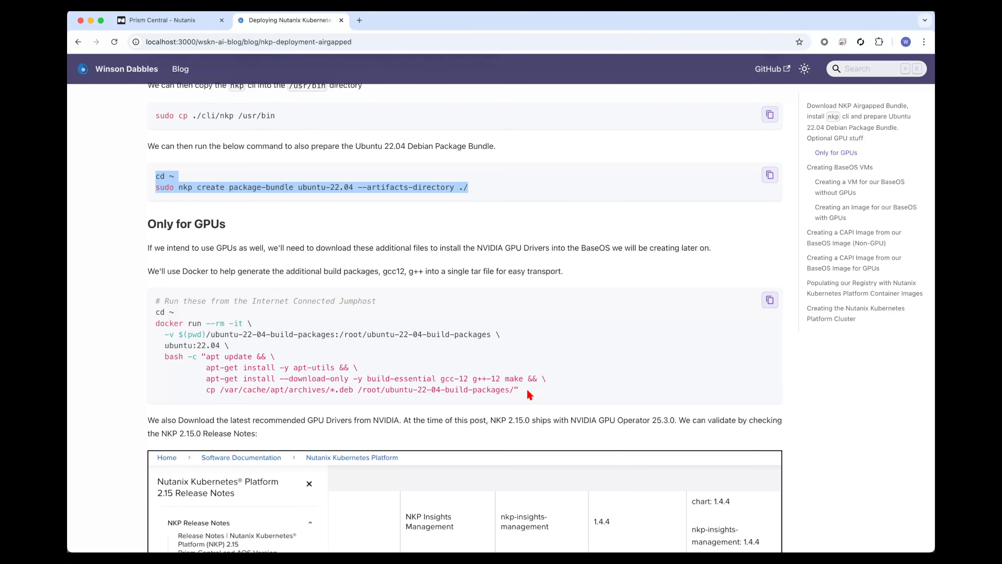
left_click_drag(529, 394, 149, 319)
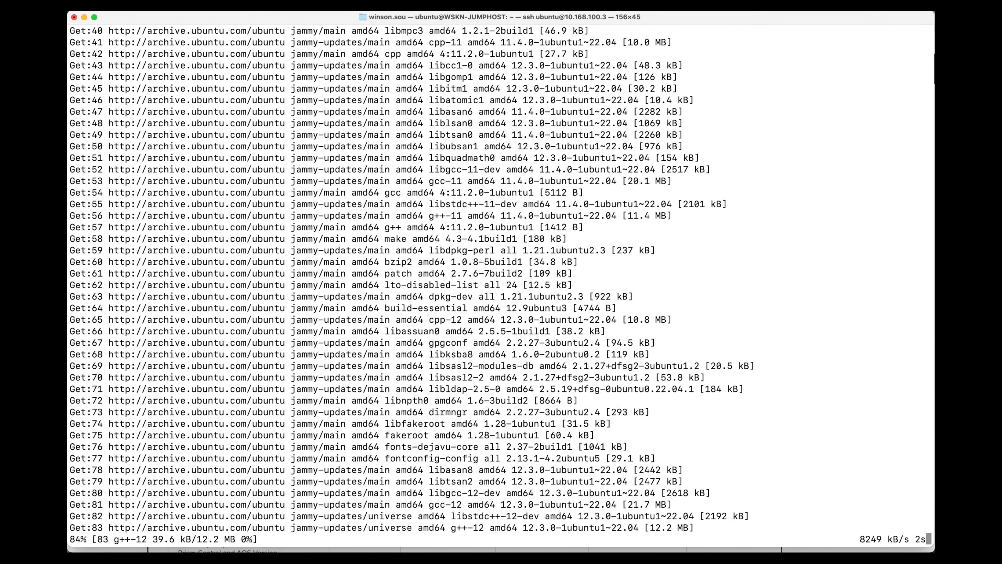
type("ll")
key("Return")
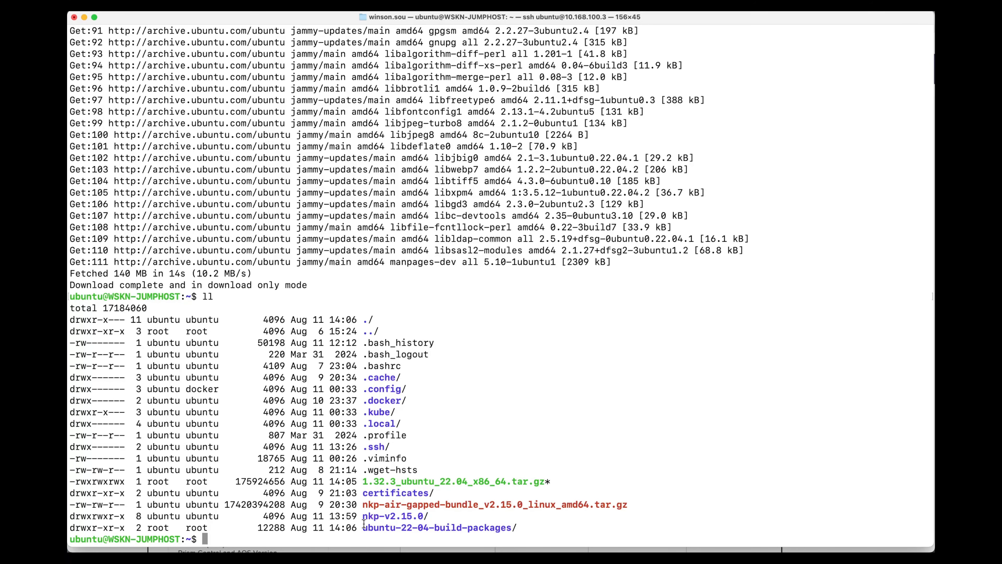
Compress the ubuntu-22-04-build-packages folder into ubuntu-22-04-build-packages.tar.gz and list the home directory.
type("tar czvf ubuntu-22-04-build-packages.tar.gz ubuntu-22-04-build-packages/")
key("Return")
type("ll")
key("Return")
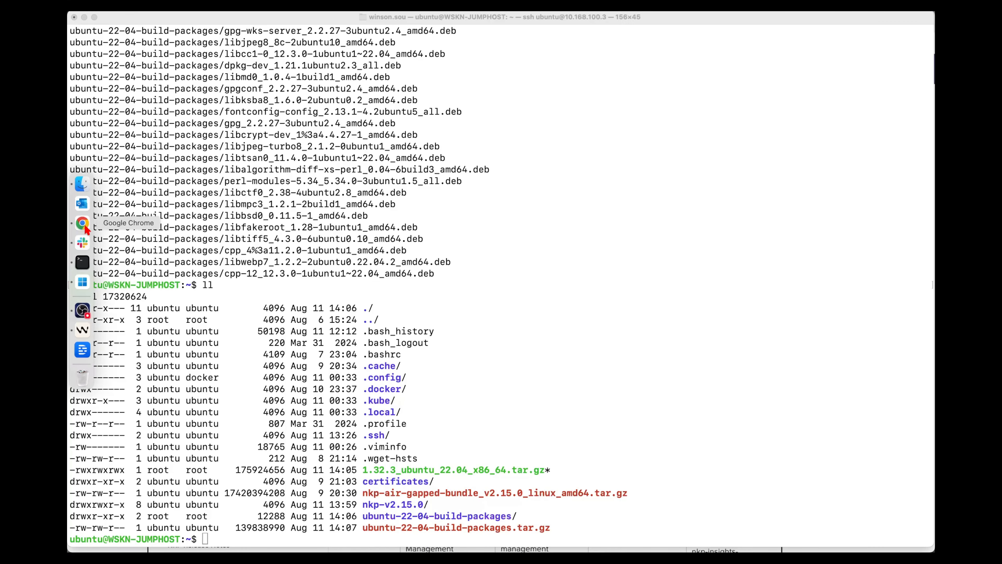
Switch to Chrome, open the Nutanix support portal in a new tab, and check the guide's NVIDIA GPU Operator version.
left_click(79, 223)
scroll(399, 336, "down", 7)
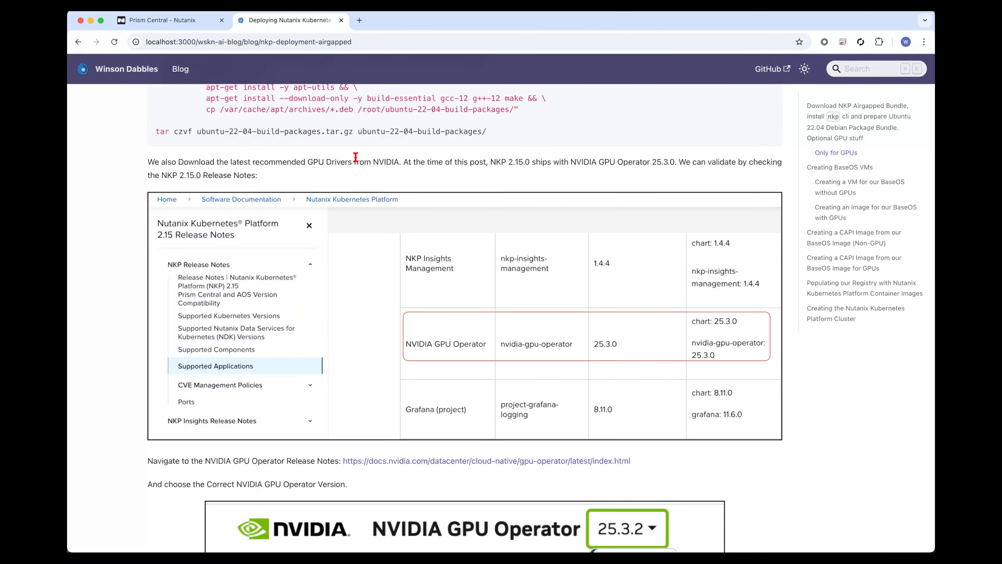
key("super+t")
type("port")
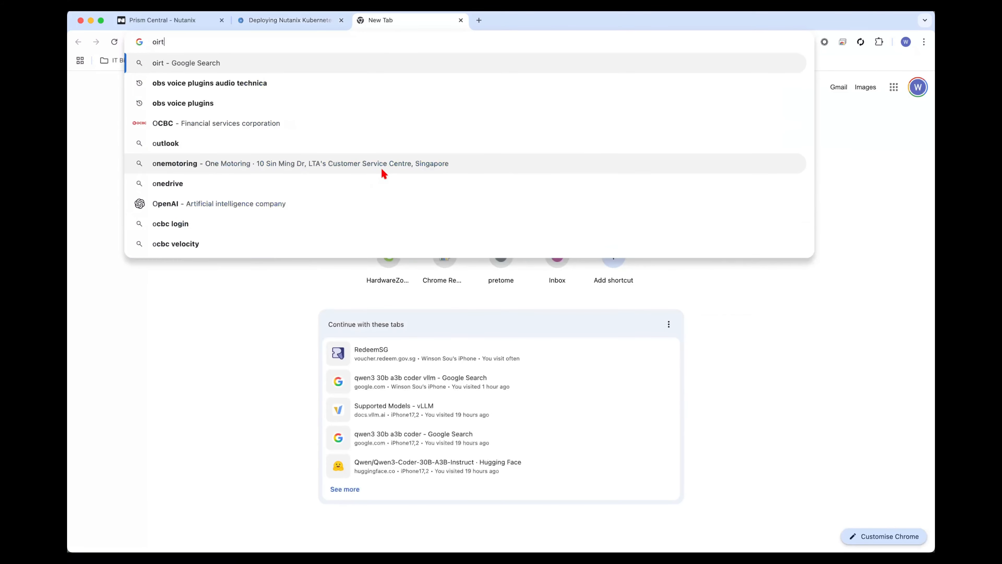
key("Return")
key("super+alt+Left")
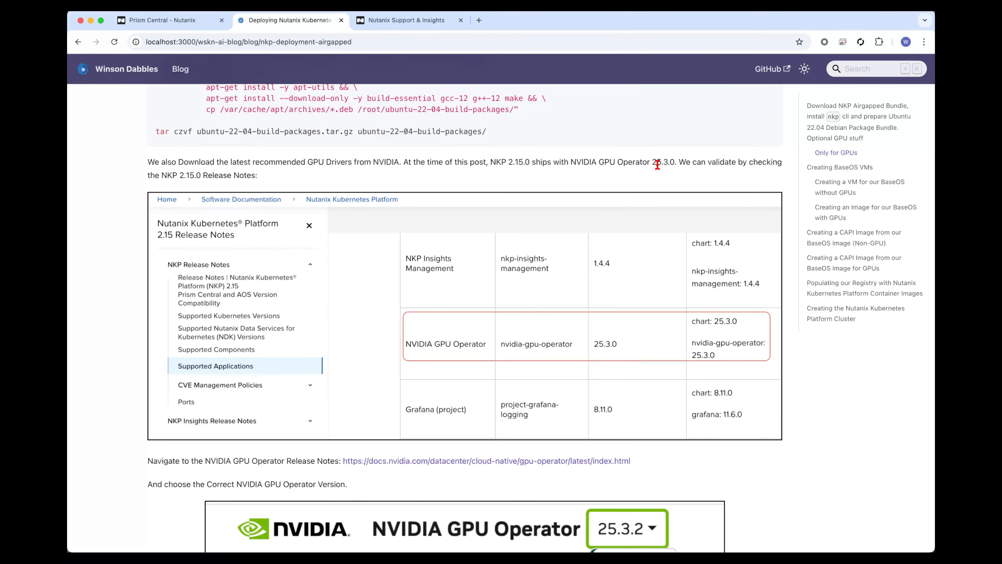
key("super+alt+Right")
Open the Nutanix Kubernetes Platform software documentation, filter it to release 2.15, and open the 2.15 Release Notes.
left_click(80, 90)
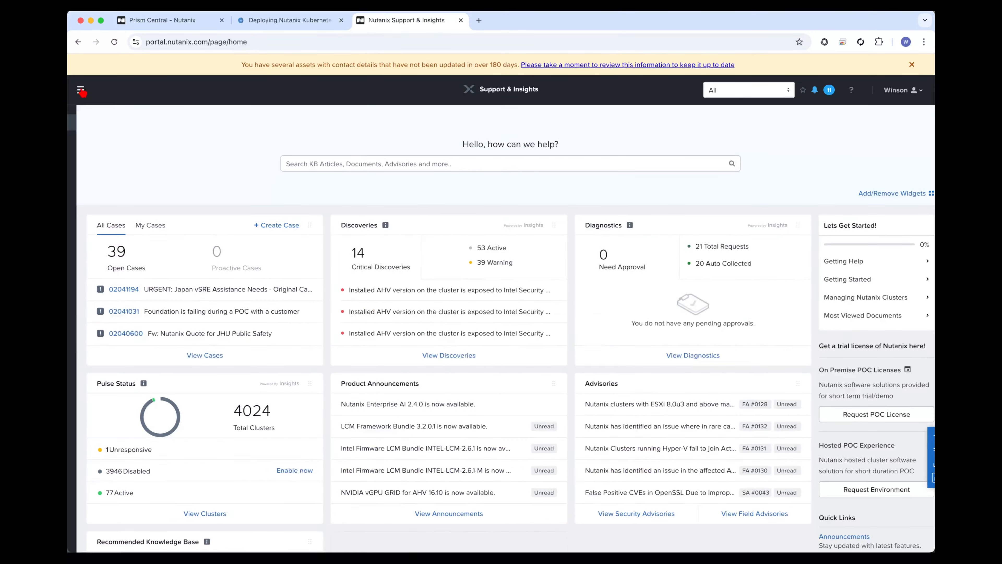
mouse_move(175, 275)
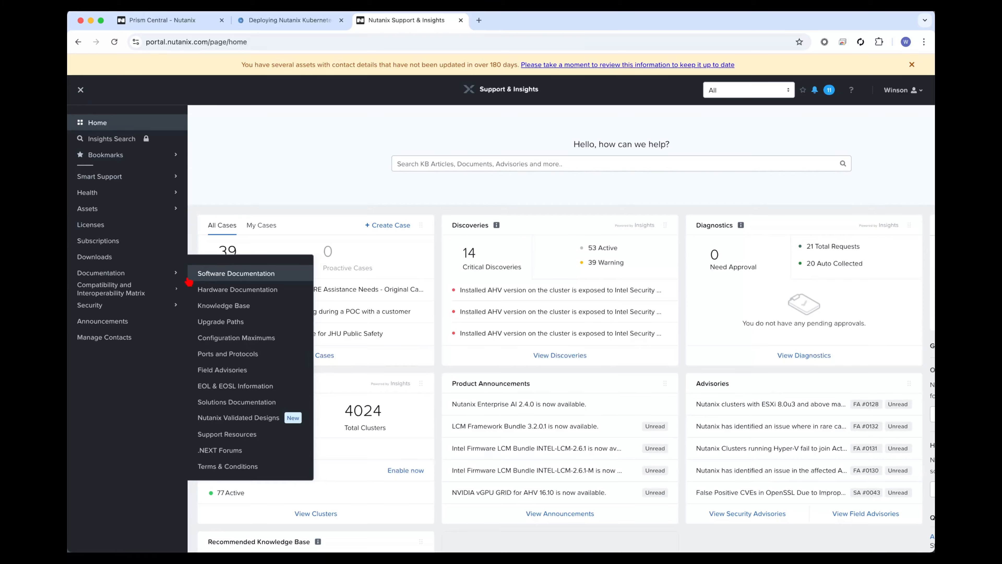
left_click(221, 279)
left_click(598, 315)
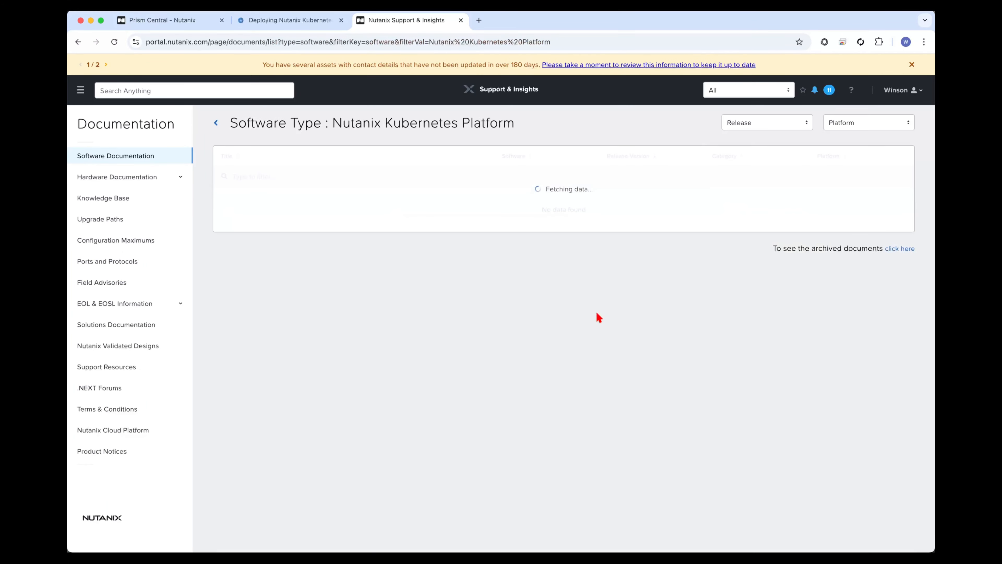
left_click(777, 123)
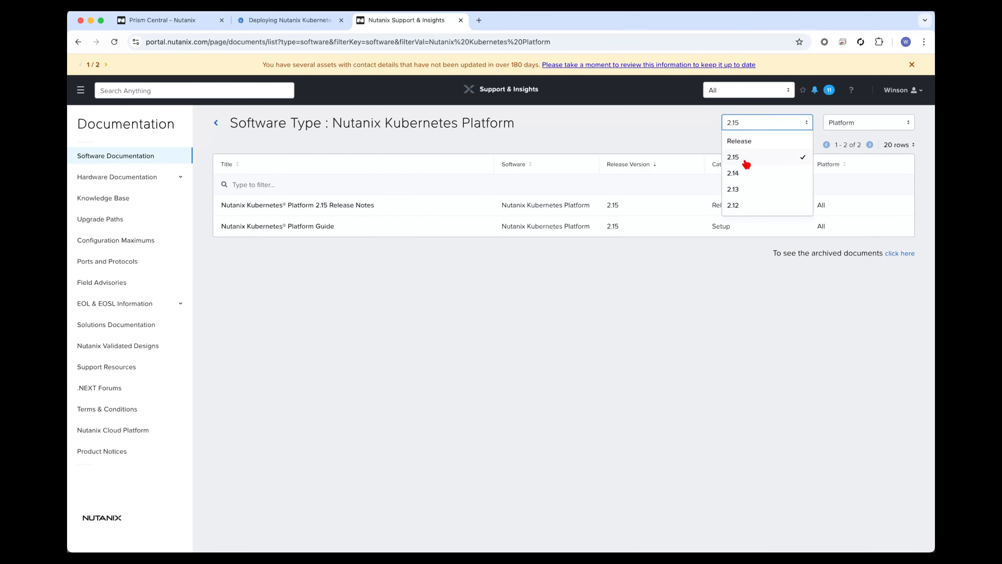
left_click(744, 282)
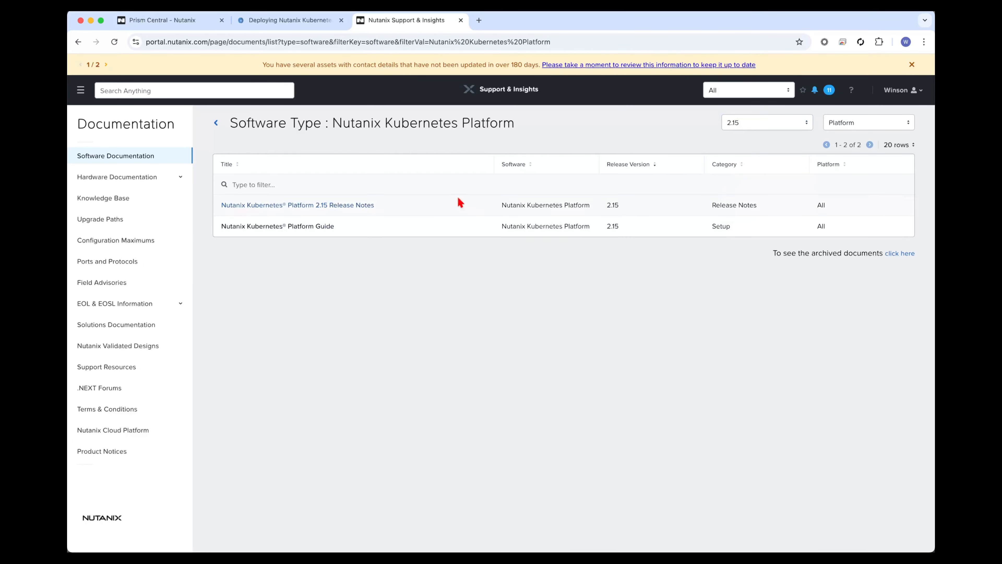
left_click(320, 204)
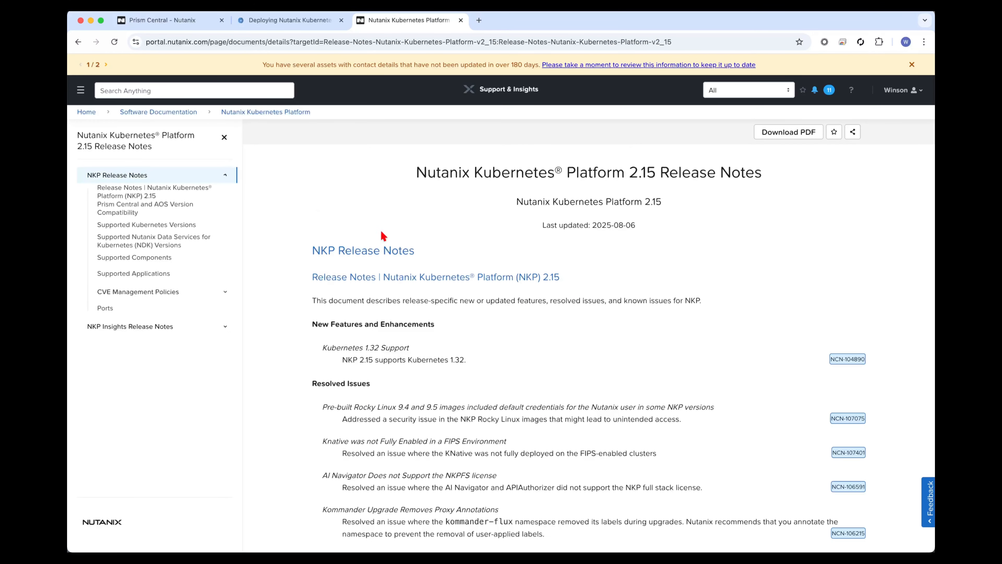
Search the release notes for "nvidia" and highlight the version listed for the NVIDIA GPU Operator.
key("super+f")
type("nvidia")
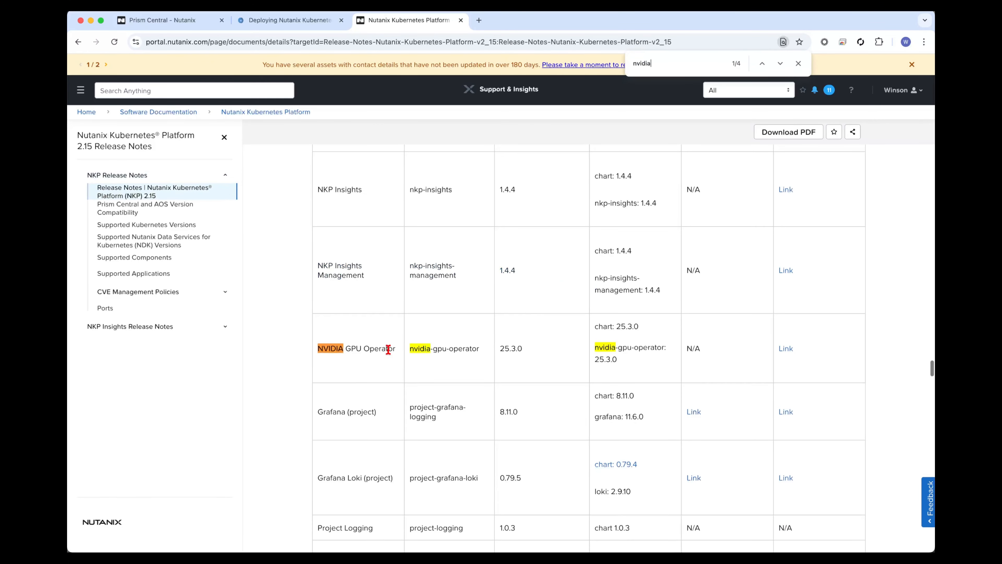
key("Return")
key("Escape")
left_click(371, 371)
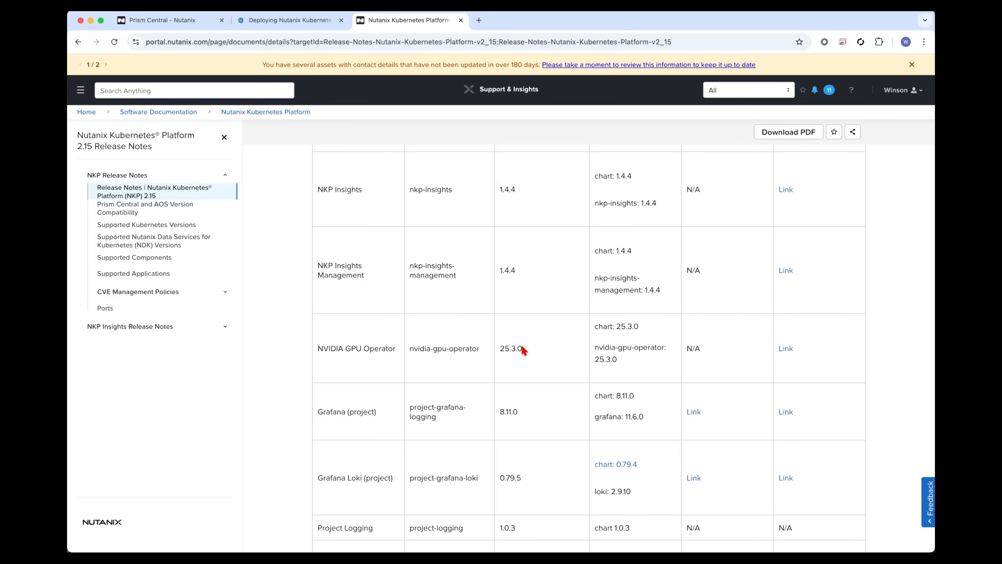
double_click(510, 348)
Search the web in a new tab for "nvidia 25.3.0 gpu" and open the GPU Operator 25.3.0 release notes.
key("super+t")
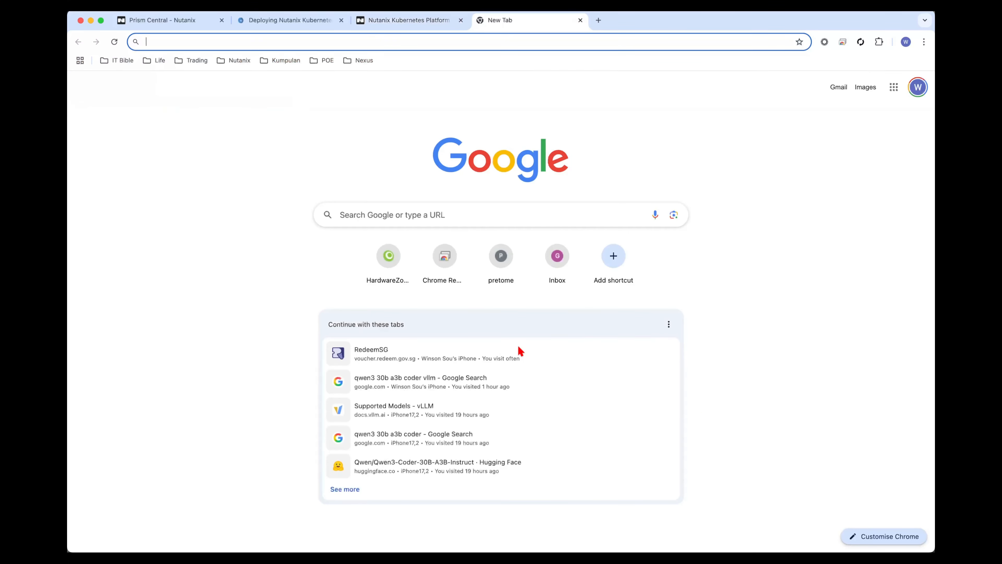
type("nvidia 25.3.0 gpu")
key("Return")
left_click(358, 378)
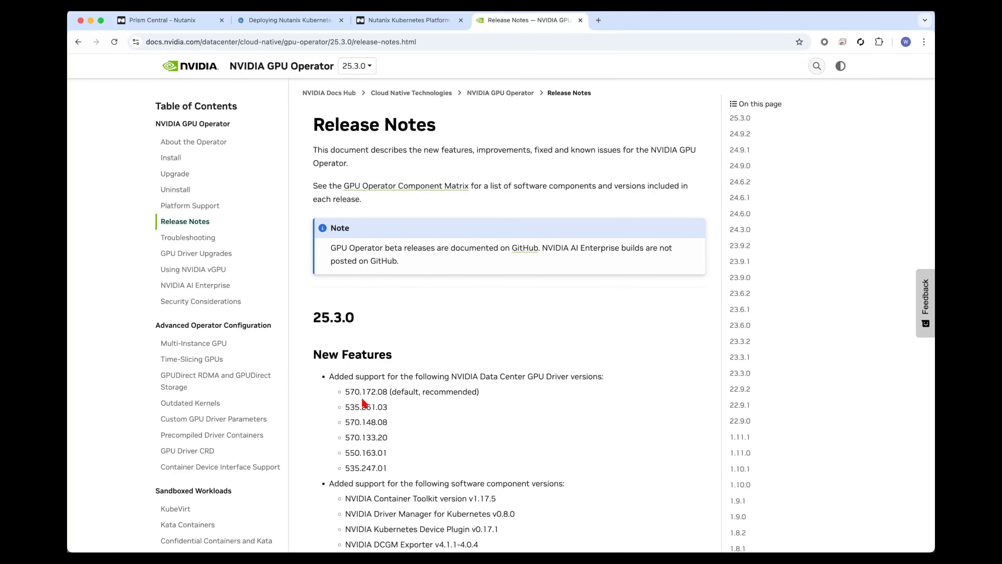
Copy the recommended driver version 570.172.08 and search for "570.172.08 nvidia gpu" in a new tab.
left_click_drag(387, 393, 343, 393)
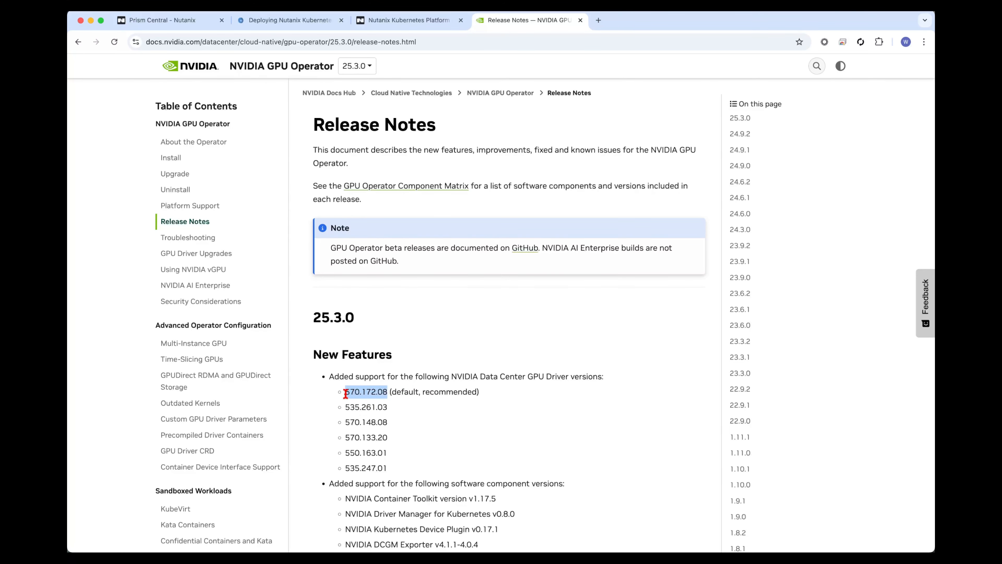
key("super+c")
key("super+t")
key("super+v")
type("nvidia gpu")
key("Return")
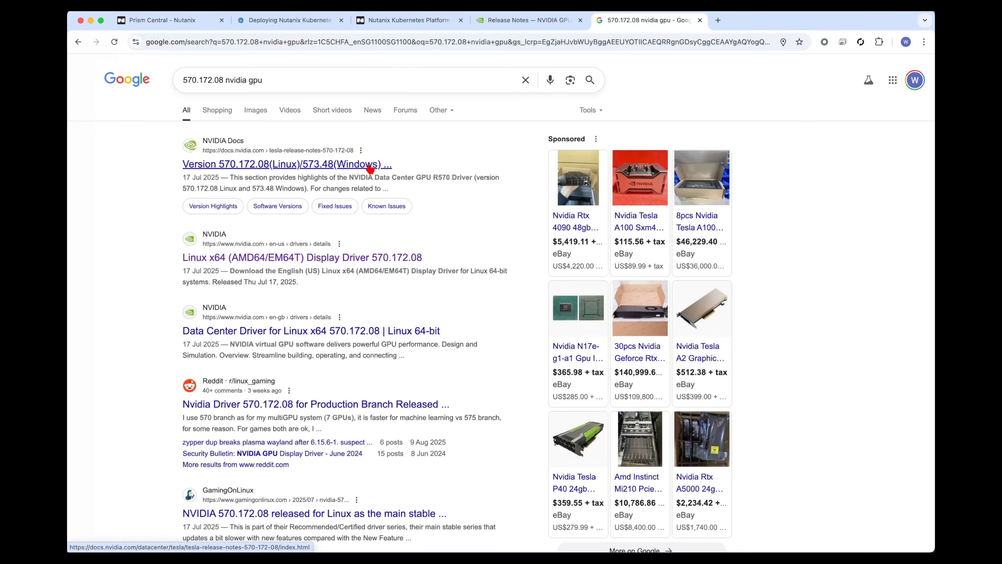
Add "download" to the search and open the Linux x64 Display Driver 570.172.08 page.
left_click(369, 79)
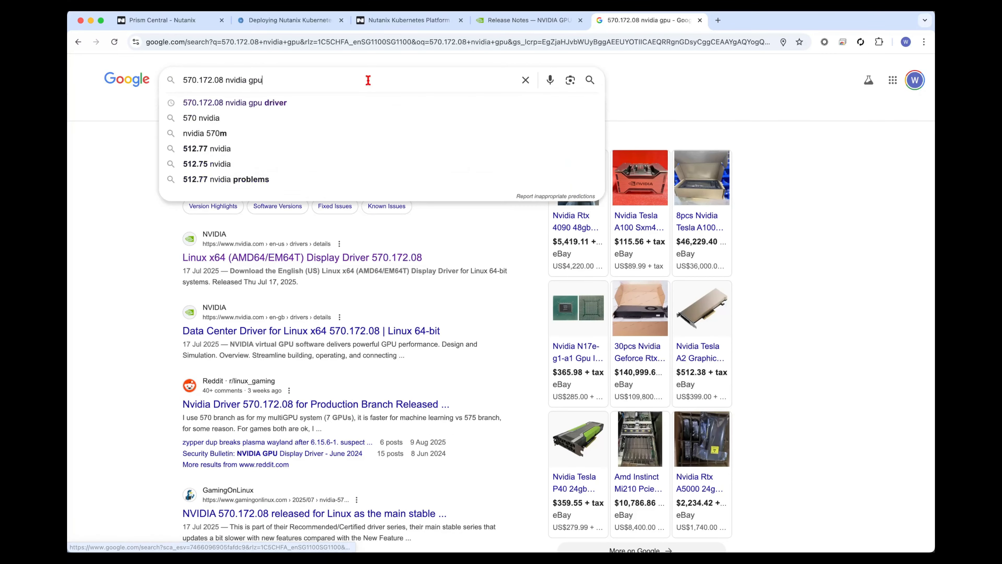
type("download")
key("Return")
left_click(350, 163)
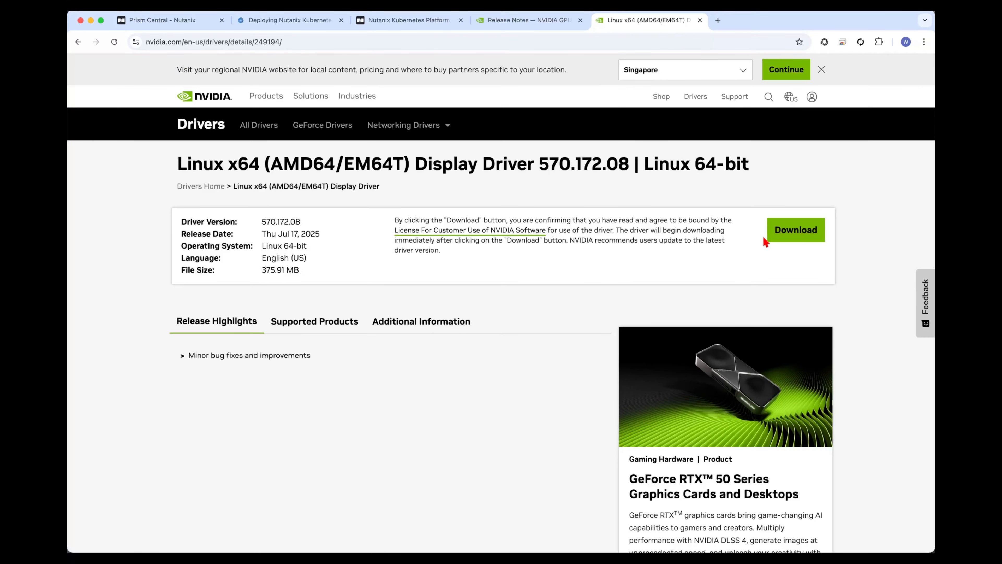
Copy the driver's download link and fetch NVIDIA-Linux-x86_64-570.172.08.run with wget in Terminal.
right_click(775, 236)
left_click(805, 288)
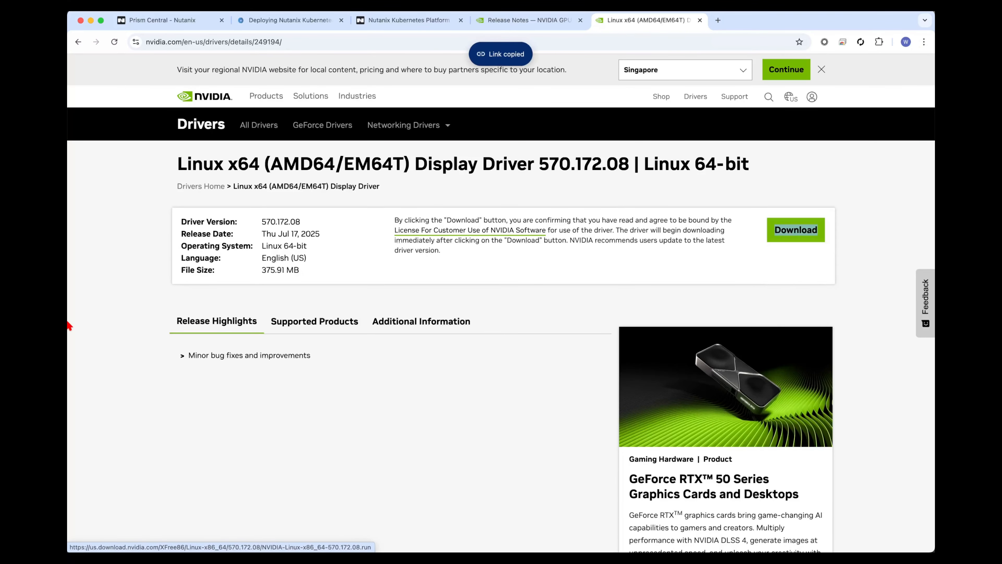
mouse_move(68, 324)
left_click(82, 263)
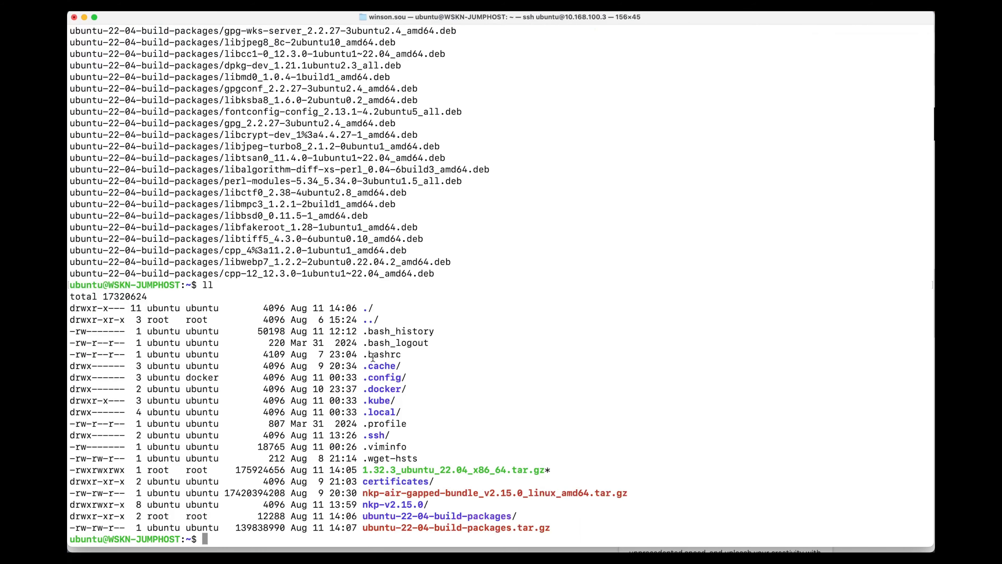
type("wget")
key("super+v")
key("Return")
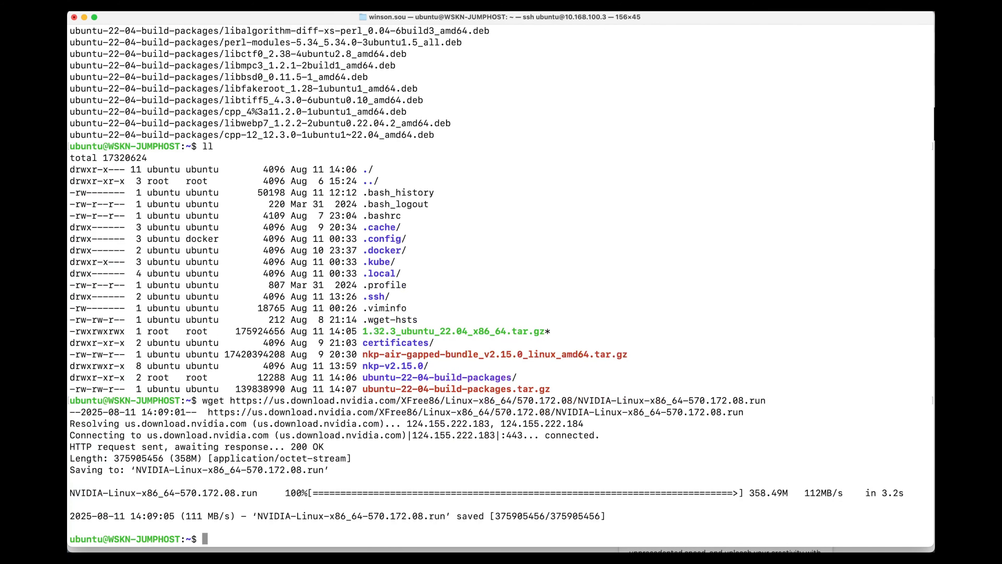
List the home directory and review the Ubuntu package bundle, NVIDIA driver, NKP bundle and build-packages archive.
type("ll")
key("Return")
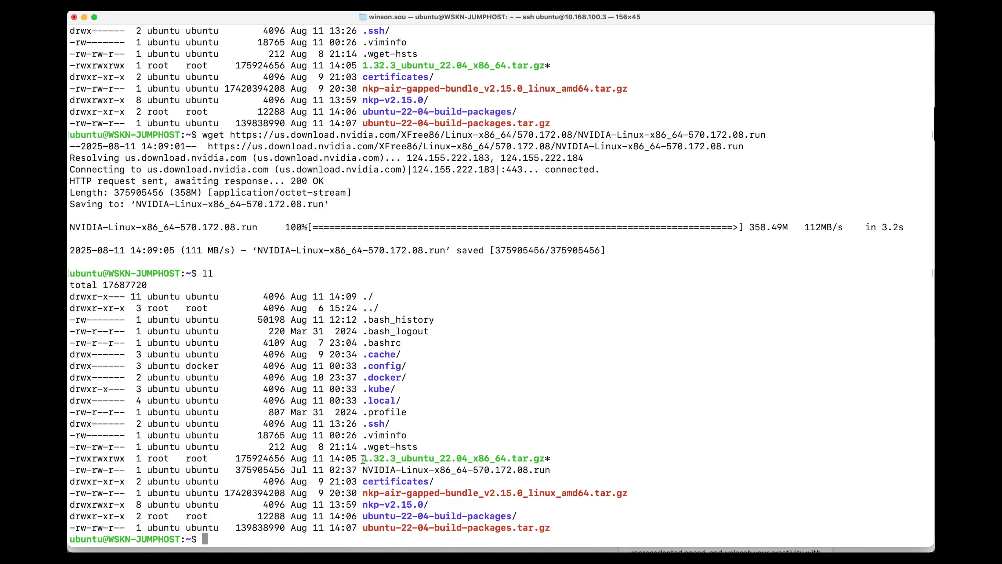
left_click_drag(363, 460, 490, 460)
left_click(509, 462)
left_click_drag(363, 471, 538, 473)
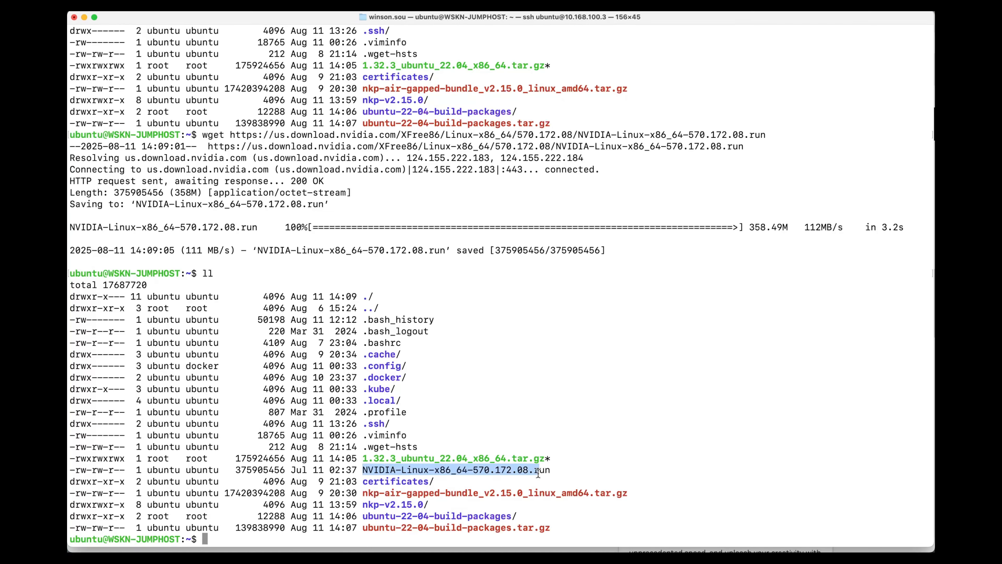
left_click(517, 487)
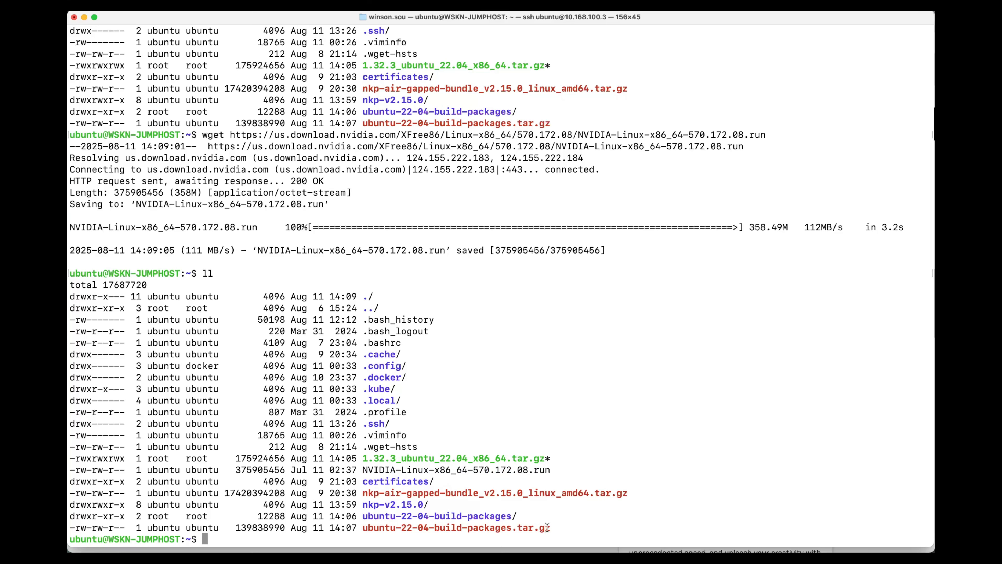
key("super+Tab")
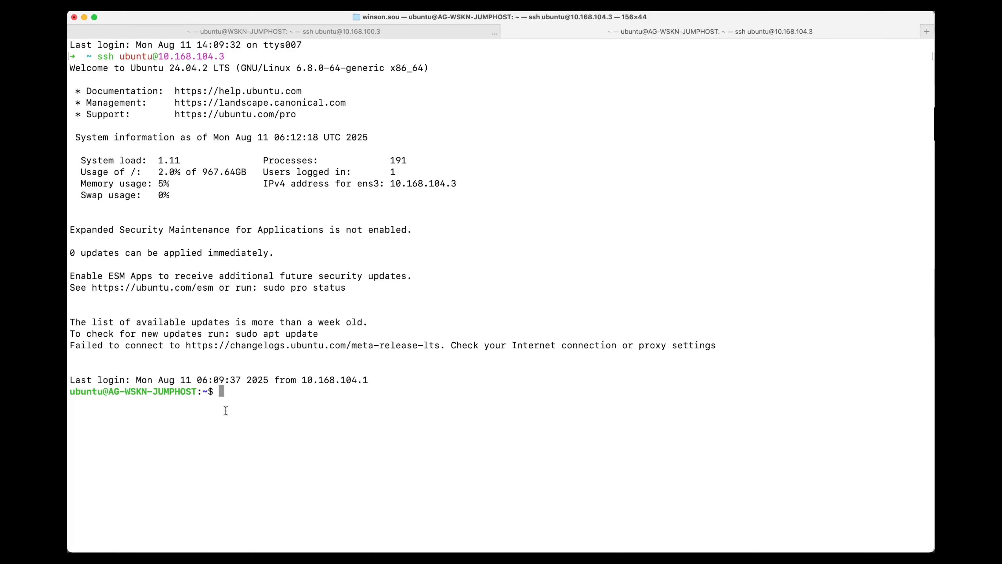
List the home directory on the air-gapped jumphost and test internet access by pinging 8.8.8.8 and 1.1.1.1.
type("ll")
key("Return")
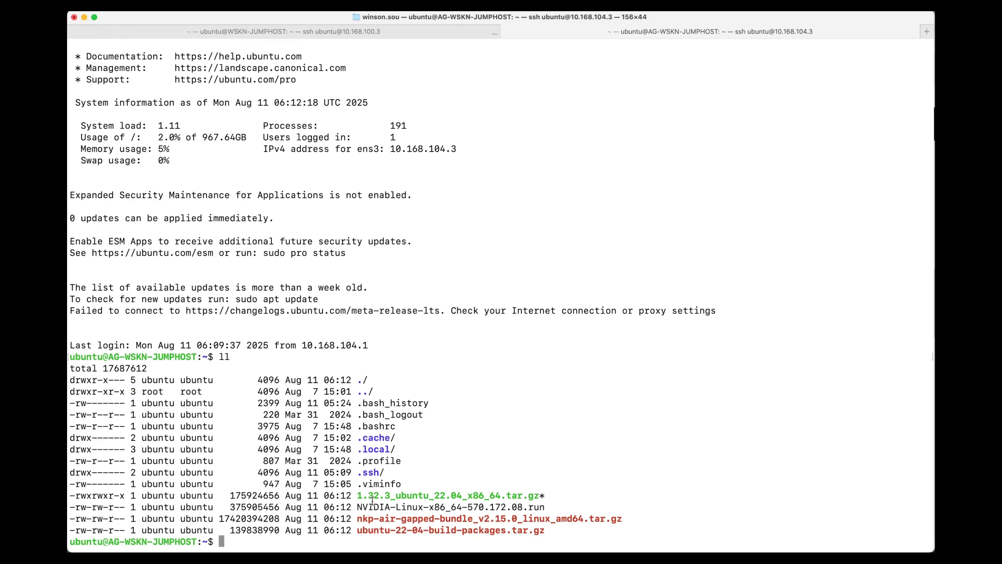
type("ping 8.8.8.8")
key("Return")
key("ctrl+c")
type("pin")
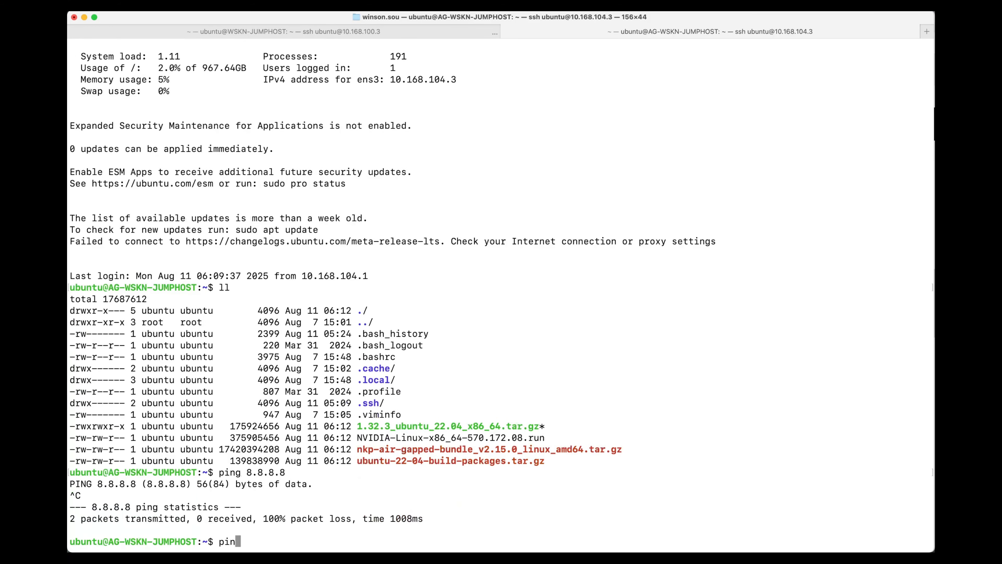
type("g 1.1.1.1")
key("Return")
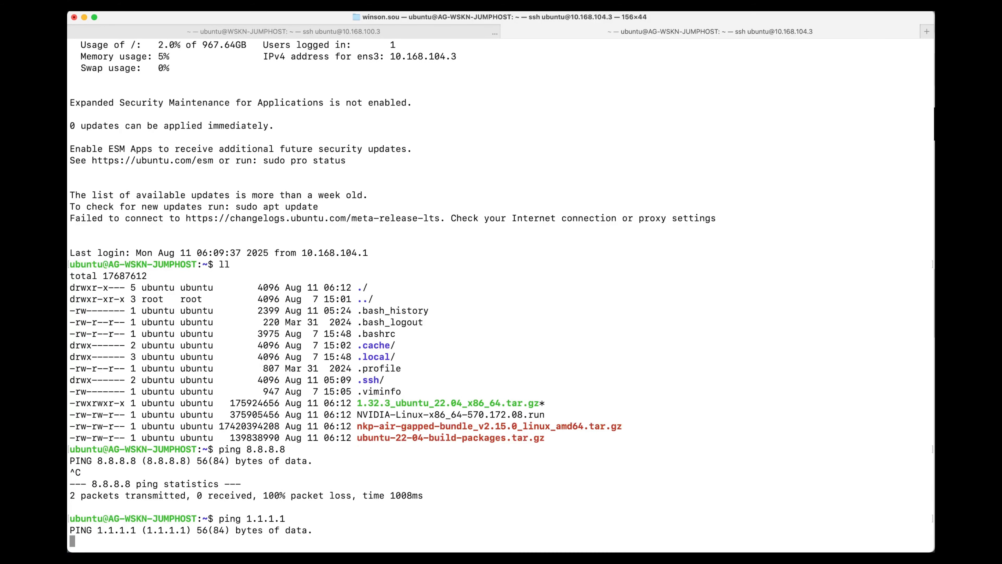
key("ctrl+c")
key("ctrl+c")
key("ctrl+c")
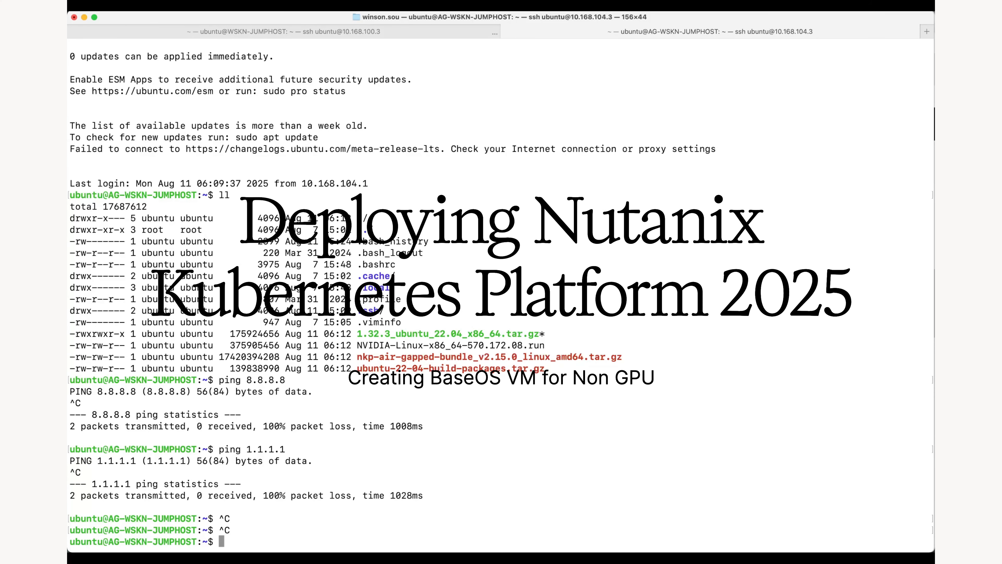
Switch to the deployment guide in Chrome and read the section on creating a BaseOS VM without GPUs.
mouse_move(70, 283)
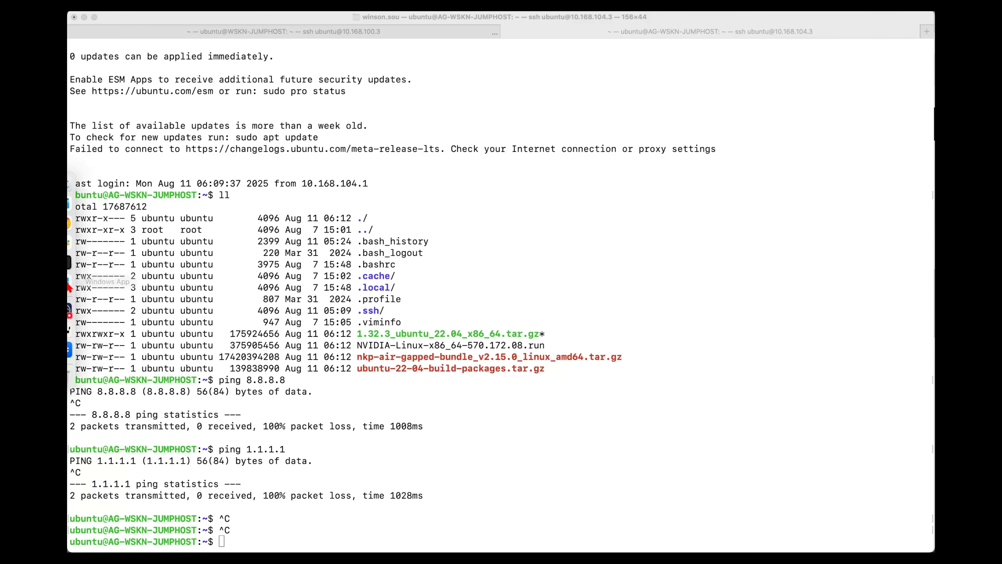
left_click(81, 223)
scroll(419, 343, "down", 10)
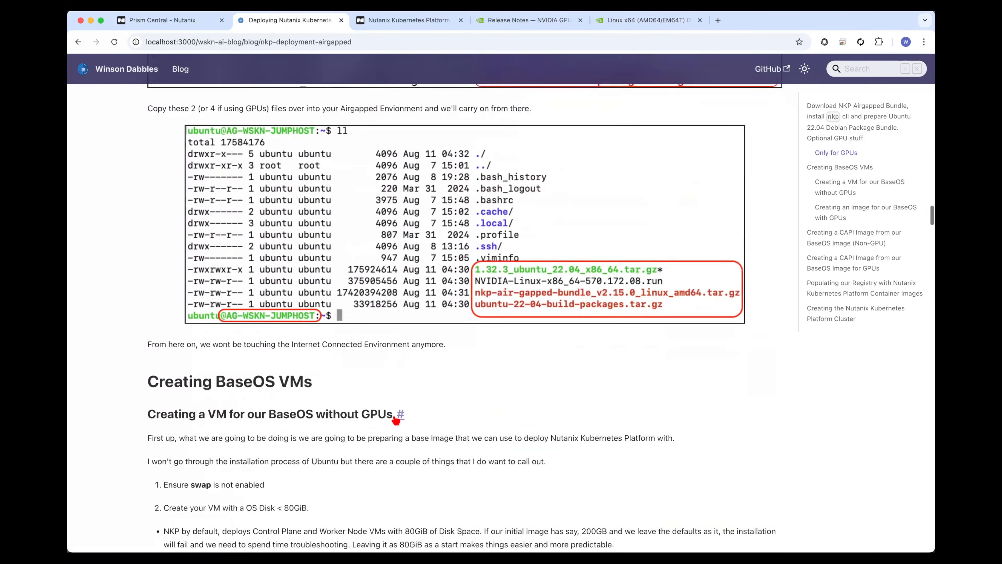
scroll(419, 347, "down", 2)
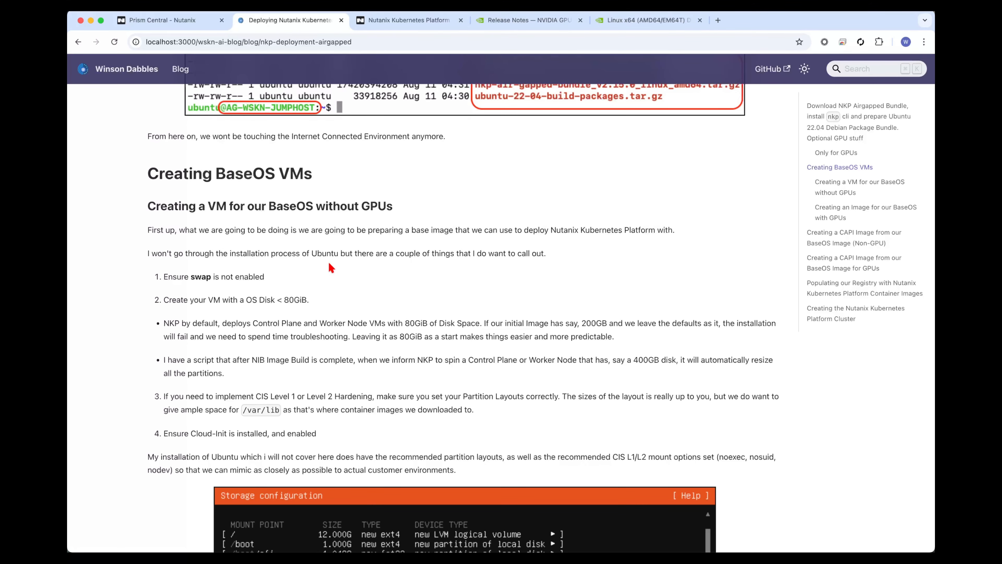
Start a new VM in Prism Central named UBUNTU-22-04-IMAGE-AG on the WSKN-MGMT cluster.
left_click(165, 22)
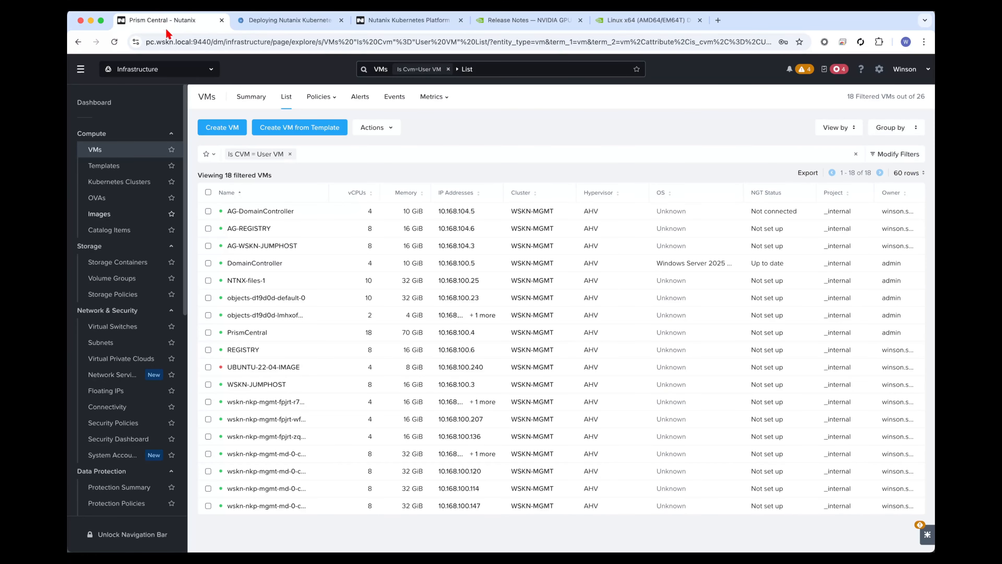
left_click(265, 125)
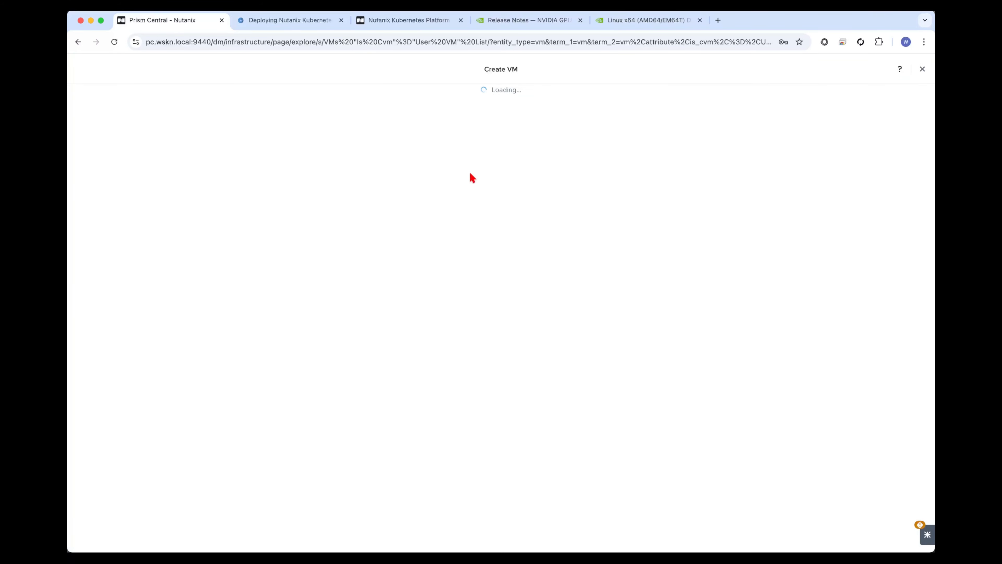
left_click(483, 153)
type("ub")
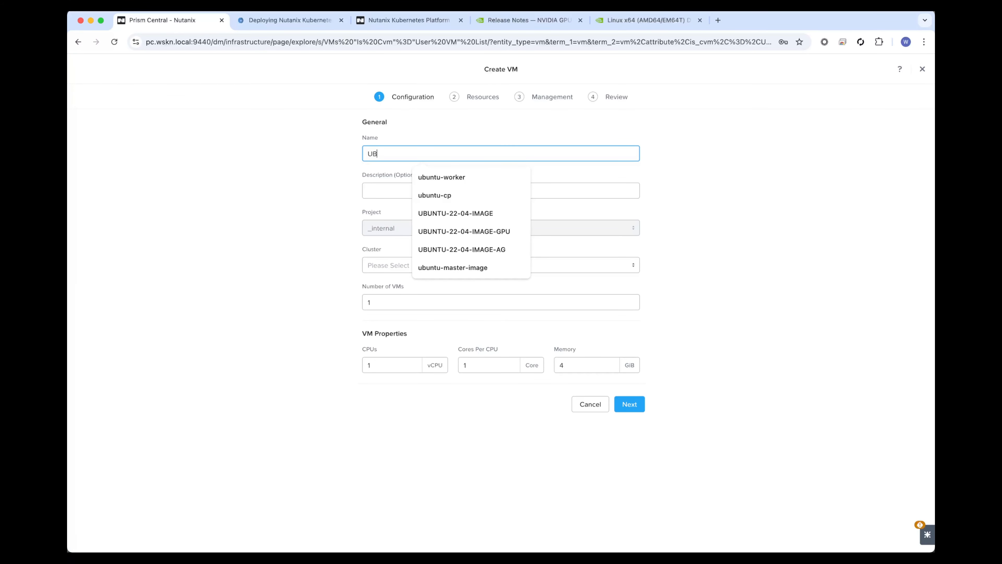
key("Up")
key("Up")
key("Return")
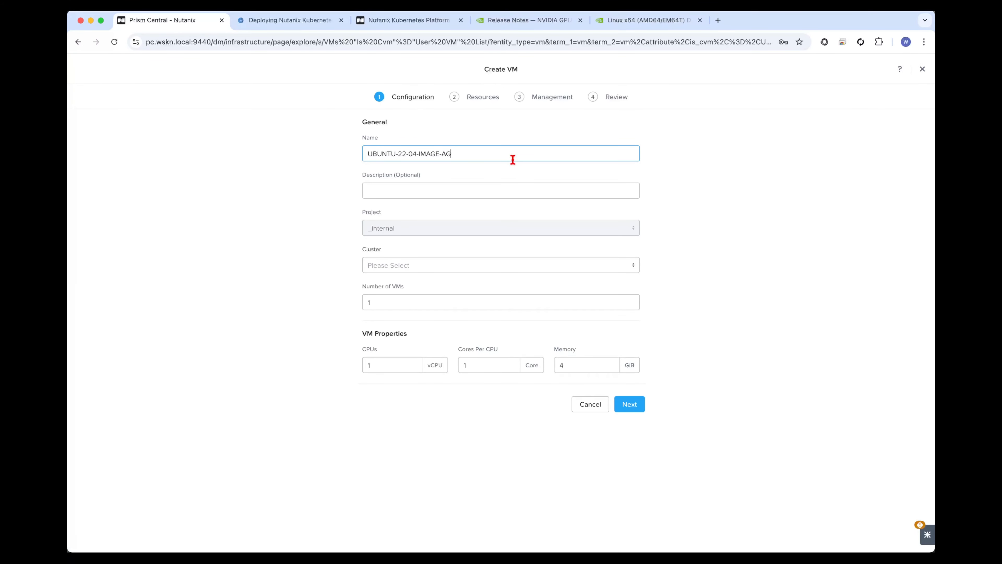
left_click(391, 269)
left_click(408, 291)
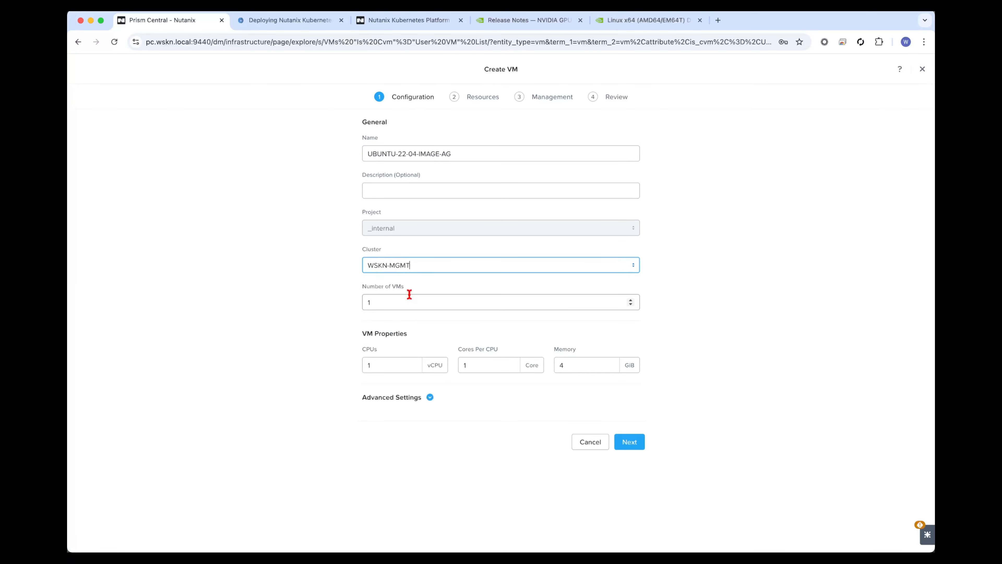
Give the VM 4 vCPUs and 8 GiB of memory, and proceed to its resources.
double_click(386, 367)
type("4")
key("Tab")
key("Tab")
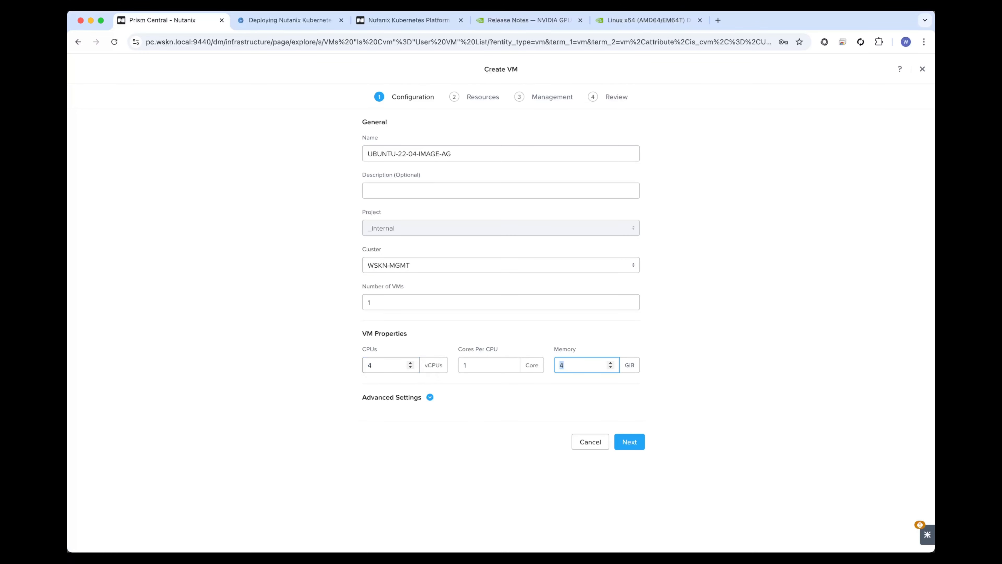
left_click(629, 442)
Attach a CD-ROM with the ubuntu-22.04.5-live-server-amd64 image to the VM.
left_click(509, 198)
left_click(509, 242)
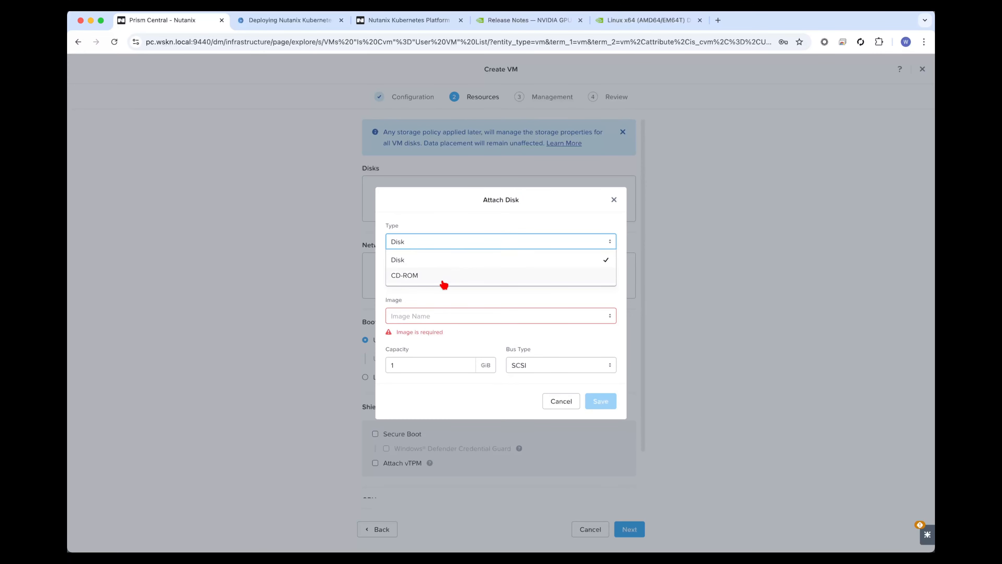
left_click(442, 280)
left_click(450, 322)
left_click(456, 292)
left_click(600, 395)
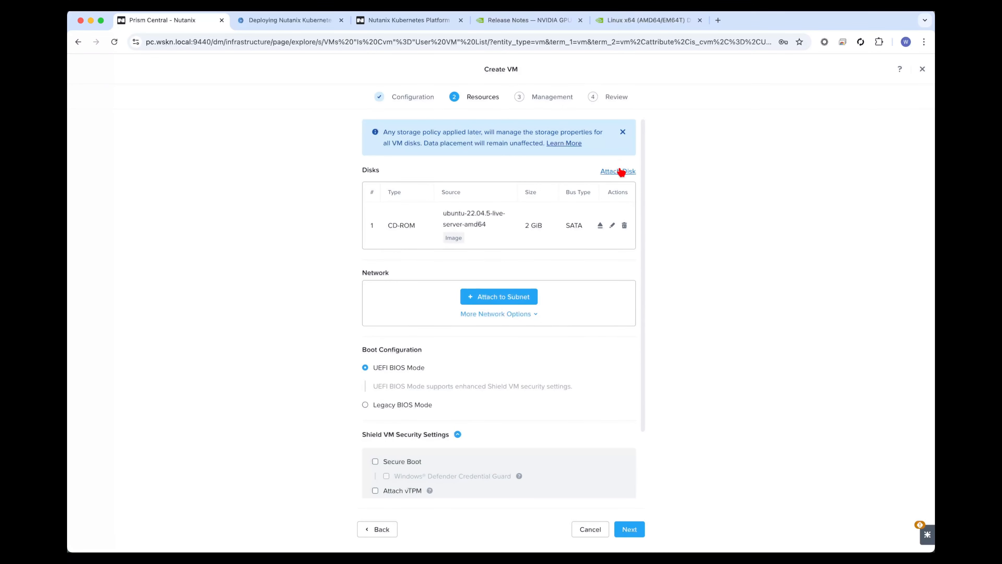
Attach an 80 GiB disk to the VM.
left_click(621, 172)
double_click(430, 356)
type("80")
left_click(604, 395)
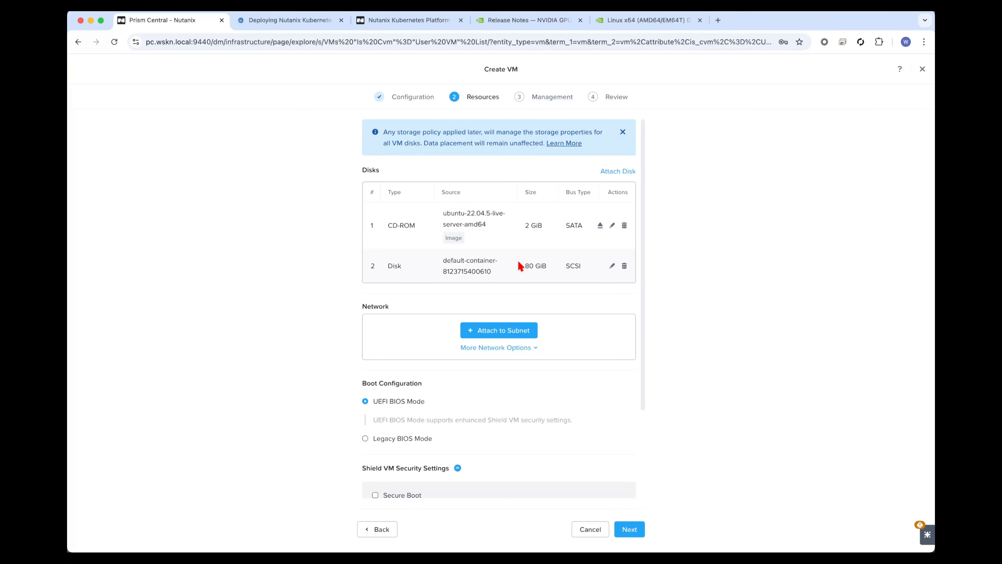
Attach the VM to the MGMT-AIRGAPPED subnet and create it after reviewing its configuration.
left_click(503, 331)
left_click(508, 191)
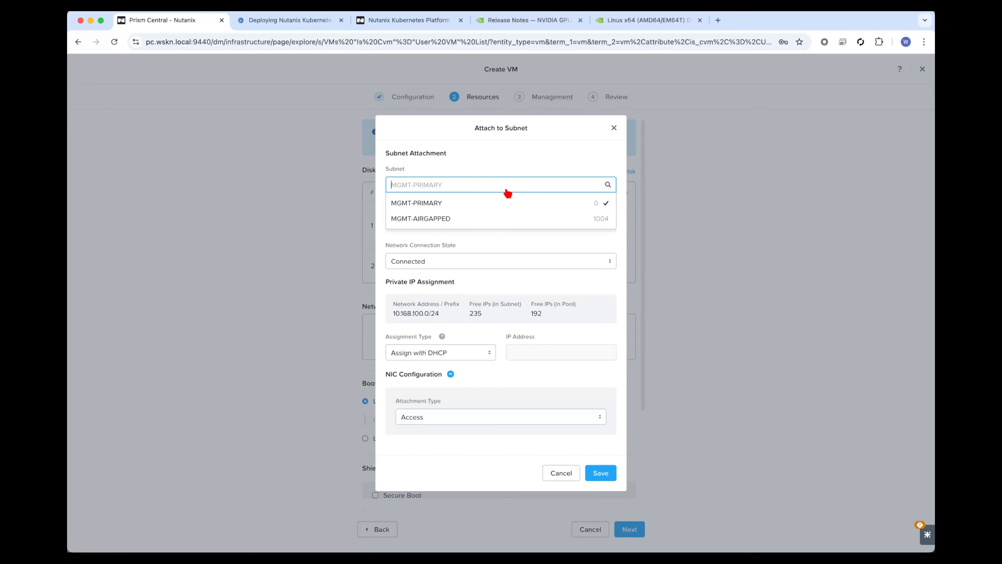
left_click(468, 218)
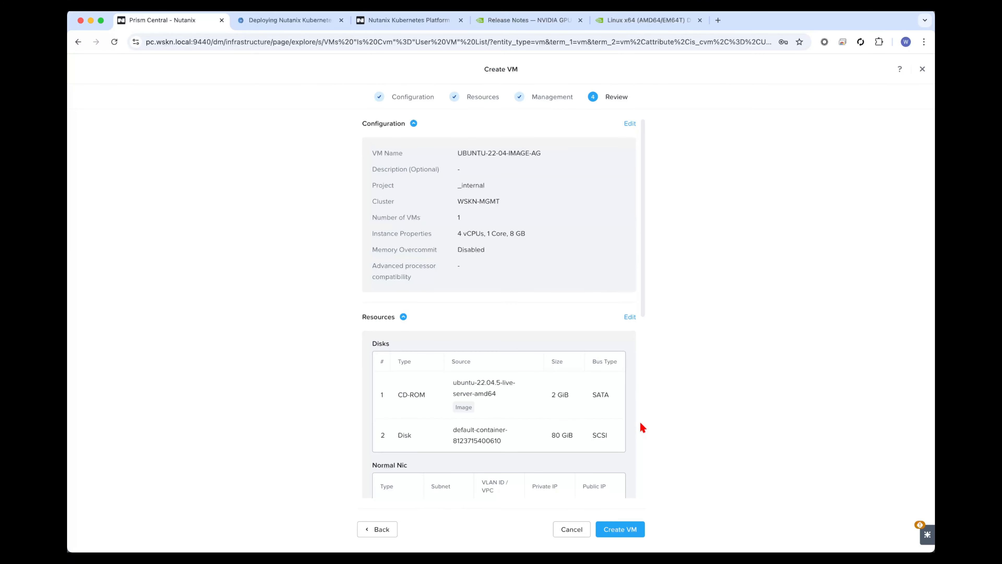
scroll(640, 421, "down", 10)
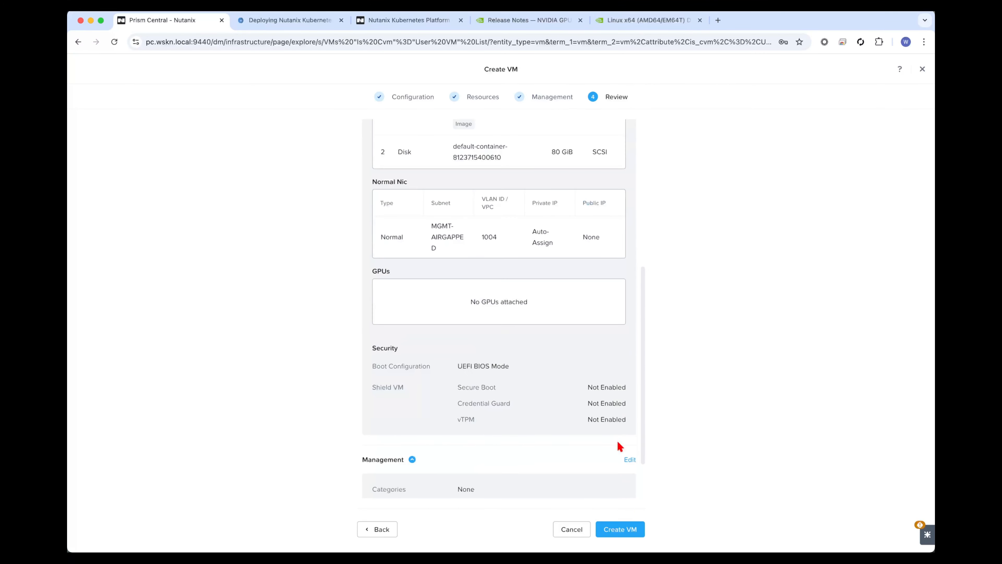
left_click(630, 529)
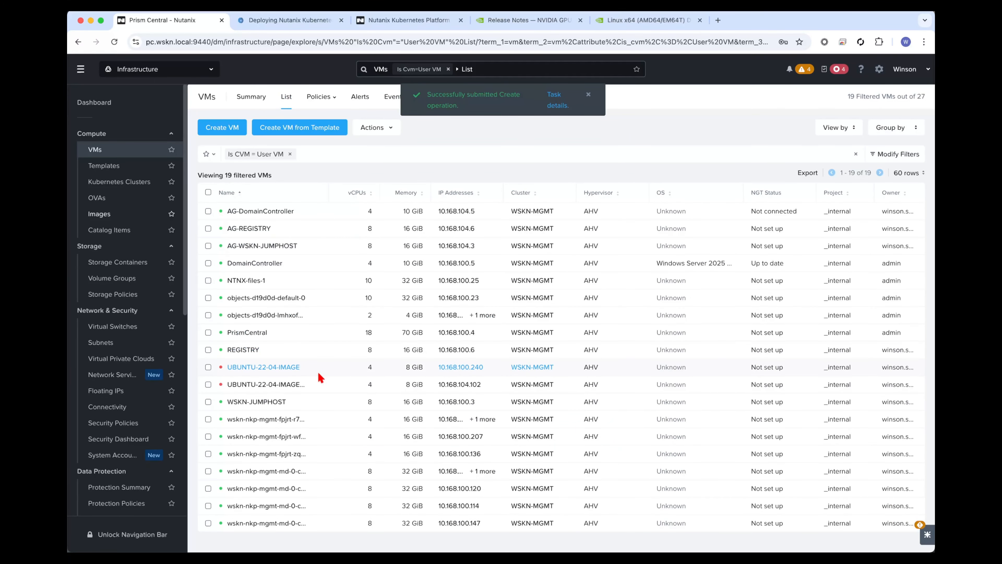
Power on the new UBUNTU-22-04-IMAGE-AG VM and open its console.
right_click(323, 382)
mouse_move(407, 248)
left_click(452, 249)
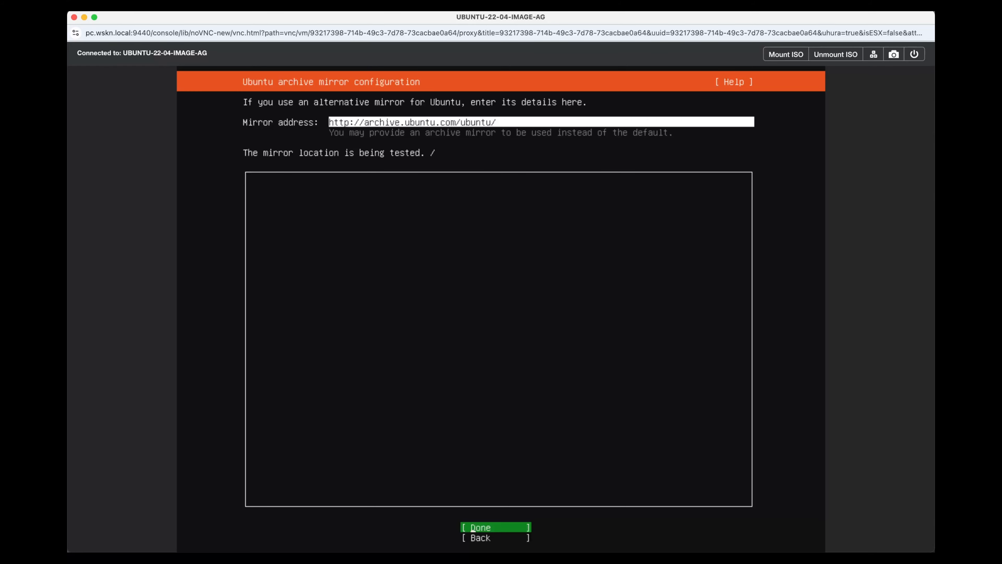
Keep the default Ubuntu archive mirror and continue the installer without waiting for the mirror check.
key("Return")
key("Down")
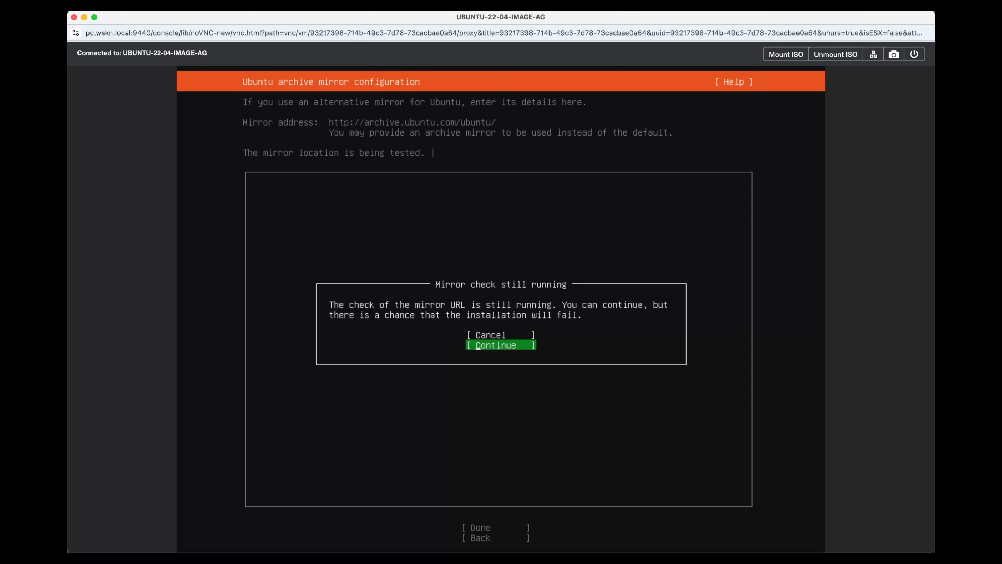
key("Return")
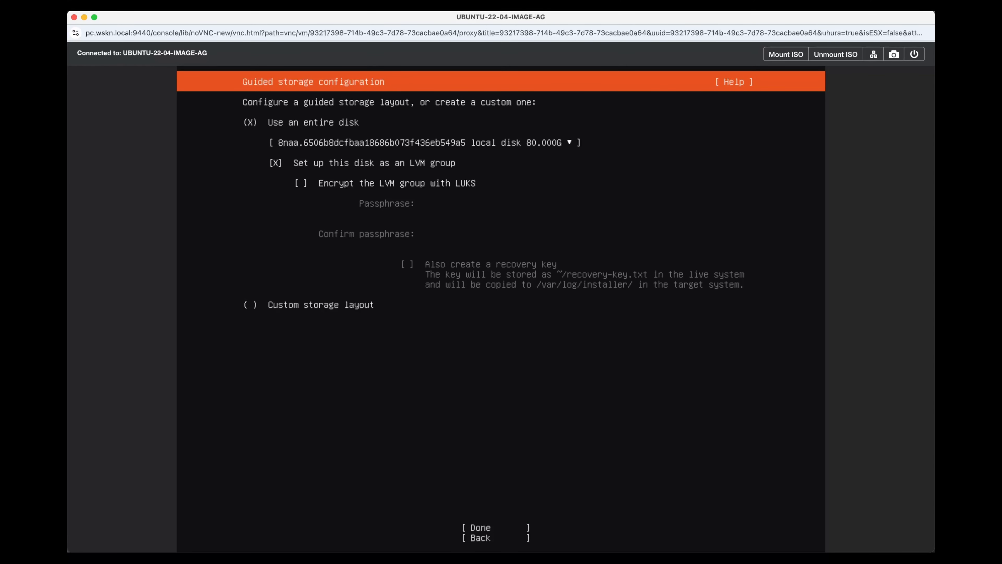
Choose a custom storage layout for the Ubuntu installation and proceed to the storage configuration.
key("Down")
key("Down")
key("Down")
key("Down")
key("space")
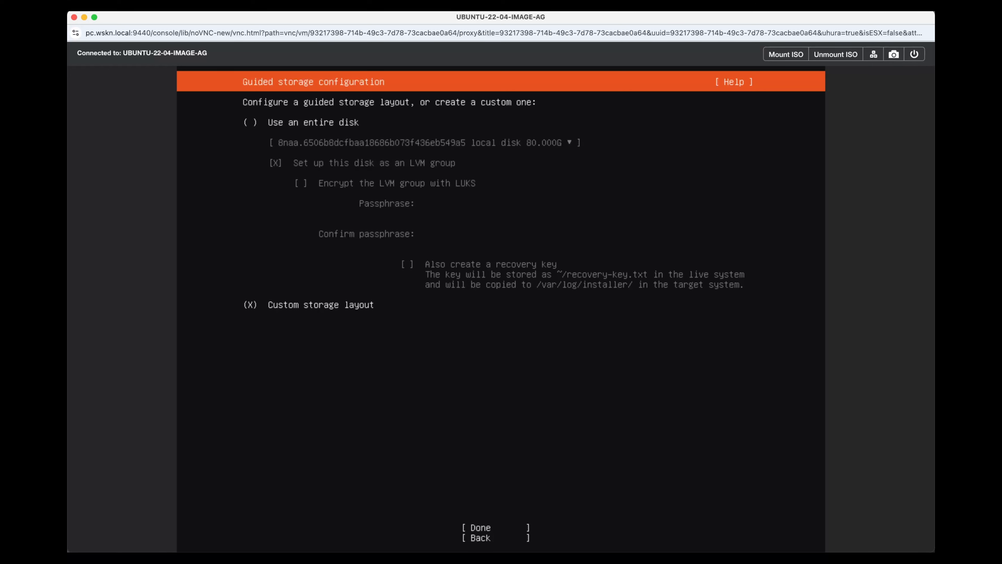
key("Tab")
key("Return")
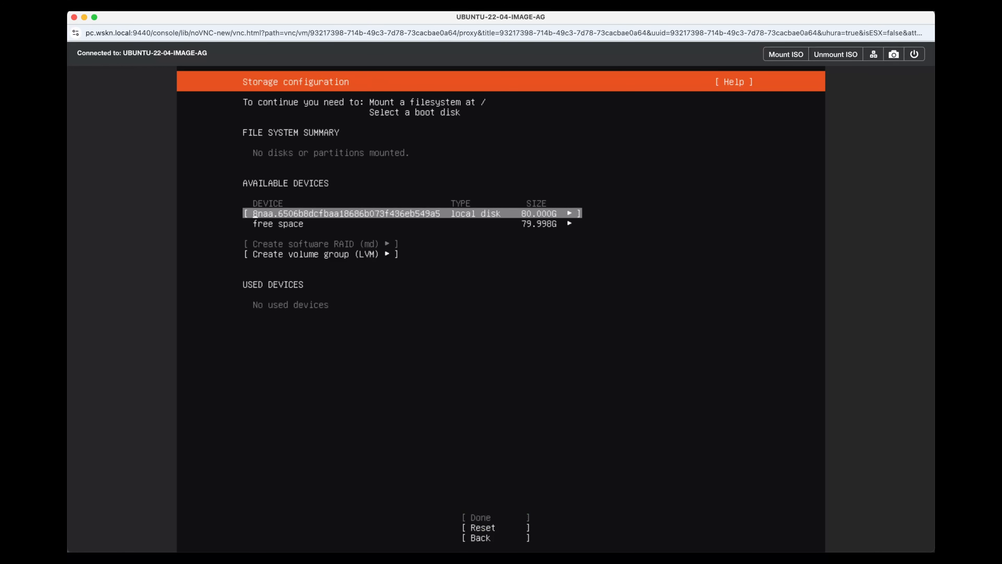
Add a 1G ext4 GPT partition mounted at /boot in the local disk's free space.
key("Down")
key("Return")
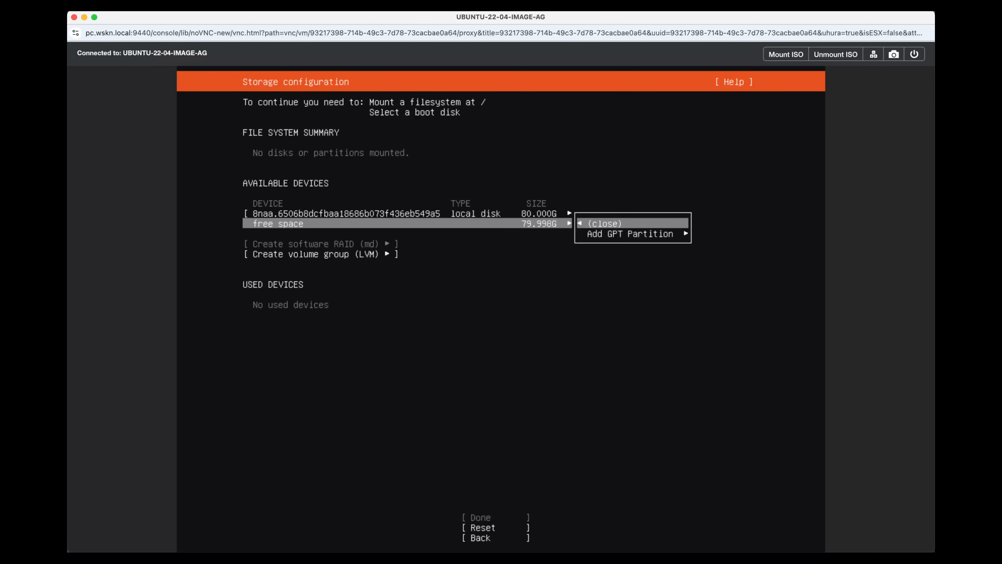
key("Down")
key("Return")
key("Tab")
key("Return")
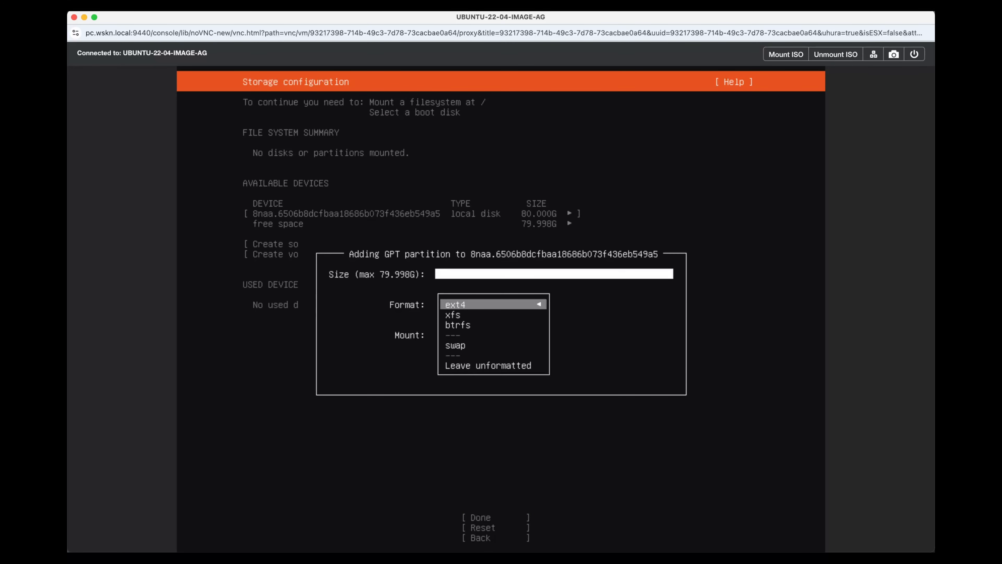
key("Return")
key("Tab")
key("Return")
key("Down")
key("Return")
key("Up")
key("Up")
type("1G")
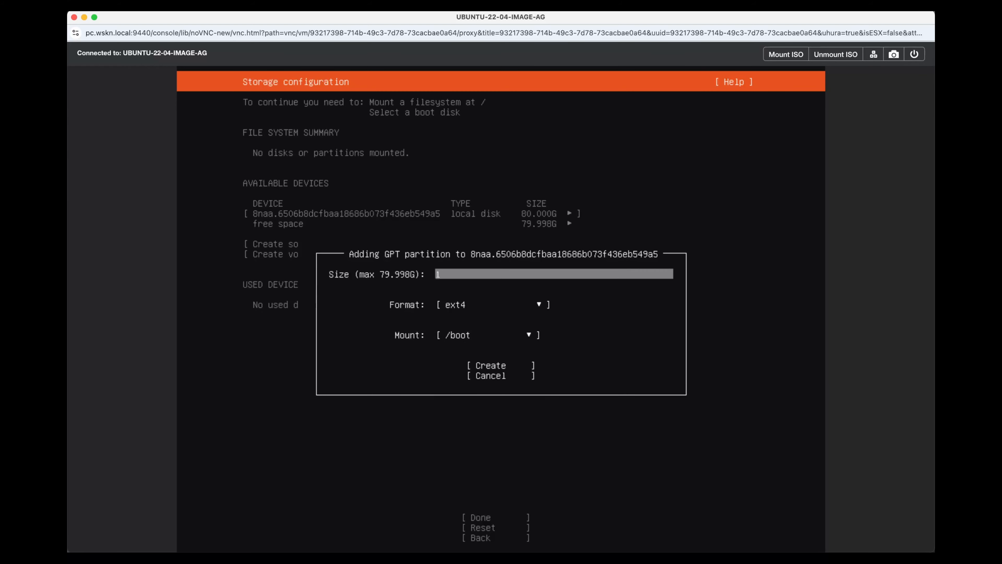
key("Down")
key("Down")
Add an unformatted GPT partition that takes all the remaining free space on the local disk.
key("Down")
key("Return")
key("Down")
key("Down")
key("Down")
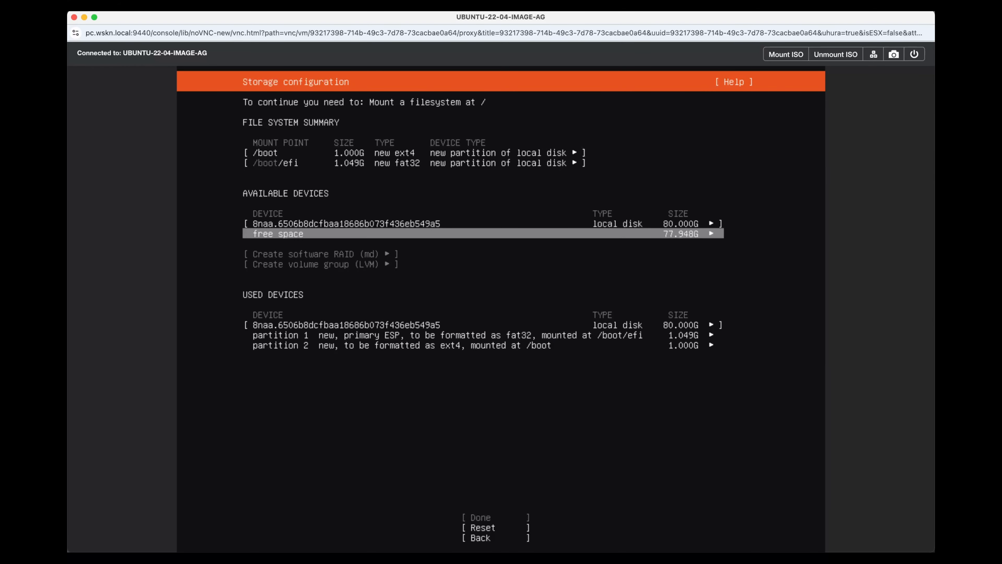
key("Return")
key("Down")
key("Return")
key("Tab")
key("Return")
key("Down")
key("Down")
key("Down")
key("Down")
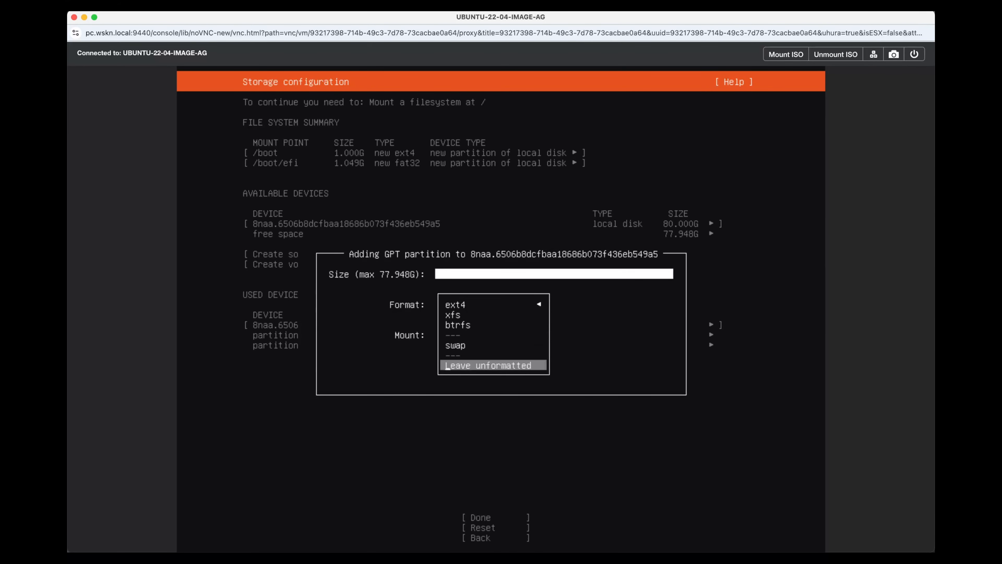
key("Return")
Start creating an LVM volume group on the unformatted partition 3.
key("Down")
key("Return")
key("Down")
key("Down")
key("Down")
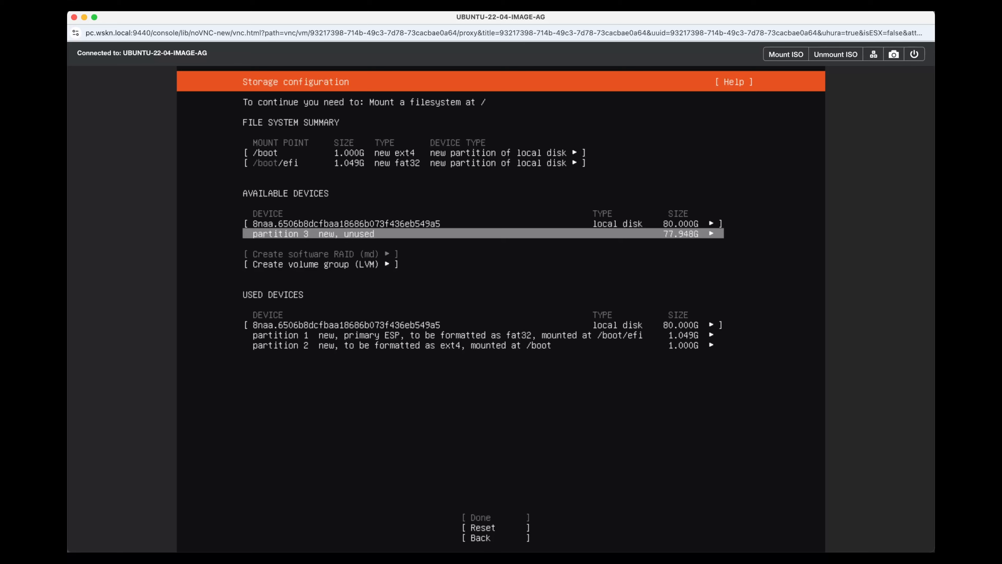
key("Return")
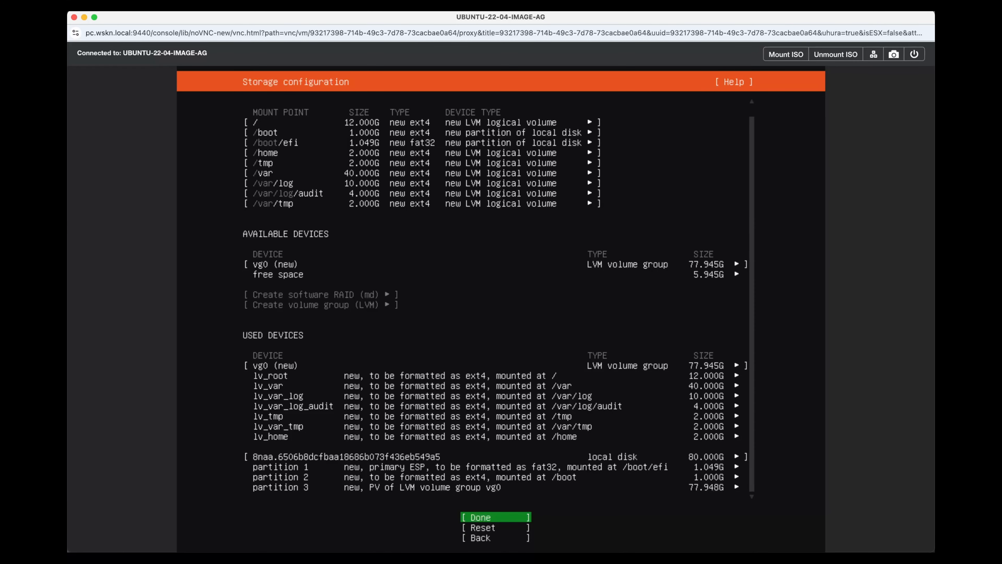
Confirm the LVM storage layout and run the Ubuntu installation through to the reboot.
key("Return")
key("Down")
key("Return")
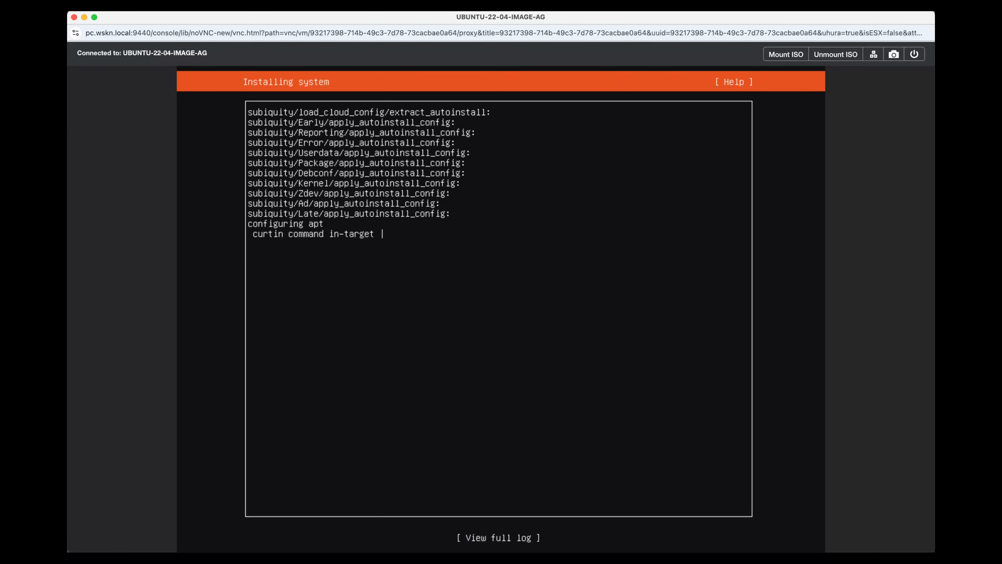
key("Return")
key("Return")
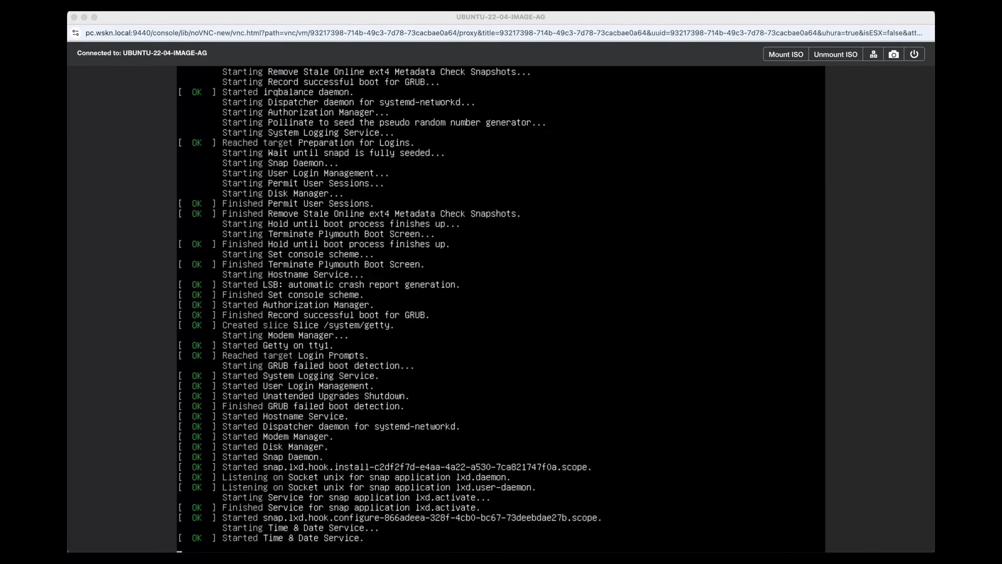
Switch from the VM console back to the Prism Central VM list.
left_click(399, 236)
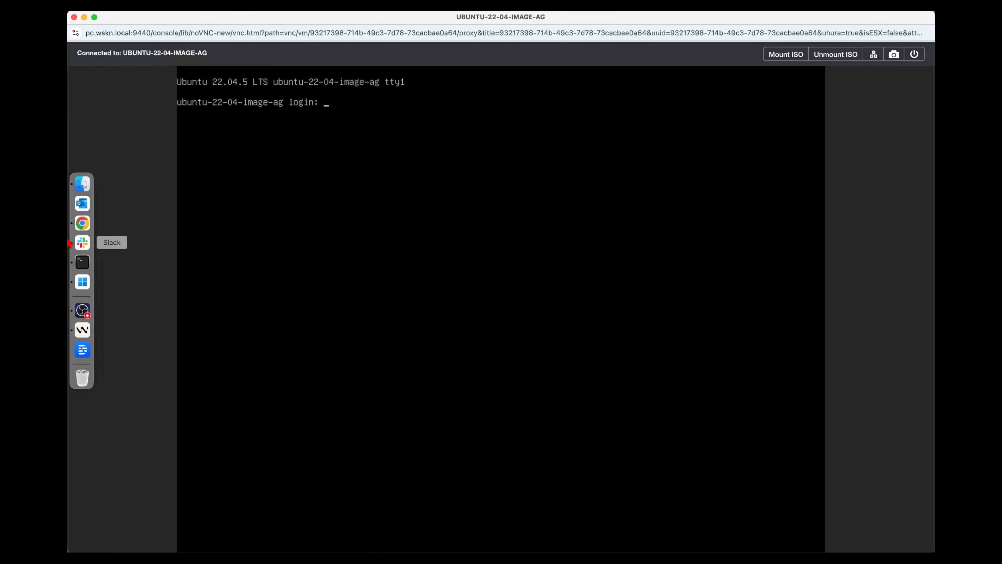
key("super+grave")
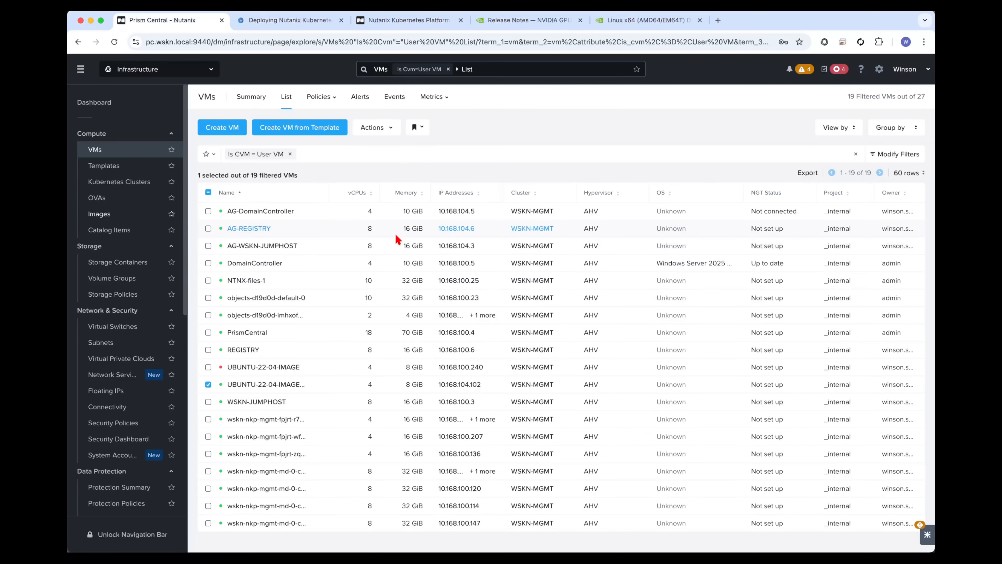
Switch to the terminal and SSH to 10.168.104.102 as ubuntu, accepting the host key and entering the account password.
mouse_move(472, 389)
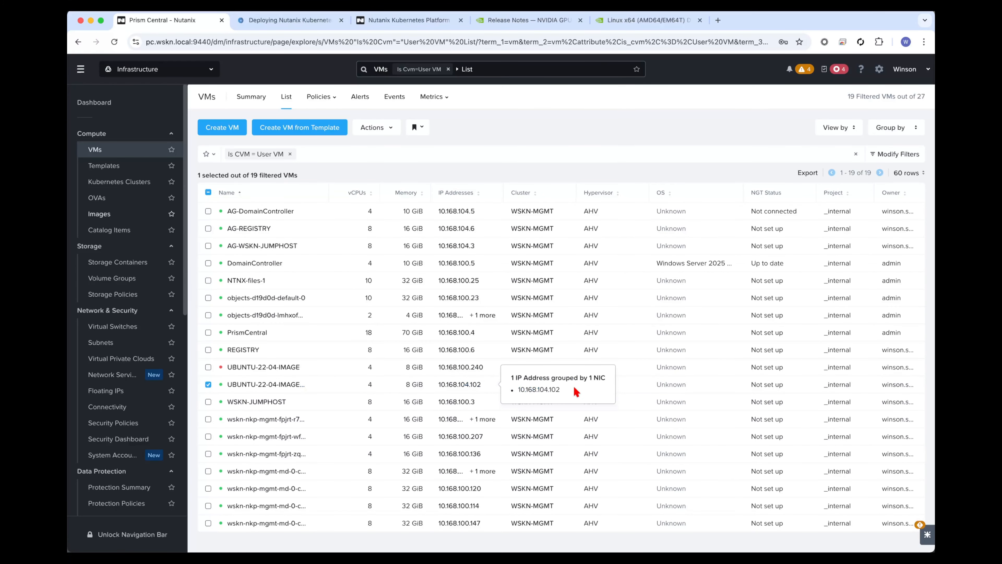
double_click(549, 391)
key("super+c")
key("super+Tab")
key("super+Tab")
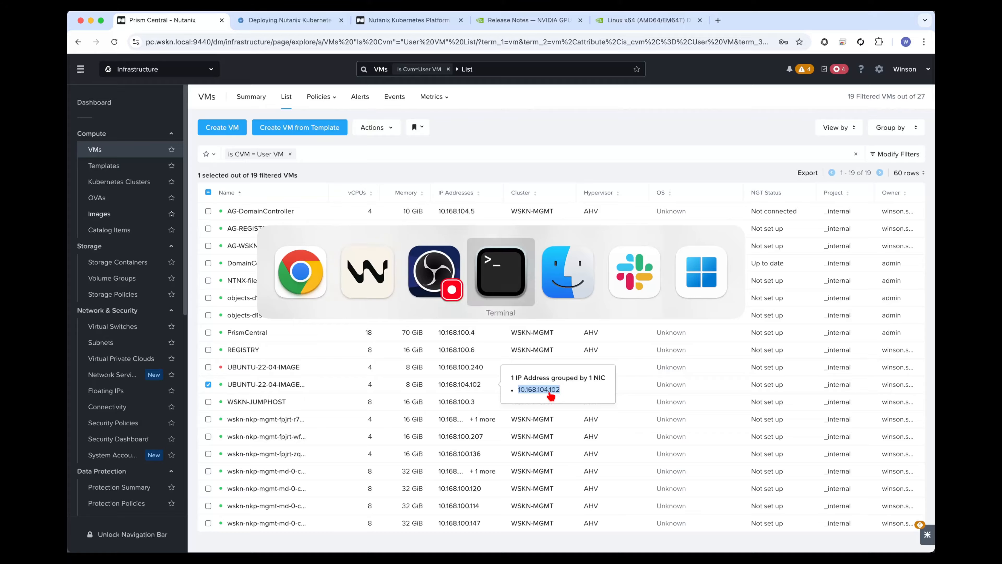
type("ssh ubuntu@")
key("super+v")
key("Return")
type("yes")
key("Return")
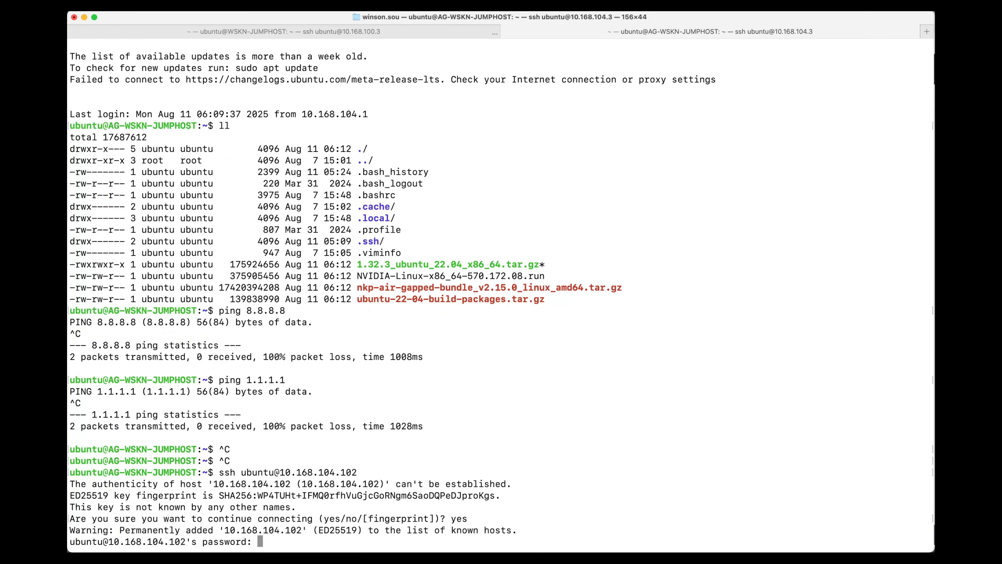
key("Return")
Start a root shell with sudo -i, entering the sudo password, and inspect /etc/fstab in vi.
type("sud")
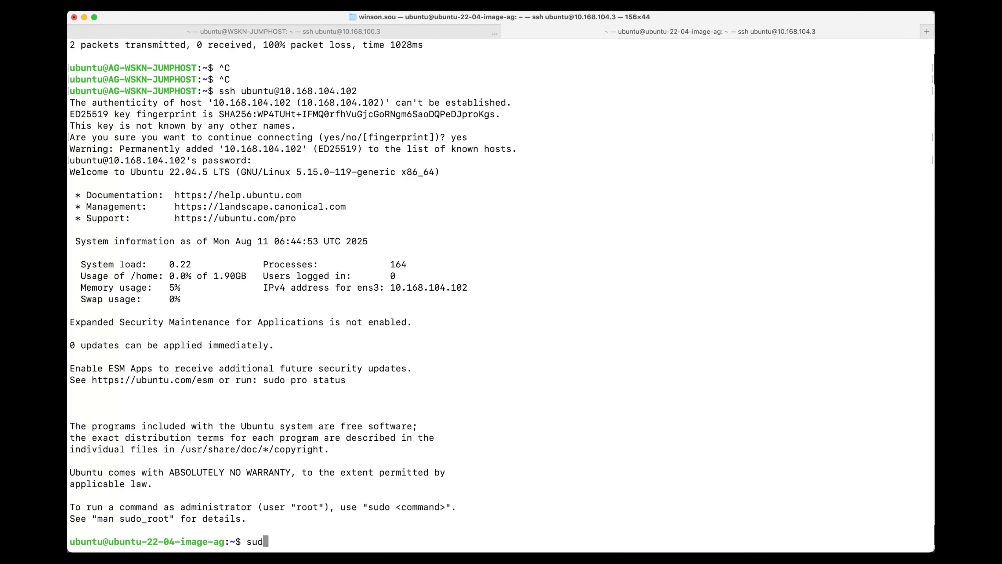
type("o -i")
key("Return")
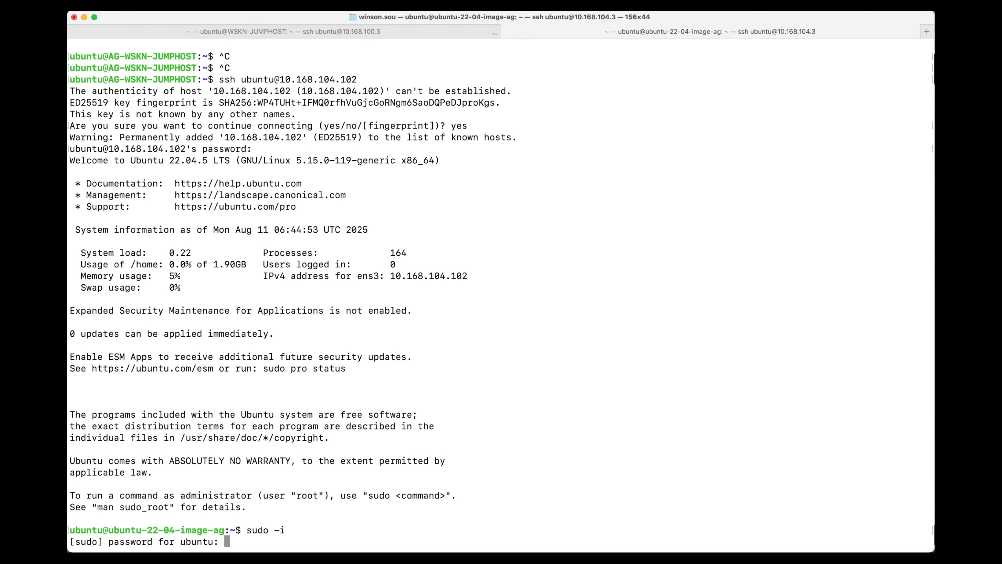
key("Return")
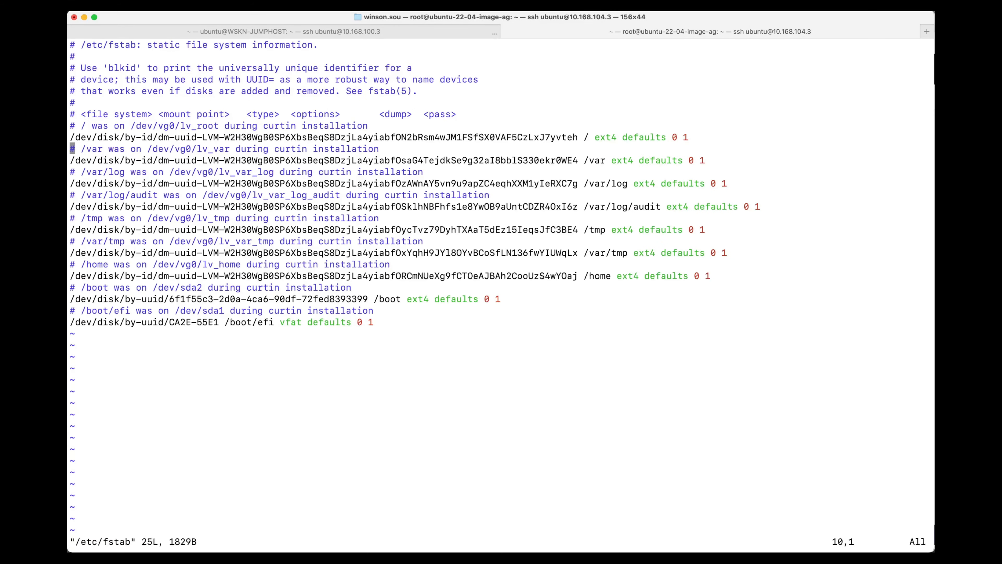
left_click(670, 160)
key("i")
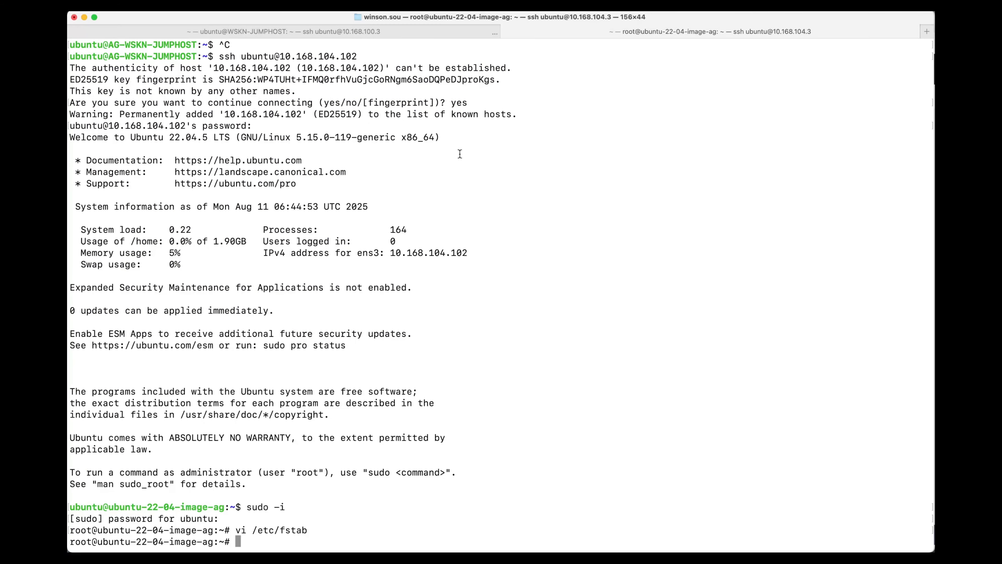
Copy the autogrow-lvs script and service block from the deployment guide, run it in the root shell, and list the block devices with lsblk.
left_click(83, 223)
left_click(290, 20)
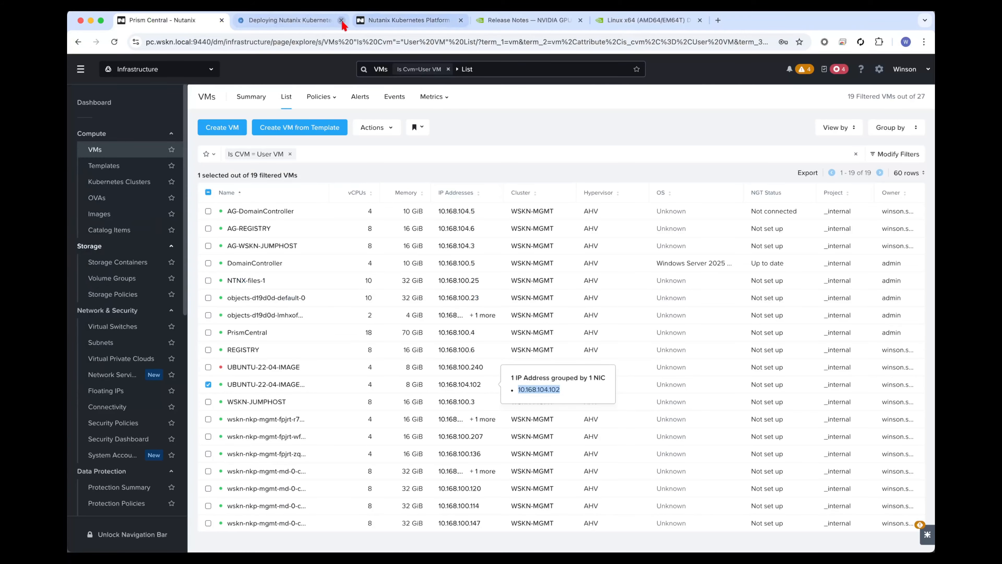
scroll(422, 386, "down", 20)
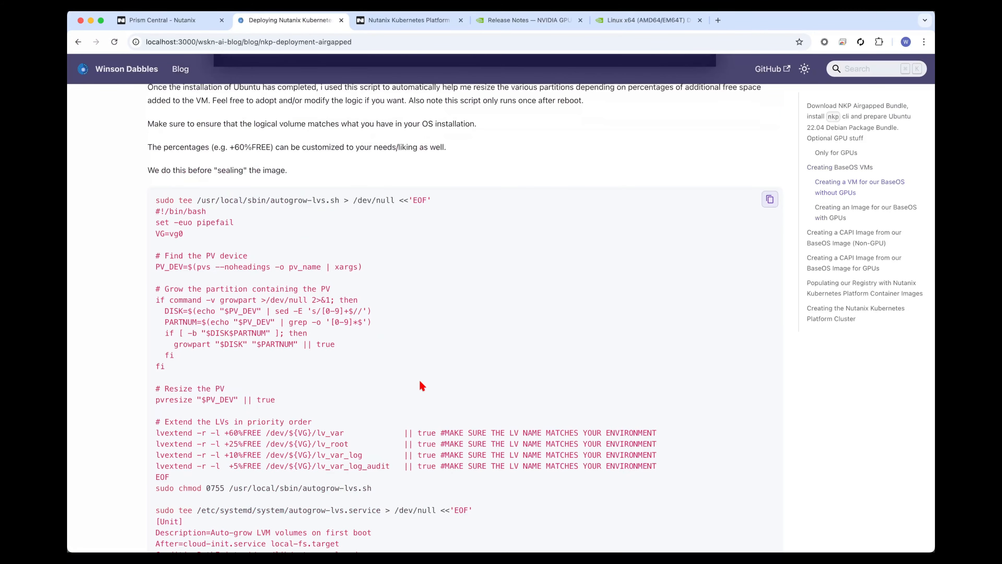
scroll(422, 386, "down", 2)
left_click(771, 159)
key("super+Tab")
key("super+v")
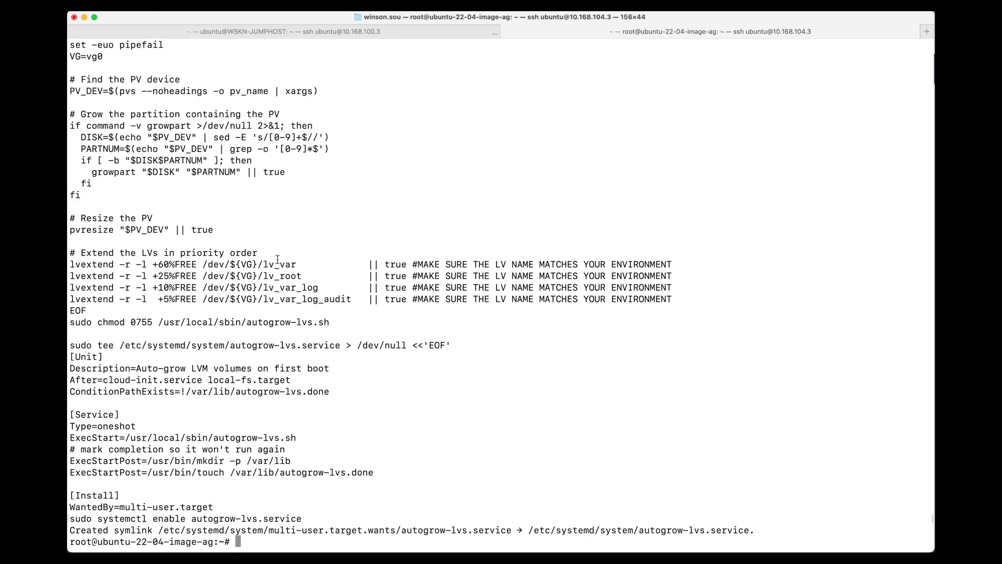
type("lsblk")
key("Return")
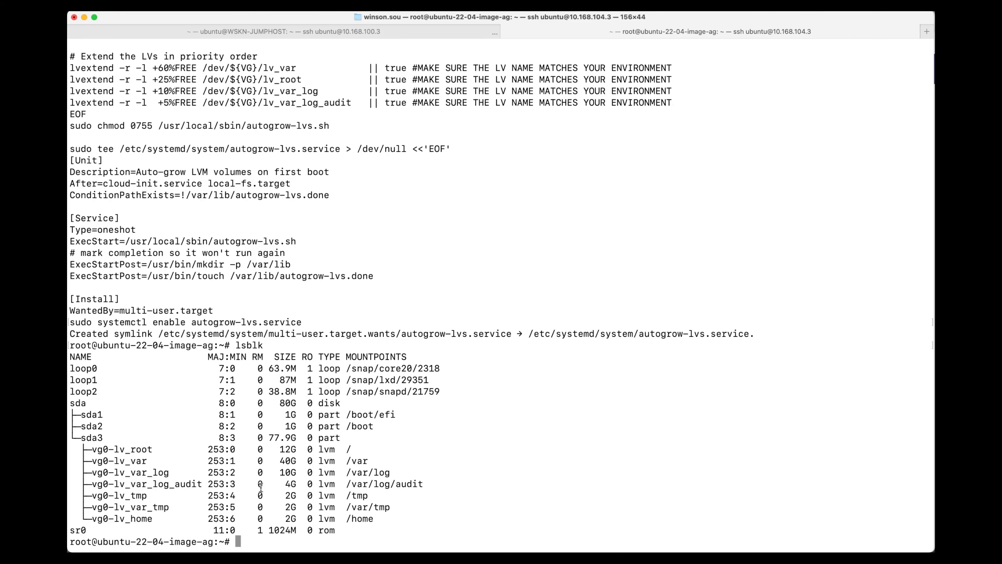
Review the guide's autogrow-lvs script, its run-once service unit and the commands for sealing the image.
key("super+Tab")
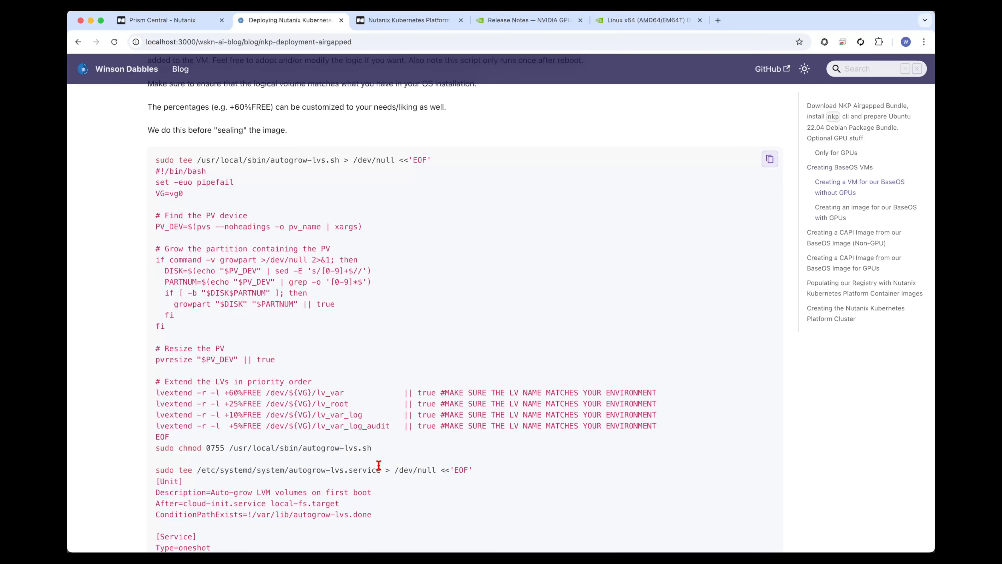
scroll(443, 400, "down", 1)
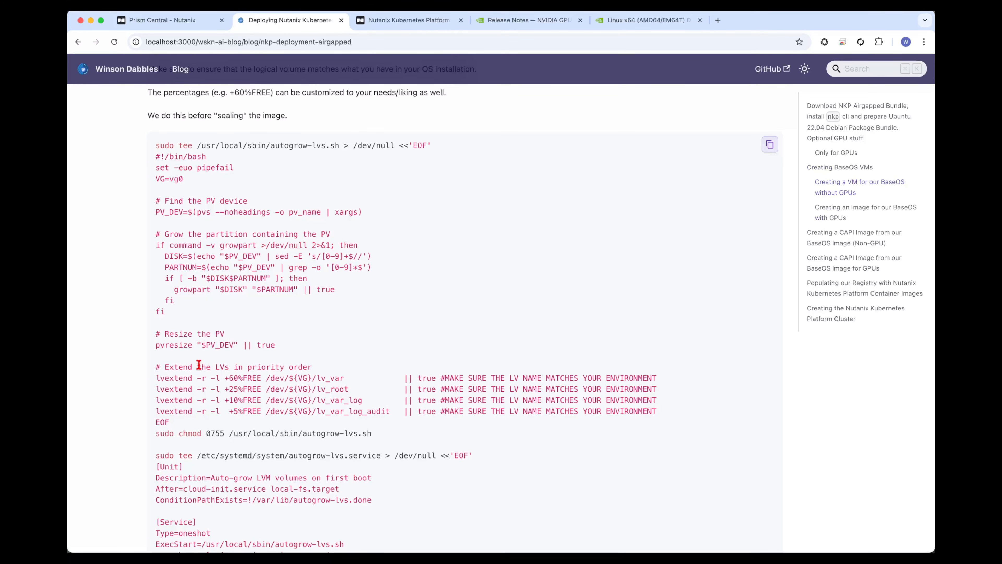
scroll(290, 363, "down", 3)
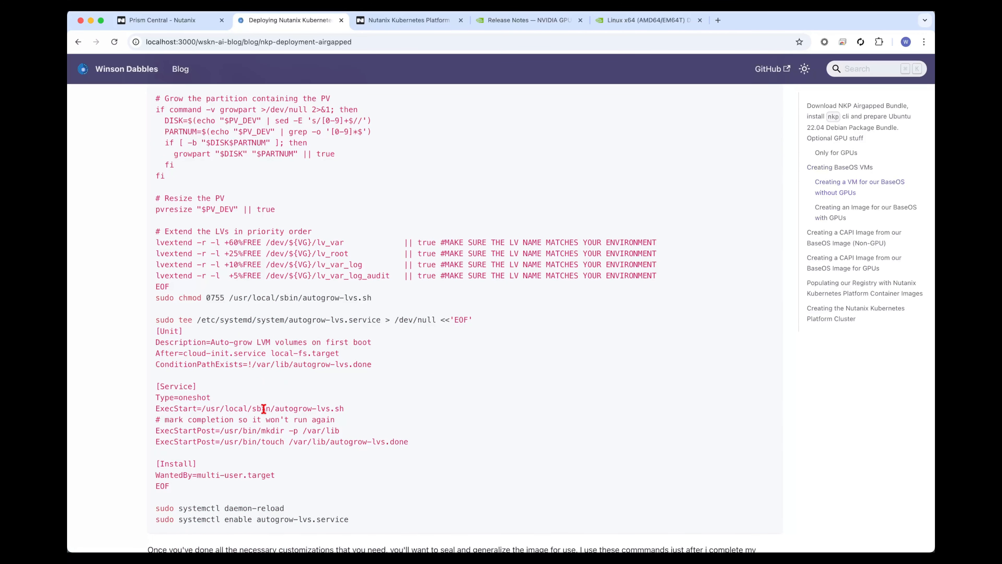
left_click_drag(375, 365, 271, 364)
left_click(333, 364)
scroll(307, 371, "down", 4)
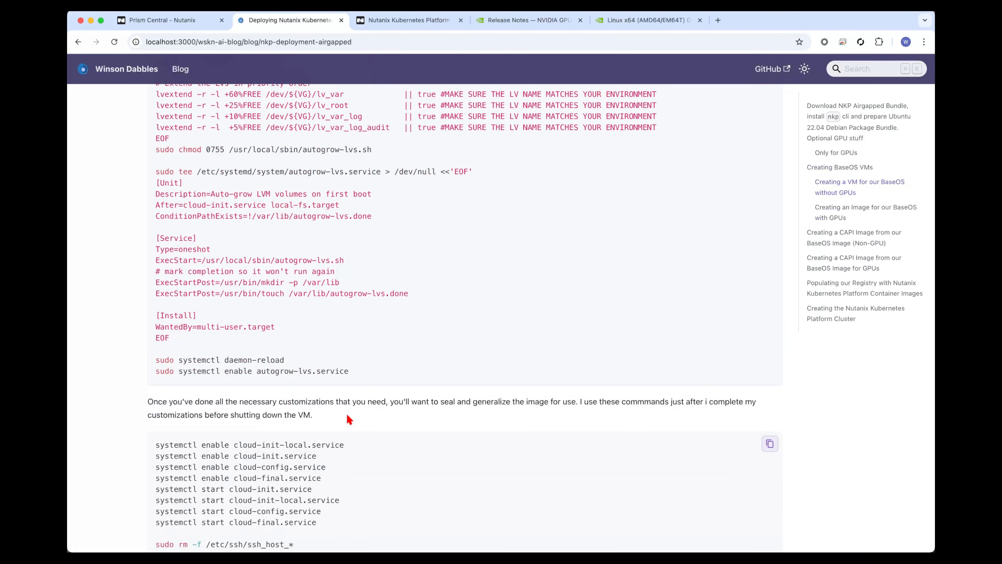
scroll(349, 419, "down", 4)
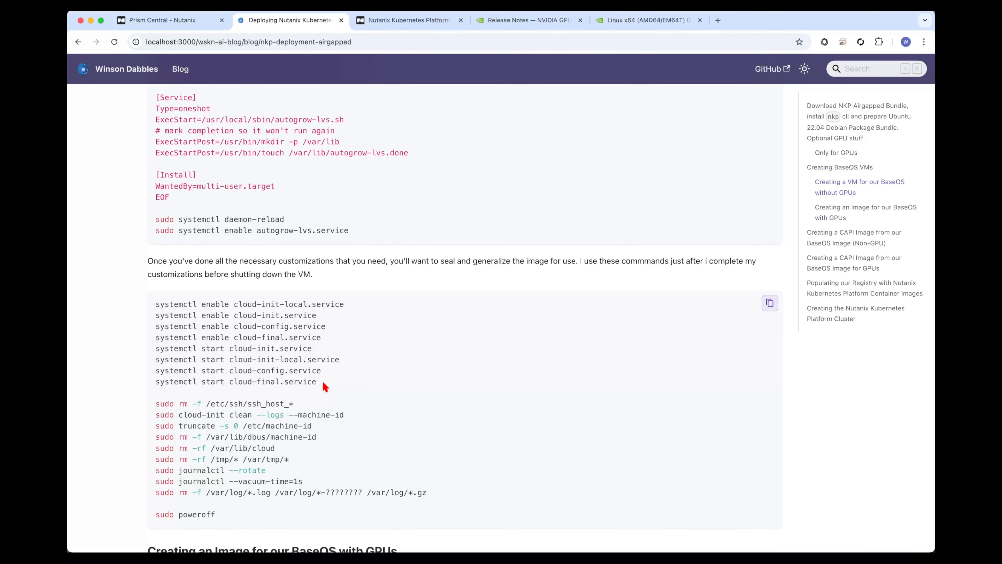
scroll(323, 386, "down", 1)
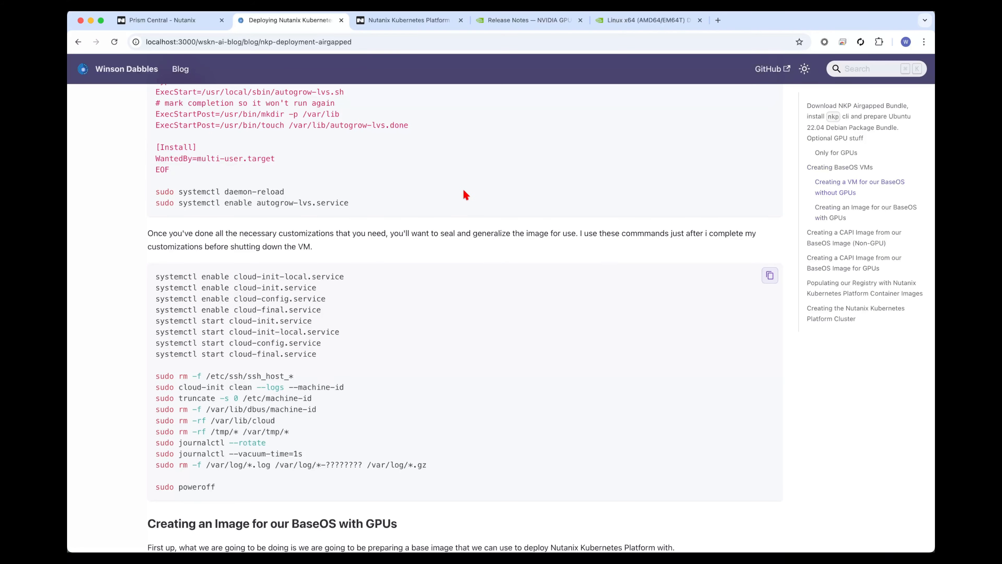
Clone the UBUNTU-22-04-IMAGE-AG VM in Prism Central once as UBUNTU-22-04-IMAGE-AG-GPU with 4 vCPUs and 8 GiB of memory.
left_click(169, 20)
right_click(320, 384)
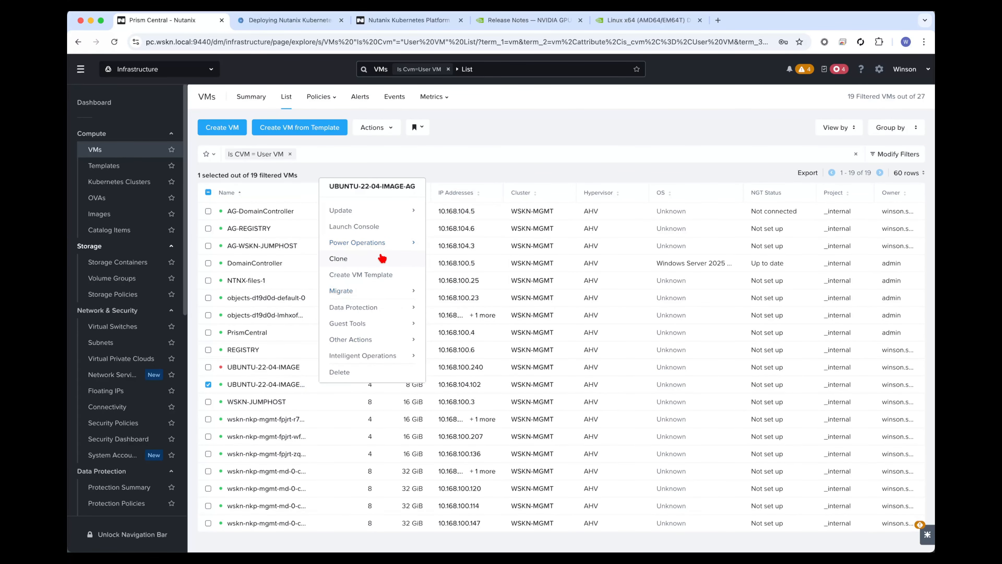
left_click(381, 258)
left_click(423, 443)
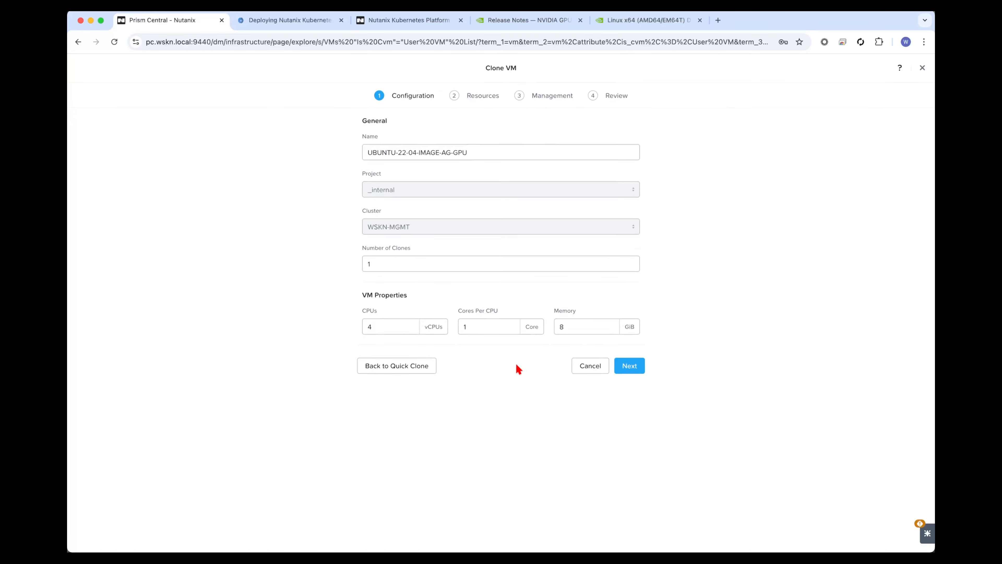
left_click(629, 365)
left_click(631, 526)
left_click(631, 423)
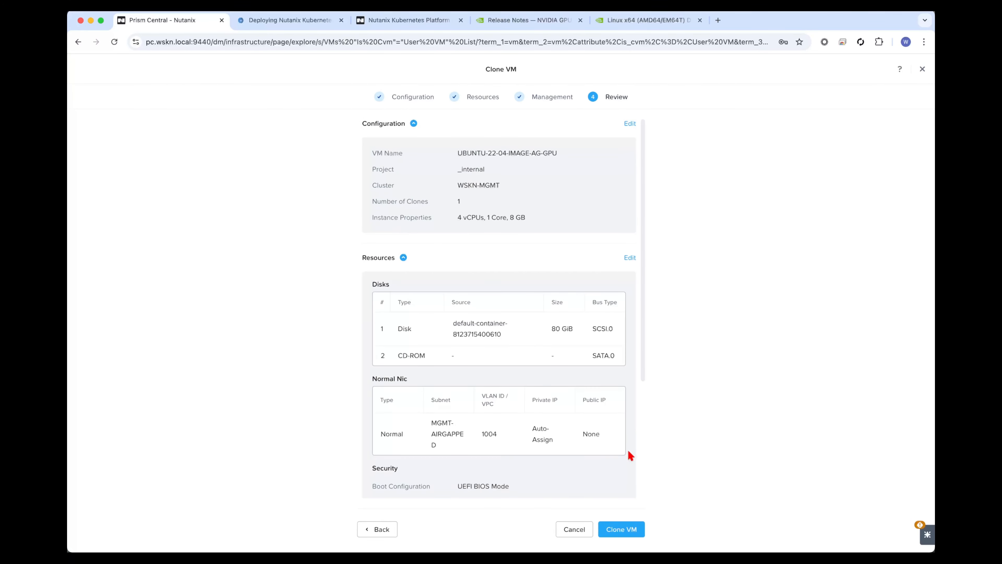
left_click(630, 525)
Attach a passthrough NVIDIA Lovelace 40 GPU to the UBUNTU-22-04-IMAGE-AG-GPU VM.
right_click(335, 433)
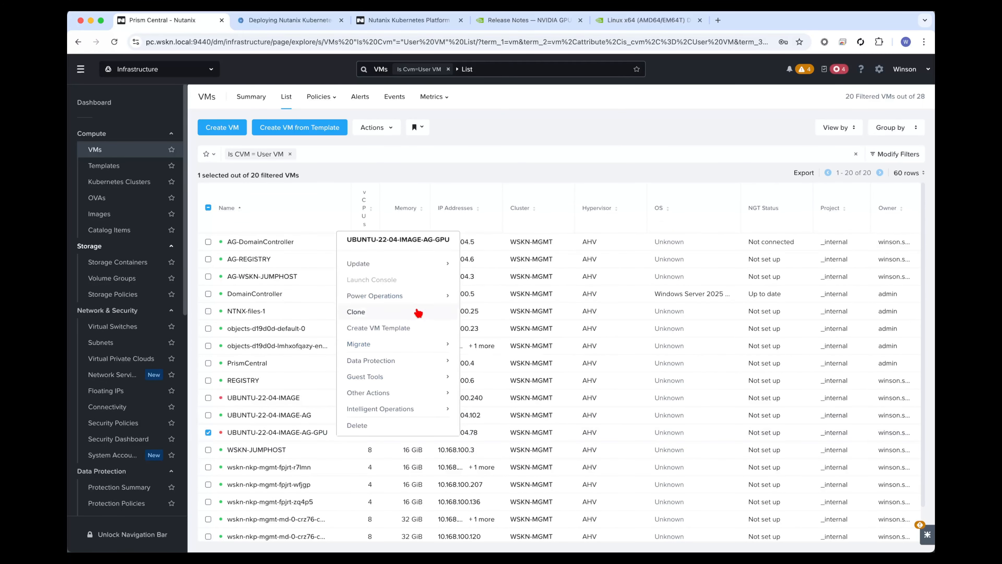
mouse_move(422, 265)
left_click(494, 314)
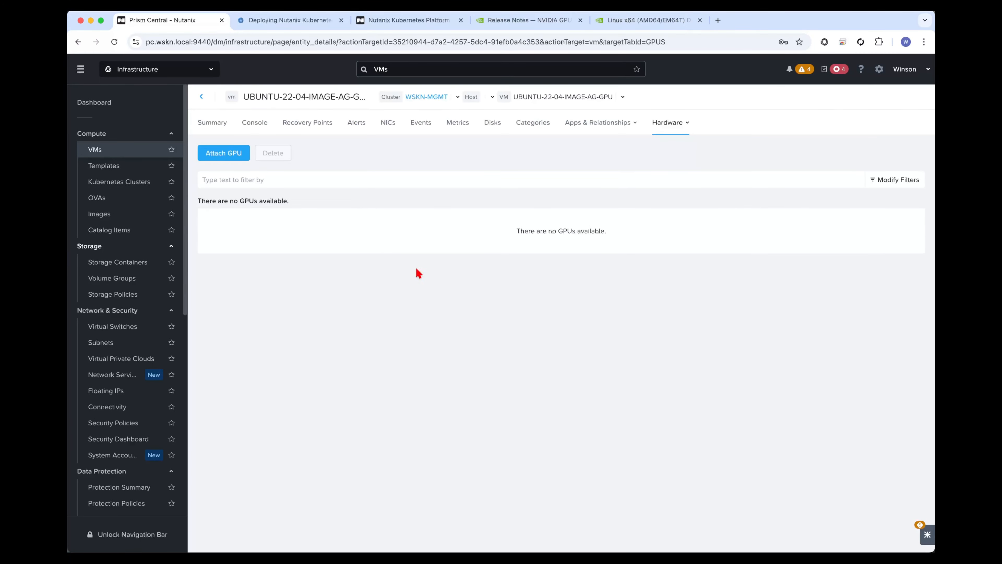
left_click(224, 152)
left_click(393, 279)
left_click(396, 338)
left_click(599, 373)
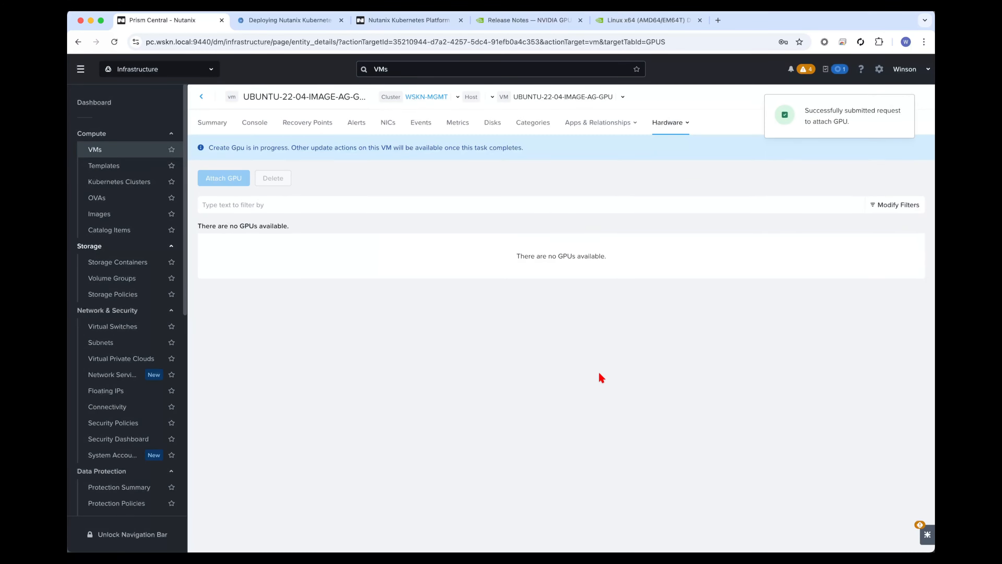
Power on the UBUNTU-22-04-IMAGE-AG-GPU VM and briefly check its console.
left_click(360, 153)
left_click(371, 174)
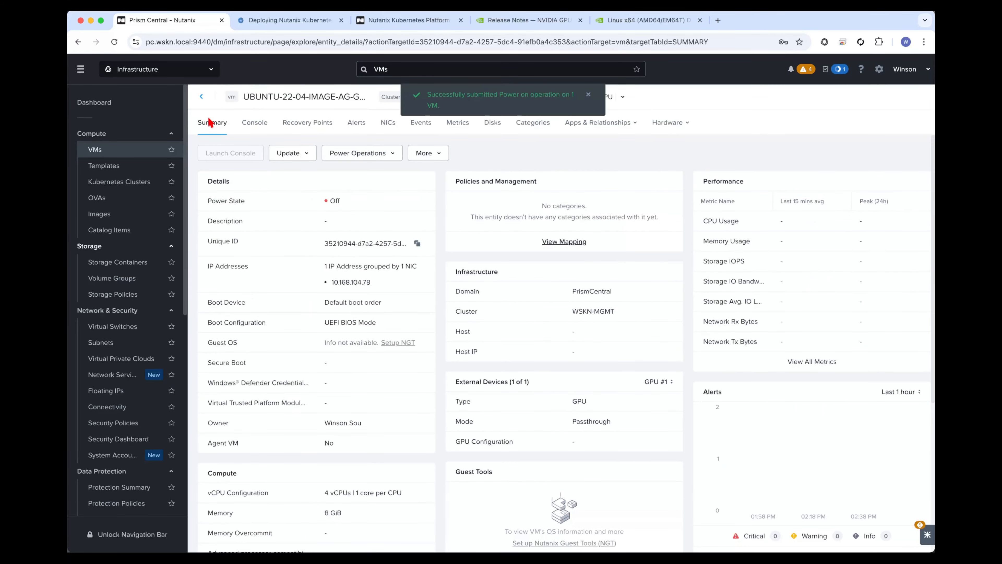
left_click(248, 156)
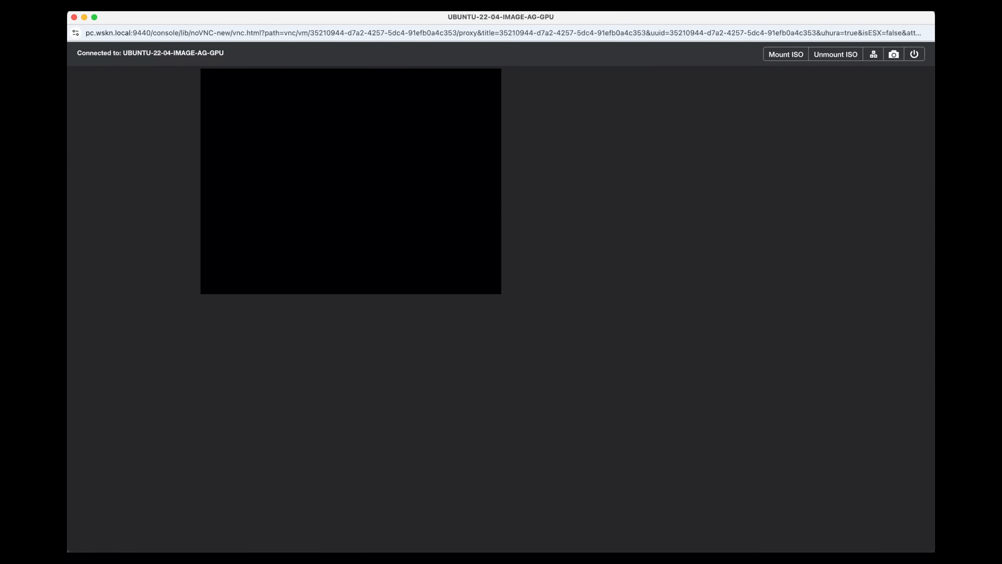
left_click(74, 17)
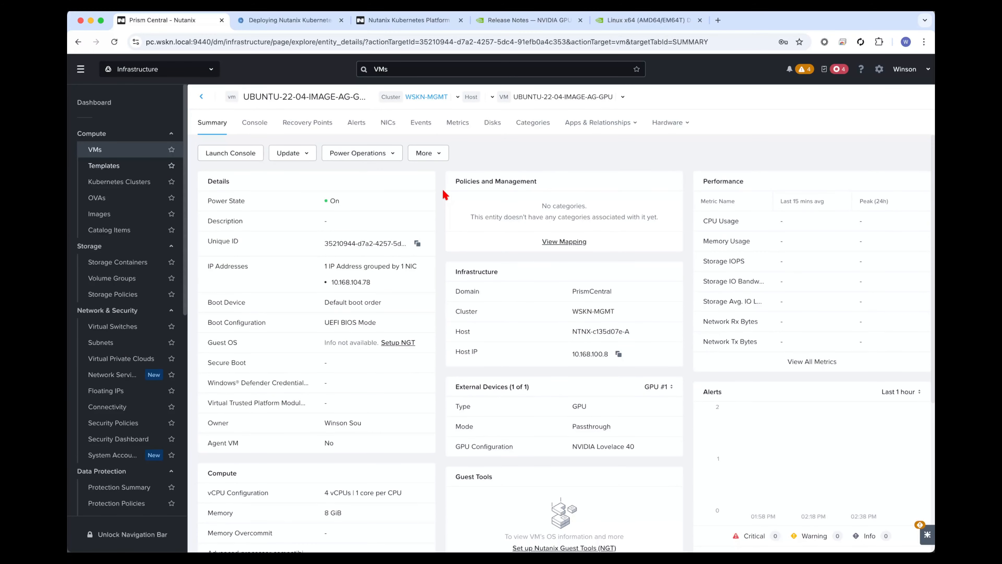
Copy the guide's systemctl commands that enable and start the cloud-init services and run them in the ubuntu-22-04-image-ag root shell.
key("super+Tab")
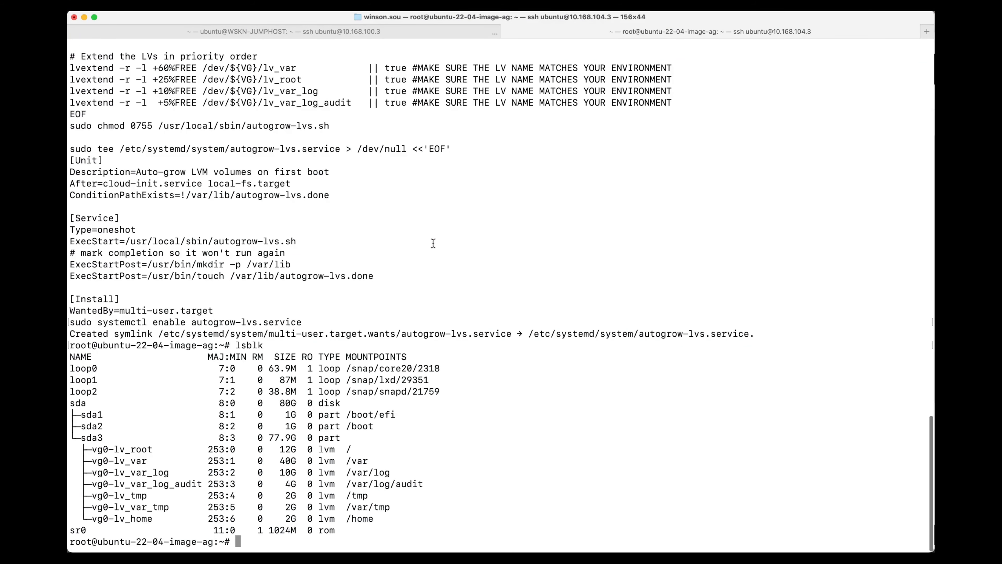
key("Return")
key("Return")
key("Return")
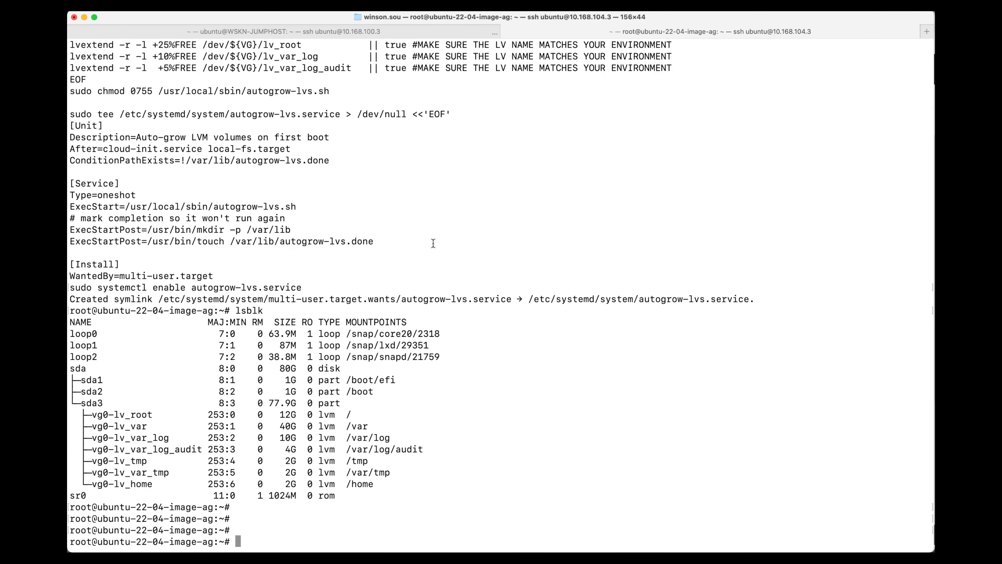
mouse_move(68, 174)
left_click(79, 223)
left_click_drag(336, 358, 157, 278)
key("super+c")
key("super+Tab")
key("super+v")
key("Return")
key("Return")
Copy the guide's cleanup commands, from removing the SSH host keys to deleting old logs, and run them in the root shell.
key("super+Tab")
left_click(296, 356)
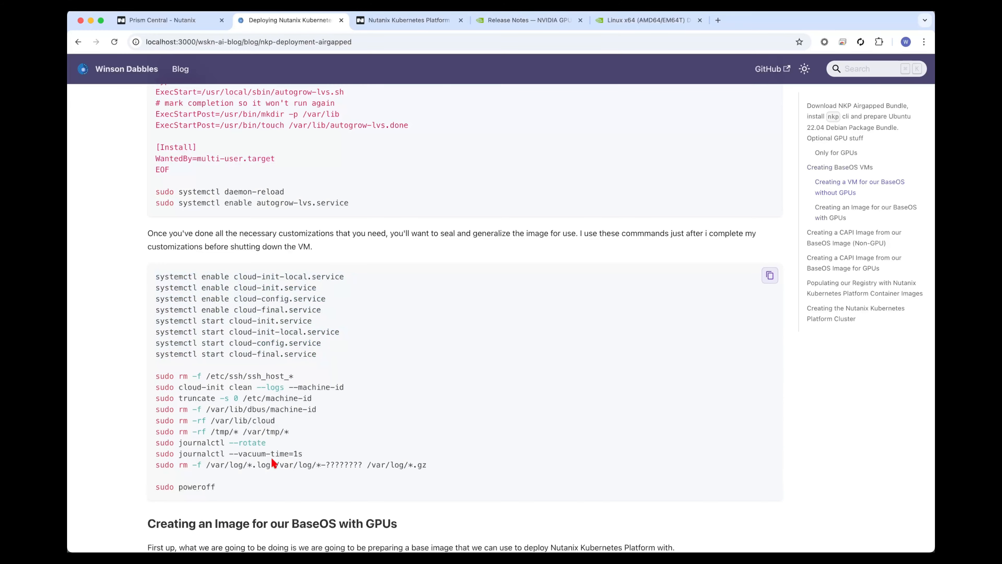
left_click_drag(236, 482, 154, 375)
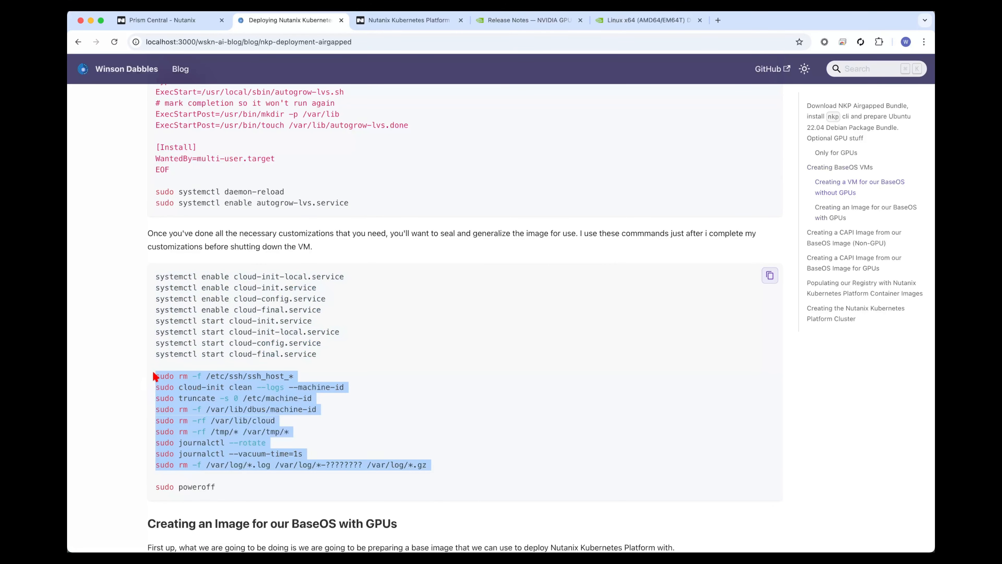
key("super+c")
key("super+Tab")
key("super+v")
Shut down the non-GPU image VM with the guide's sudo poweroff command.
key("super+Tab")
double_click(189, 487)
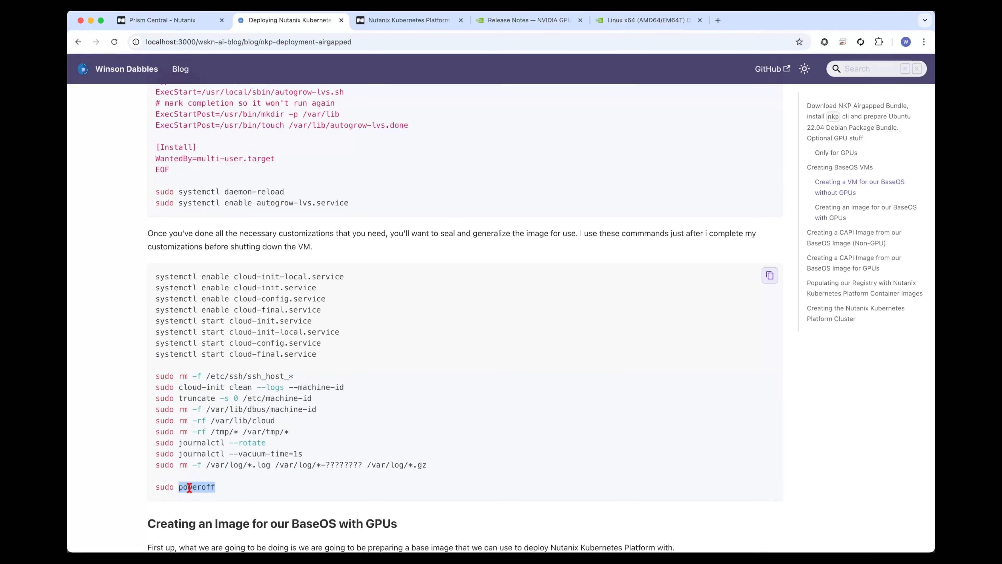
left_click(190, 487)
left_click(83, 222)
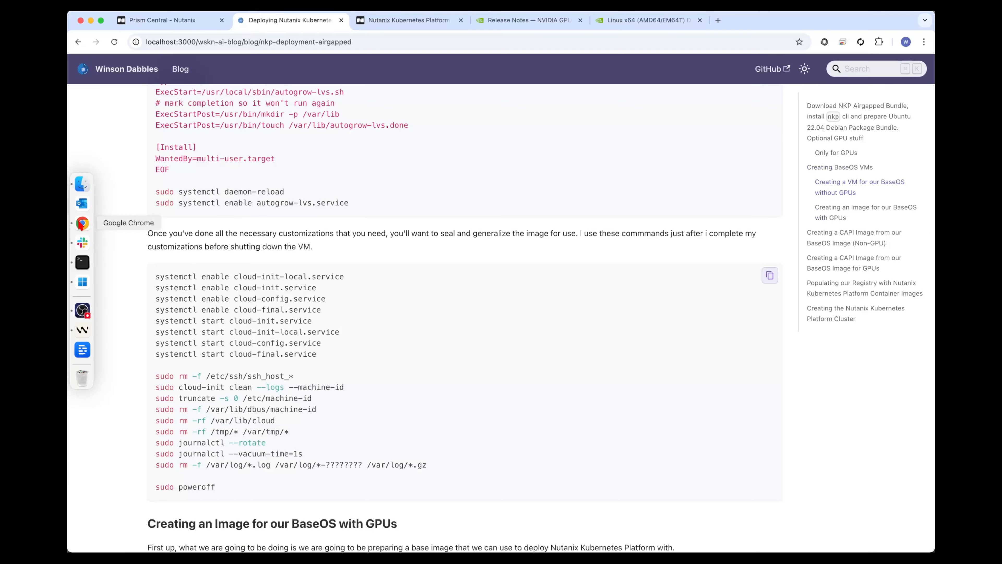
Switch to Prism Central and start a new image from the SCSI.0 (80 GiB) disk of the UBUNTU-22-04-IMAGE-AG VM.
left_click(155, 18)
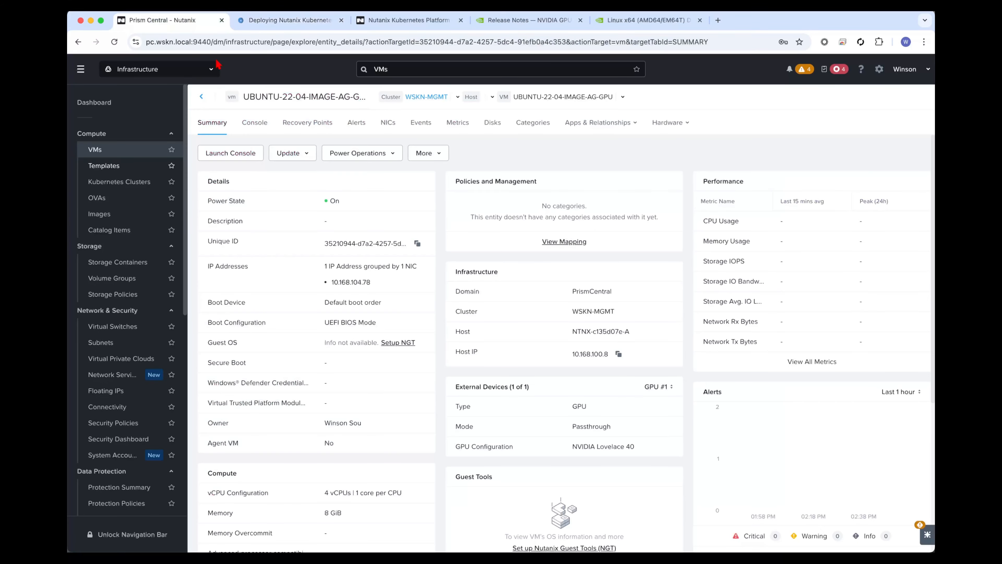
left_click(203, 98)
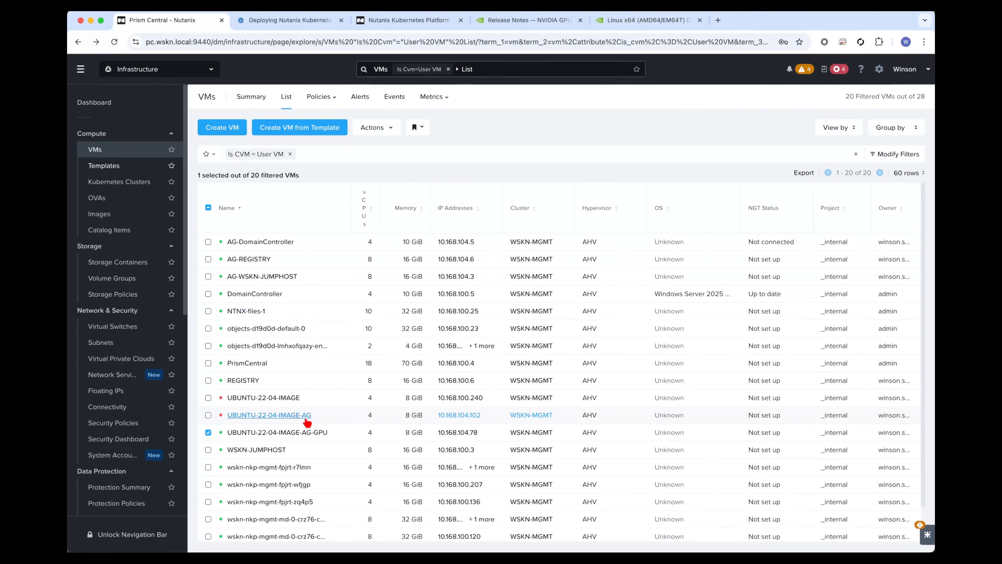
left_click(153, 213)
left_click(222, 127)
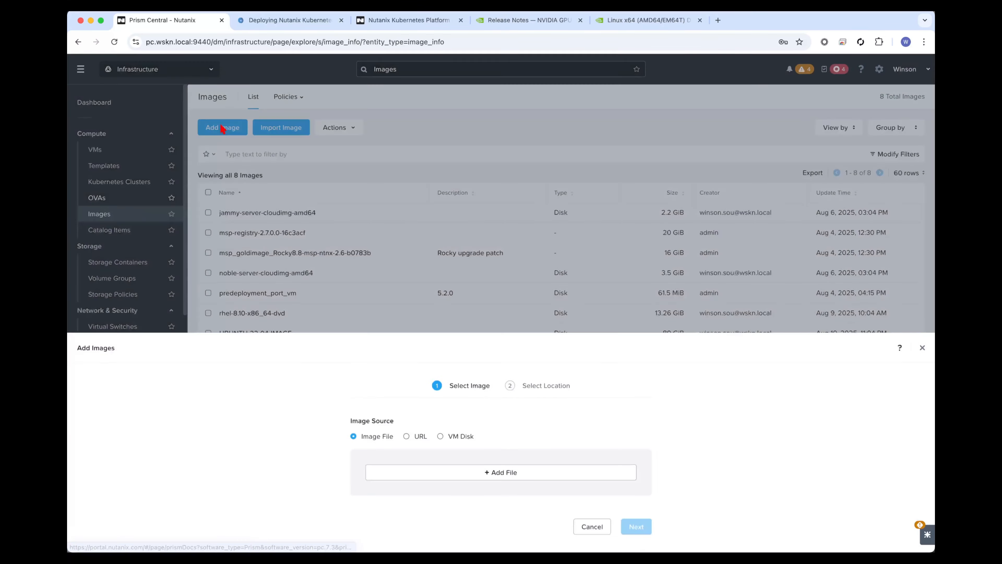
left_click(440, 158)
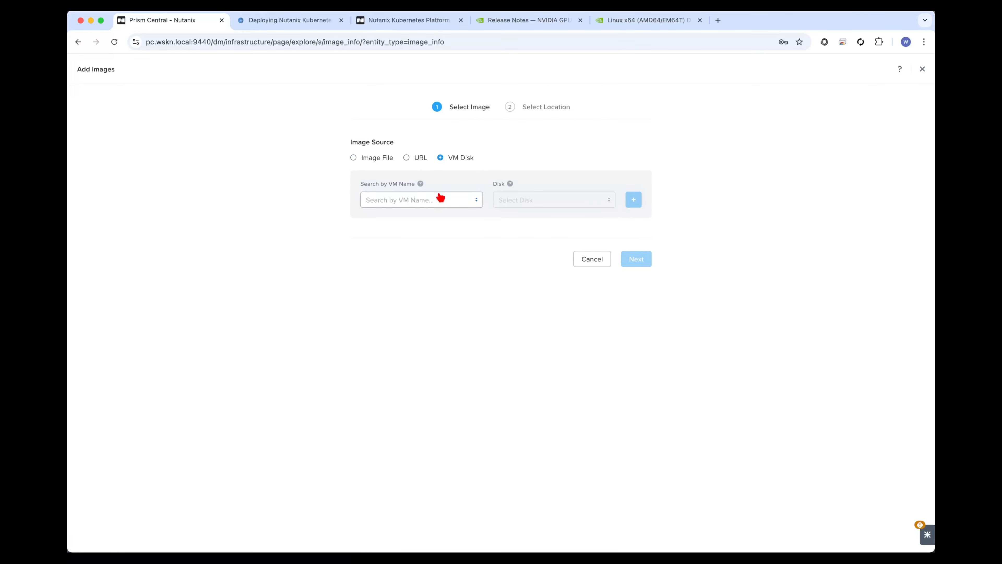
left_click(439, 200)
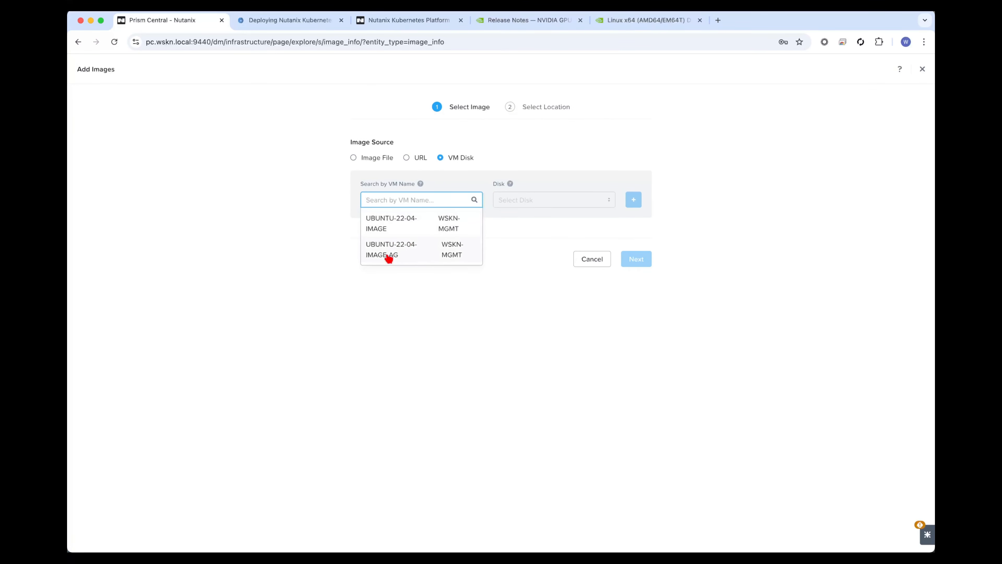
left_click(393, 254)
left_click(634, 206)
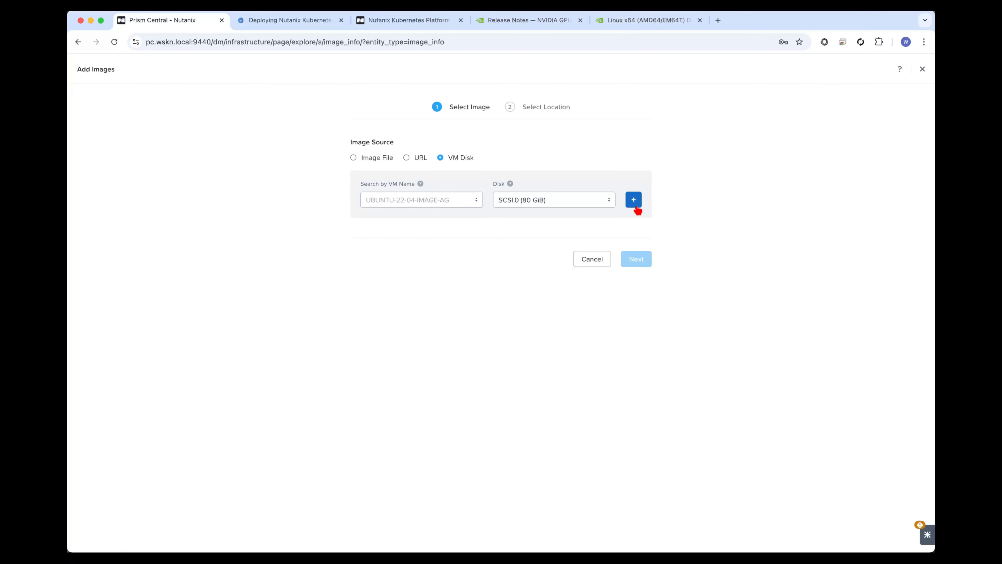
Name the image UBUNTU-22-04-IMAGE-AG and save it with the default location settings.
left_click_drag(455, 321, 557, 326)
key("BackSpace")
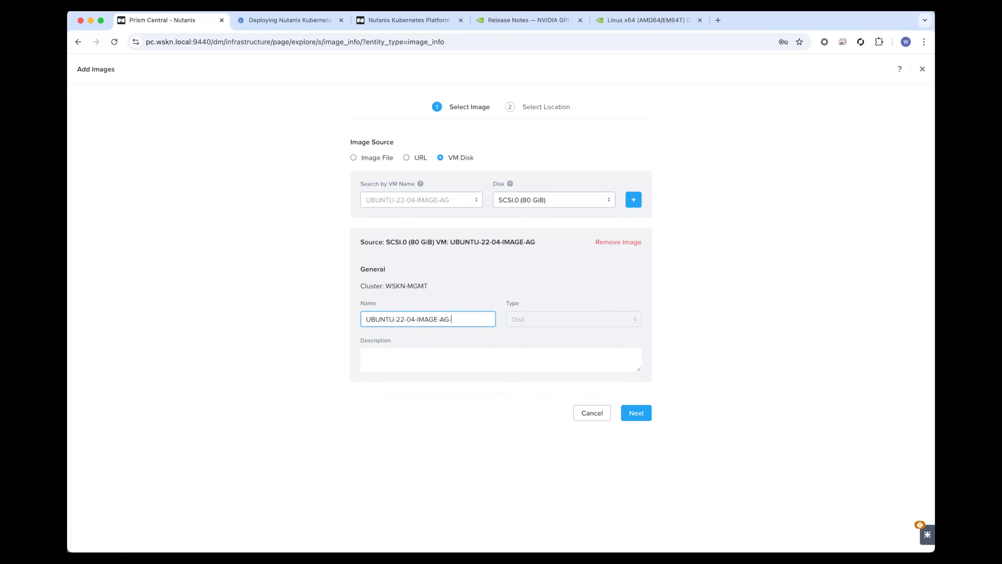
left_click(636, 412)
left_click(643, 309)
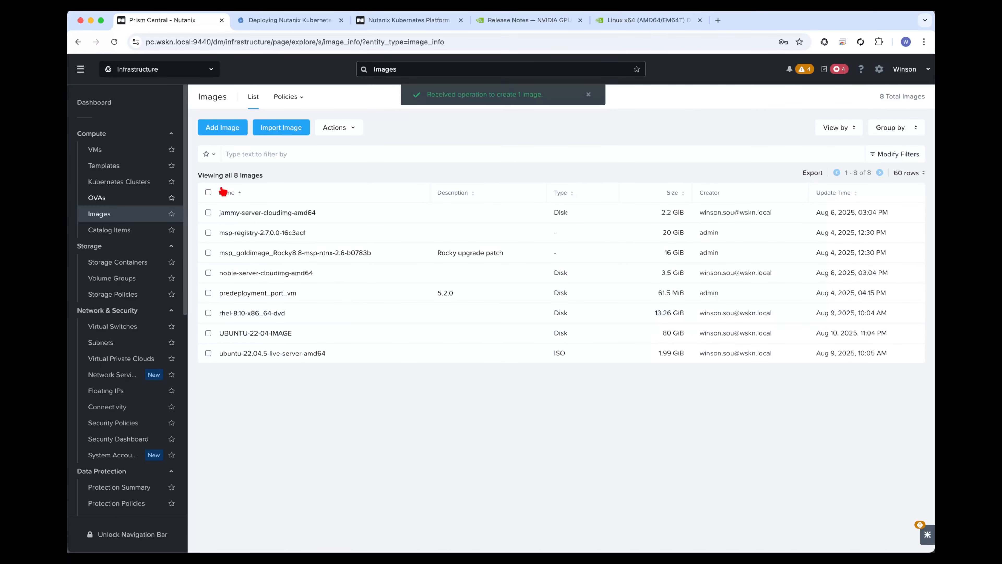
Start a new VM named reisze-test-ag on cluster WSKN-MGMT with 4 vCPUs and 8 GiB of memory.
left_click(144, 153)
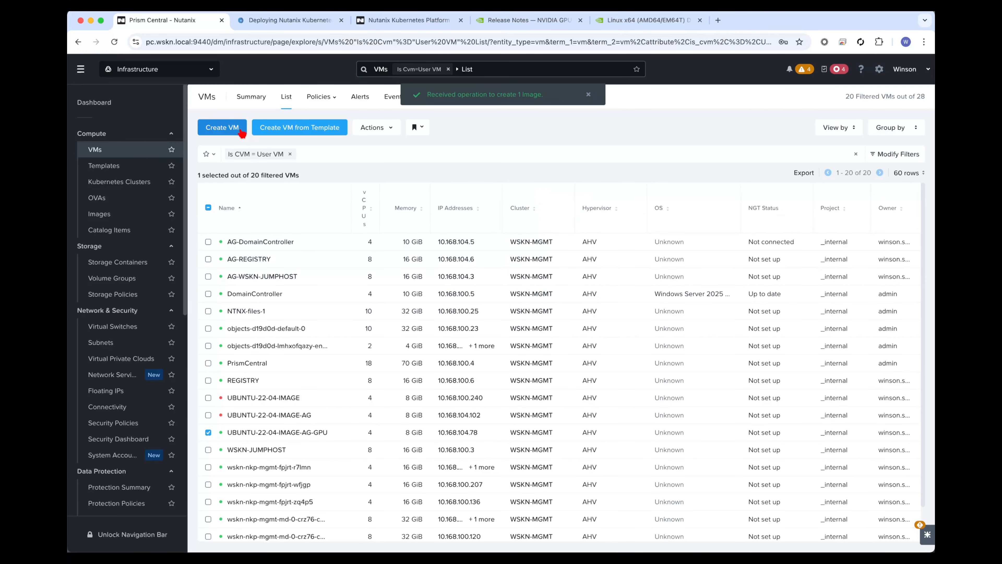
left_click(241, 130)
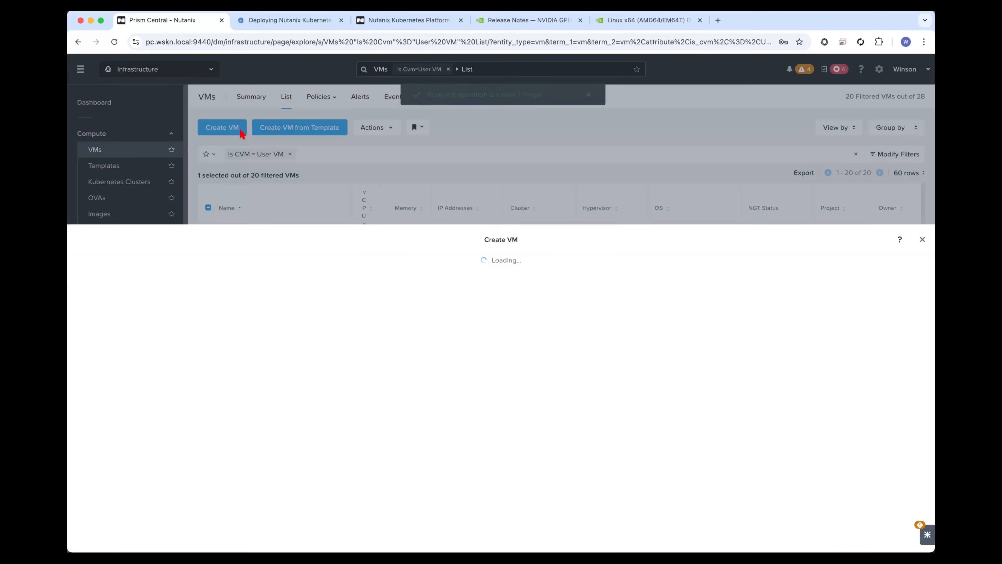
left_click(414, 153)
type("reisze-test-ag")
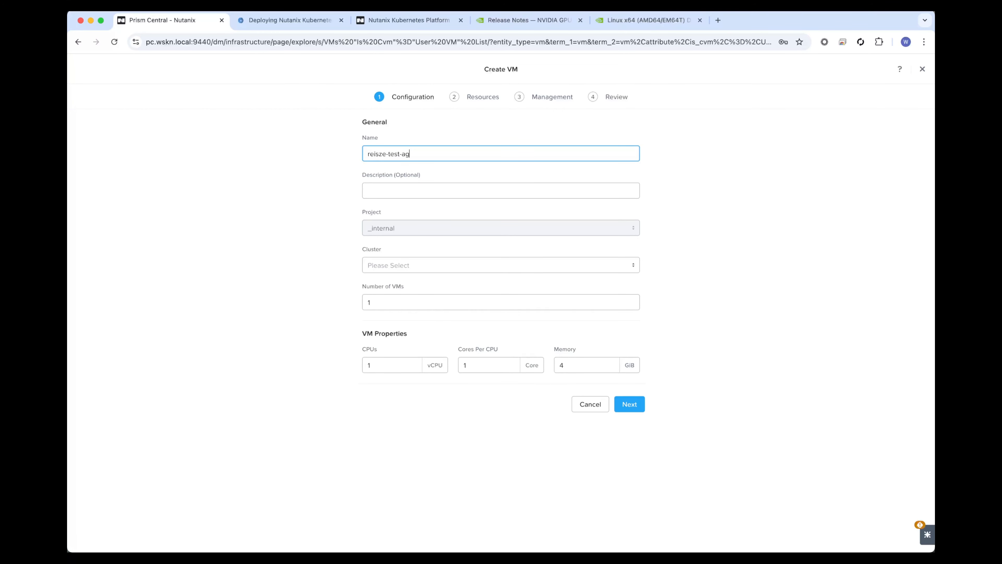
left_click(412, 270)
left_click(405, 329)
left_click(394, 364)
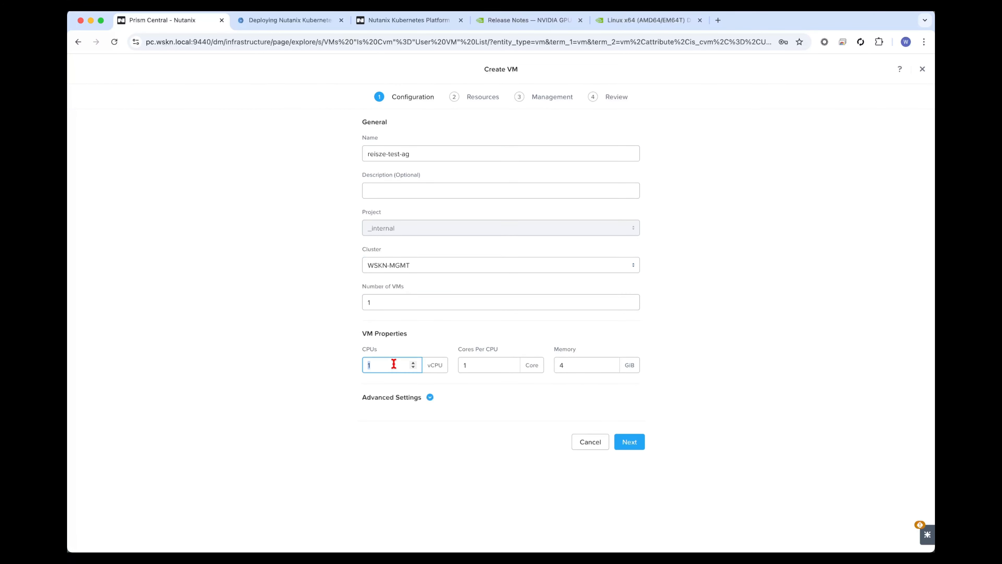
type("4")
double_click(570, 365)
type("8")
left_click(628, 438)
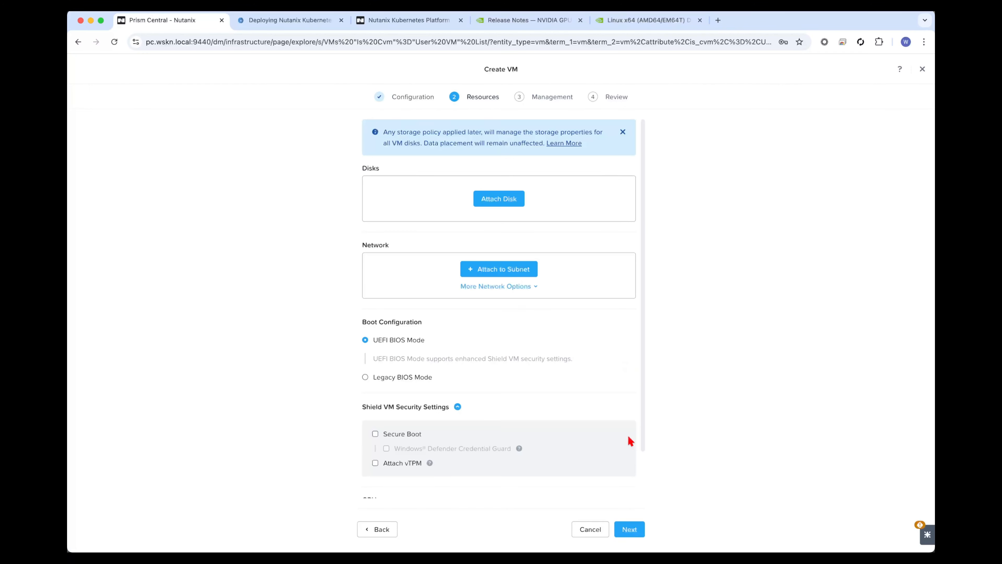
Attach a 200 GiB SCSI disk cloned from the UBUNTU-22-04-IMAGE-AG image to the test VM.
left_click(505, 204)
left_click(490, 285)
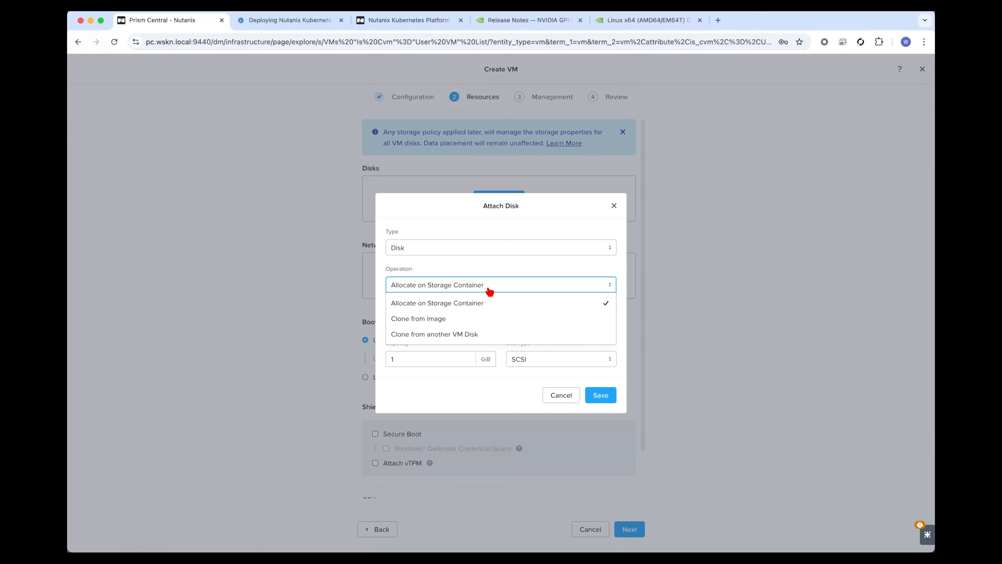
left_click(469, 319)
left_click(465, 321)
left_click(471, 340)
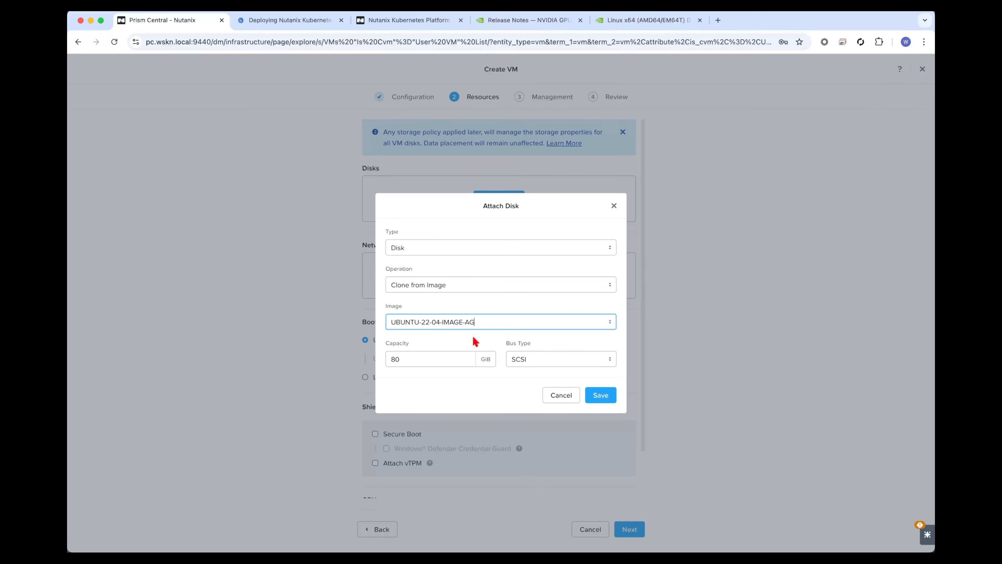
double_click(430, 359)
type("200")
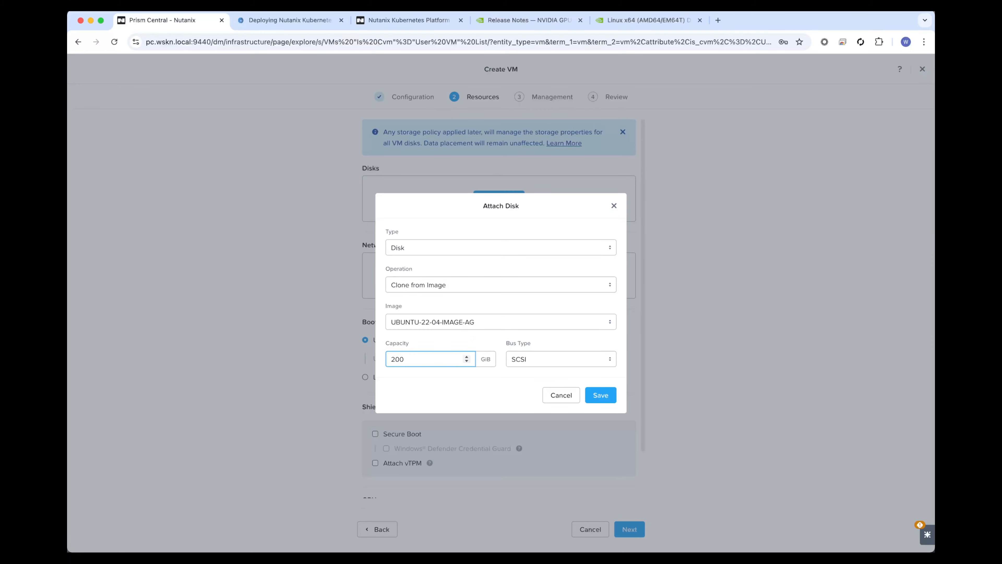
left_click(600, 394)
Attach the test VM to the MGMT-AIRGAPPED subnet and set its guest customization to Cloud-init (Linux) with a custom script.
scroll(584, 392, "down", 2)
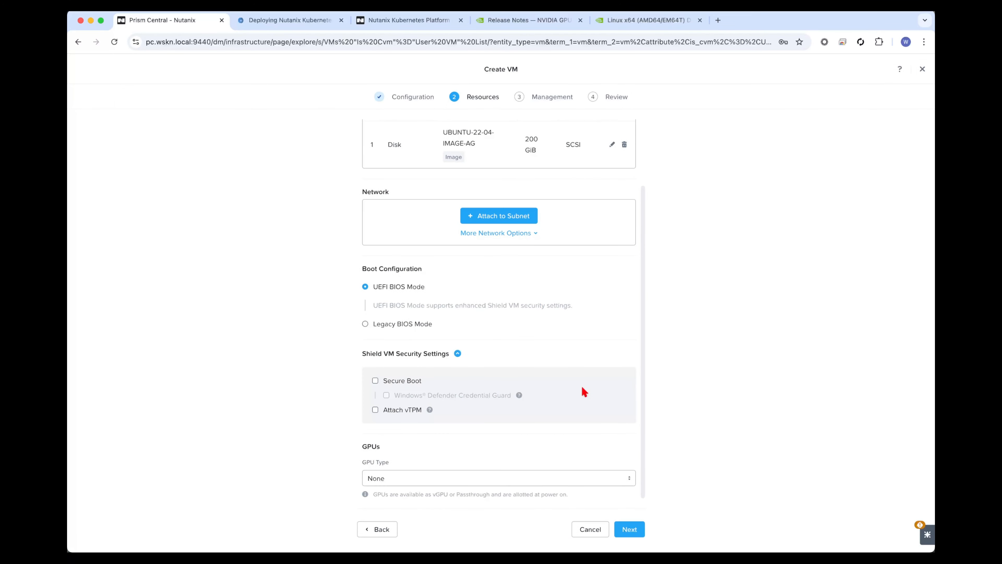
left_click(514, 212)
left_click(599, 473)
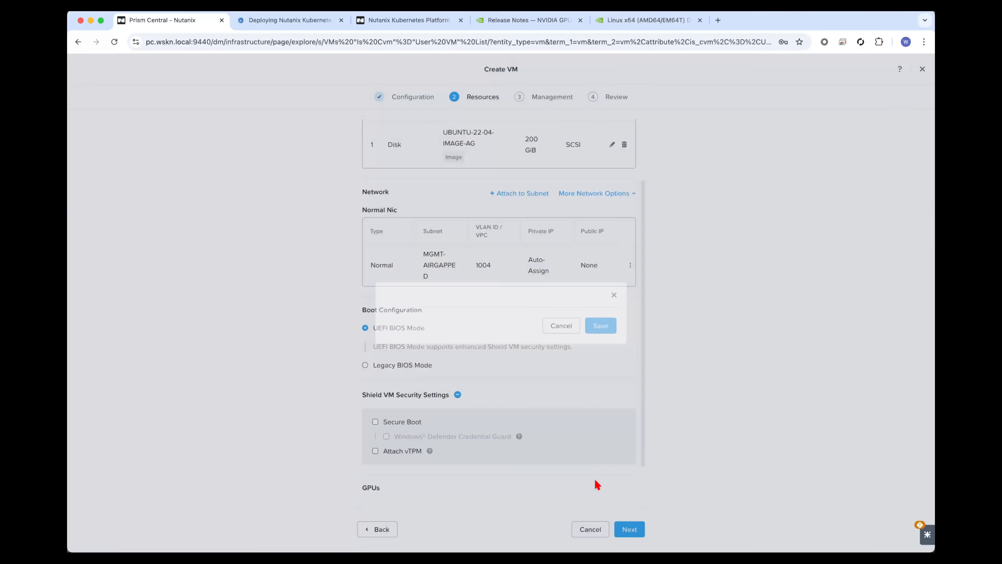
left_click(627, 530)
left_click(470, 394)
left_click(444, 373)
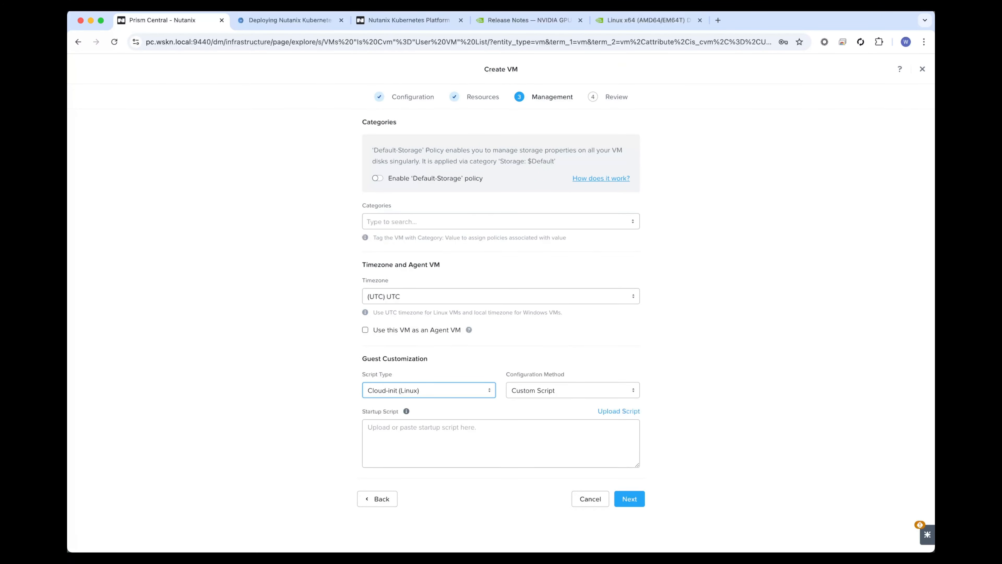
key("super+Tab")
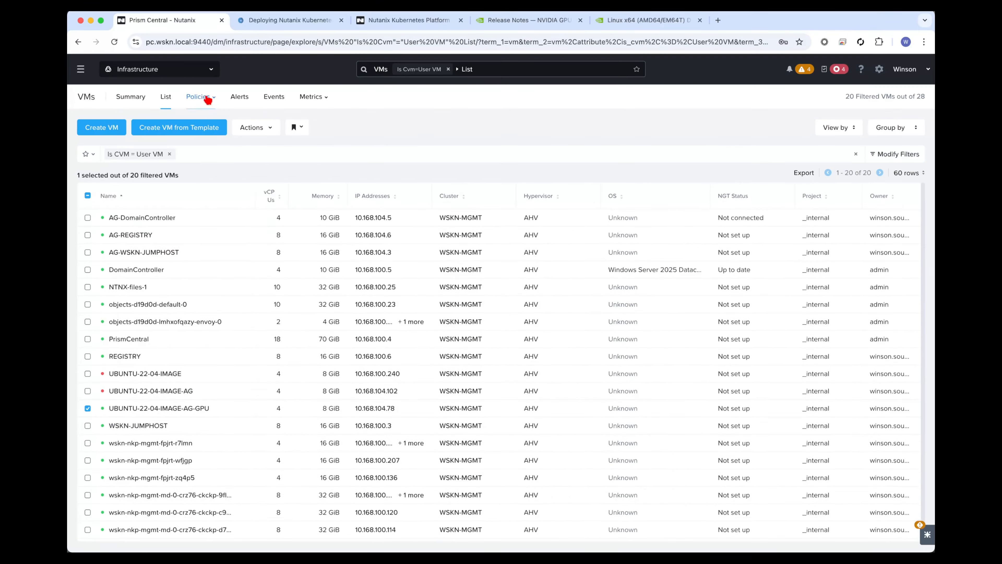
Ping the test VM at 10.168.104.103 from the AG-WSKN-JUMPHOST shell until it replies, and stop the ping.
right_click(195, 344)
mouse_move(262, 385)
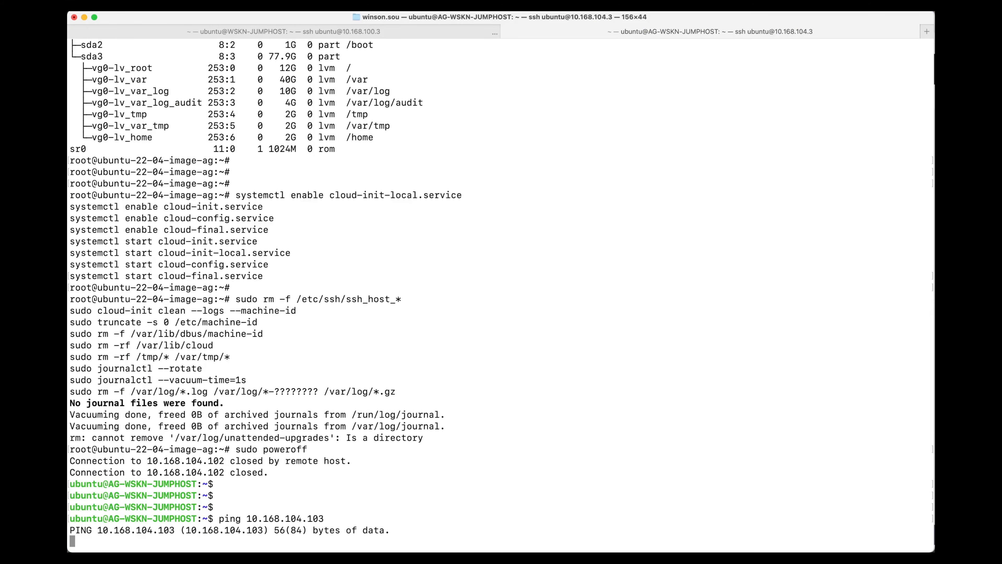
key("ctrl+c")
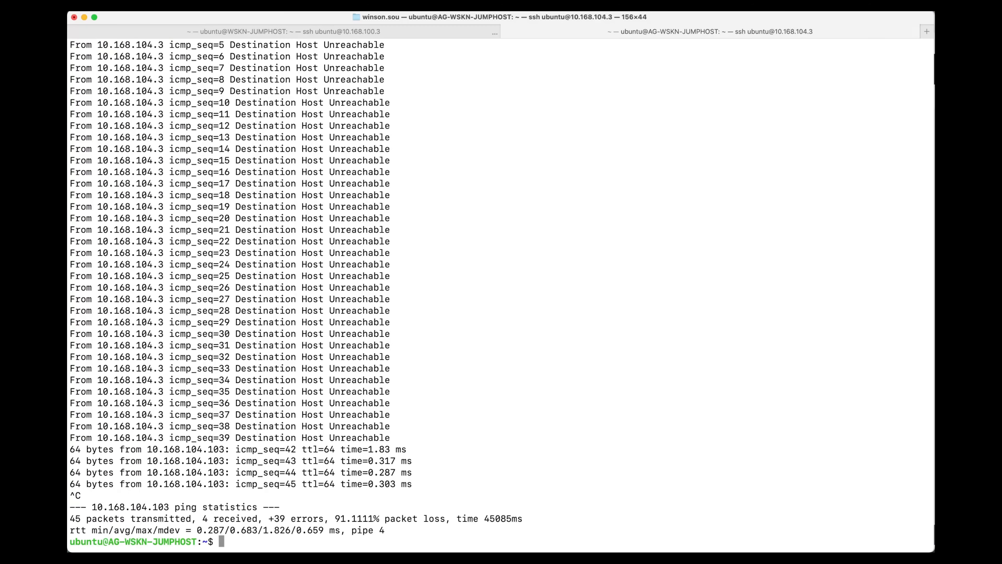
type("ssh ubuntu@")
key("super+v")
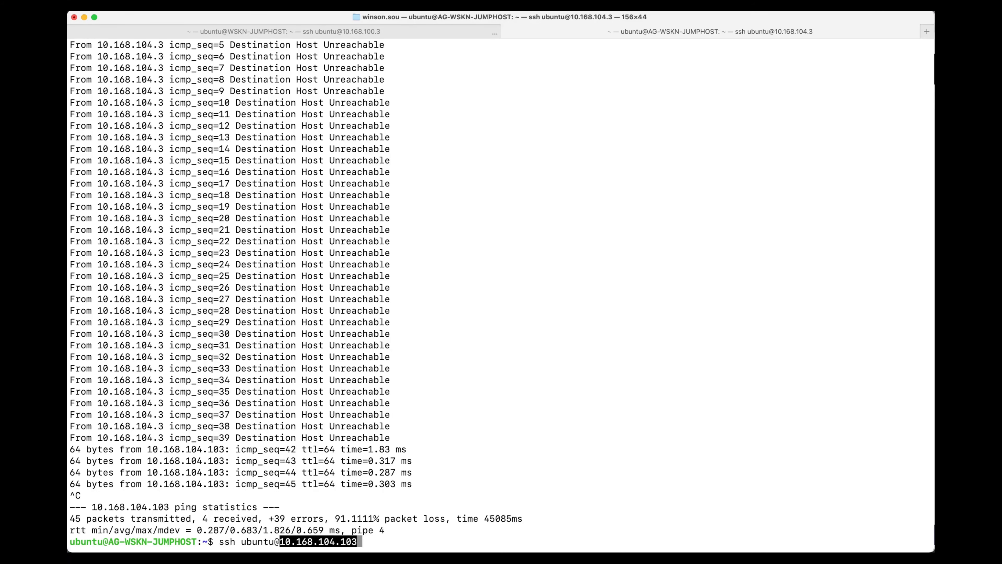
key("Return")
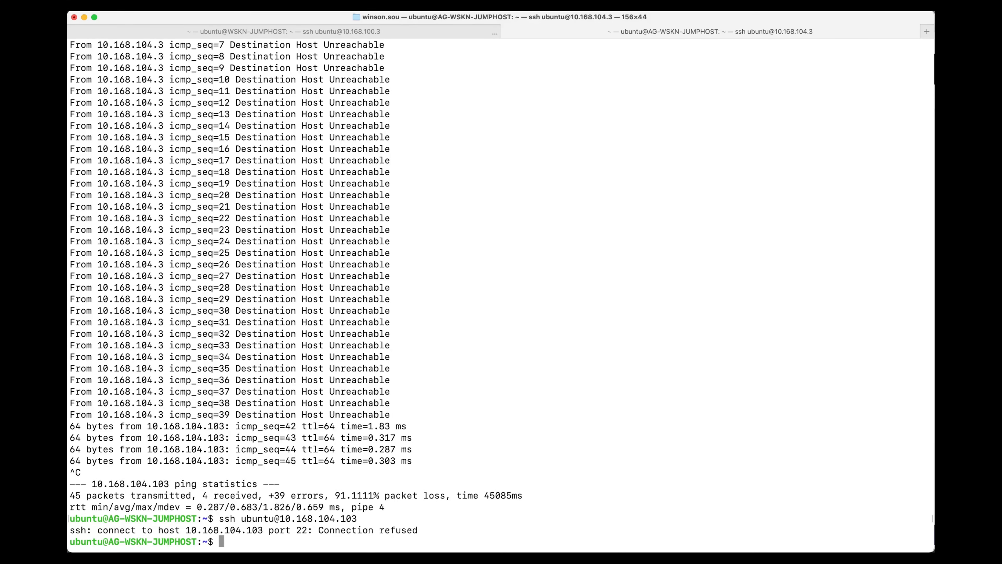
key("Up")
key("Return")
key("Up")
key("Return")
type("yes")
key("Return")
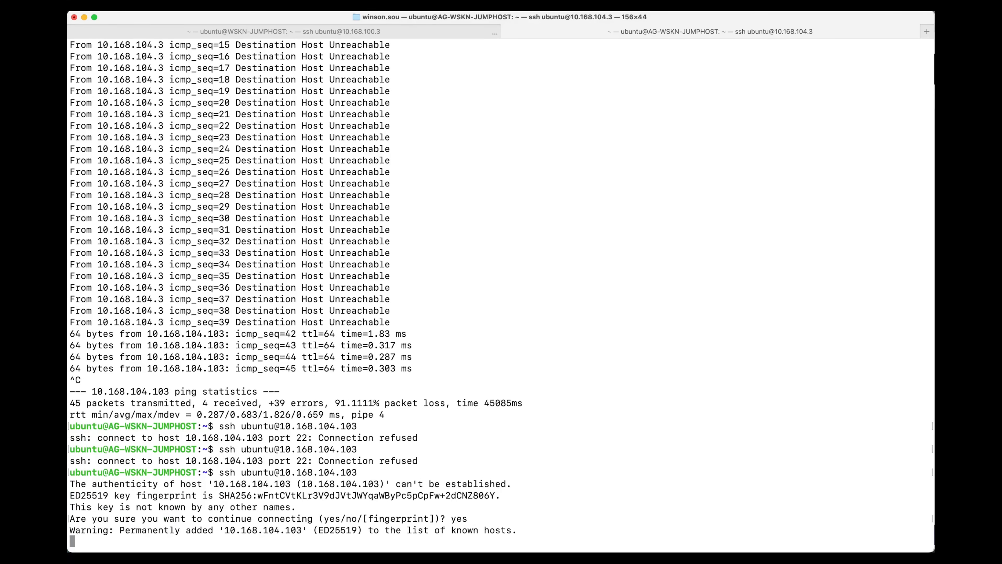
List the test VM's block devices with lsblk to check the volume sizes, and exit the SSH session.
type("lsblk")
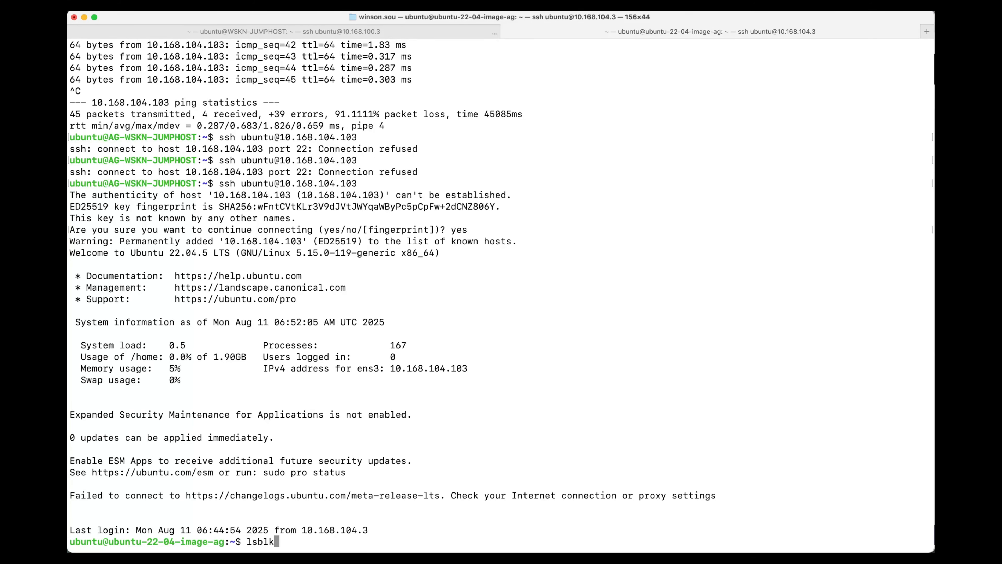
key("Return")
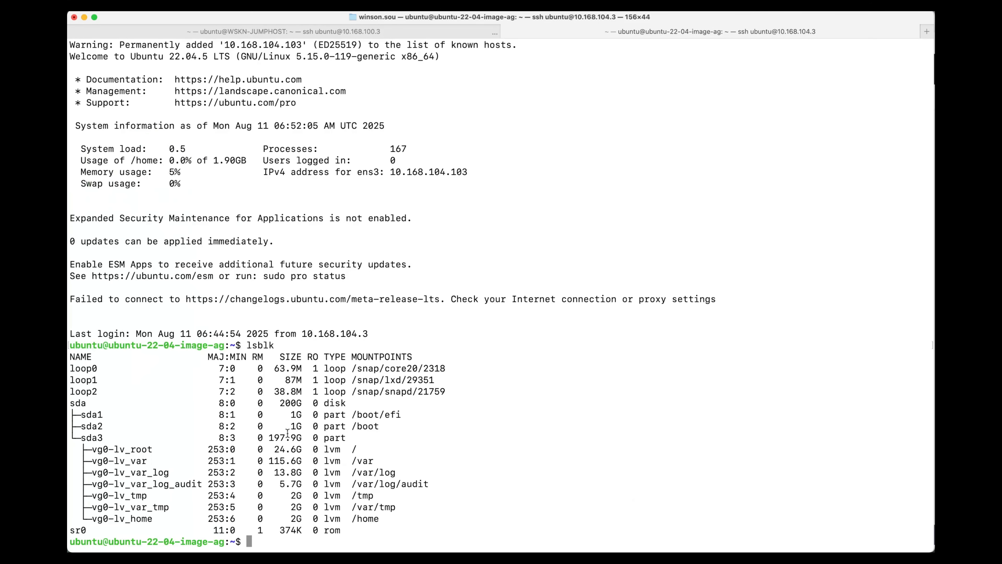
type("exit")
key("Return")
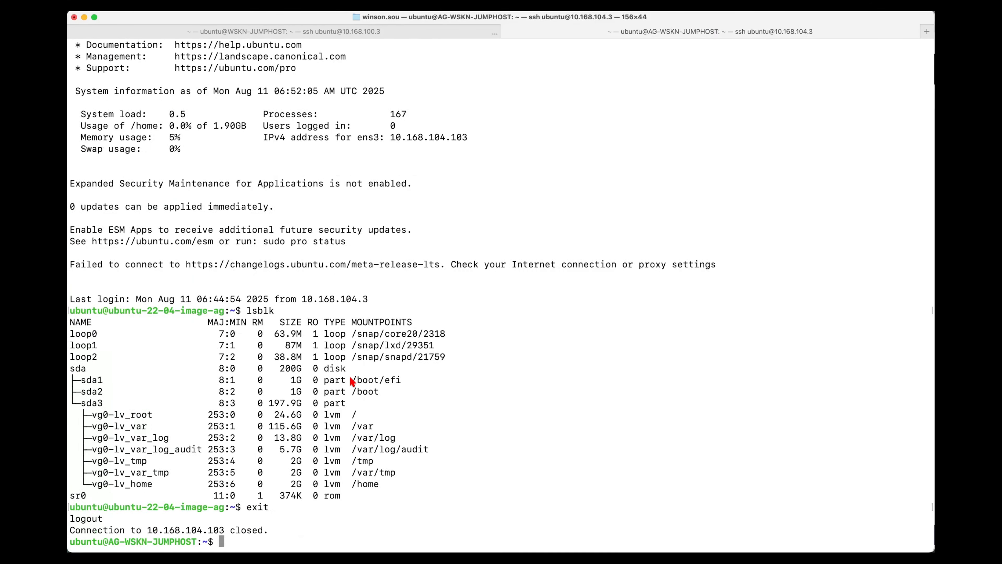
Switch back to Prism Central and delete the resize test VM.
key("super+Tab")
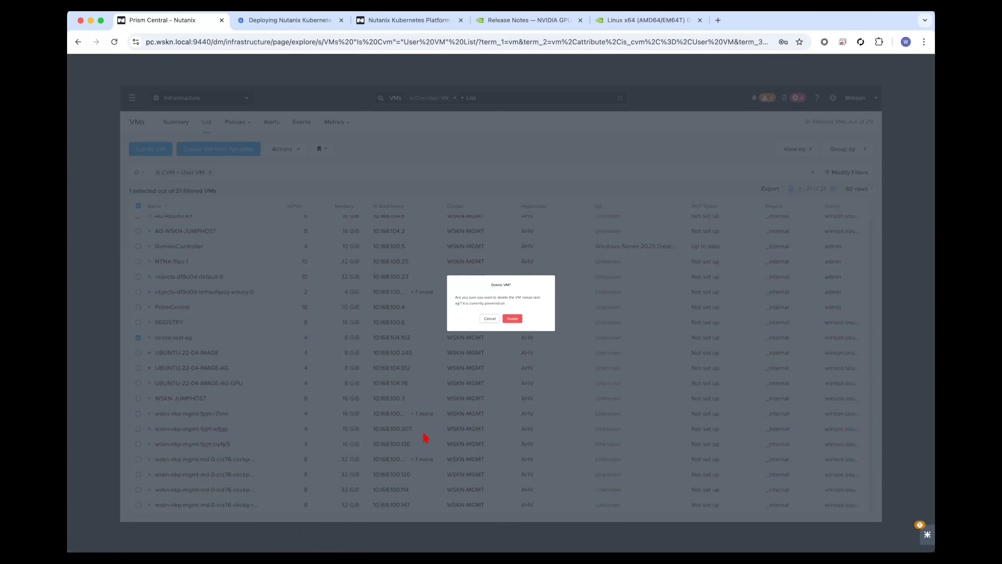
left_click(512, 316)
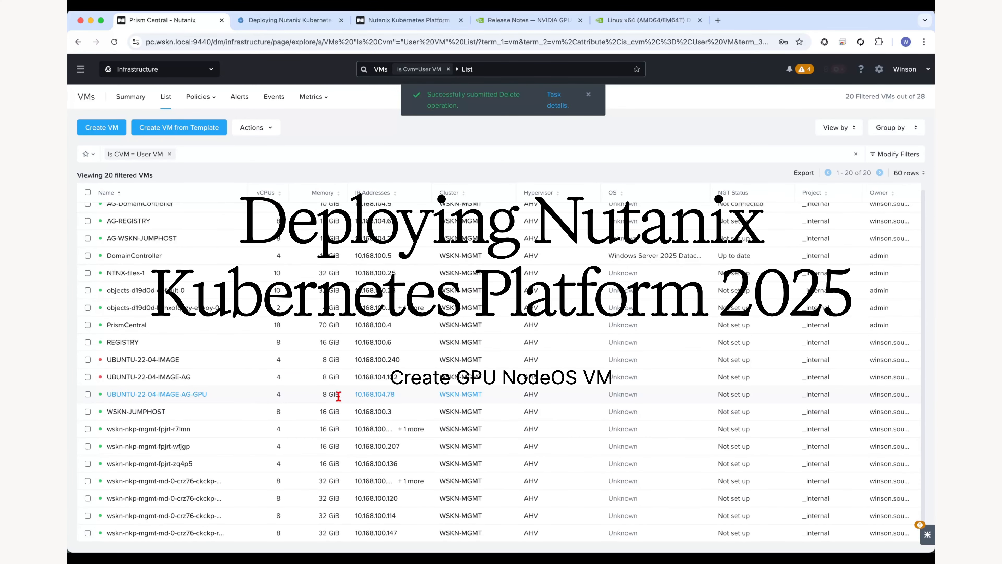
mouse_move(476, 408)
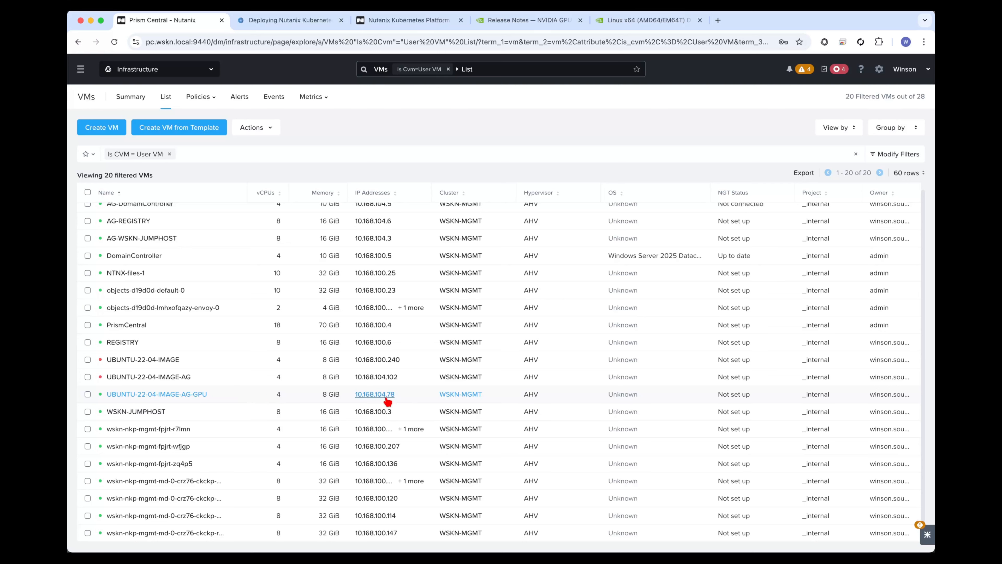
key("super+Tab")
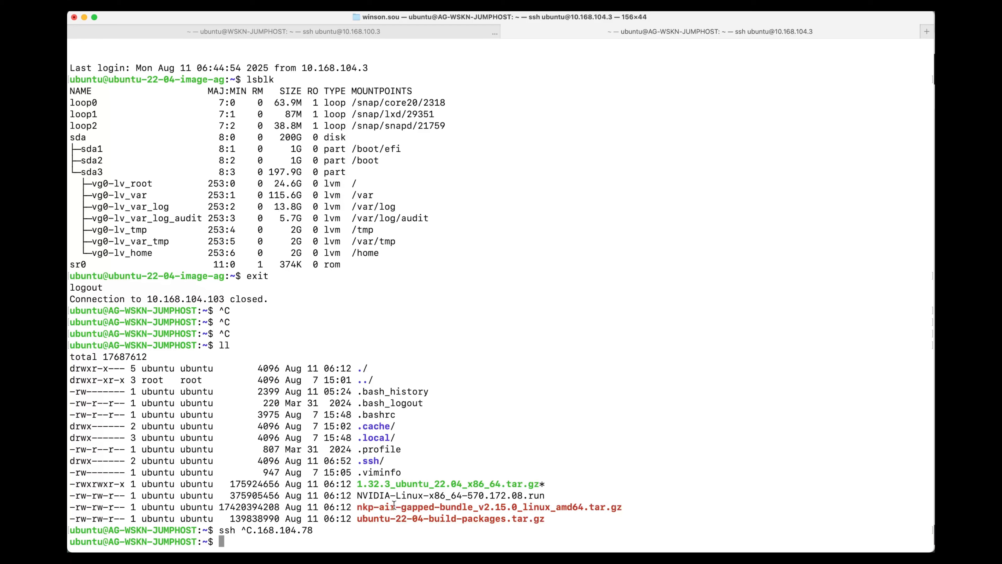
key("super+Tab")
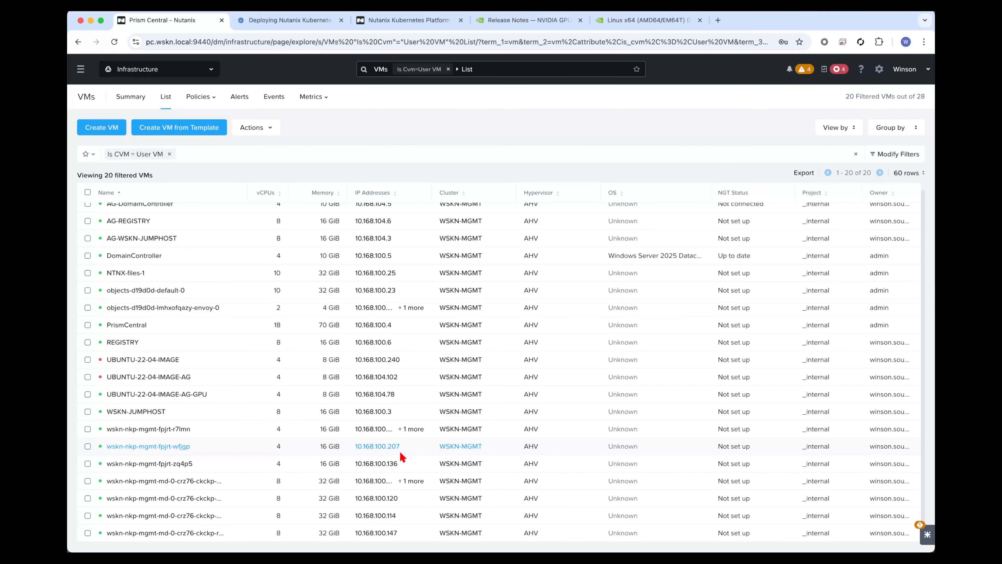
key("super+Tab")
type("scp NV")
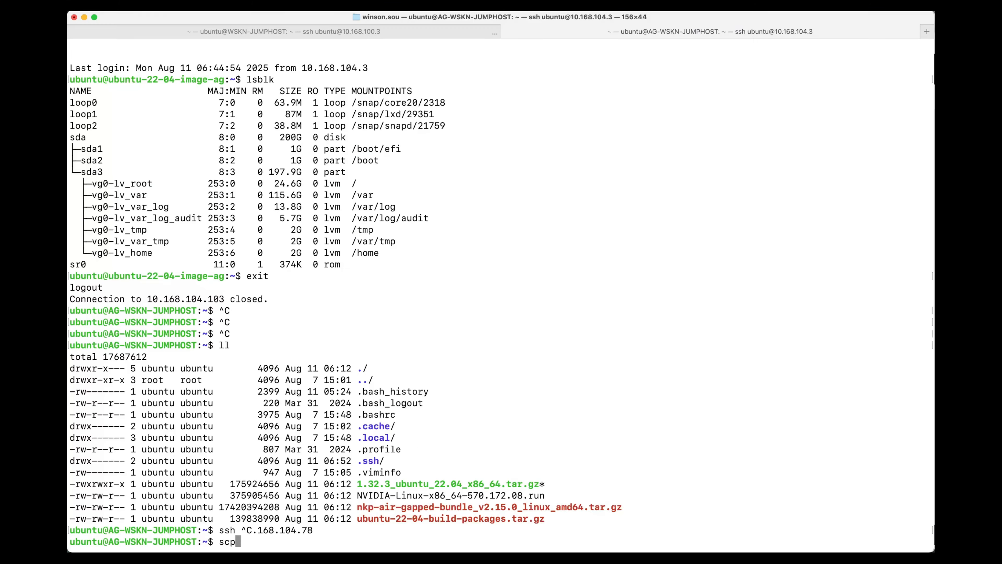
key("Tab")
key("super+Tab")
double_click(458, 400)
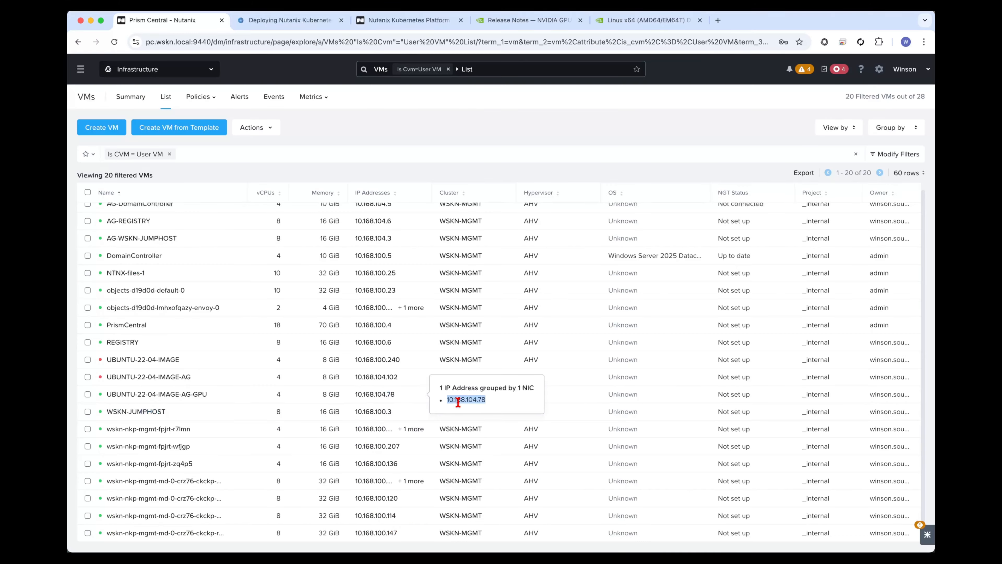
key("super+Tab")
type("ubuntu-22-04-build-packages.tar.gz ubuntu@10.168.104.78")
key("Return")
key("Up")
type(":~")
key("Return")
type("yes")
key("Return")
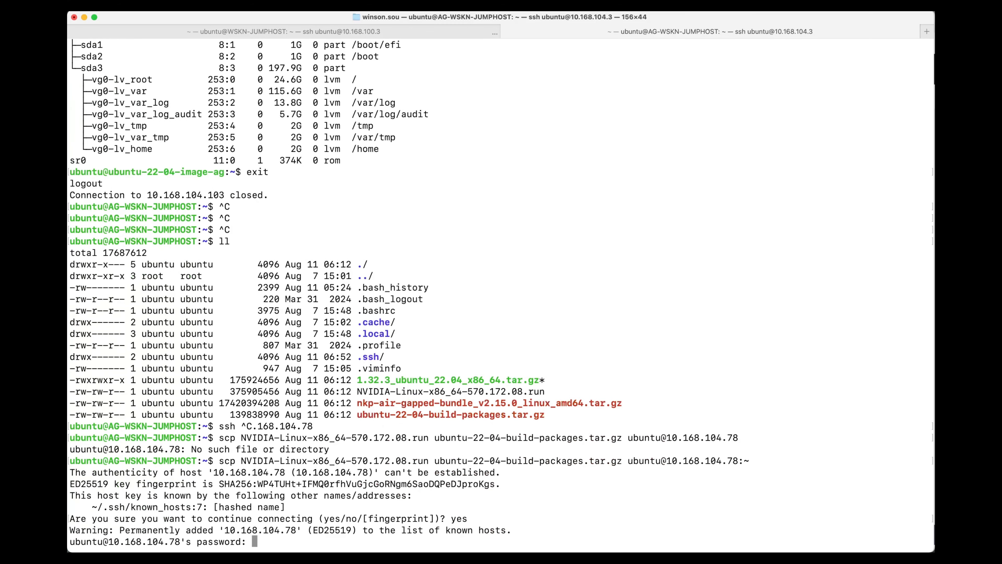
key("Return")
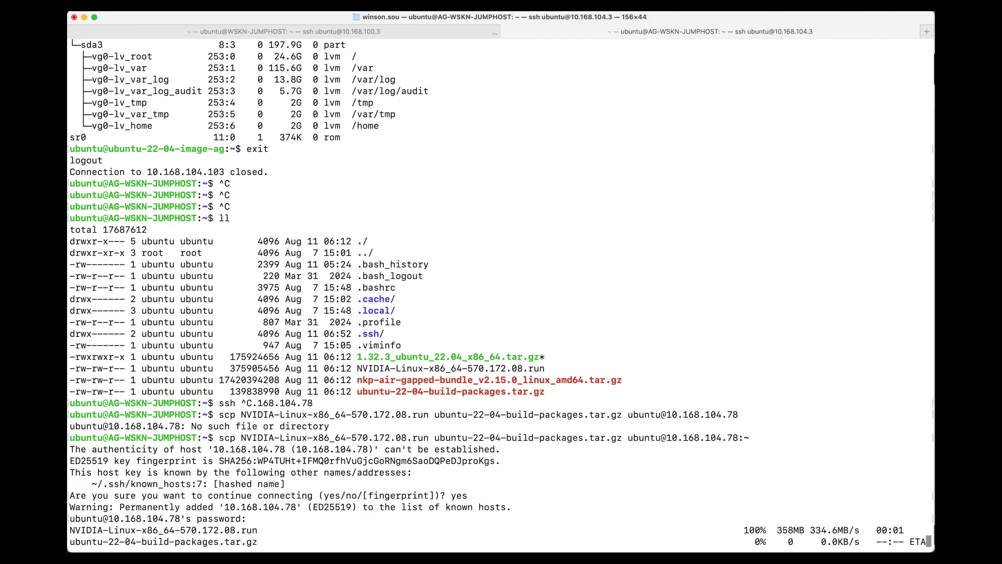
type("ssh ubuntu@10.168.104.78")
key("Return")
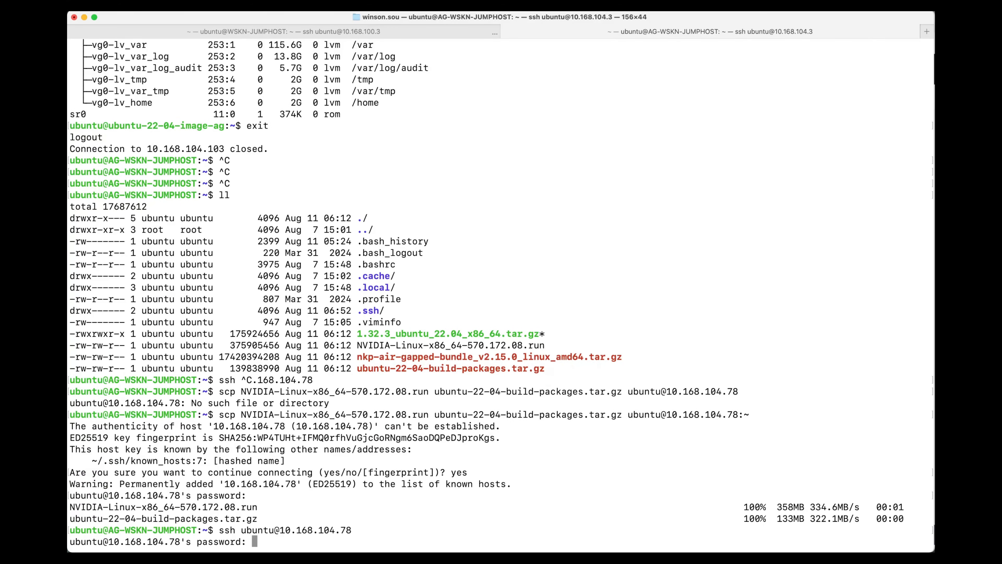
key("Return")
type("ll")
key("Return")
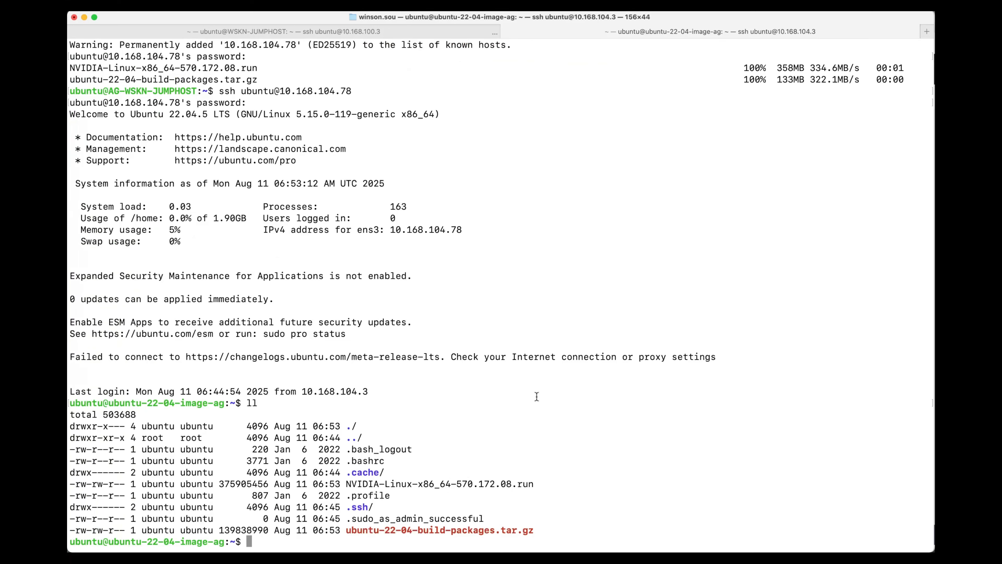
Extract ubuntu-22-04-build-packages.tar.gz on the VM and return to the build package instructions in the browser's deployment guide.
type("tar zxvf ubuntu-22-04-build-packages.tar.gz")
key("Return")
left_click(79, 224)
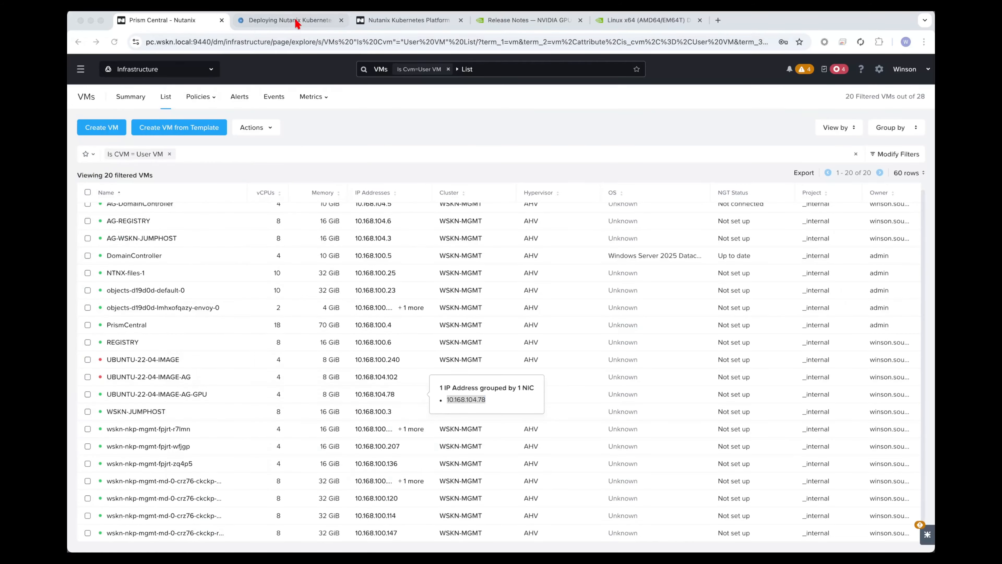
left_click(285, 20)
scroll(383, 428, "down", 10)
scroll(383, 428, "down", 20)
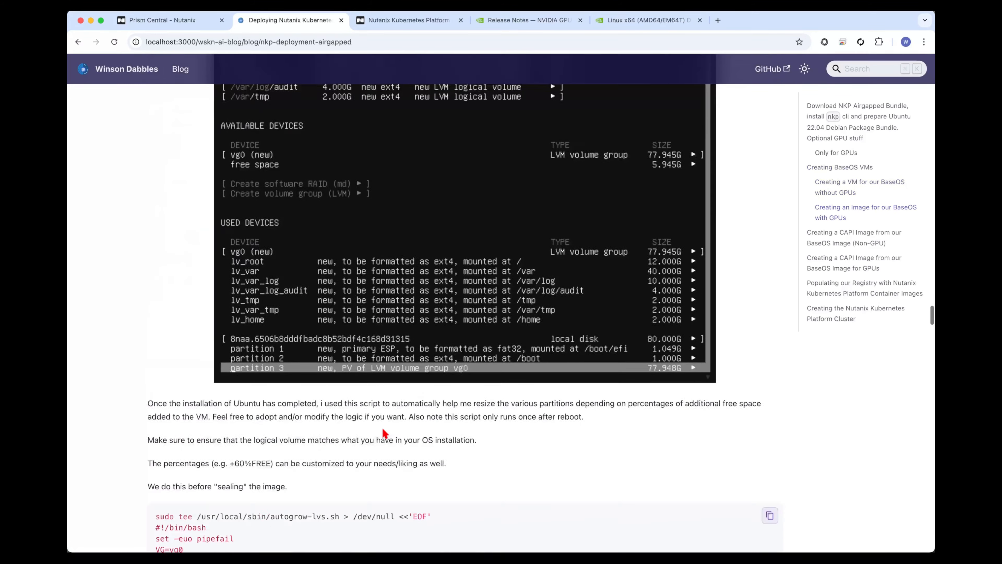
scroll(385, 433, "up", 4)
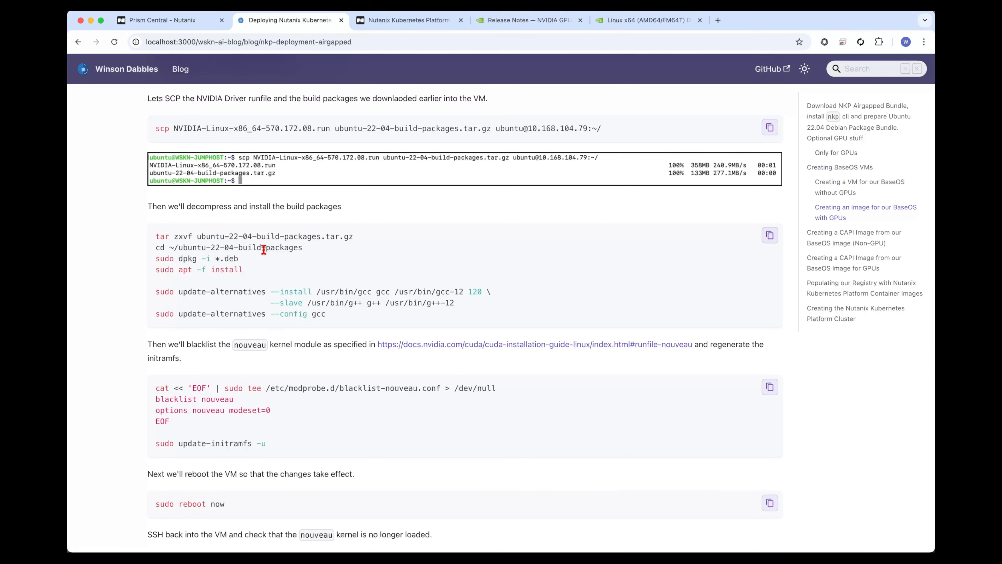
Install the extracted .deb packages with dpkg and apt -f install, and register gcc-12 at priority 120 through update-alternatives.
left_click_drag(156, 248, 343, 273)
left_click(313, 295)
left_click_drag(332, 312, 157, 289)
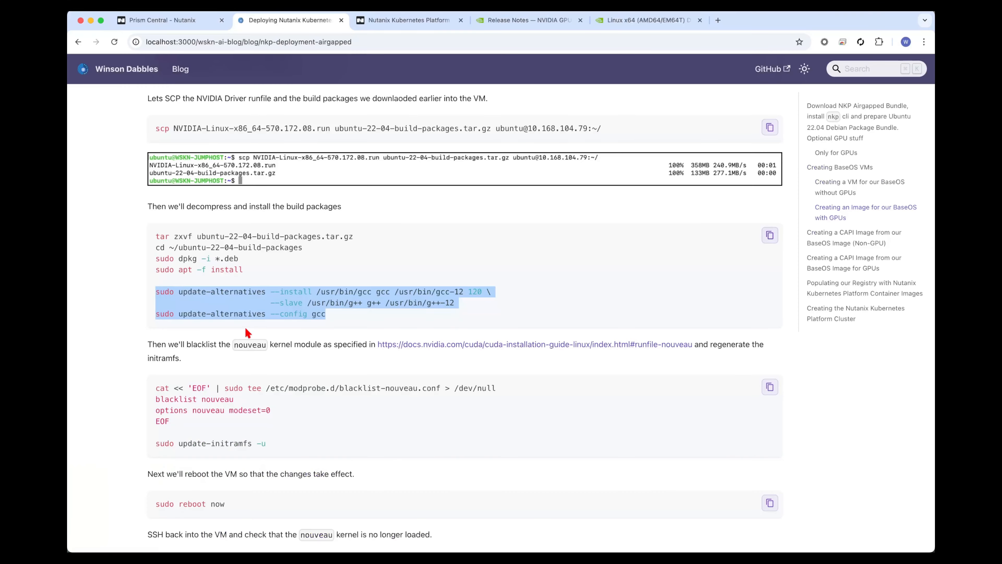
Create /etc/modprobe.d/blacklist-nouveau.conf from the guide's snippet, with the lines "blacklist nouveau" and "options nouveau modeset=0".
scroll(249, 332, "down", 2)
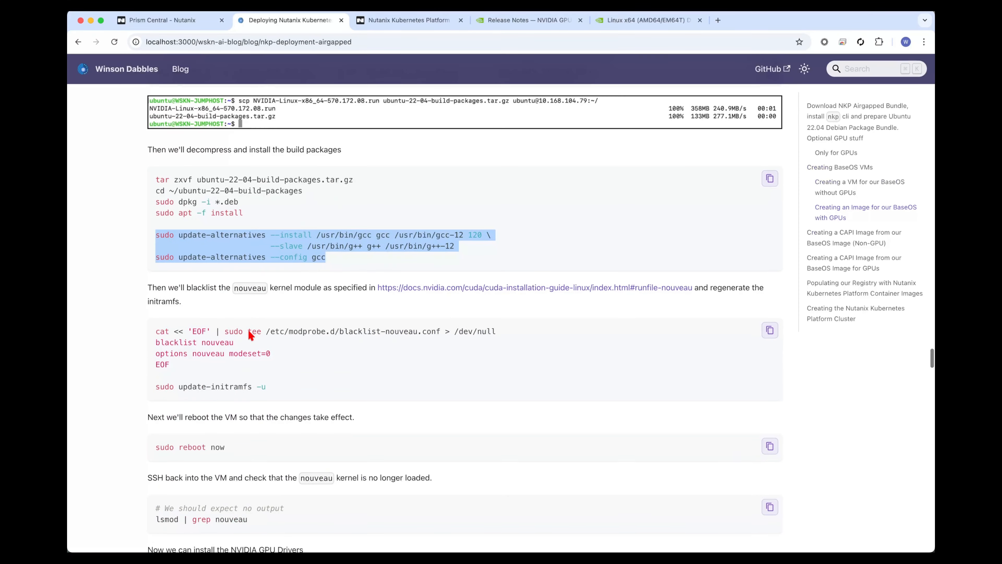
left_click(318, 359)
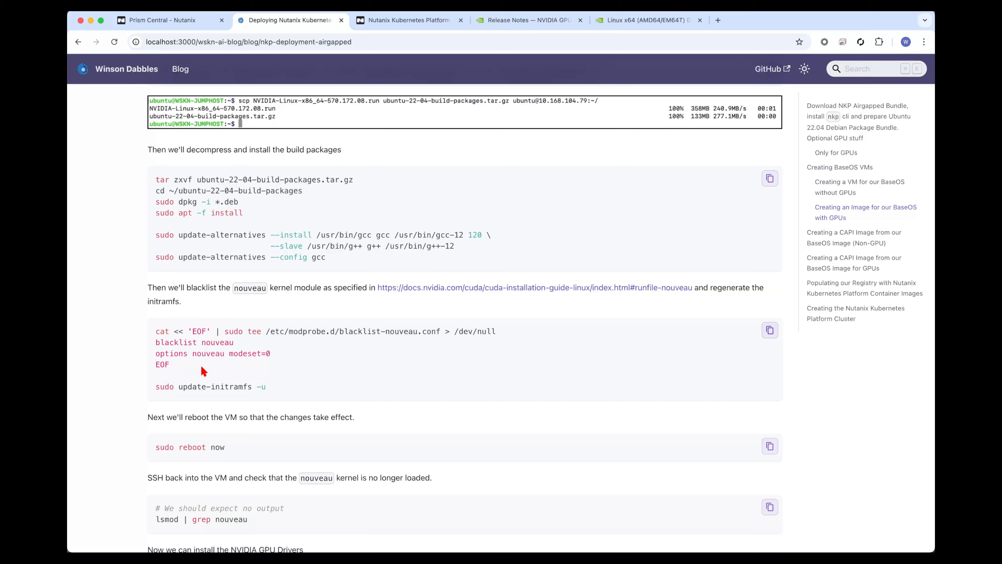
left_click_drag(202, 367, 153, 333)
key("super+c")
key("super+Tab")
key("super+v")
key("Return")
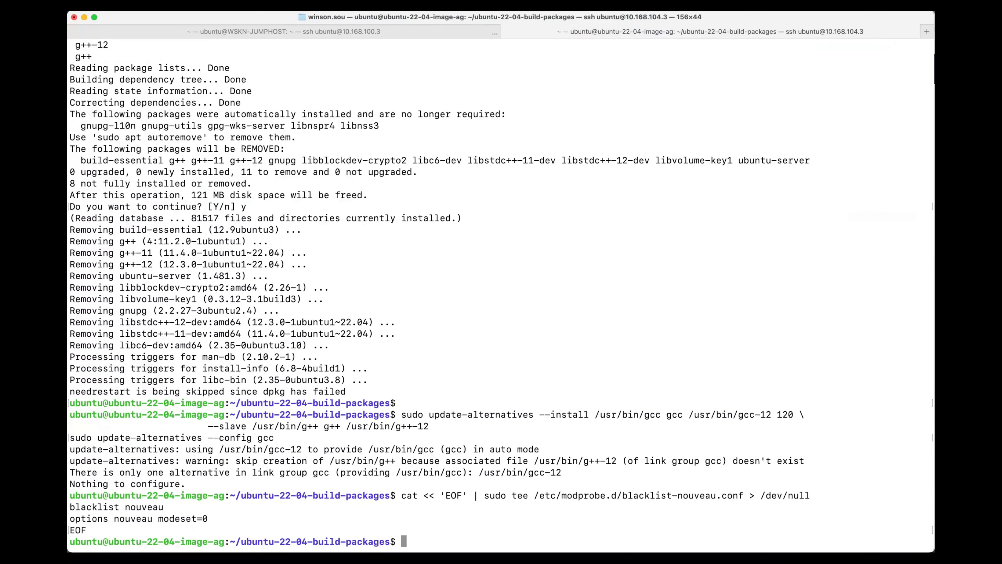
Regenerate the VM's initramfs with the guide's command sudo update-initramfs -u.
key("super+Tab")
left_click_drag(272, 386, 154, 388)
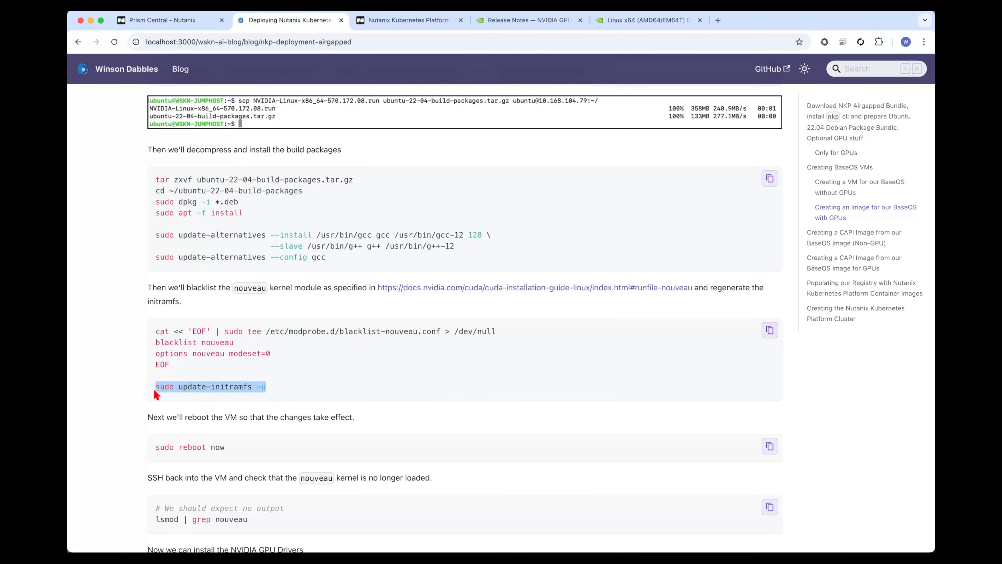
key("super+c")
key("super+Tab")
key("super+v")
key("Return")
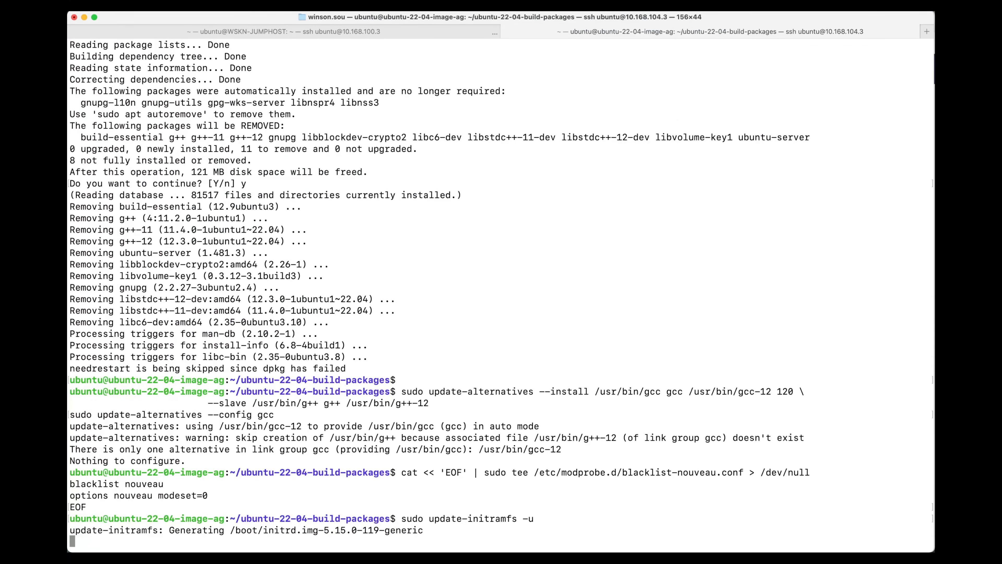
Reboot the GPU image VM with the guide's command sudo reboot now.
key("super+Tab")
left_click_drag(232, 443, 153, 447)
key("super+Tab")
key("super+v")
key("Return")
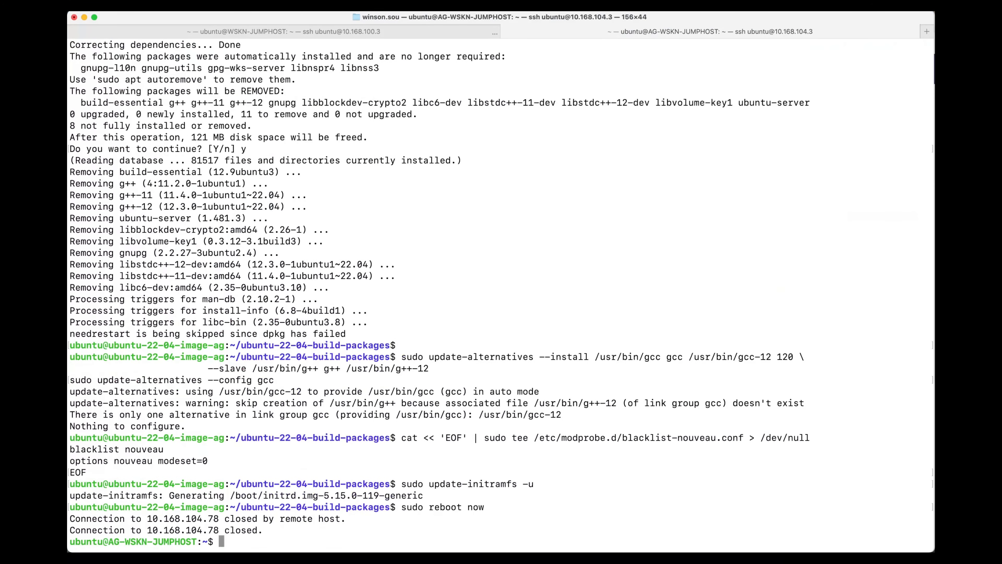
Ping 10.168.104.78 from the jump host until the rebooted VM replies, and stop the ping.
key("super+v")
key("Return")
key("super+Tab")
key("ctrl+c")
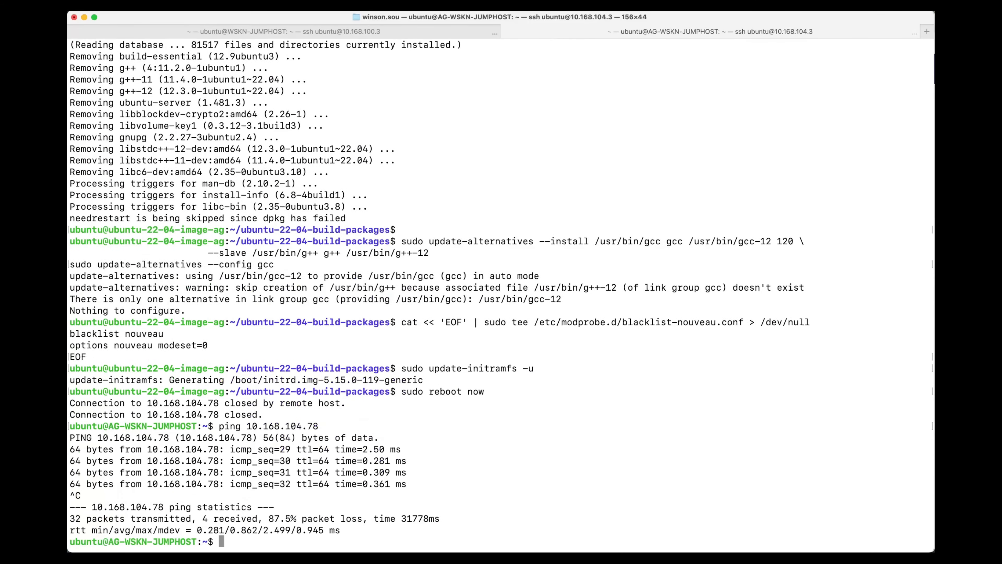
key("Up")
key("Up")
key("Return")
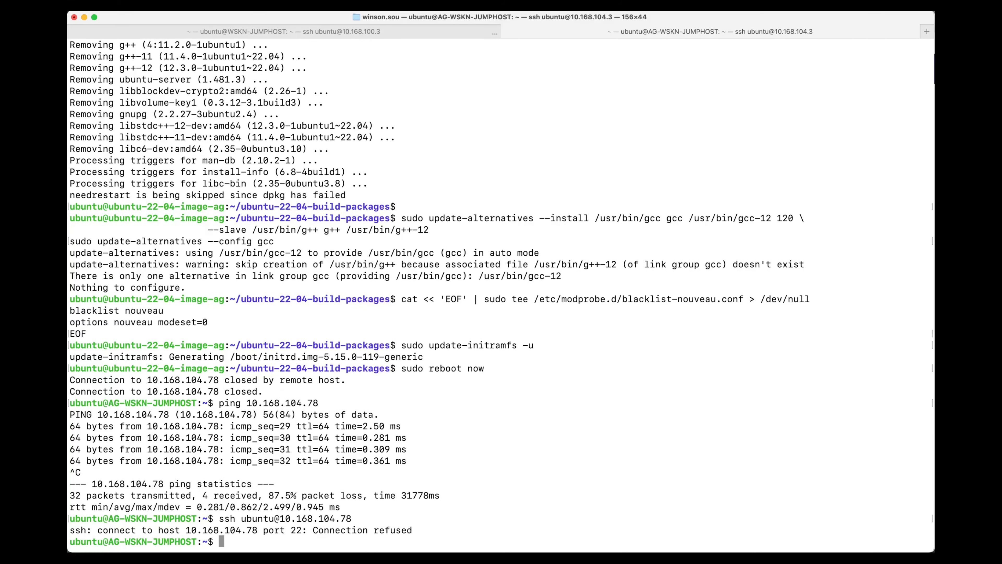
key("Up")
key("Return")
key("Up")
key("Return")
key("Up")
key("Return")
key("Up")
key("Return")
key("Up")
key("Return")
key("Up")
key("Return")
key("Return")
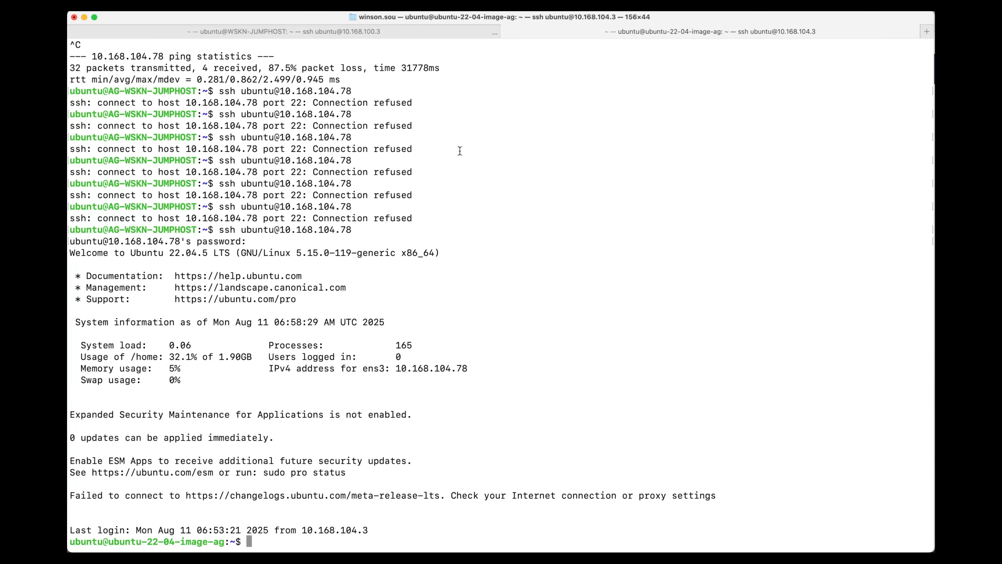
Check whether the nouveau kernel module is loaded with the guide's command lsmod | grep nouveau.
key("super+Tab")
scroll(210, 416, "down", 4)
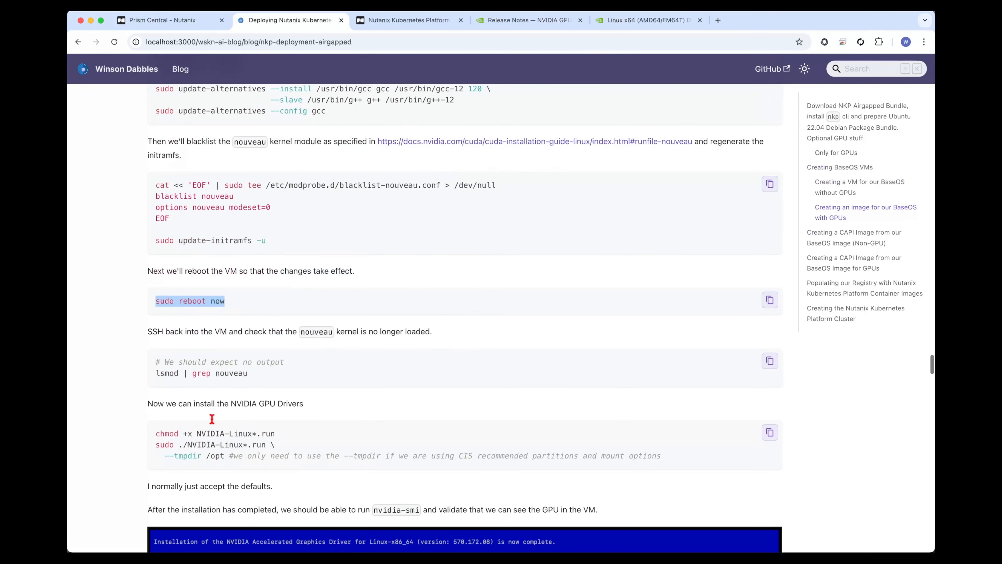
left_click_drag(247, 385, 159, 375)
key("super+c")
key("super+Tab")
key("super+v")
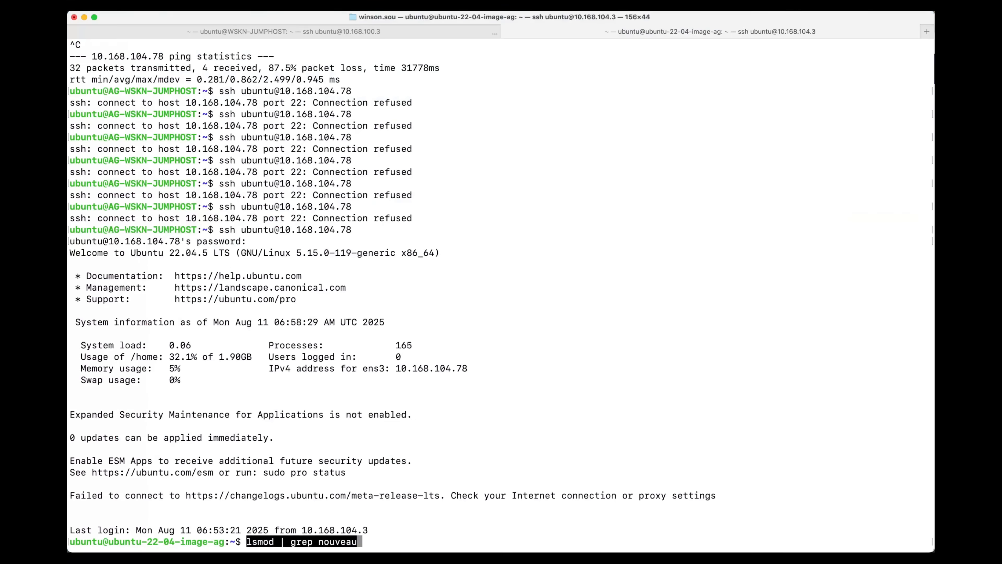
key("Return")
Make the NVIDIA driver runfile executable with the guide's command chmod +x NVIDIA-Linux*.run.
key("super+Tab")
scroll(268, 382, "down", 2)
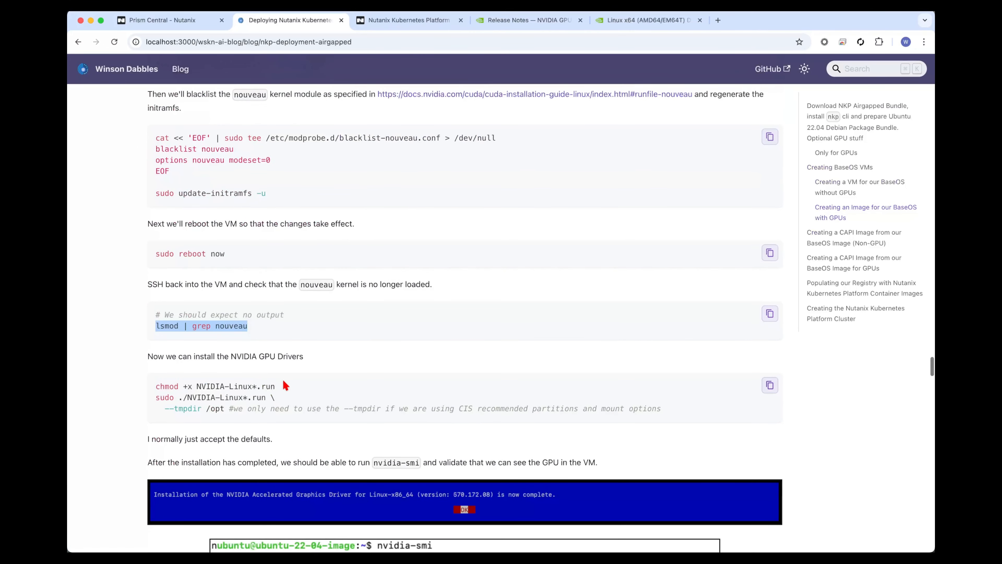
left_click_drag(282, 383, 172, 383)
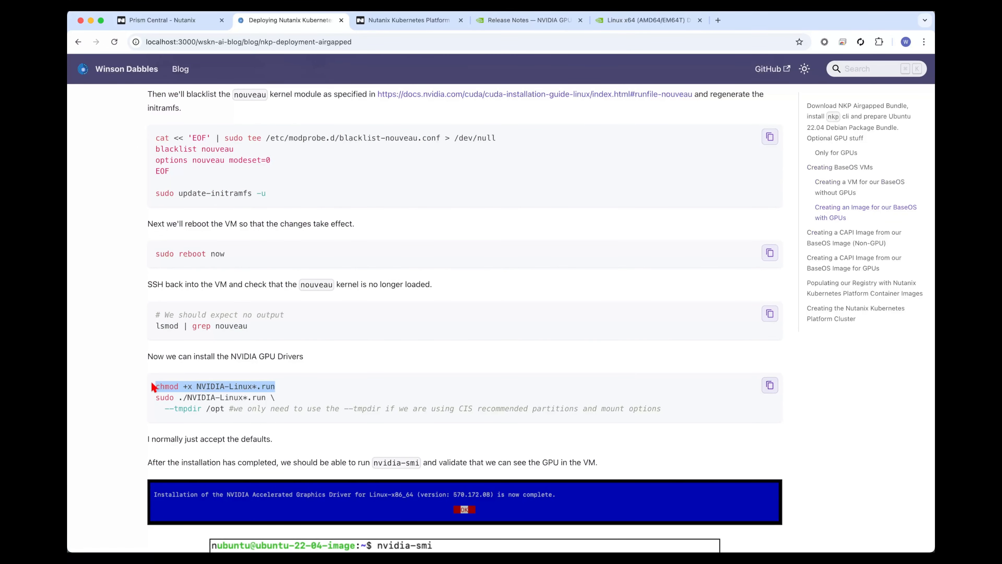
key("super+c")
key("super+Tab")
key("super+v")
key("Return")
Run the NVIDIA driver installer with sudo ./NVIDIA-Linux*.run --tmpdir /opt and enter the sudo password.
key("super+Tab")
left_click_drag(225, 410, 151, 398)
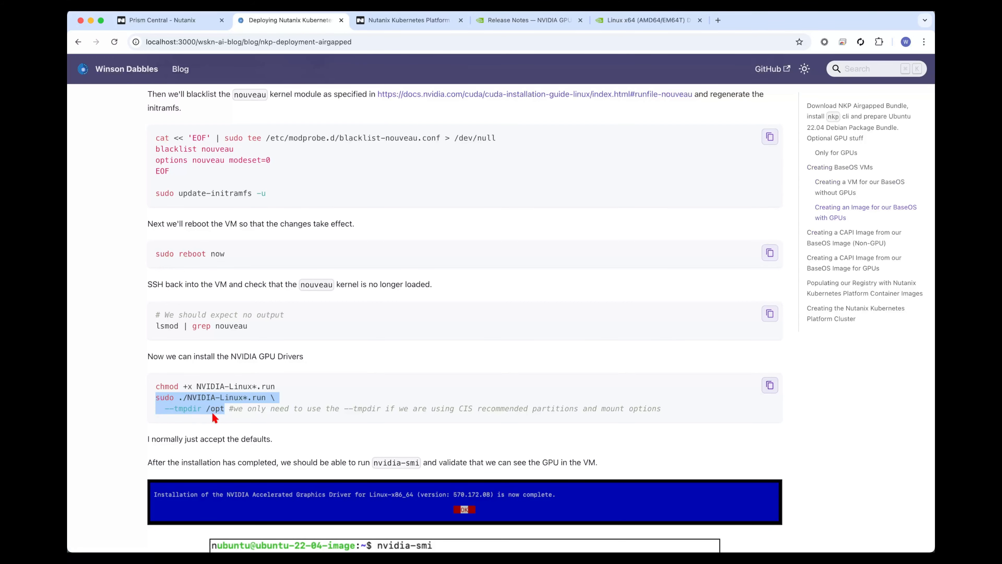
key("super+Tab")
key("super+v")
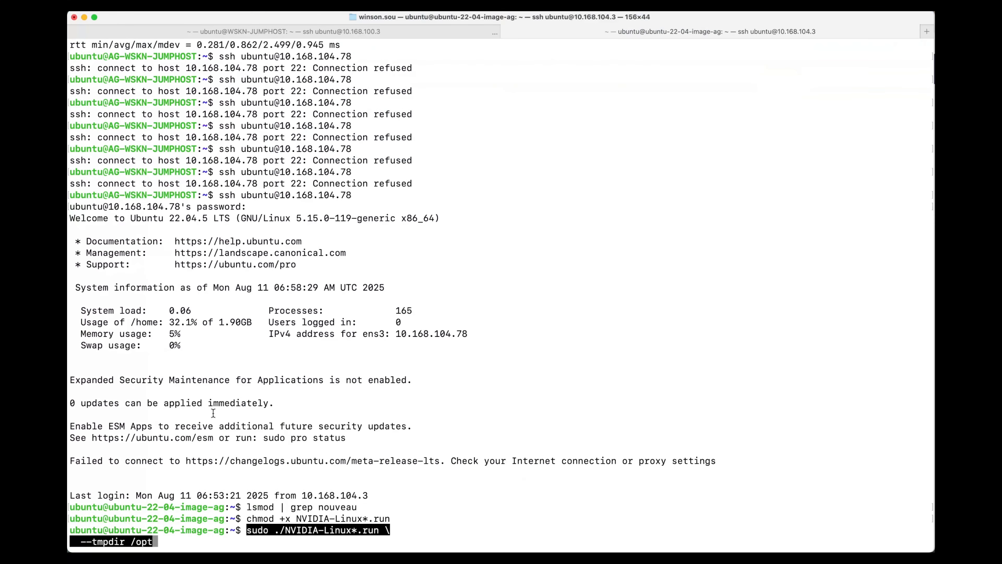
key("Return")
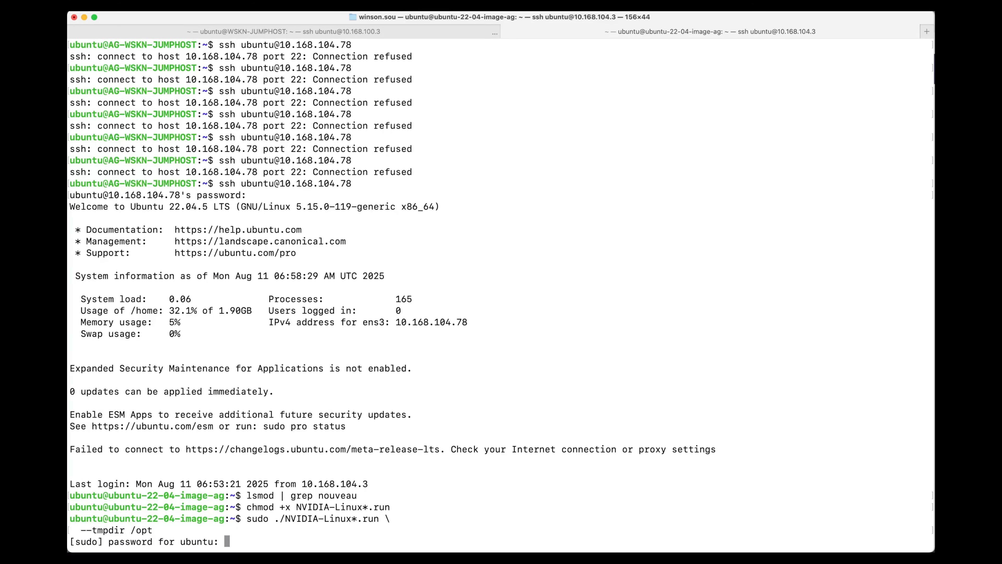
key("Return")
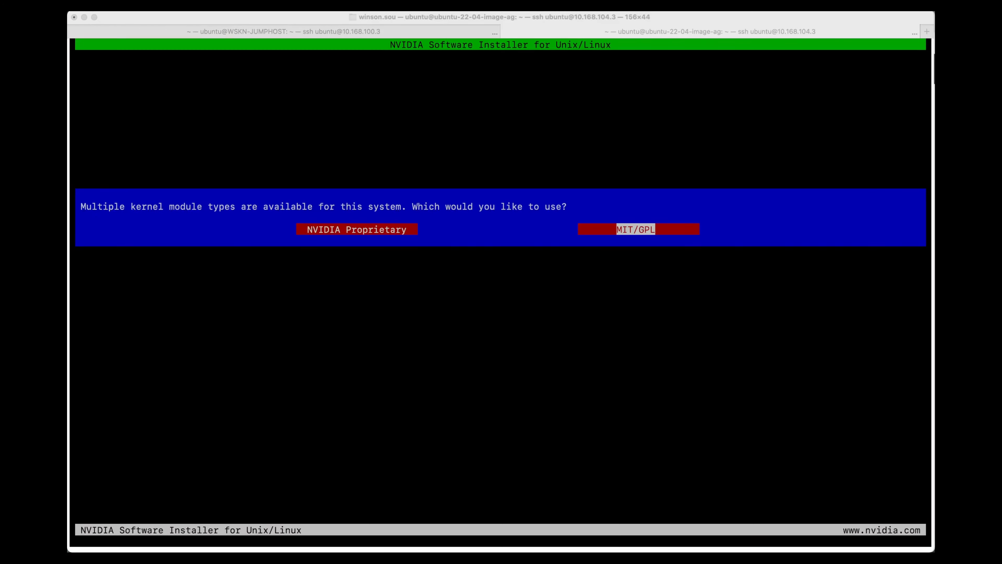
Choose the NVIDIA Proprietary kernel module type, complete the driver installation with the defaults, and close the installer.
left_click(618, 157)
key("Left")
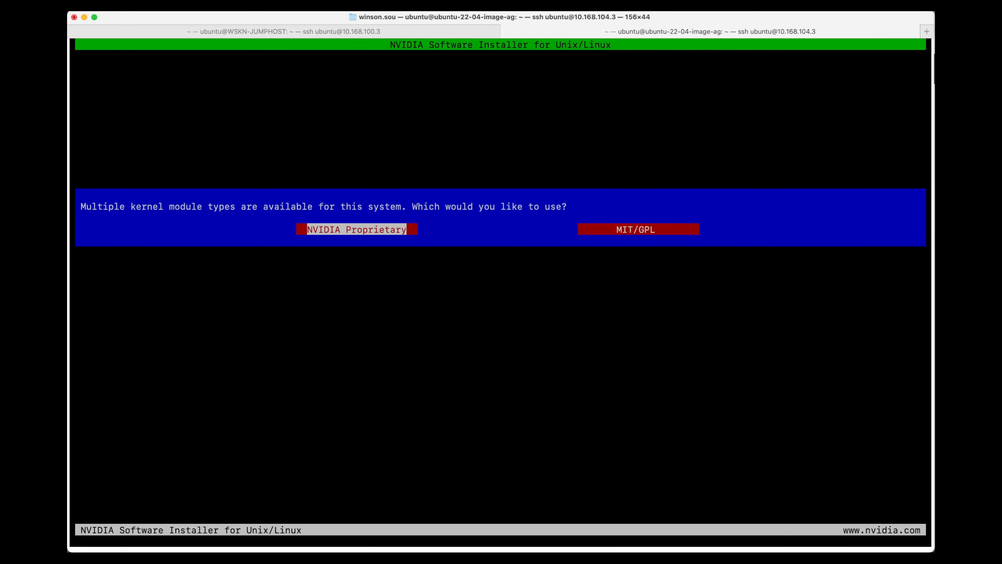
key("Return")
key("Return")
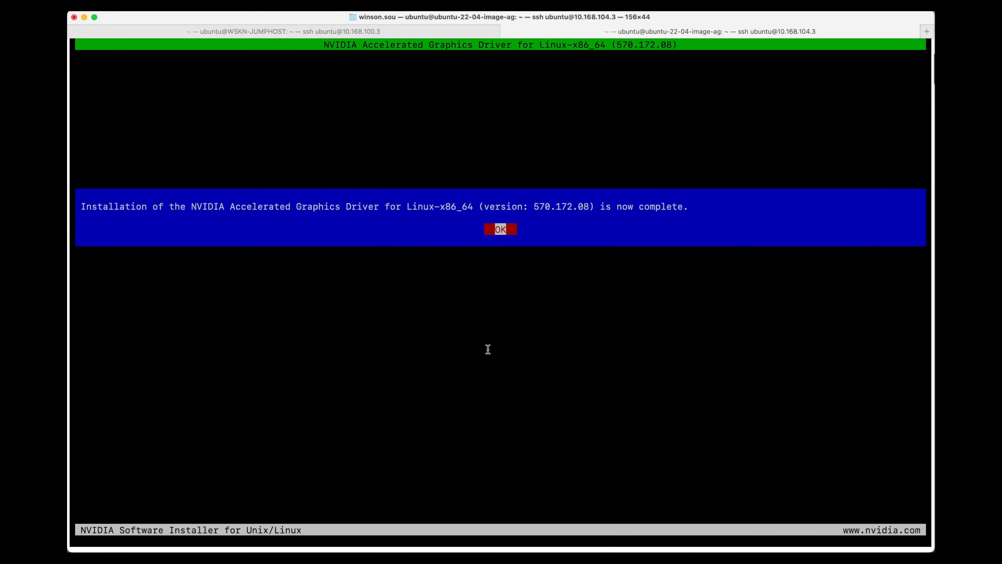
key("Return")
Run the guide's nvidia-smi command on the VM to check that the driver detects the GPU.
key("super+Tab")
key("super+Tab")
key("super+Tab")
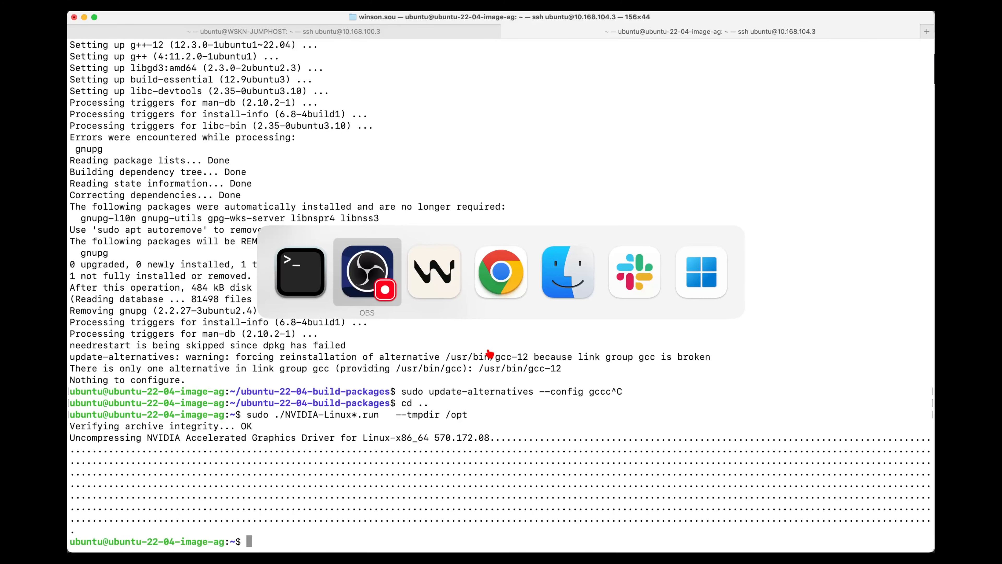
scroll(490, 354, "down", 20)
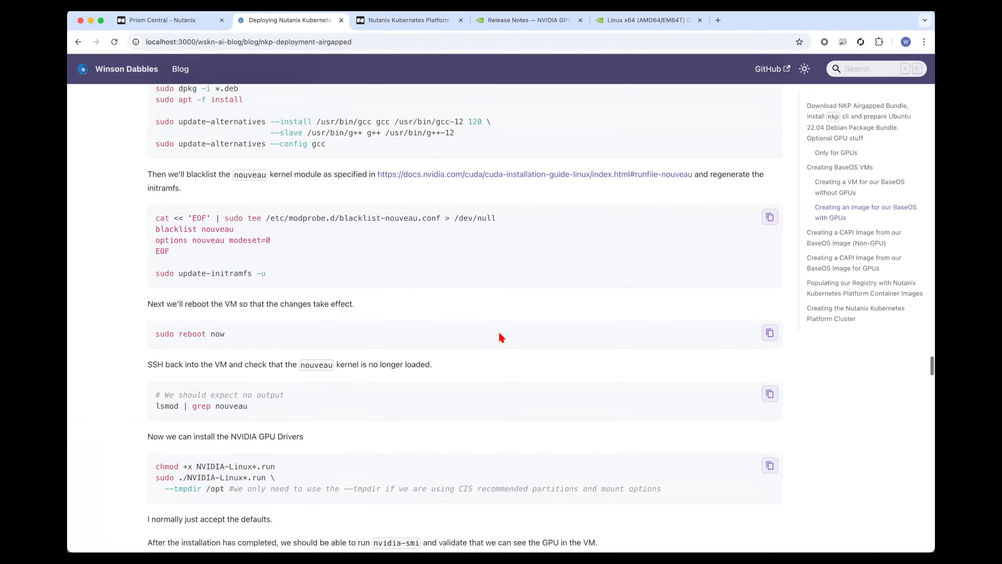
scroll(396, 418, "up", 5)
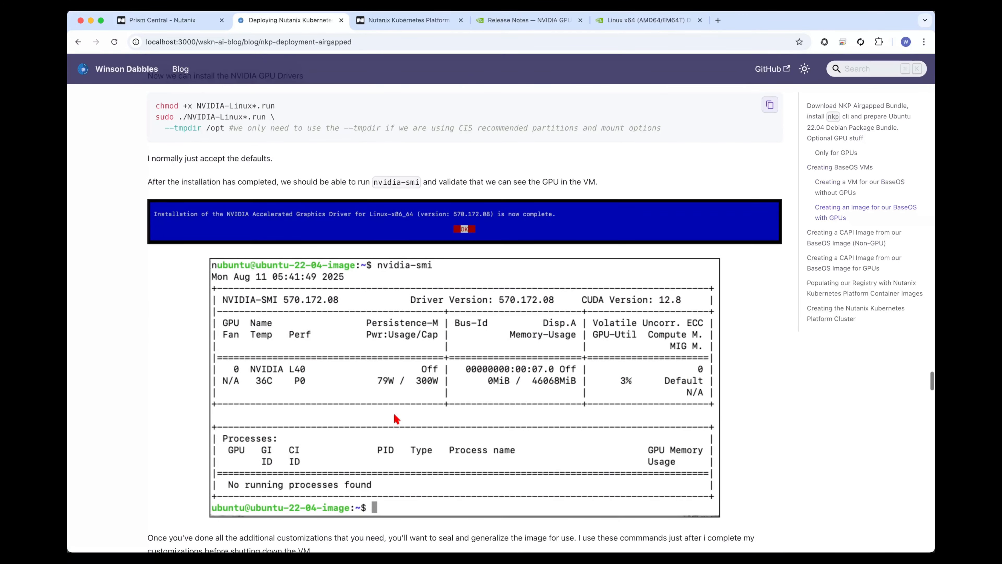
left_click_drag(374, 179, 423, 184)
key("super+c")
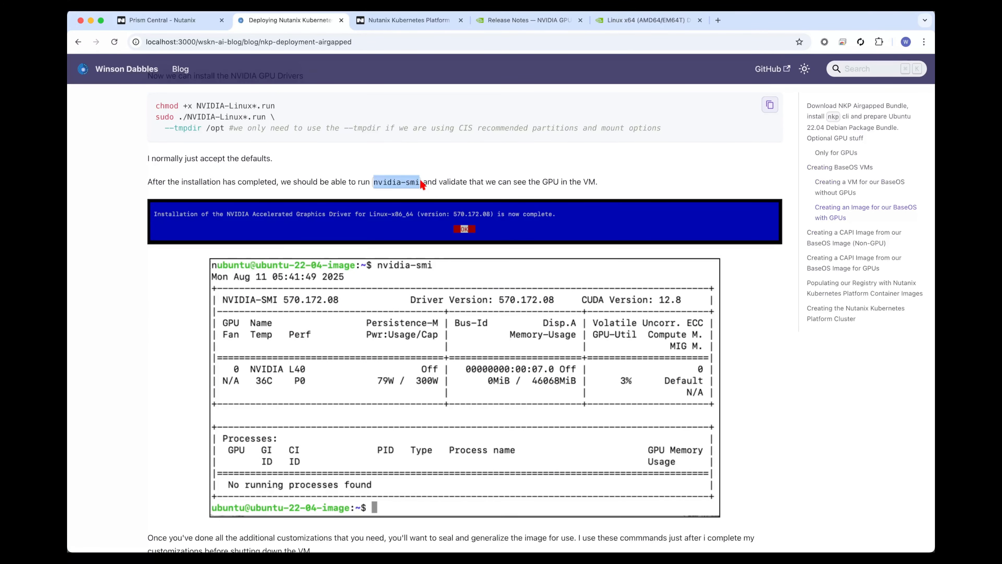
key("super+Tab")
key("super+v")
key("Return")
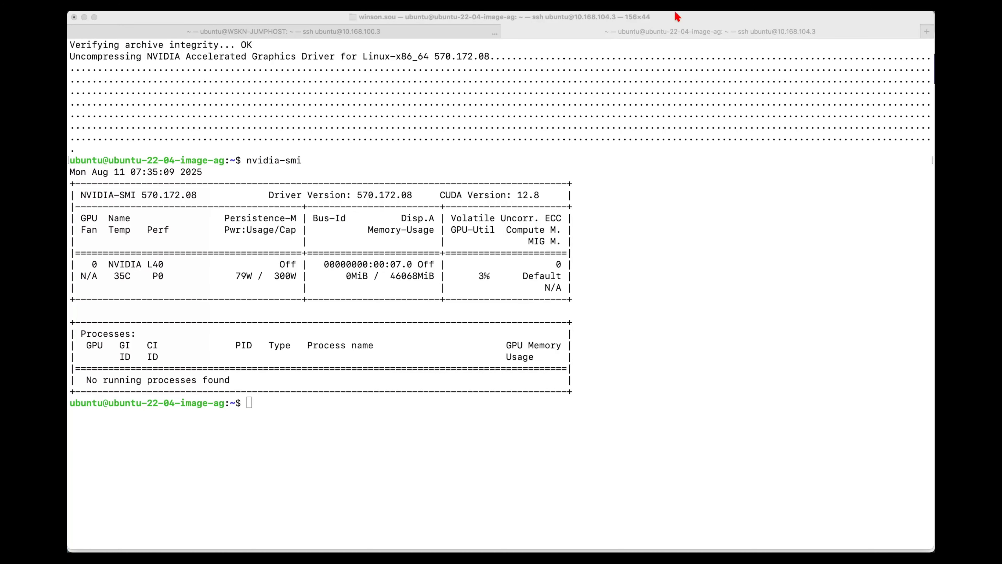
left_click(578, 326)
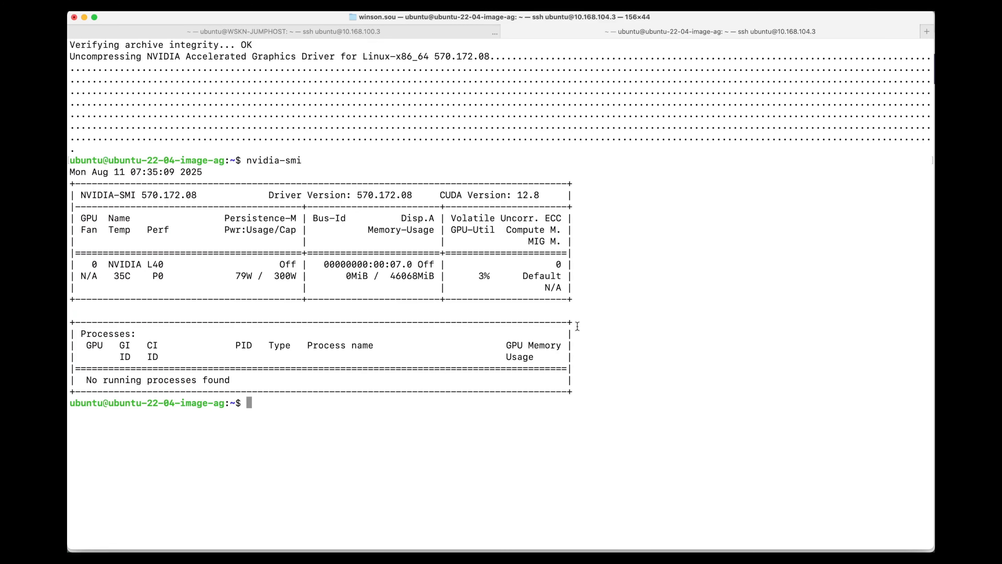
Copy the guide's sudo -i and systemctl commands that enable and start the cloud-init services, and run them on the GPU BaseOS VM.
key("ctrl+a")
key("Escape")
key("super+Tab")
key("super+Tab")
scroll(579, 331, "down", 10)
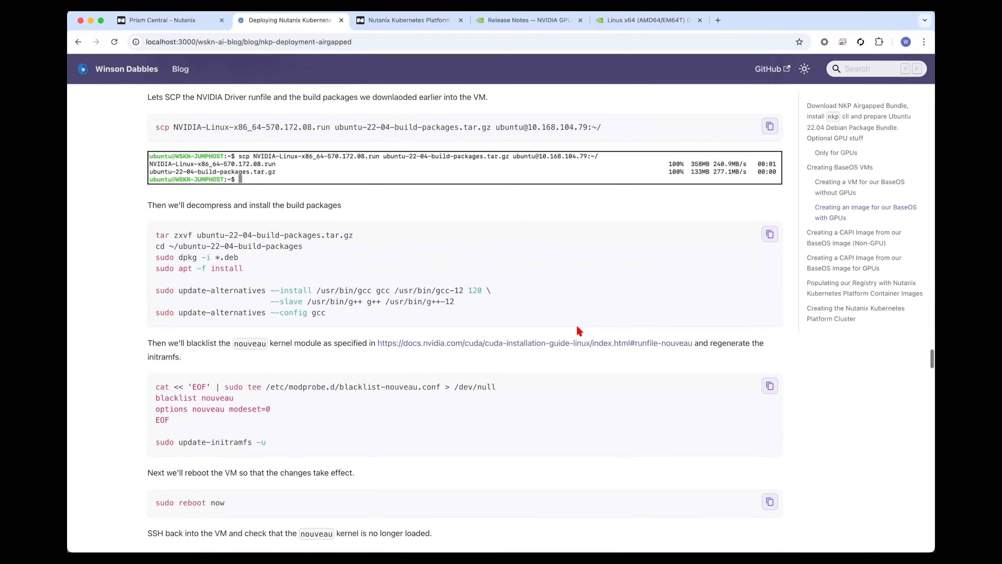
scroll(579, 331, "down", 20)
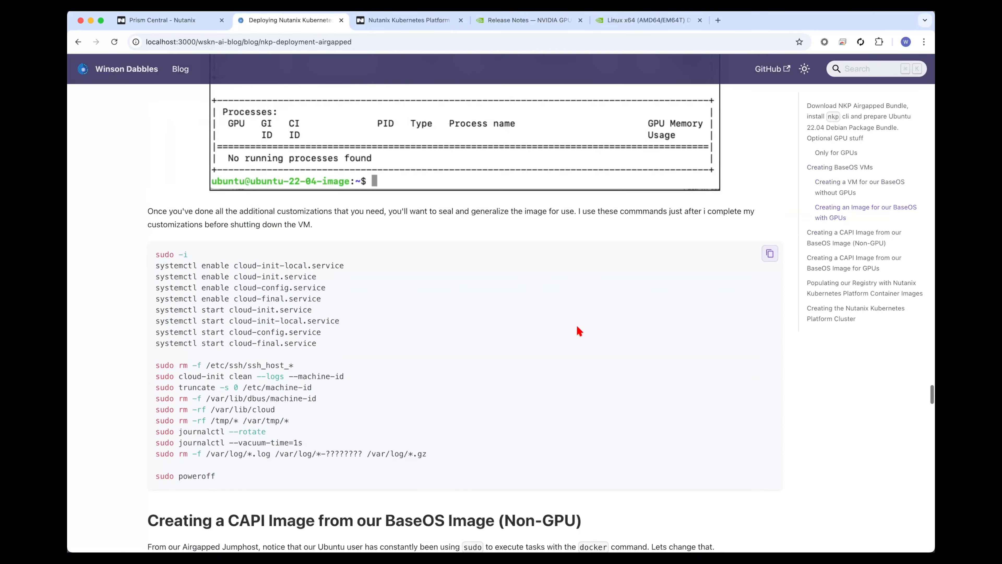
left_click_drag(156, 254, 410, 347)
key("super+c")
key("super+Tab")
key("super+v")
key("Return")
Run the guide's cleanup commands on the VM to remove SSH host keys, machine IDs, cloud-init data, temporary files and logs.
key("super+Tab")
left_click_drag(429, 454, 153, 365)
key("super+c")
key("super+Tab")
key("super+v")
key("Return")
Shut down the sealed GPU BaseOS VM with the poweroff command.
key("super+Tab")
key("super+Tab")
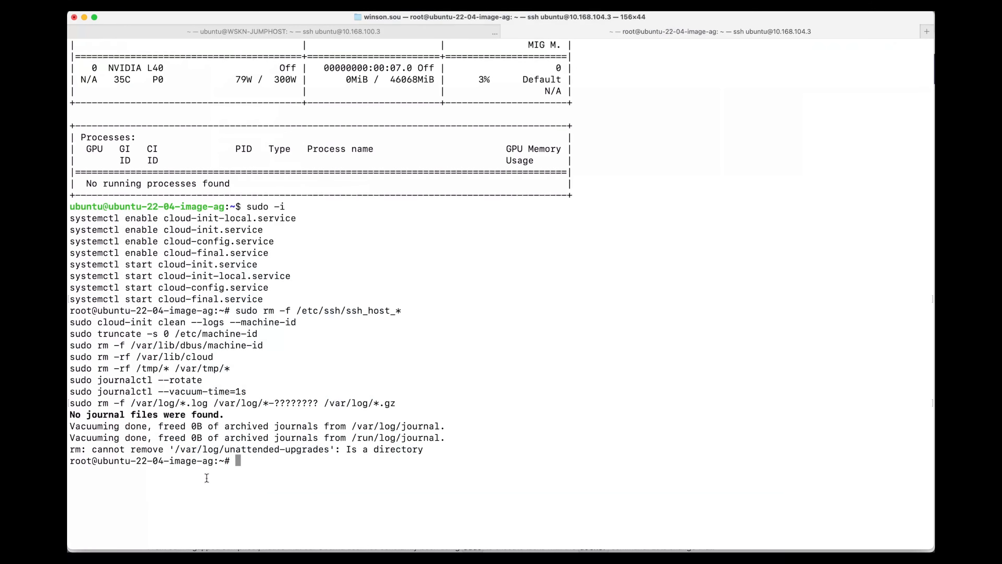
type("poweroff")
key("Return")
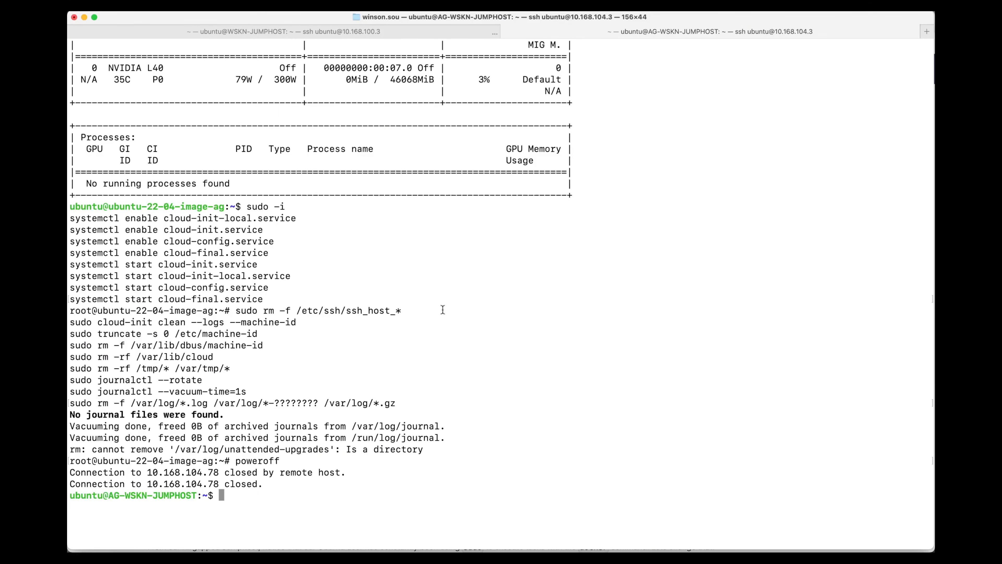
In Prism Central, start adding an image with the VM disk of UBUNTU-22-04-IMAGE-AG-GPU as its source.
left_click(81, 223)
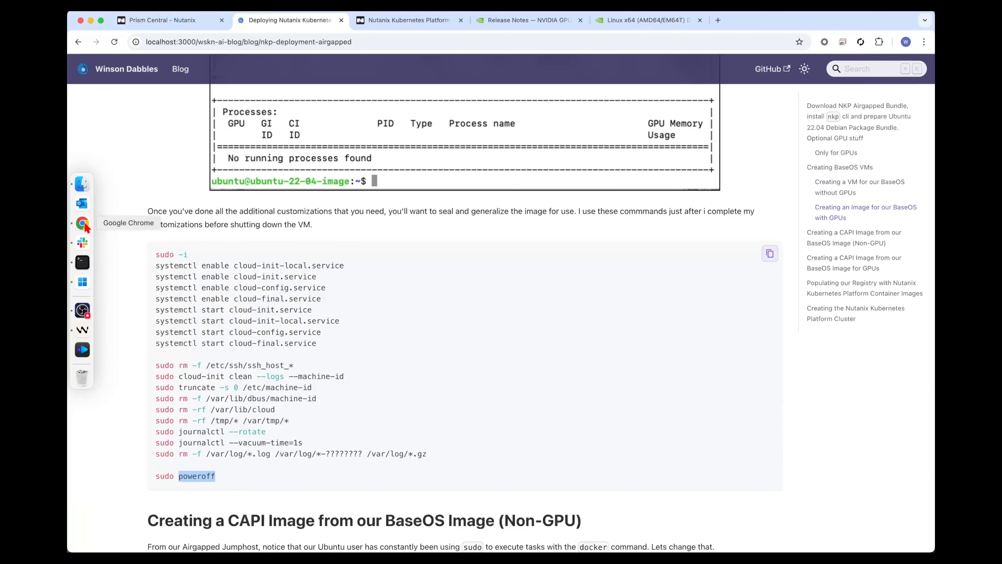
left_click(204, 24)
left_click(168, 100)
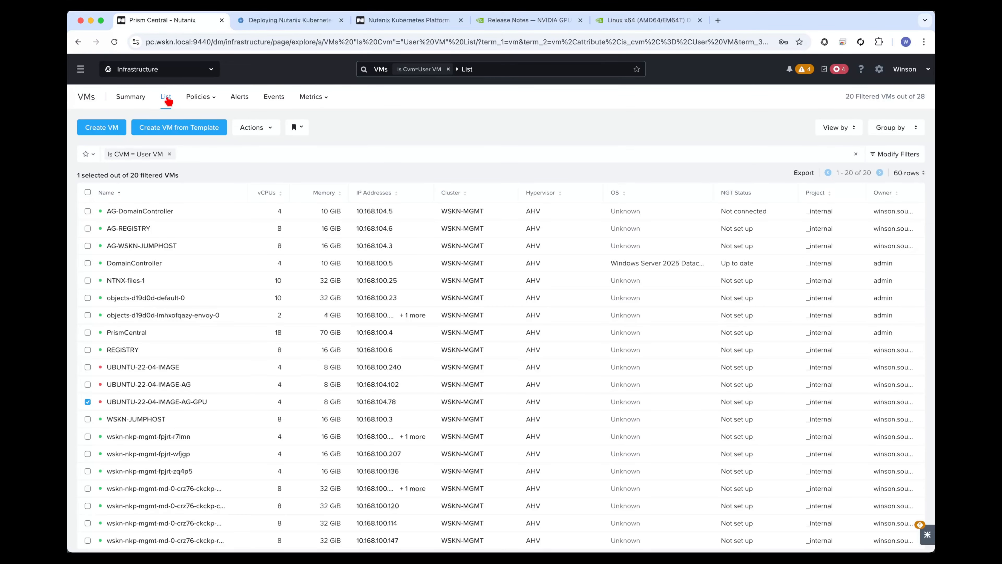
left_click(80, 69)
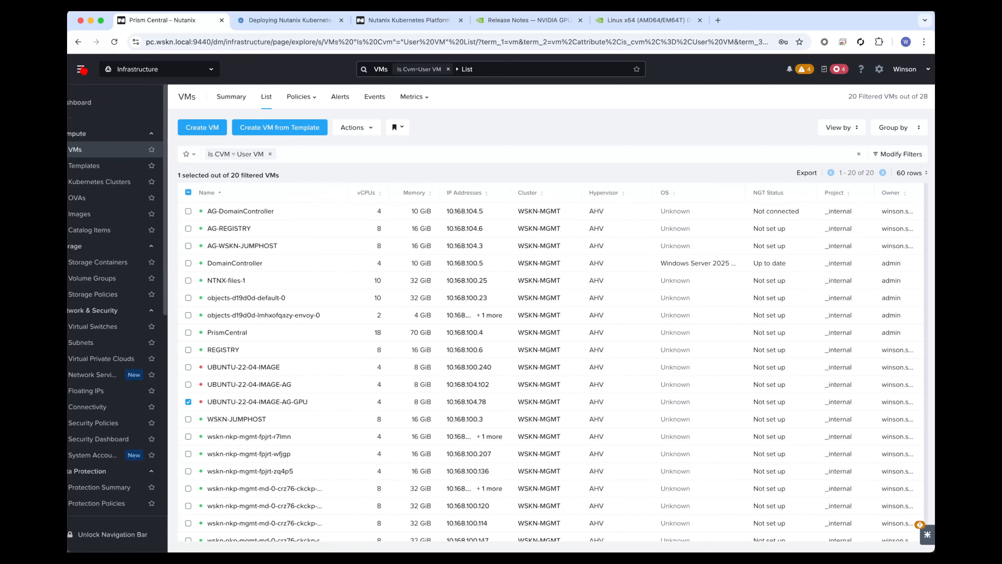
left_click(110, 215)
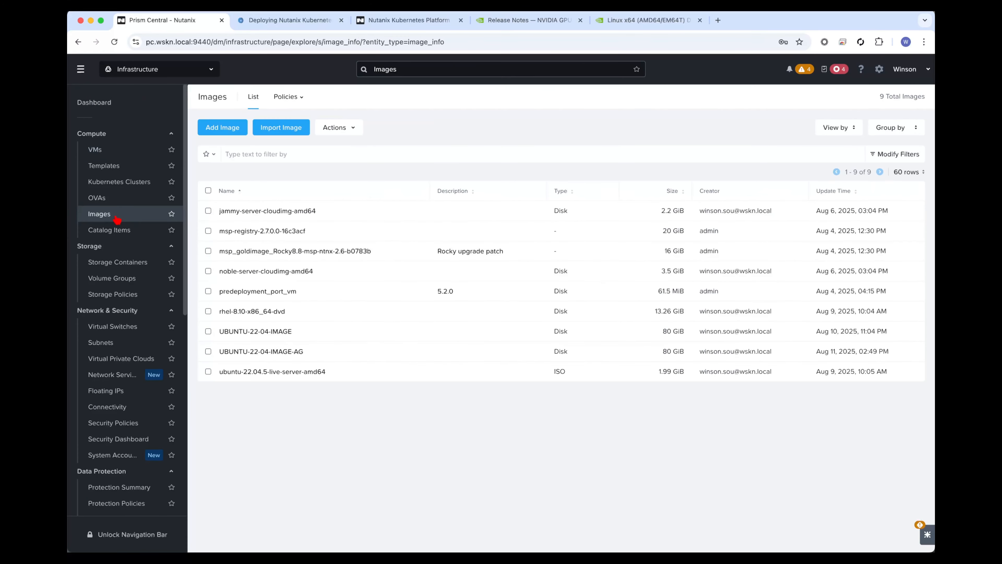
left_click(229, 130)
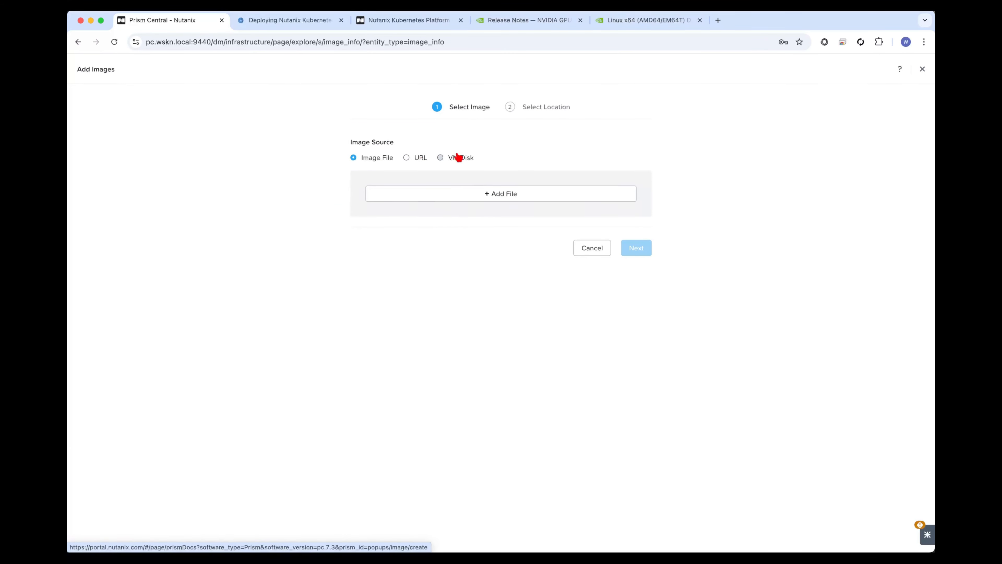
left_click(458, 157)
left_click(446, 201)
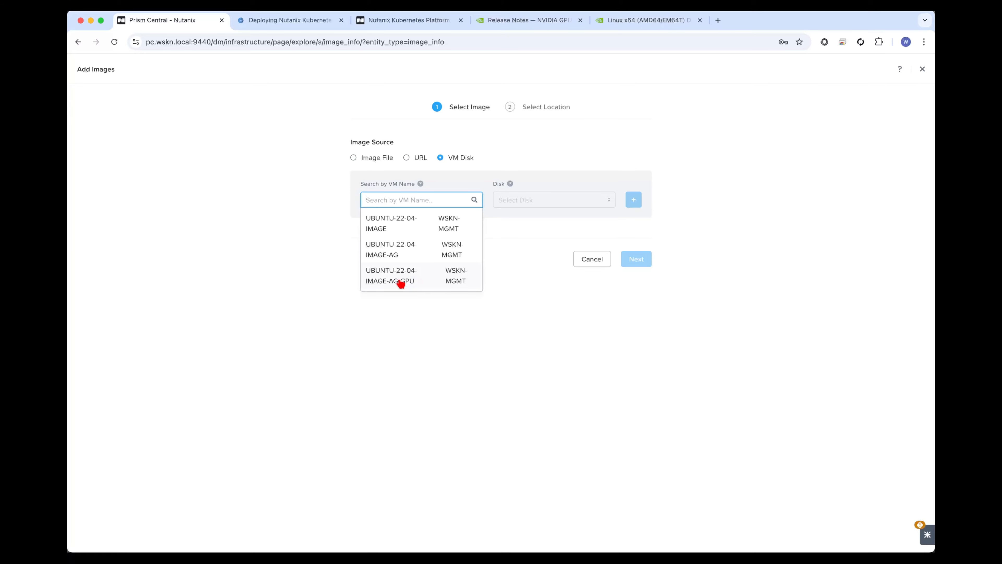
left_click(408, 281)
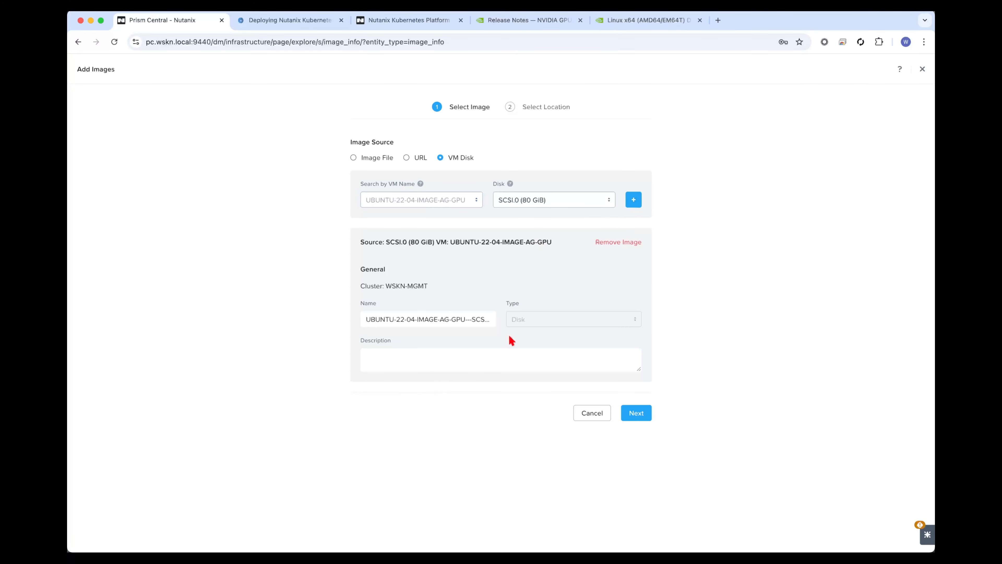
Shorten the image name to UBUNTU-22-04-IMAGE-AG-GPU, keep the default location, and save the image.
left_click_drag(467, 320, 672, 325)
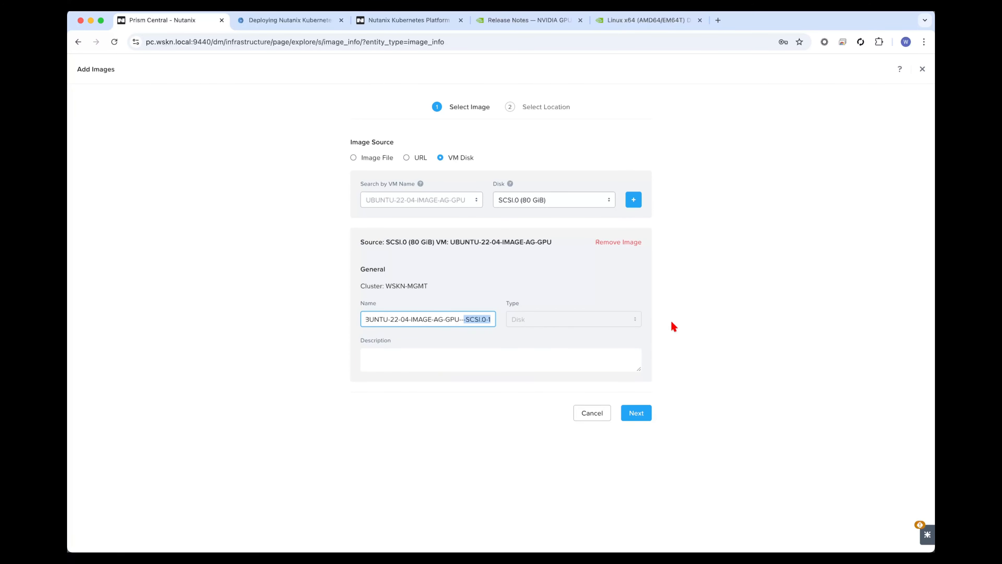
key("BackSpace")
left_click(636, 412)
left_click(633, 310)
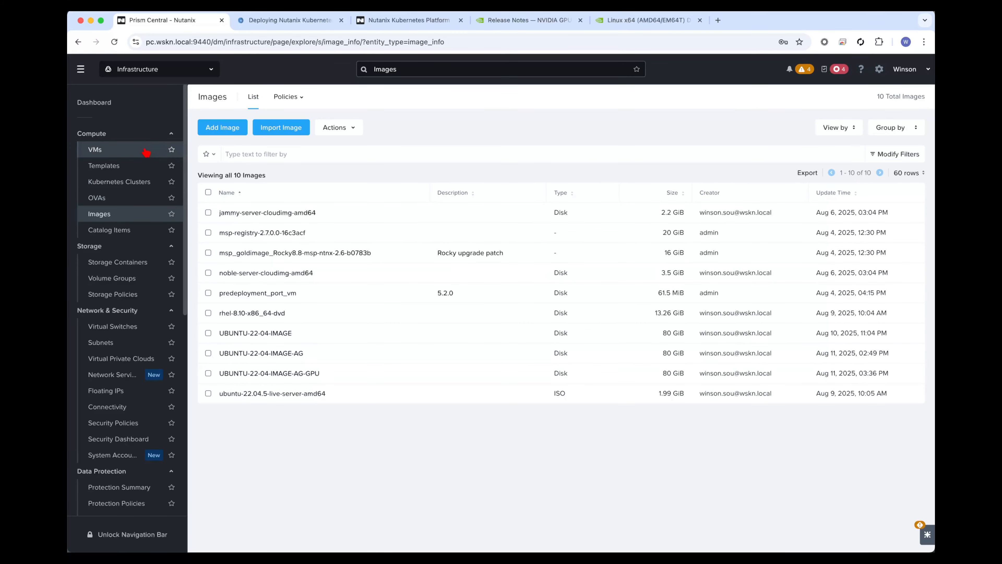
Start creating a VM named gpu-resize-test on cluster WSKN-MGMT with 4 vCPUs and 8 GiB of memory.
left_click(95, 149)
left_click(221, 127)
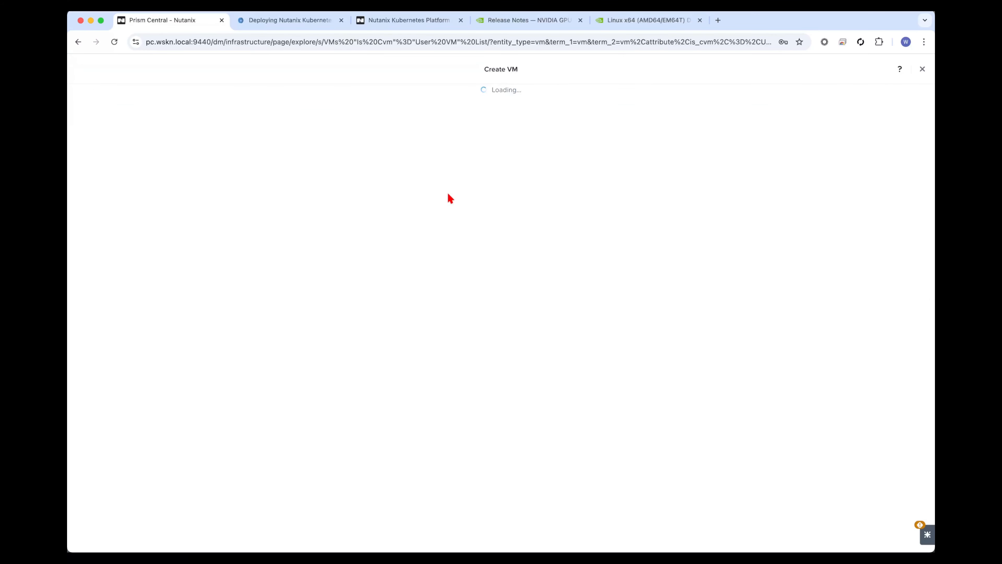
left_click(459, 154)
type("gpu-resize-test")
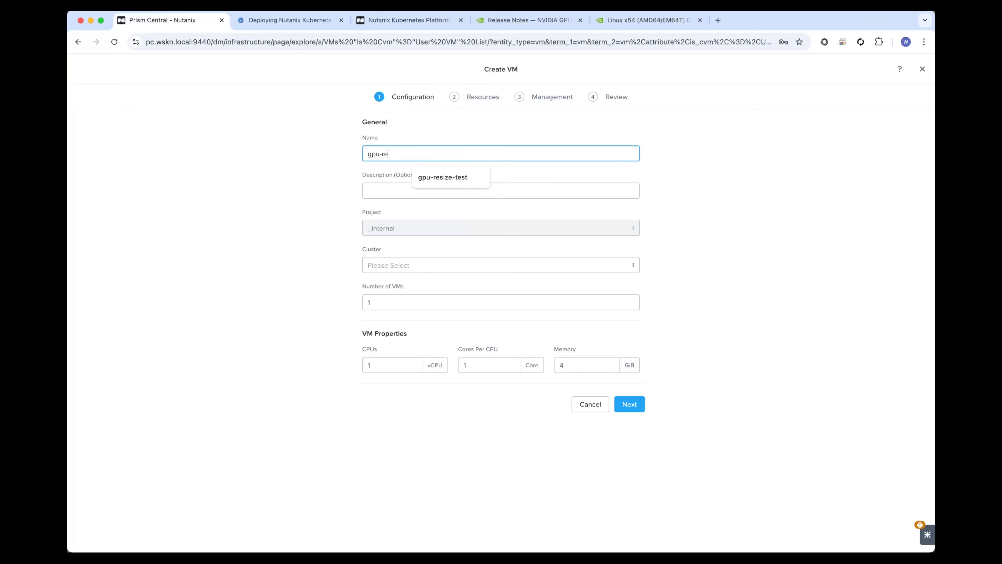
left_click(461, 271)
left_click(439, 298)
left_click(381, 361)
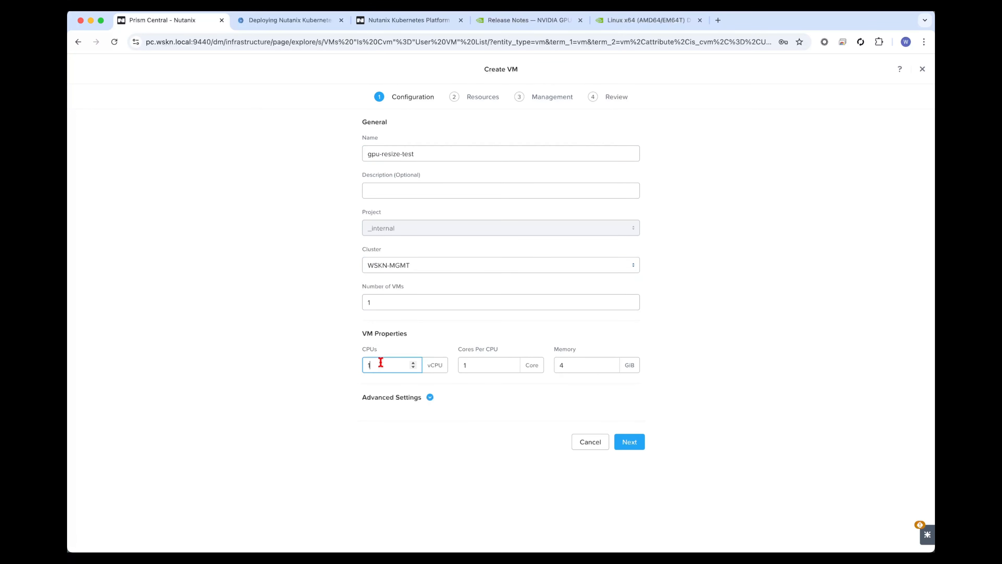
key("Tab")
key("Tab")
key("Return")
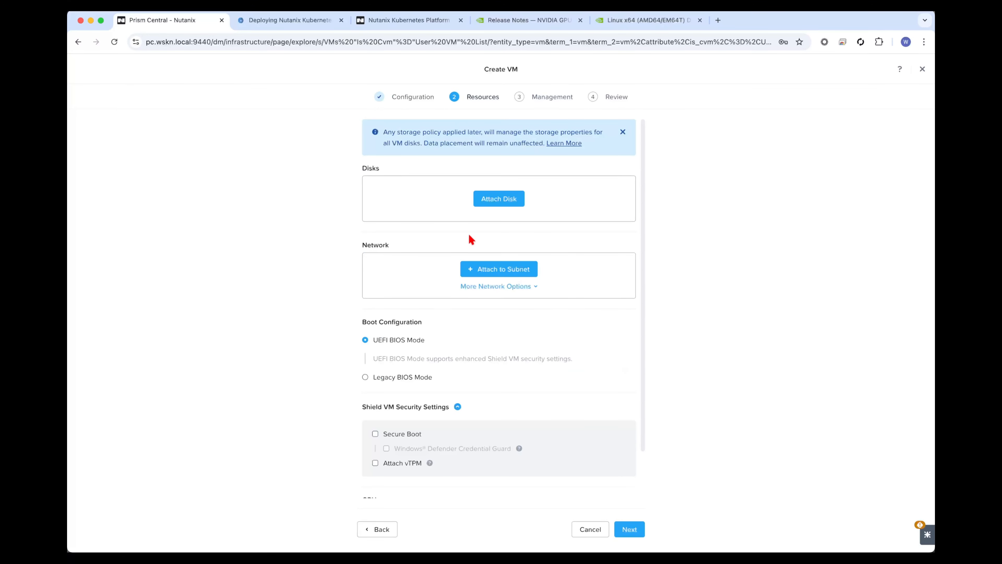
Attach a disk cloned from the image UBUNTU-22-04-IMAGE-AG-GPU with a capacity of 200 GiB.
left_click(508, 206)
left_click(447, 286)
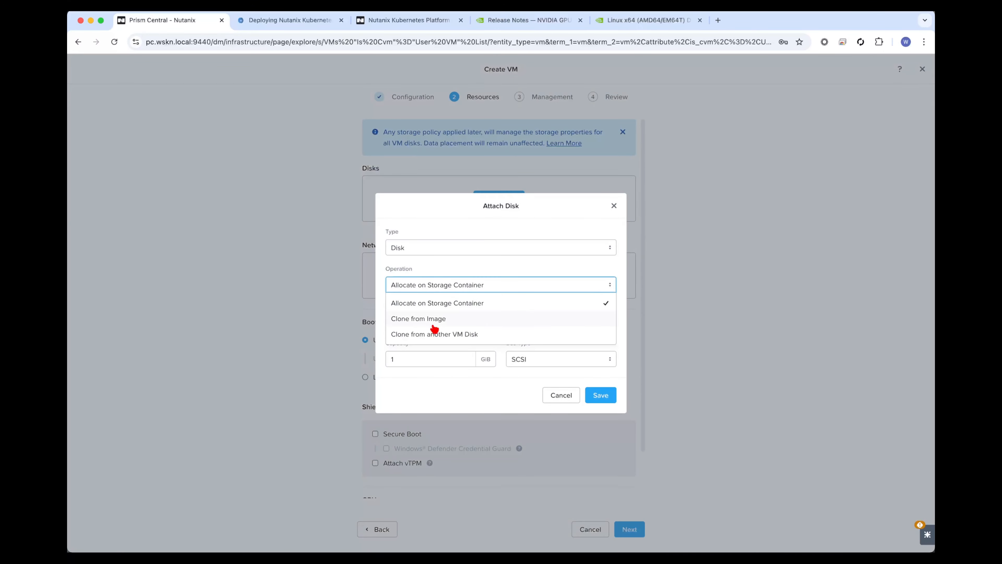
left_click(435, 327)
scroll(501, 316, "down", 1)
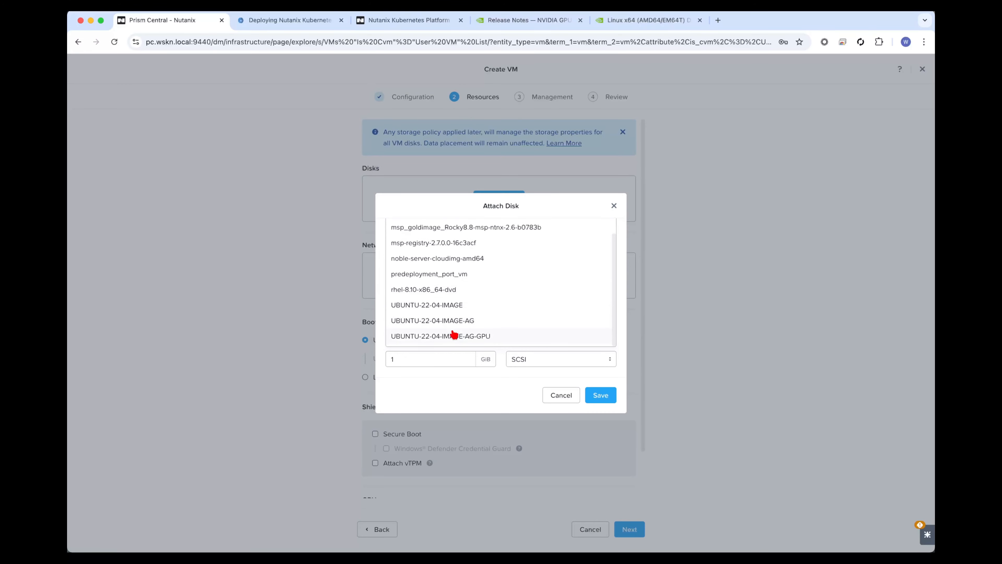
left_click(480, 337)
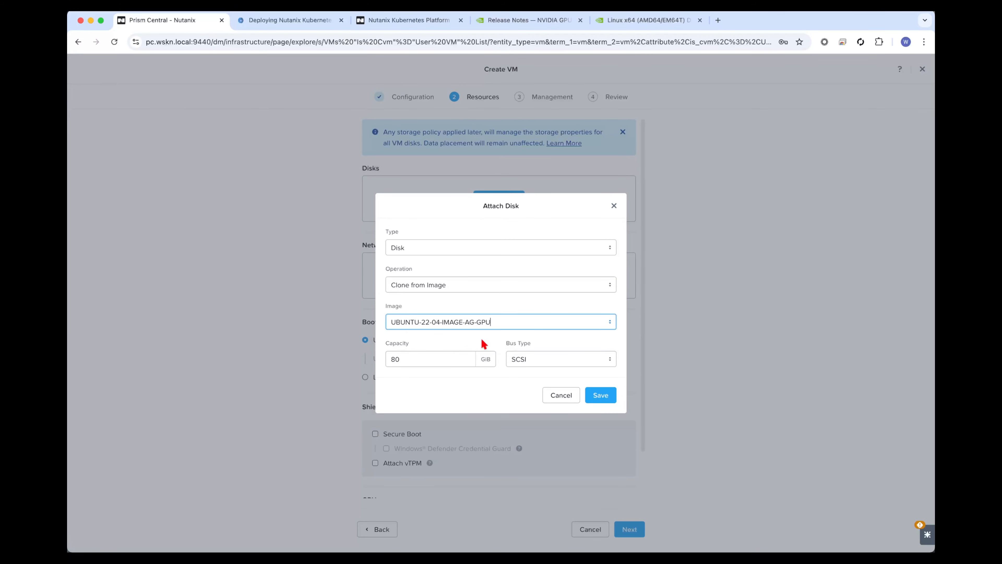
double_click(422, 363)
type("200")
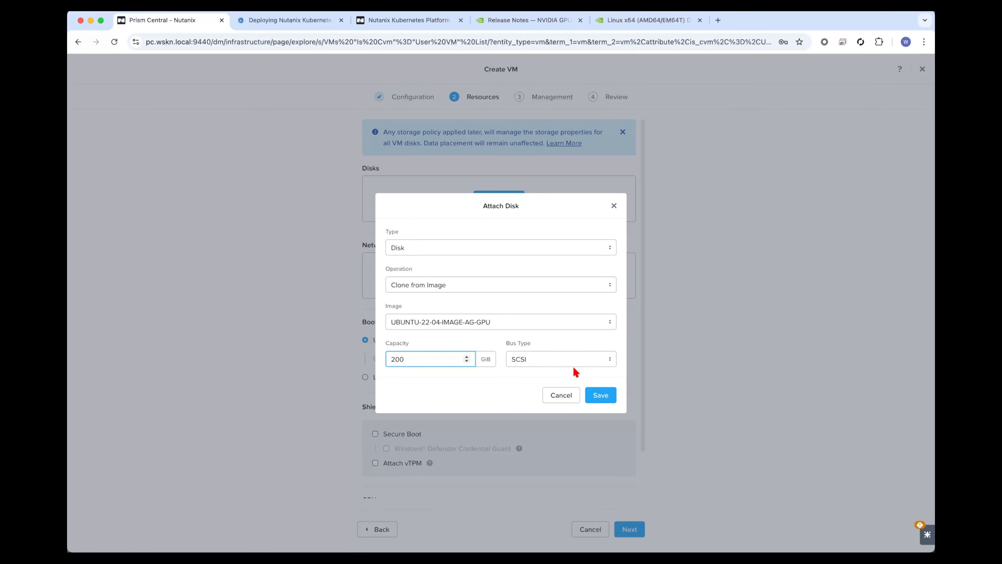
left_click(600, 395)
Attach the VM to the MGMT-AIRGAPPED subnet with the default DHCP assignment.
left_click(489, 297)
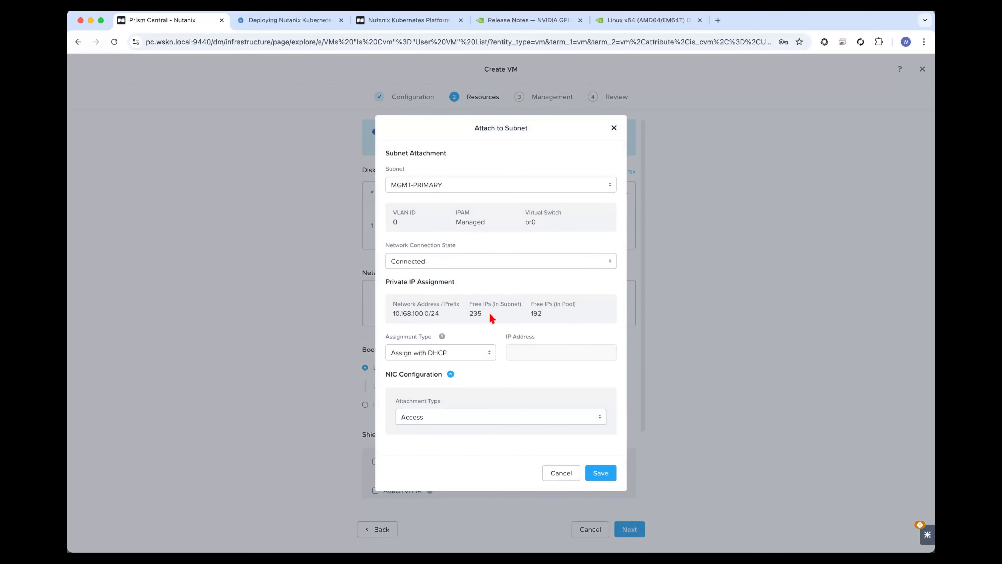
left_click(504, 190)
left_click(447, 220)
left_click(601, 472)
Assign a GPU to the VM and continue to its management settings.
scroll(483, 443, "down", 3)
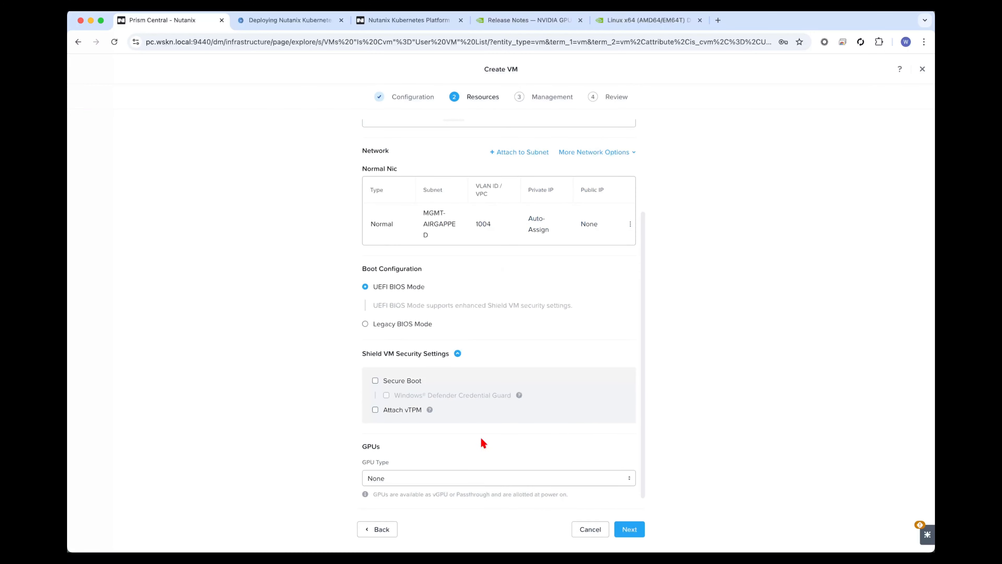
left_click(441, 478)
left_click(447, 458)
scroll(448, 457, "down", 2)
left_click(499, 475)
left_click(607, 353)
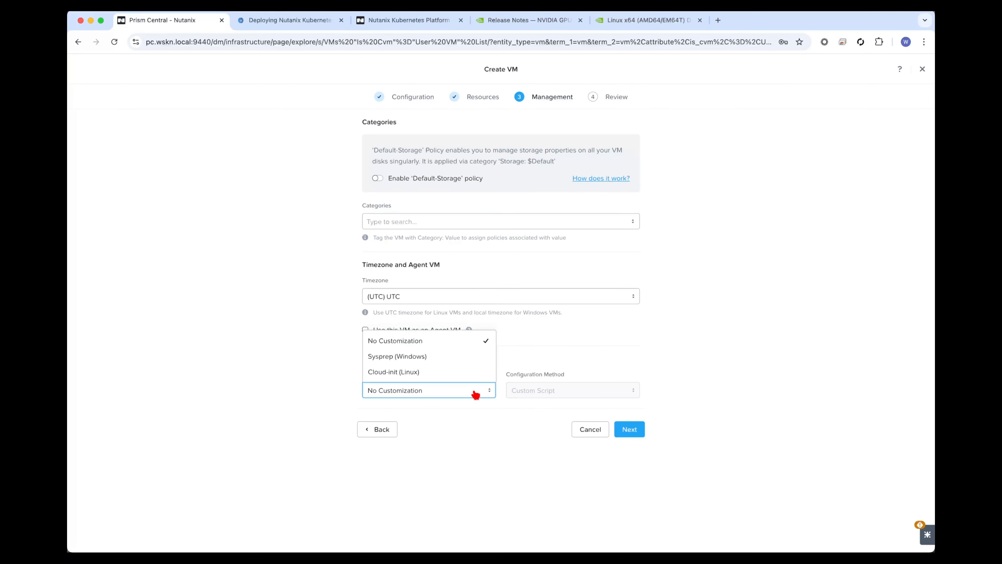
Set guest customization to Cloud-init (Linux), paste the startup script, and create the VM.
left_click(470, 375)
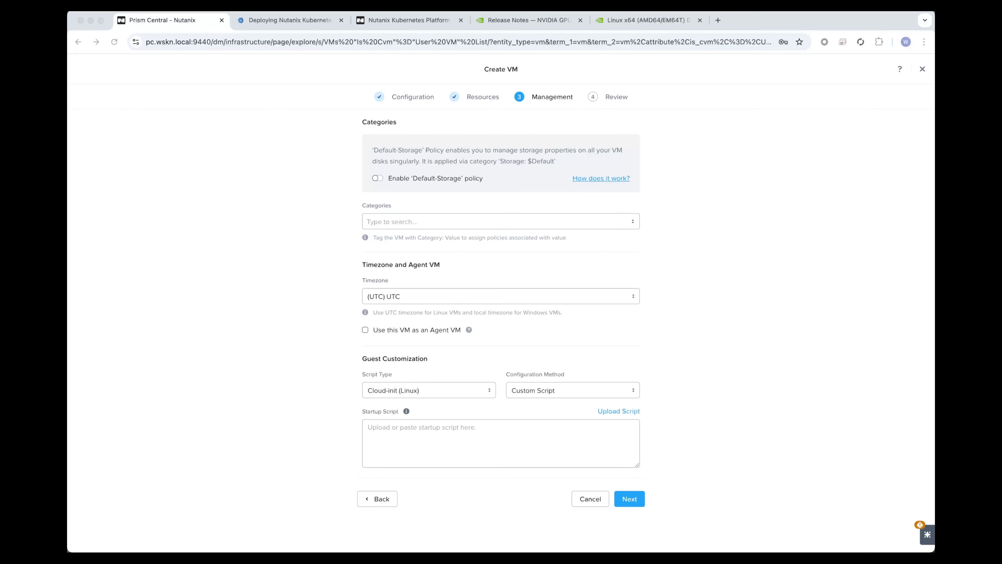
left_click(444, 447)
key("super+v")
left_click(636, 502)
left_click(631, 529)
Power on the gpu-resize-test VM from the VM list.
left_click(283, 100)
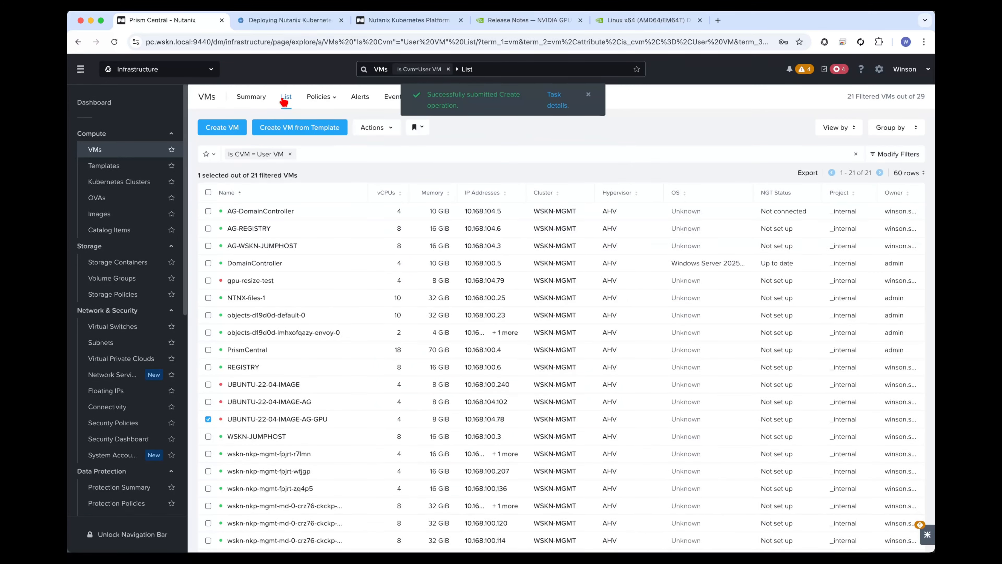
right_click(316, 273)
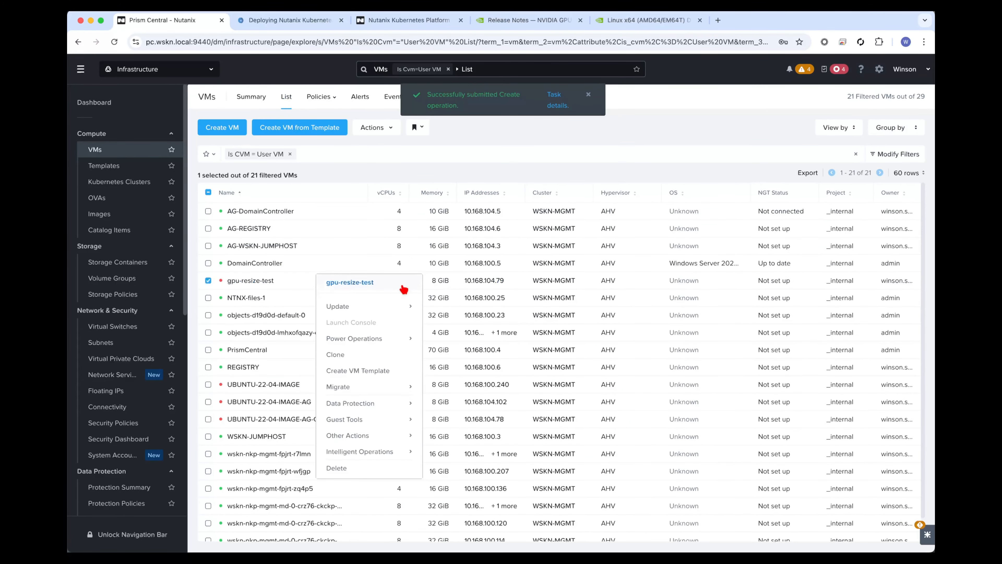
left_click(380, 338)
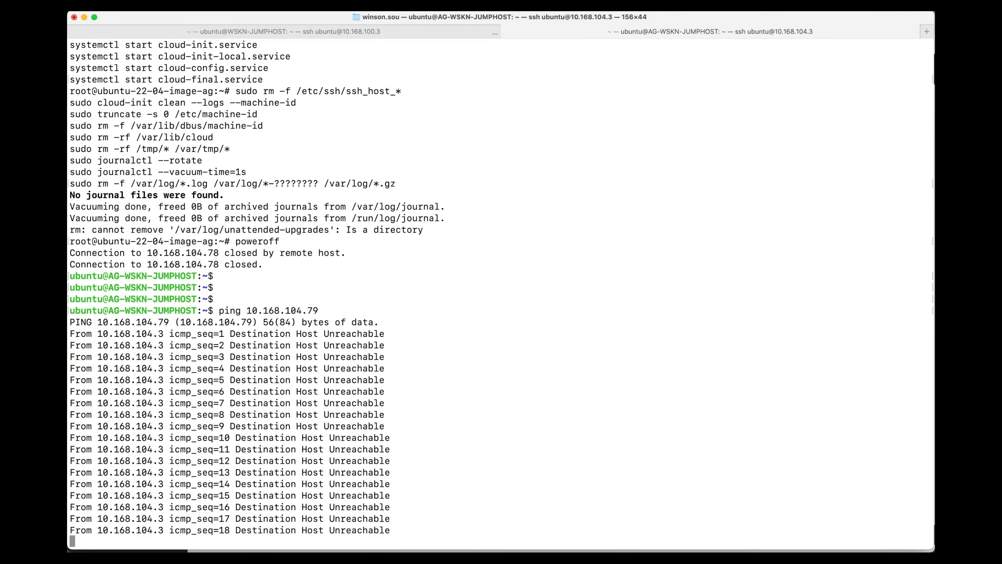
key("ctrl+c")
key("ctrl+c")
key("ctrl+c")
type("ssh")
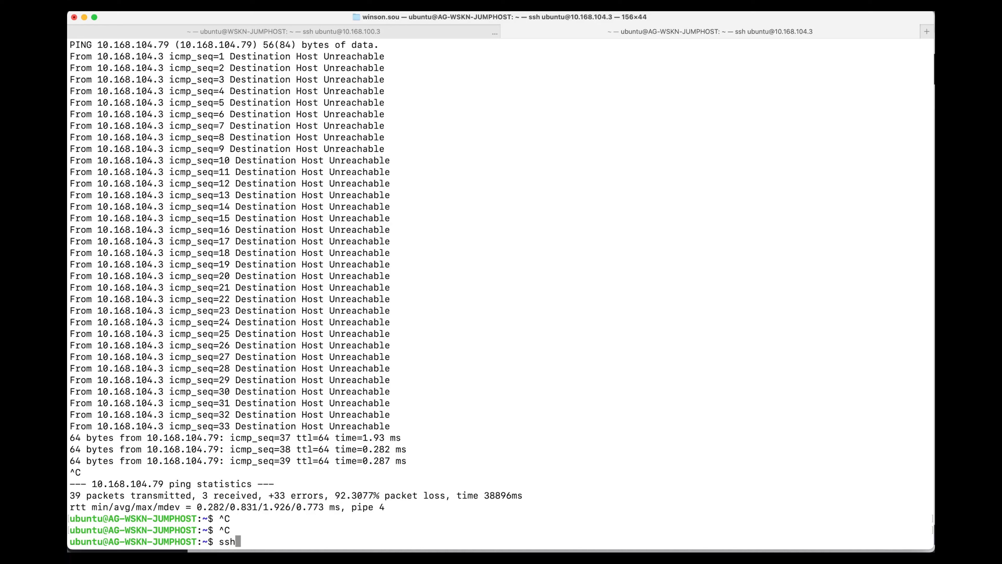
type(" ubuntu@10.168.104.79")
key("Return")
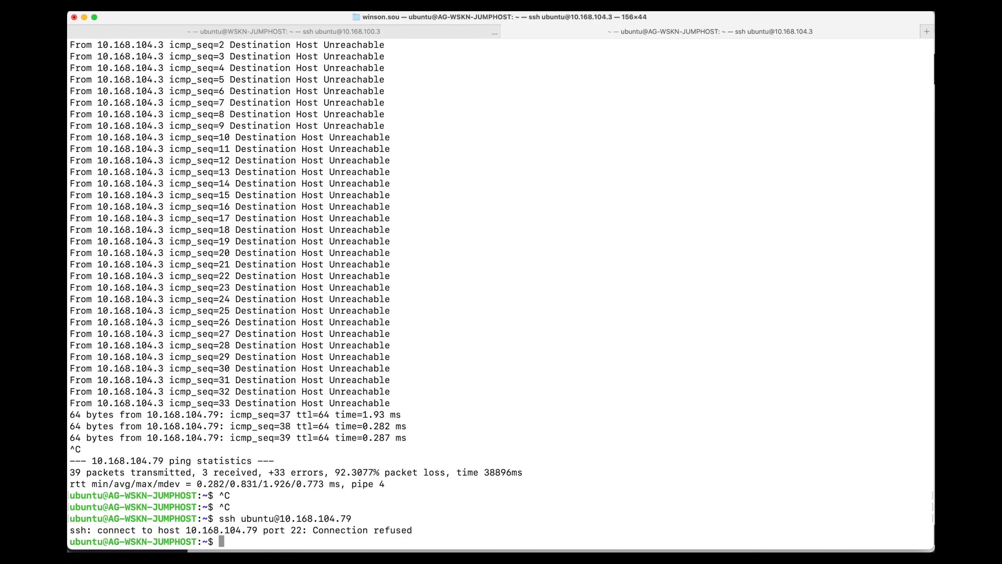
key("Up")
key("Return")
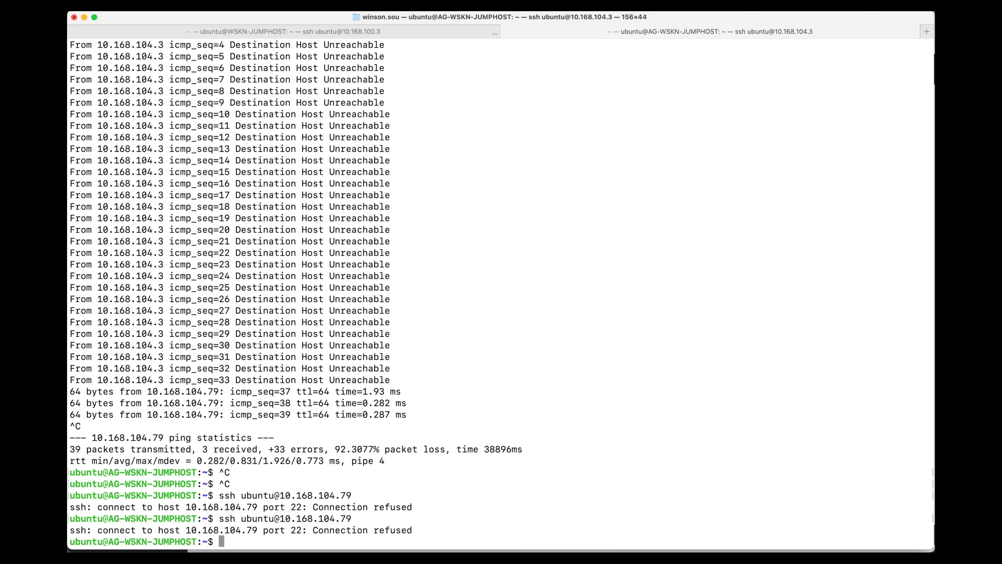
key("Up")
key("Return")
key("Up")
key("Return")
key("Up")
key("Return")
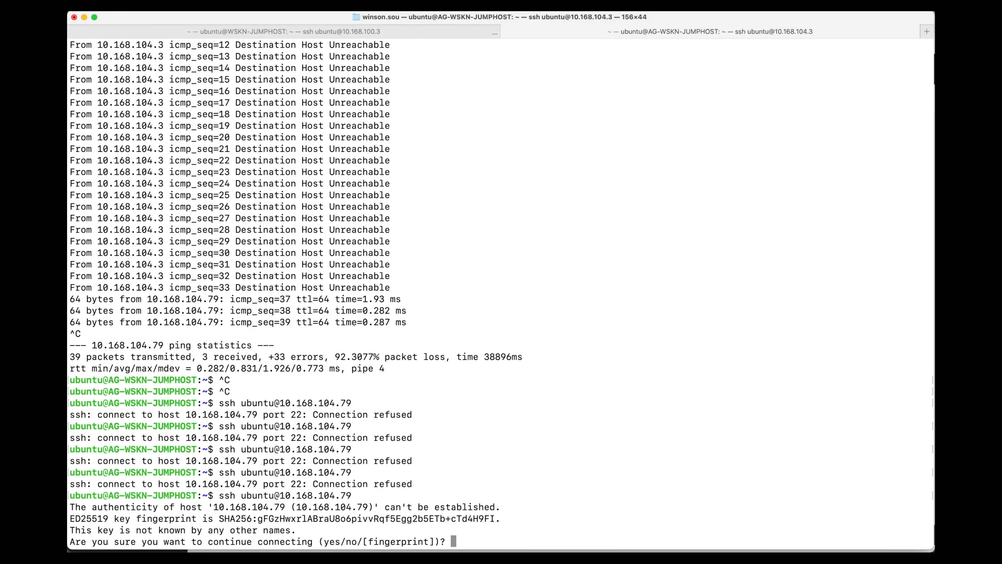
type("yes")
key("Return")
Check the test VM's disk layout with lsblk and its GPU driver with nvidia-smi.
type("lsblk")
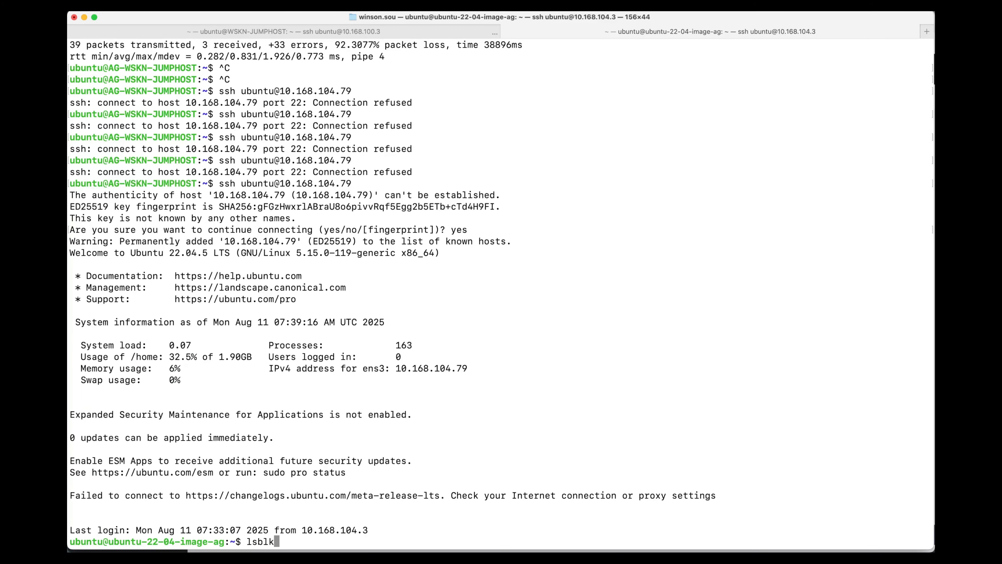
key("Return")
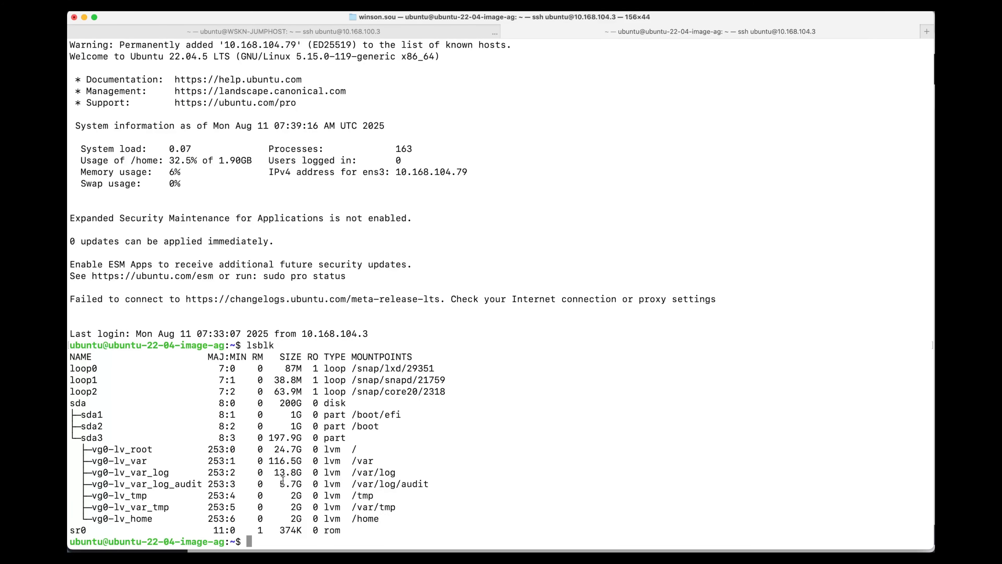
type("nvidia-smi")
key("Return")
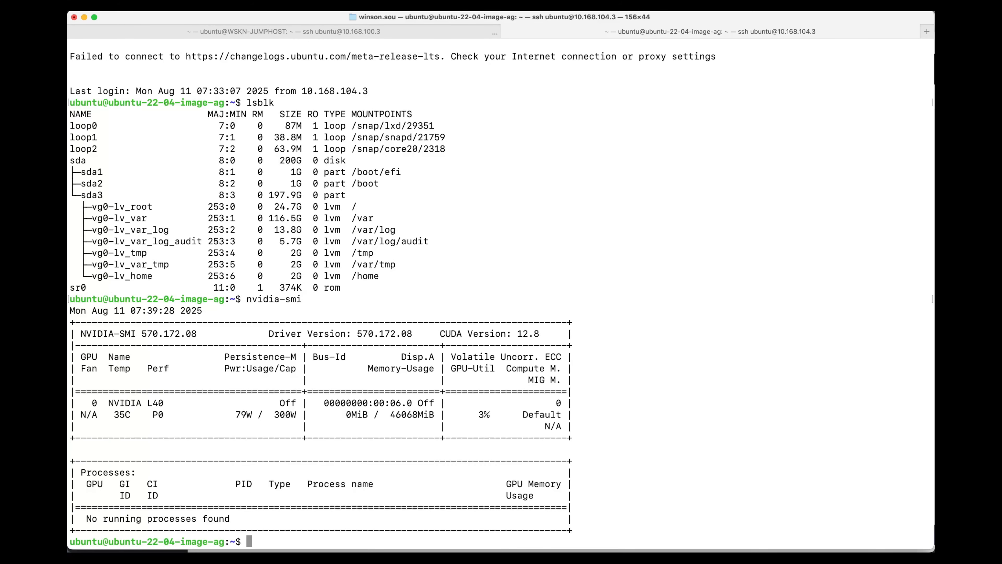
Close the SSH session to the test VM and delete the gpu-resize-test VM in Prism Central.
type("exit")
key("Return")
key("super+Tab")
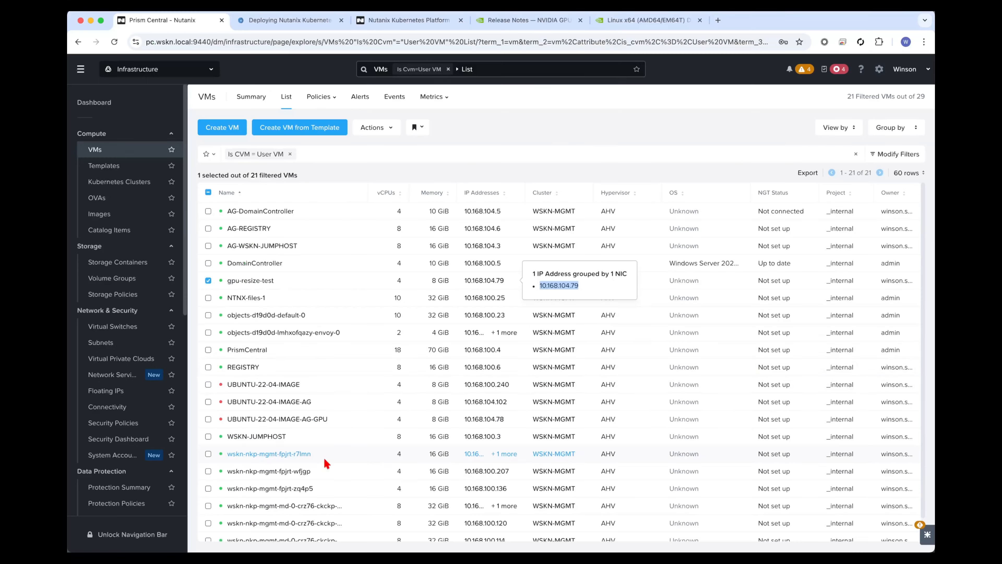
right_click(359, 278)
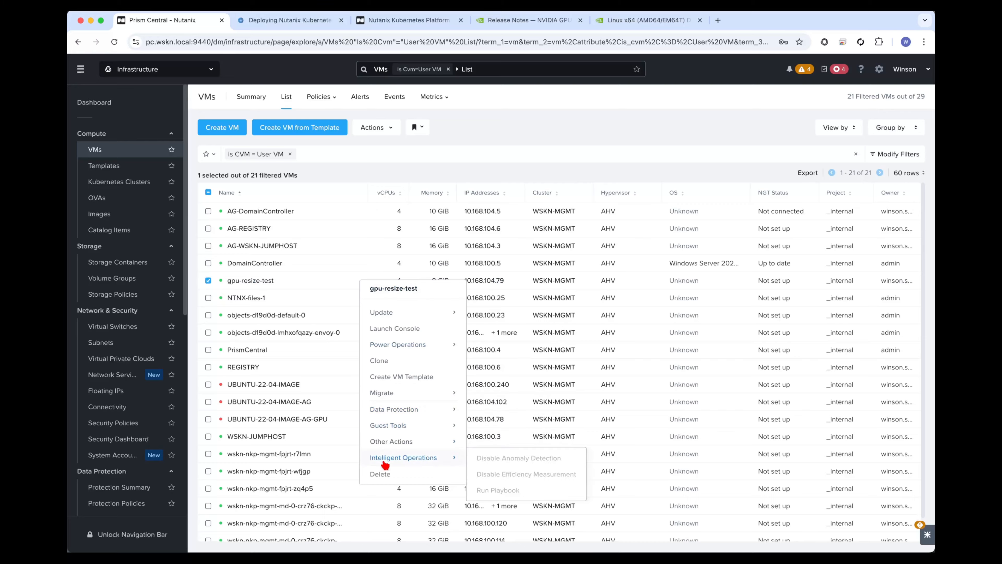
left_click(380, 474)
left_click(519, 331)
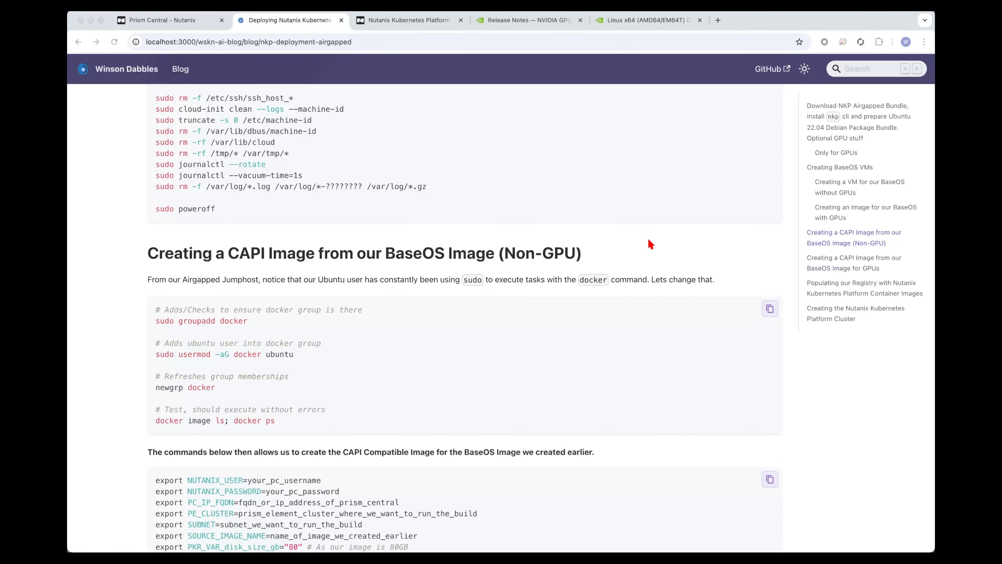
Switch to the jumphost terminal and try docker ps without sudo.
key("super+Tab")
type("docker ps")
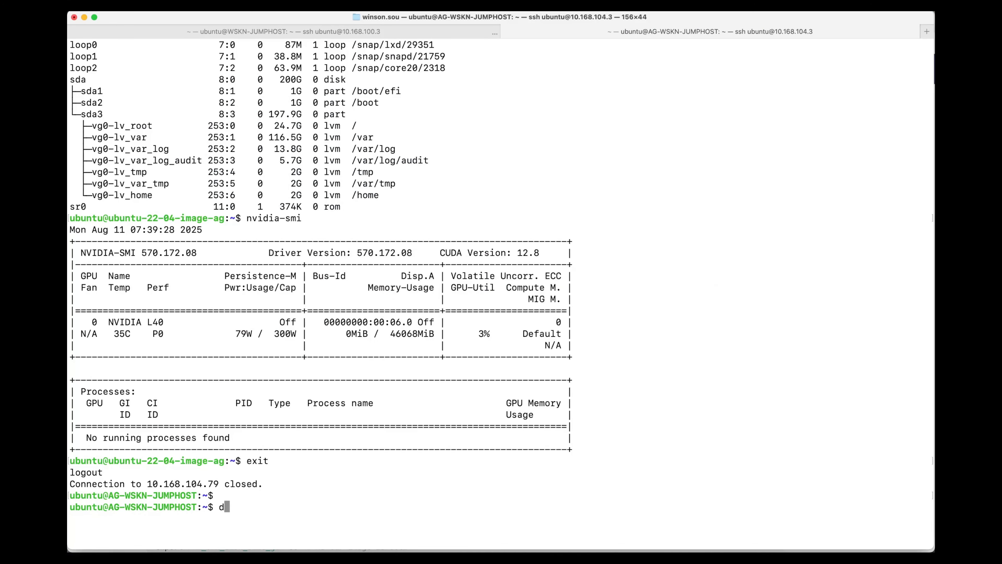
key("Return")
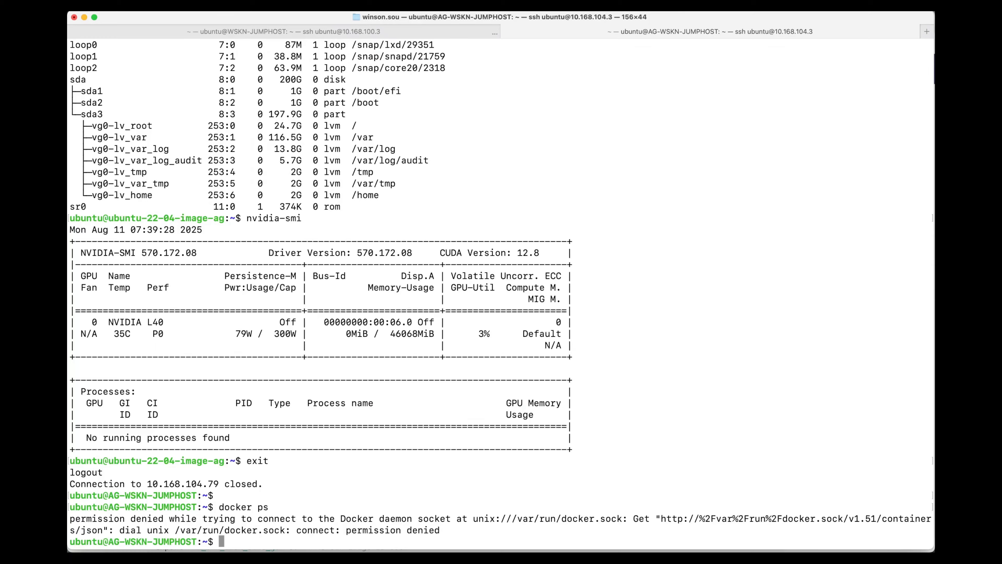
Run the guide's sudo groupadd docker command on the jumphost to make sure the docker group exists.
key("super+Tab")
left_click_drag(247, 320, 160, 318)
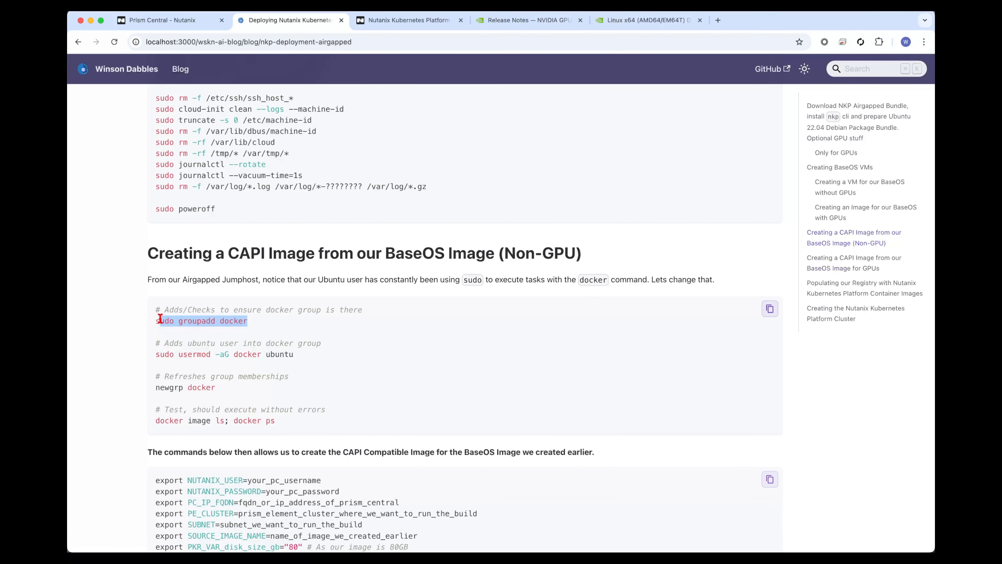
key("super+c")
key("super+Tab")
key("super+v")
key("Return")
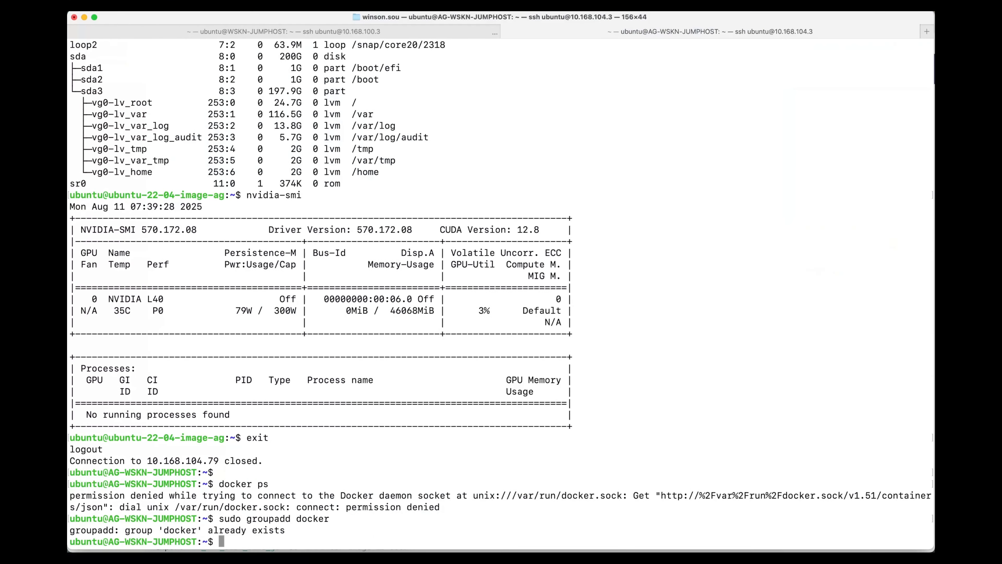
Add the ubuntu user to the docker group with sudo usermod -aG docker ubuntu.
key("super+Tab")
left_click_drag(295, 354, 148, 355)
key("super+c")
key("super+Tab")
key("super+v")
key("Return")
Refresh the group membership in the jumphost session with newgrp docker.
key("super+Tab")
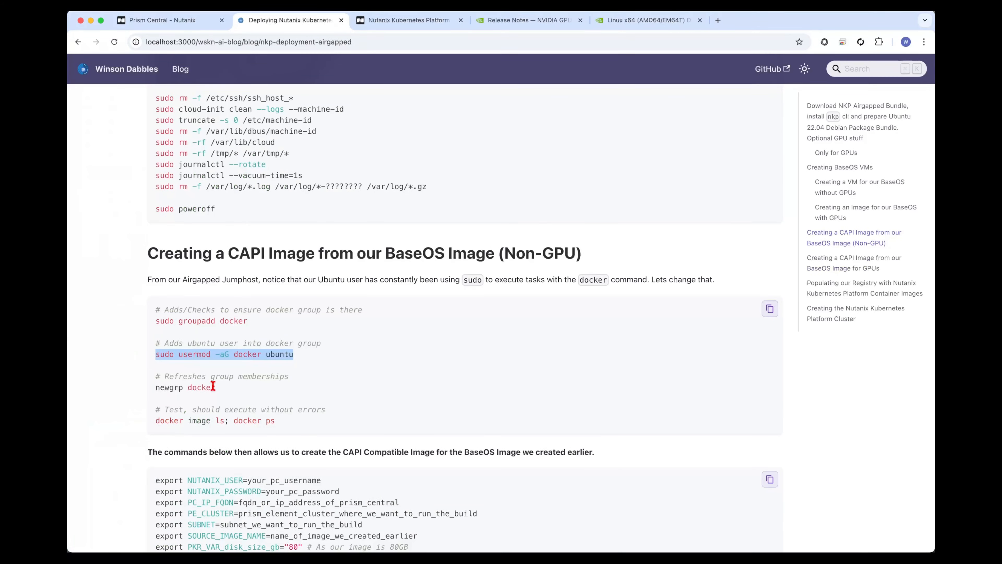
left_click_drag(215, 388, 154, 388)
key("super+c")
key("super+Tab")
key("super+v")
key("Return")
Test Docker access without sudo by running docker image ls; docker ps from the guide.
key("super+Tab")
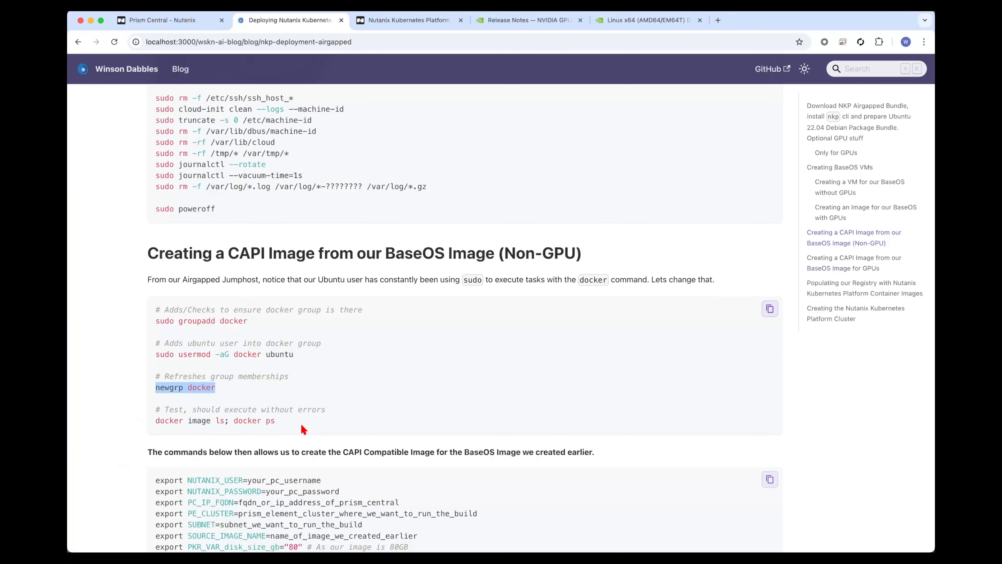
left_click_drag(276, 420, 158, 424)
key("super+c")
key("super+Tab")
key("super+v")
key("Return")
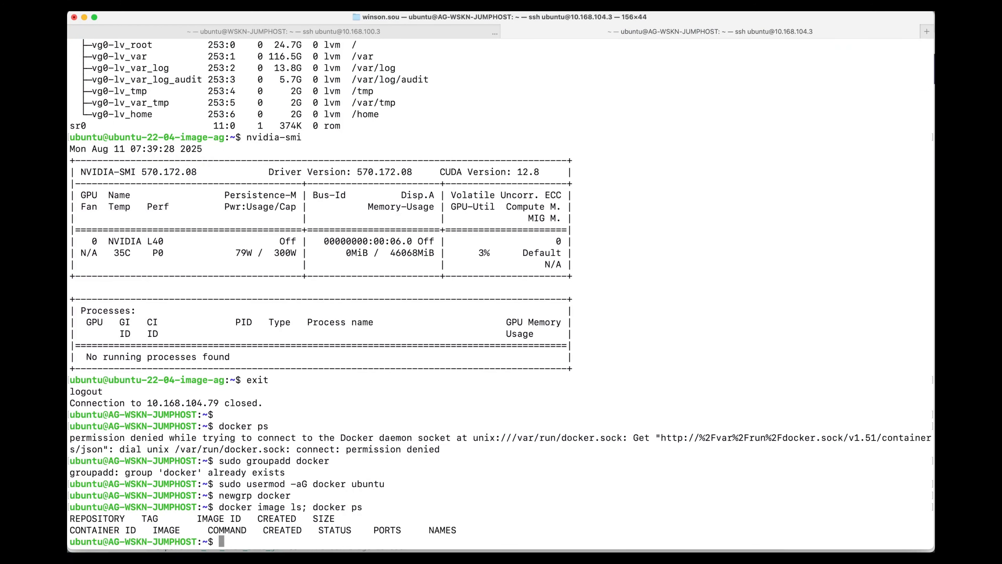
List the files in the jumphost's home directory.
key("super+Tab")
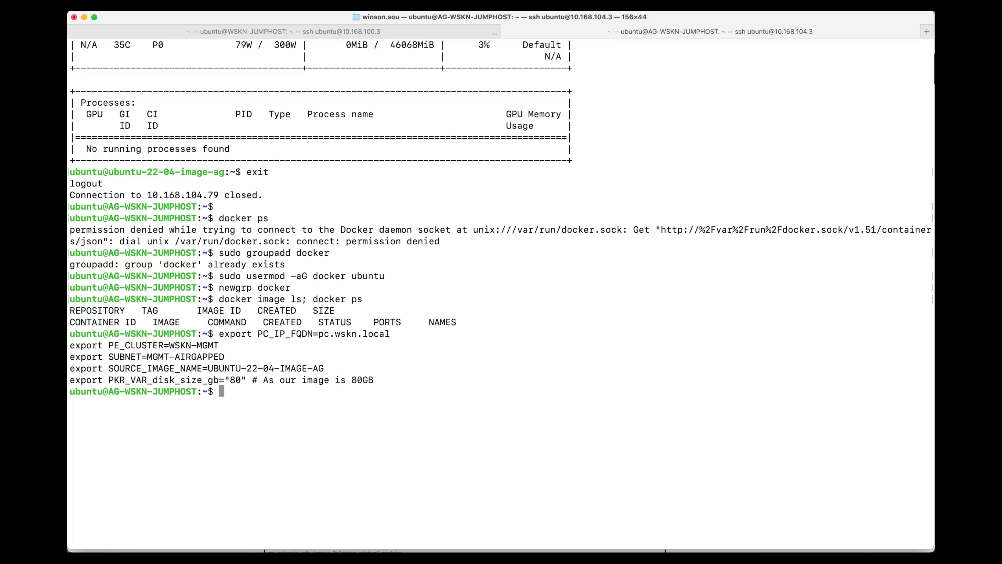
type("ll")
key("Return")
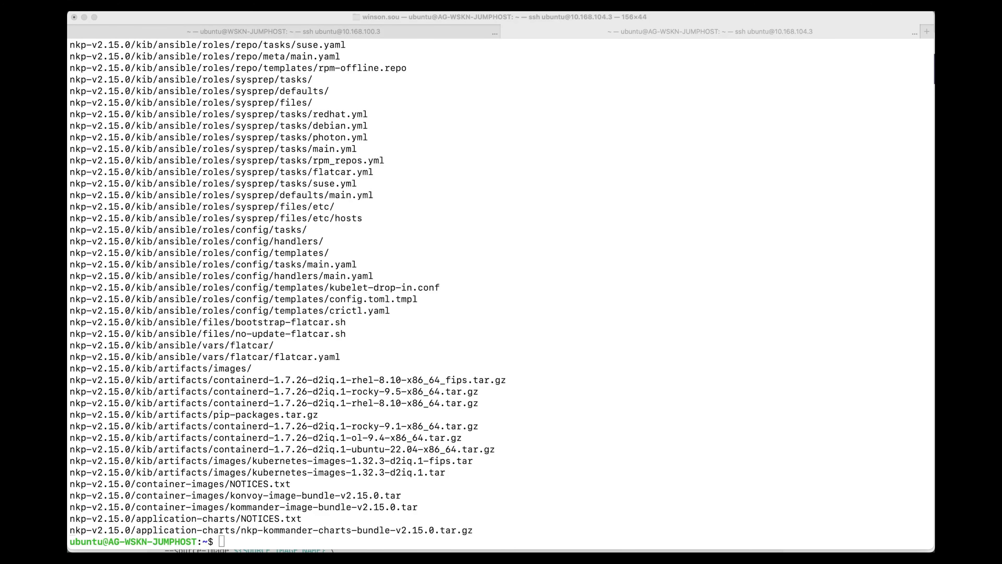
Copy the nkp CLI from ./nkp-v2.15.0/cli/nkp into /usr/bin/ with sudo and check it with nkp version.
left_click(545, 342)
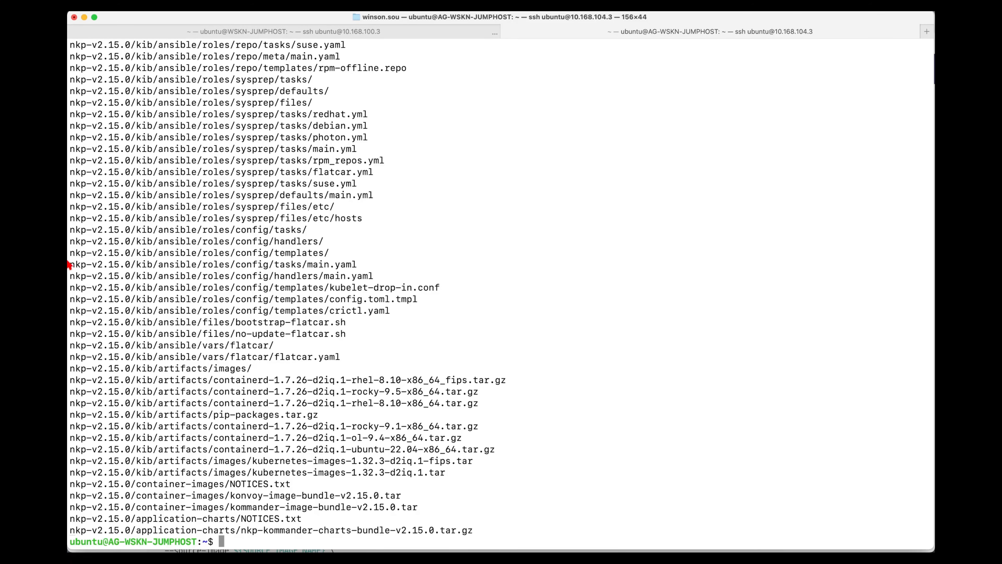
mouse_move(68, 251)
left_click(82, 224)
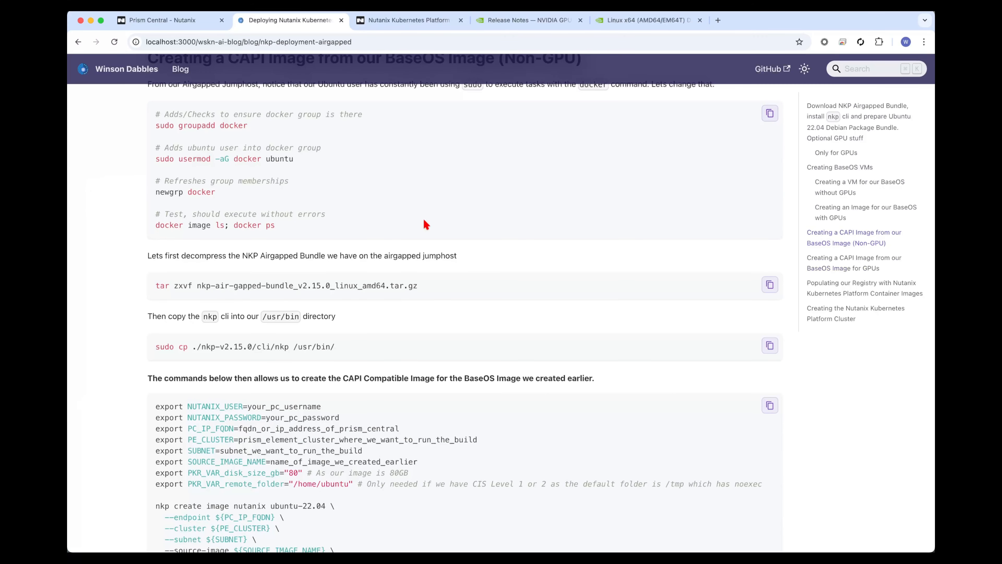
left_click_drag(352, 350, 153, 346)
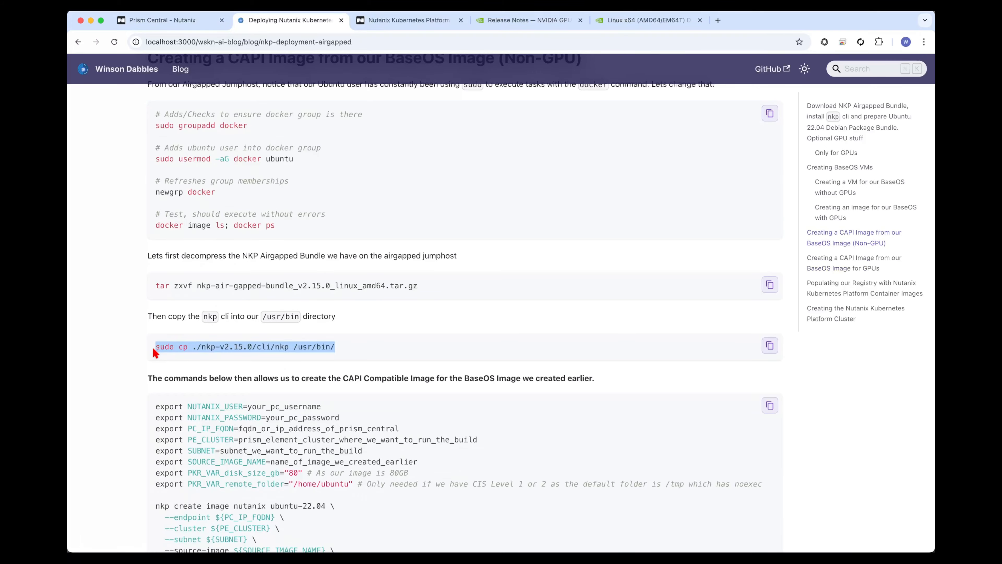
key("super+Tab")
key("super+v")
key("Return")
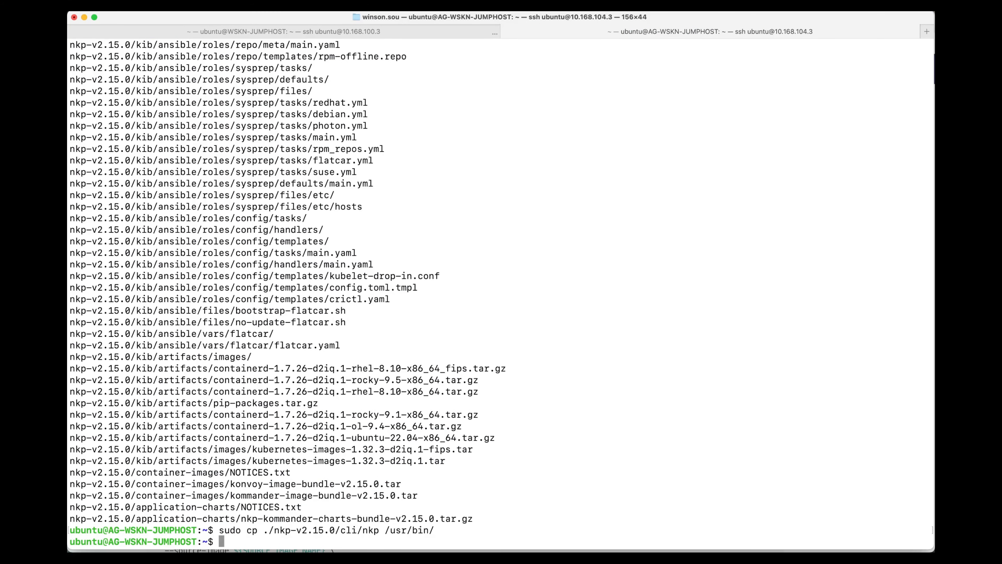
type("nkp version")
key("Return")
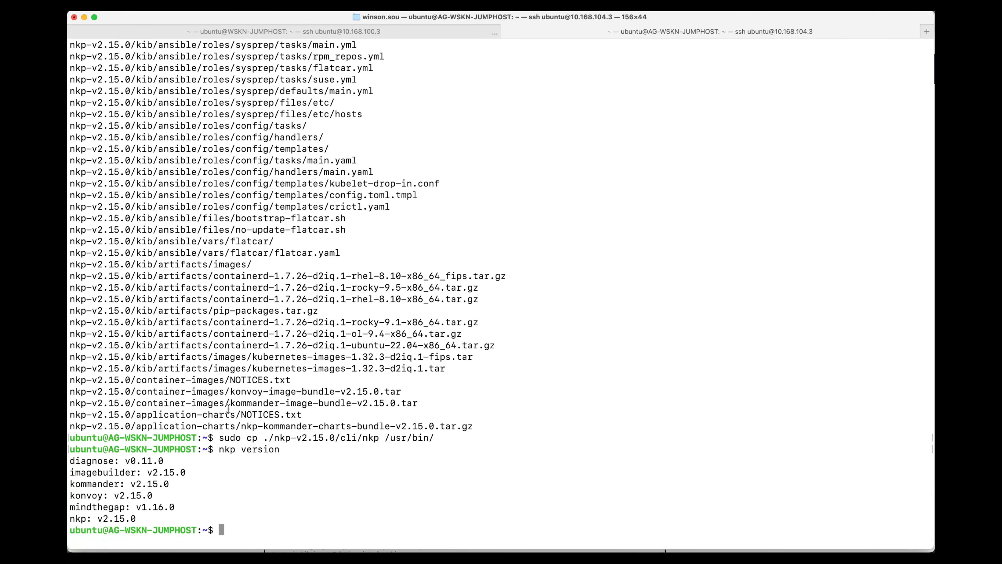
List the home directory, change into nkp-v2.15.0/ and list its contents.
type("ll")
key("Return")
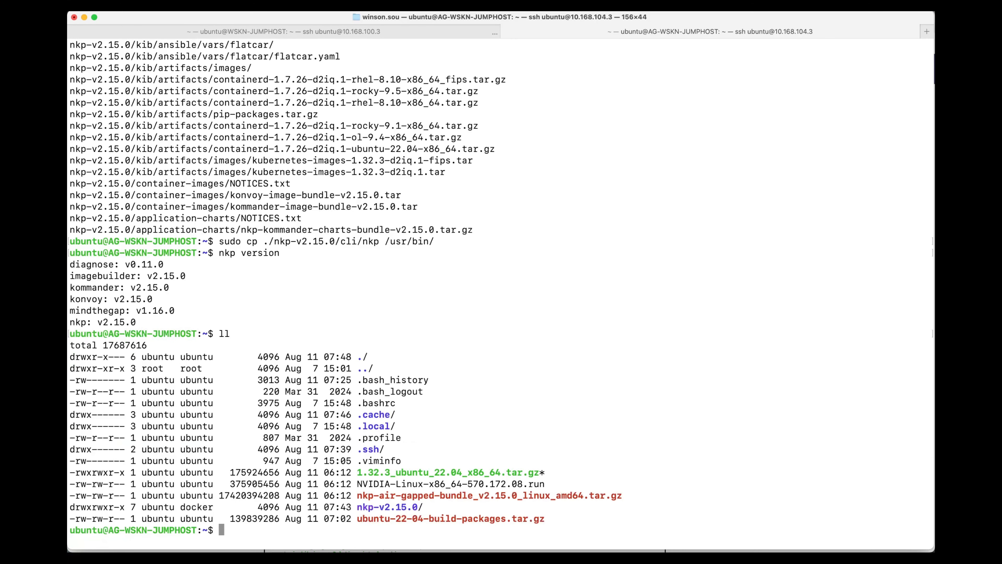
type("cd nkp-v2.15.0/")
key("Return")
type("ll")
key("Return")
Load konvoy-bootstrap-image-v2.15.0.tar into Docker.
type("docker")
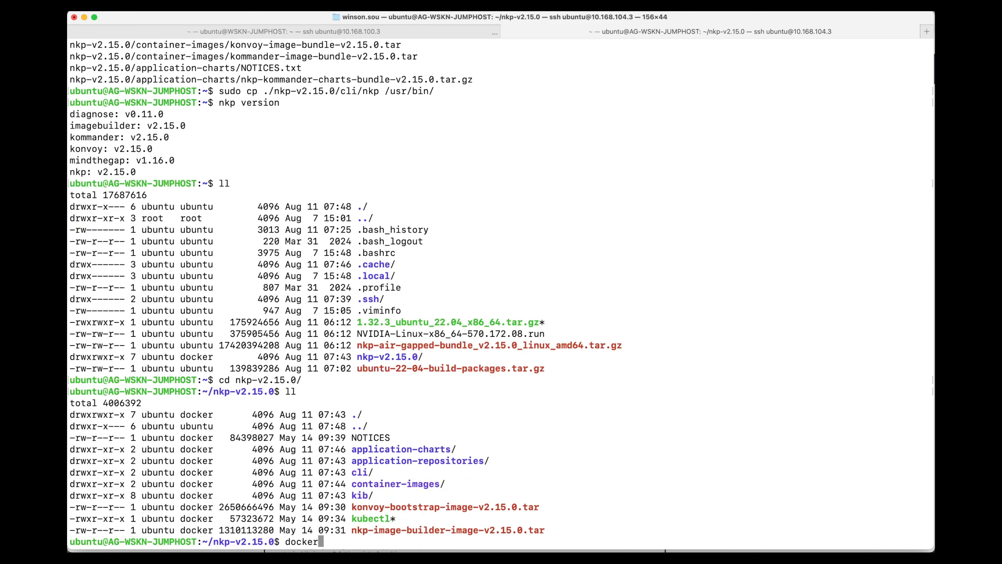
type(" load -i konv")
key("Tab")
key("Return")
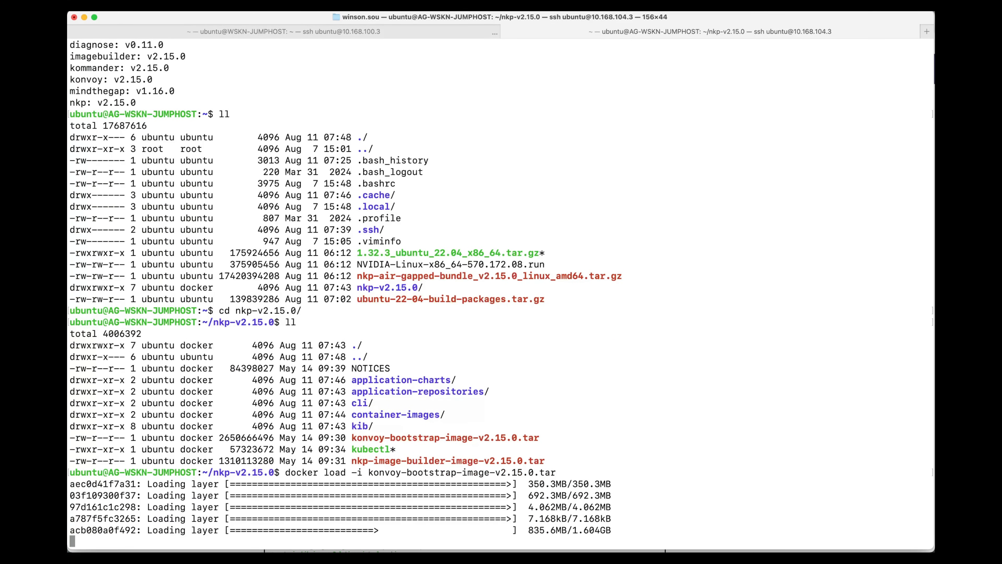
Load nkp-image-builder-image-v2.15.0.tar into Docker.
key("Up")
key("BackSpace")
key("BackSpace")
key("BackSpace")
key("BackSpace")
key("BackSpace")
key("BackSpace")
key("BackSpace")
key("BackSpace")
key("BackSpace")
key("BackSpace")
key("BackSpace")
key("BackSpace")
key("BackSpace")
key("BackSpace")
key("BackSpace")
key("BackSpace")
key("BackSpace")
key("BackSpace")
key("BackSpace")
key("BackSpace")
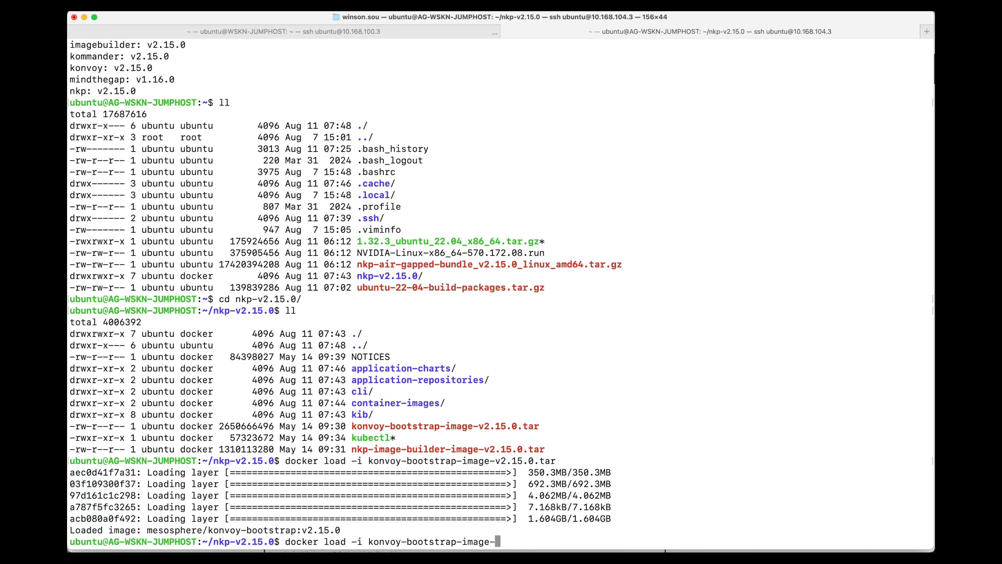
type("nkp-im")
key("Tab")
key("Return")
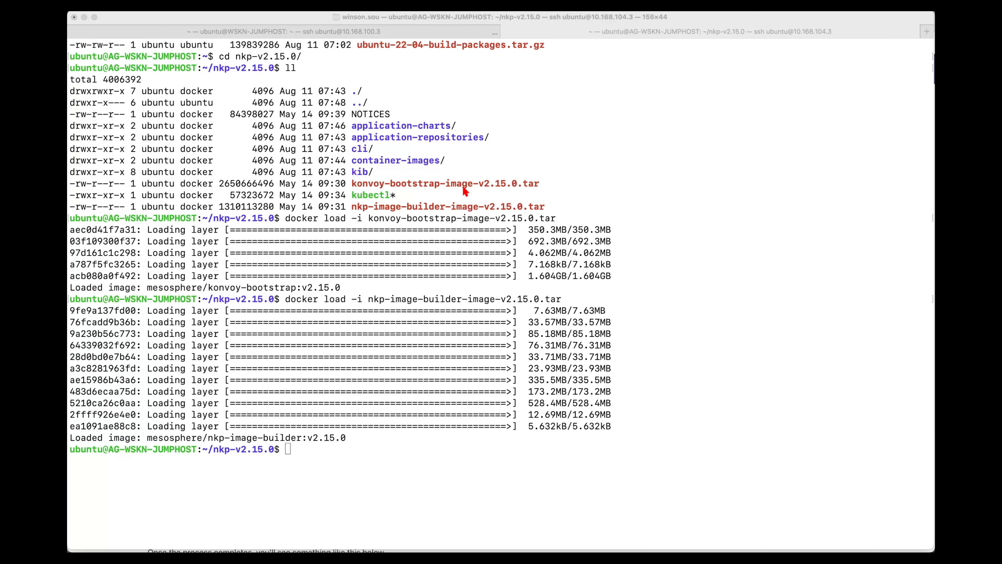
Return to the home directory and copy 1.32.3_ubuntu_22.04_x86_64.tar.gz into ./nkp-v2.15.0/kib/artifacts using the guide's command.
left_click(464, 186)
type("cd ~")
key("Return")
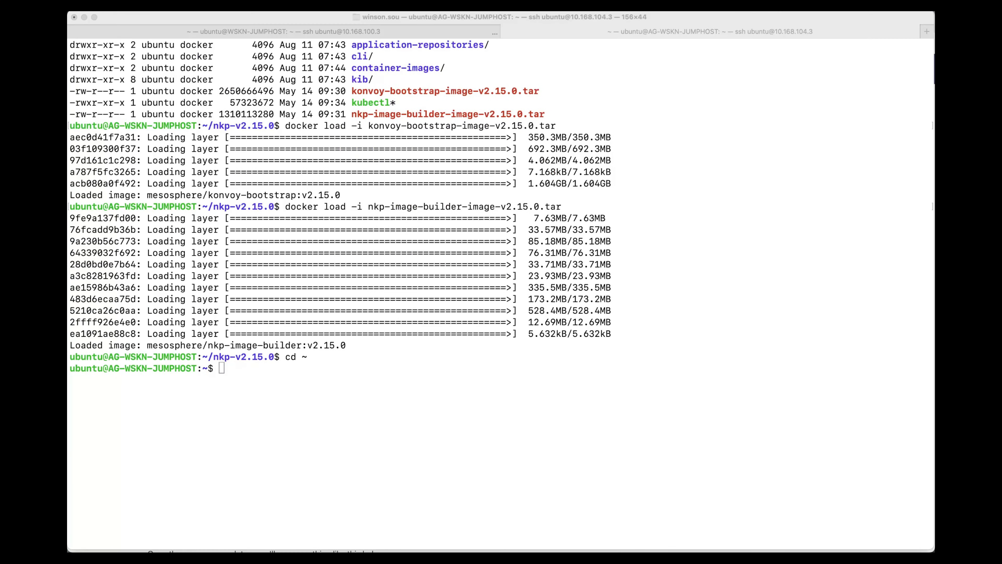
key("super+Tab")
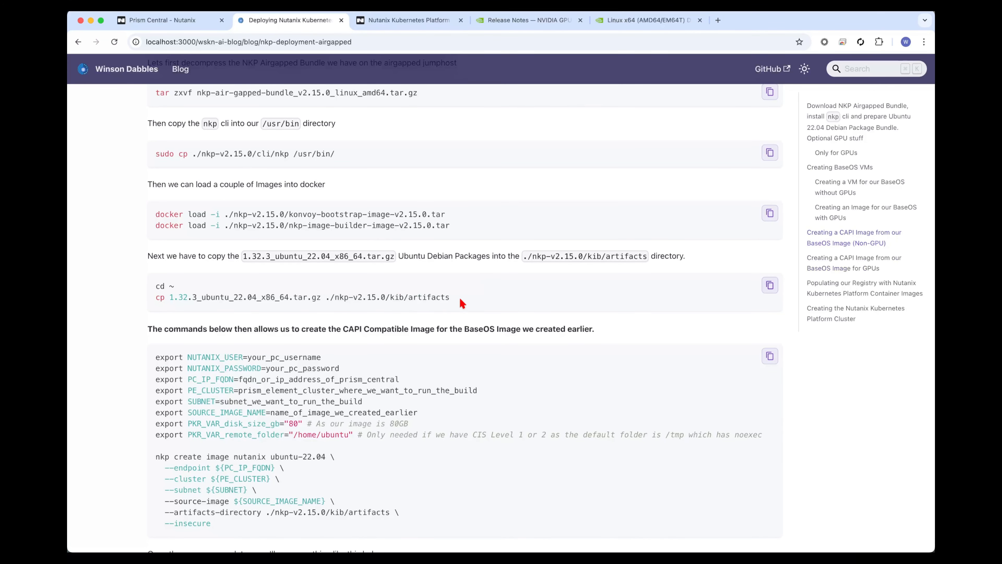
left_click_drag(461, 303, 161, 301)
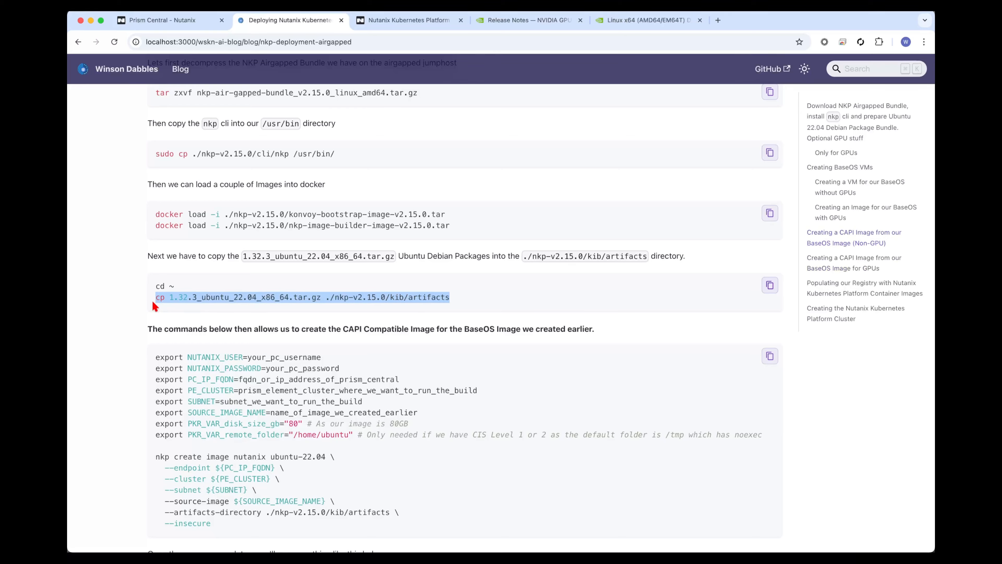
key("super+c")
key("super+Tab")
key("super+v")
key("Return")
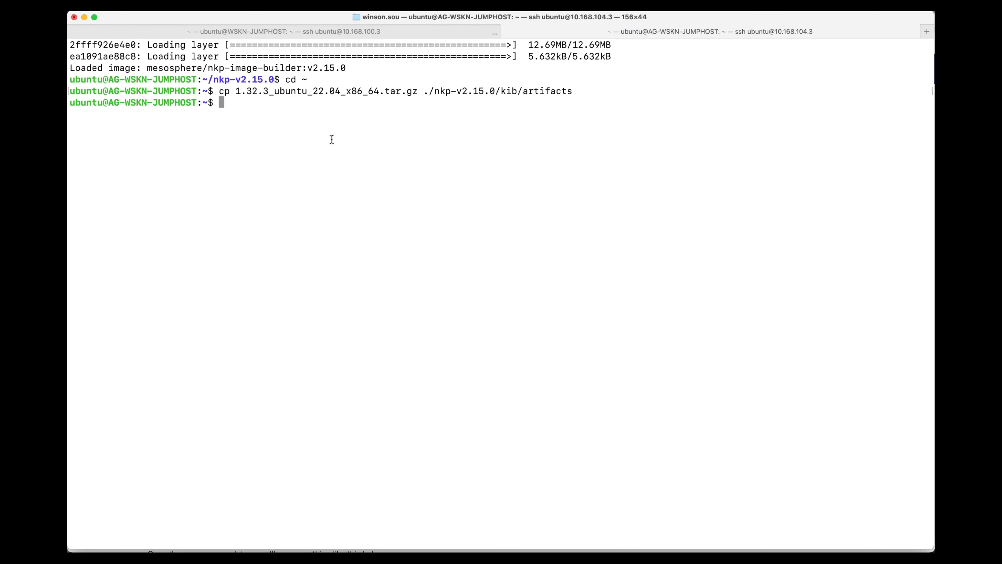
List ./nkp-v2.15.0/kib/artifacts to check for the copied Ubuntu package archive.
left_click_drag(419, 92, 577, 92)
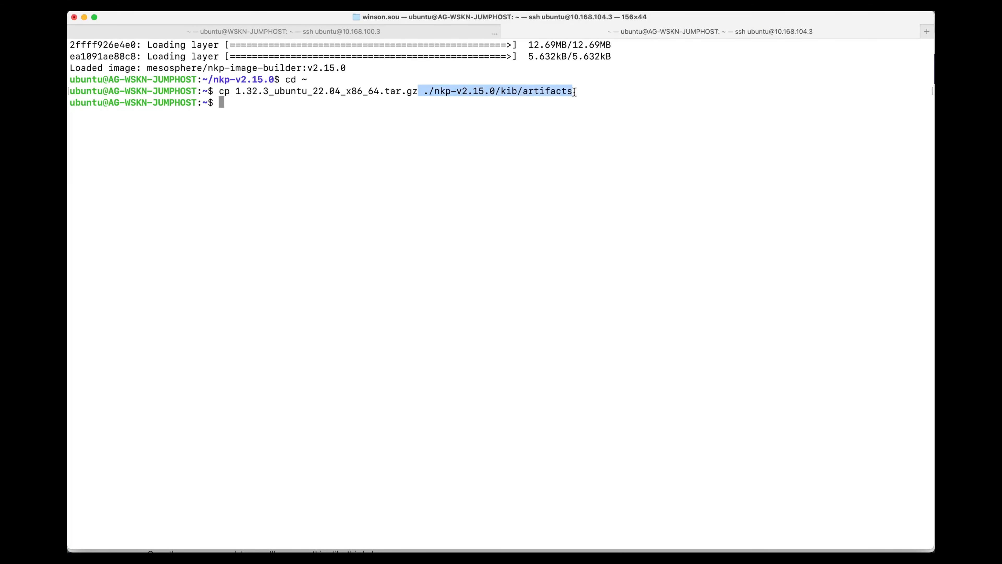
key("super+c")
type("ls")
key("super+v")
key("Return")
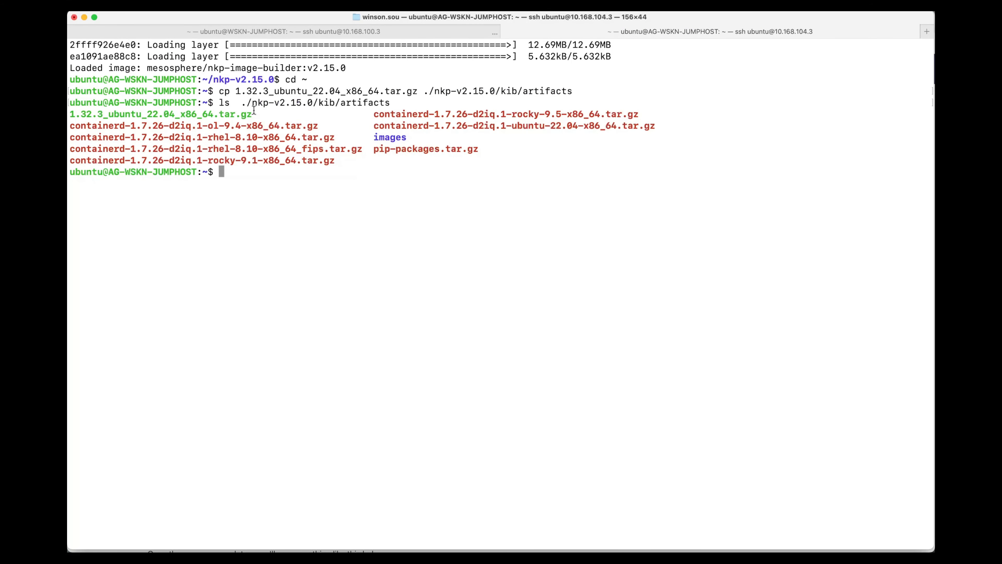
left_click_drag(254, 110, 70, 114)
key("super+c")
Paste the guide's export lines from PC_IP_FQDN through PKR_VAR_remote_folder at the jumphost prompt without running them.
key("super+Tab")
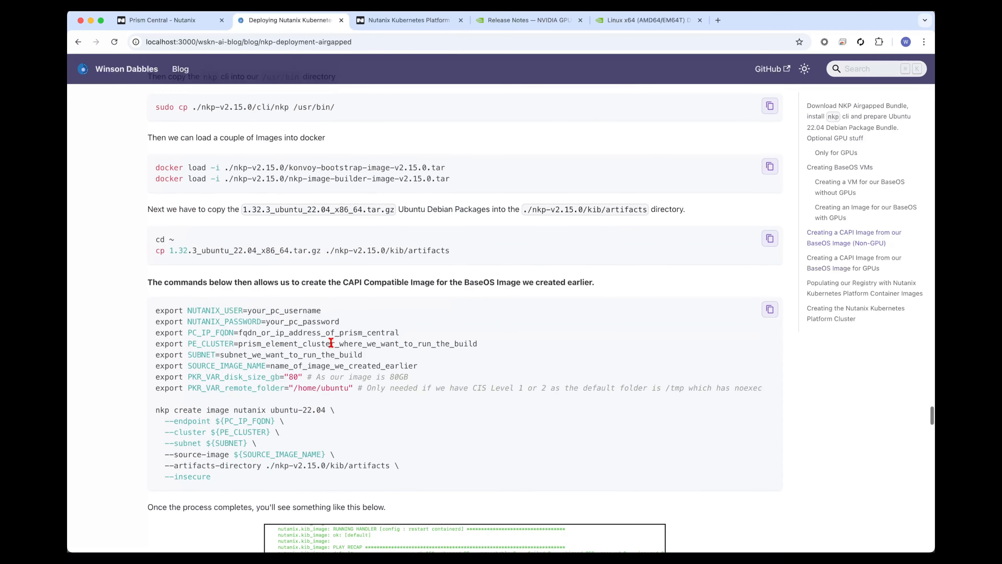
left_click_drag(154, 330, 396, 396)
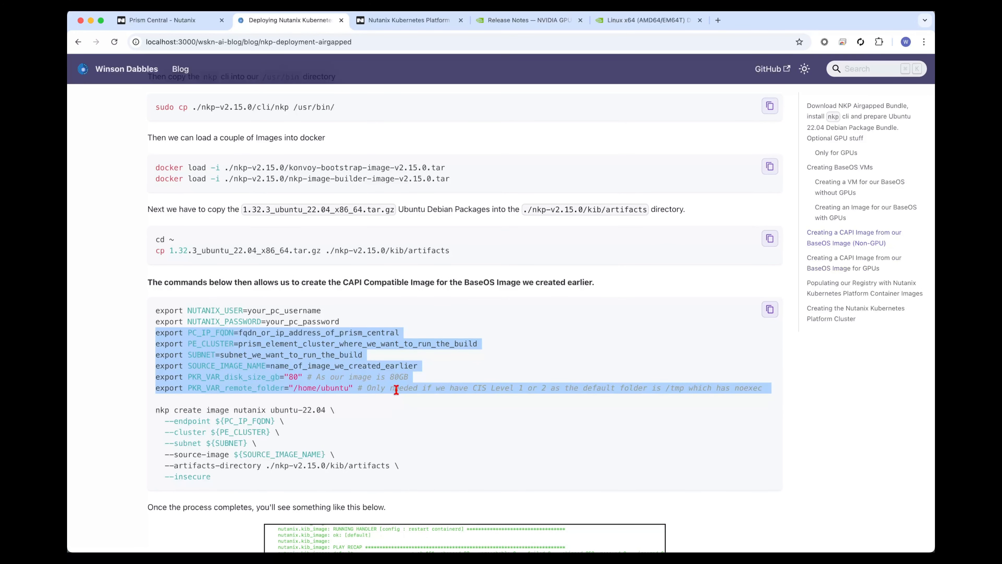
key("super+Tab")
key("super+v")
key("ctrl+a")
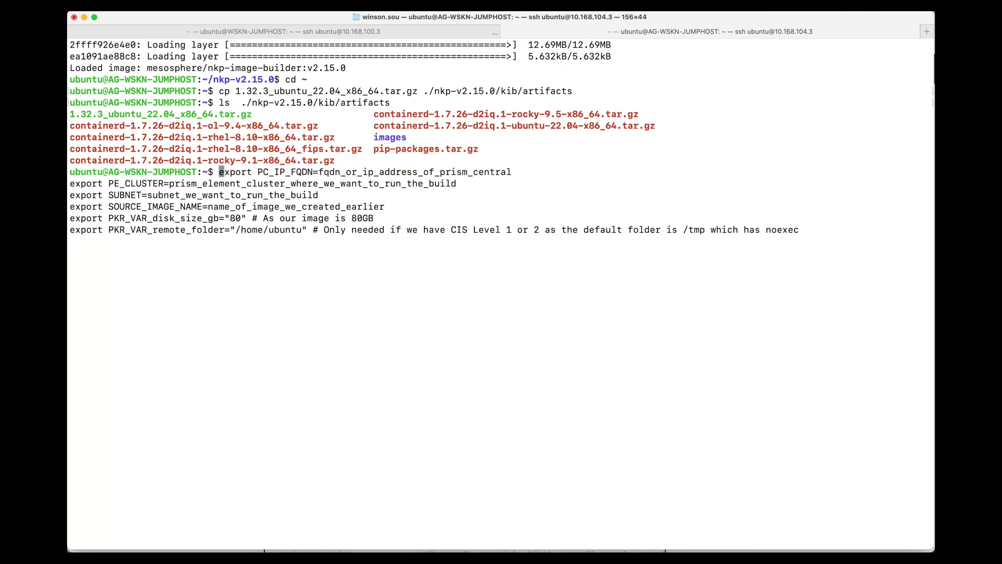
Replace the PC_IP_FQDN placeholder in the export block with pc.wskn.local.
key("alt+Right")
key("alt+Right")
key("alt+Right")
key("alt+Right")
key("alt+Right")
key("alt+Right")
key("alt+Right")
key("alt+Right")
key("alt+Right")
key("alt+Right")
key("alt+Right")
key("alt+BackSpace")
key("alt+BackSpace")
key("alt+BackSpace")
key("alt+BackSpace")
key("alt+BackSpace")
key("alt+BackSpace")
key("alt+BackSpace")
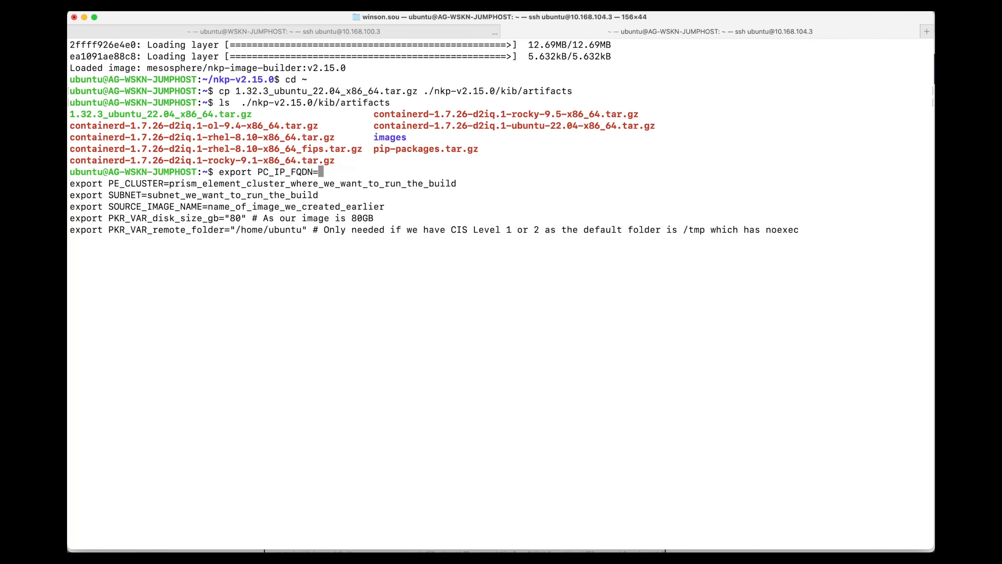
type("pc.wskn.local")
Replace the PE_CLUSTER placeholder with WSKN-MGMT, consulting Prism Central and opening its subnets list.
key("alt+Right")
key("alt+Right")
key("alt+Right")
key("alt+Right")
key("alt+Right")
key("alt+Right")
key("alt+Right")
key("alt+Right")
key("alt+Right")
key("alt+Right")
key("alt+Right")
key("alt+Right")
key("alt+Right")
key("alt+BackSpace")
key("alt+BackSpace")
key("alt+BackSpace")
key("alt+BackSpace")
key("alt+BackSpace")
key("alt+BackSpace")
key("alt+BackSpace")
key("alt+BackSpace")
key("alt+BackSpace")
key("alt+BackSpace")
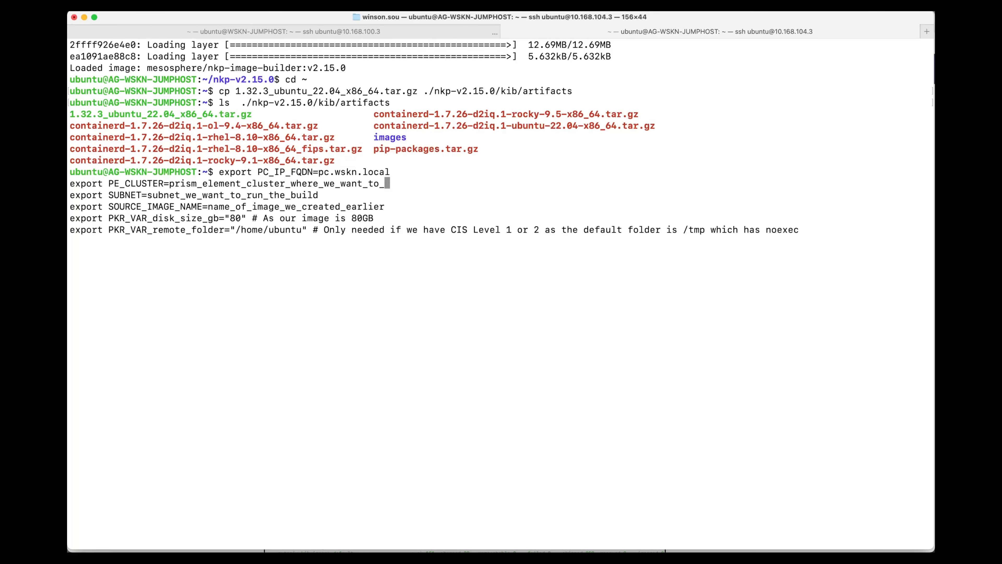
key("super+Tab")
left_click(170, 20)
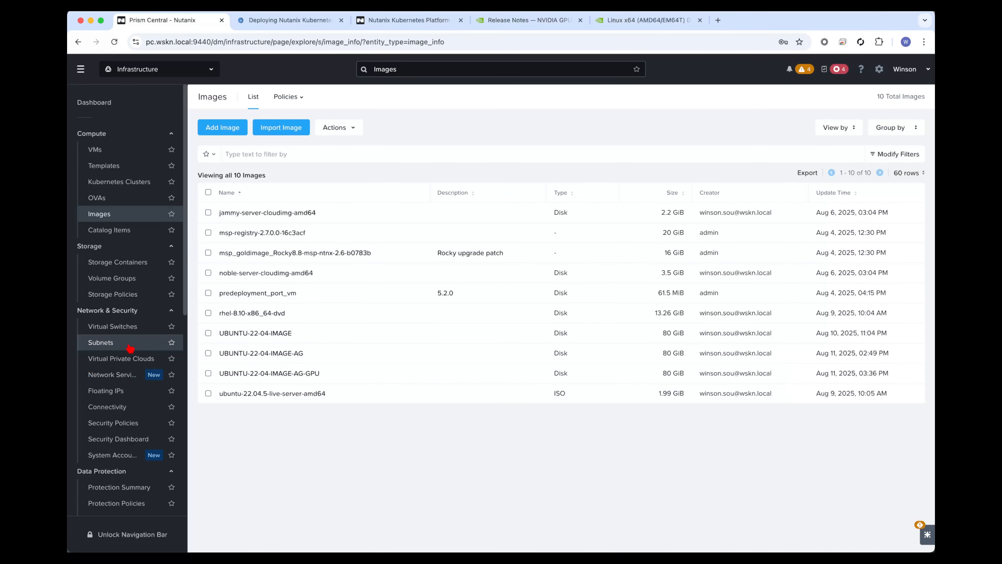
left_click(118, 342)
key("super+Tab")
key("super+v")
Replace the SUBNET placeholder in the export block with MGMT-AIRGAPPED, copied from the Prism Central subnets list.
key("alt+Right")
key("alt+Right")
key("alt+Right")
key("alt+Right")
key("alt+Right")
key("alt+Right")
key("alt+Right")
key("alt+Right")
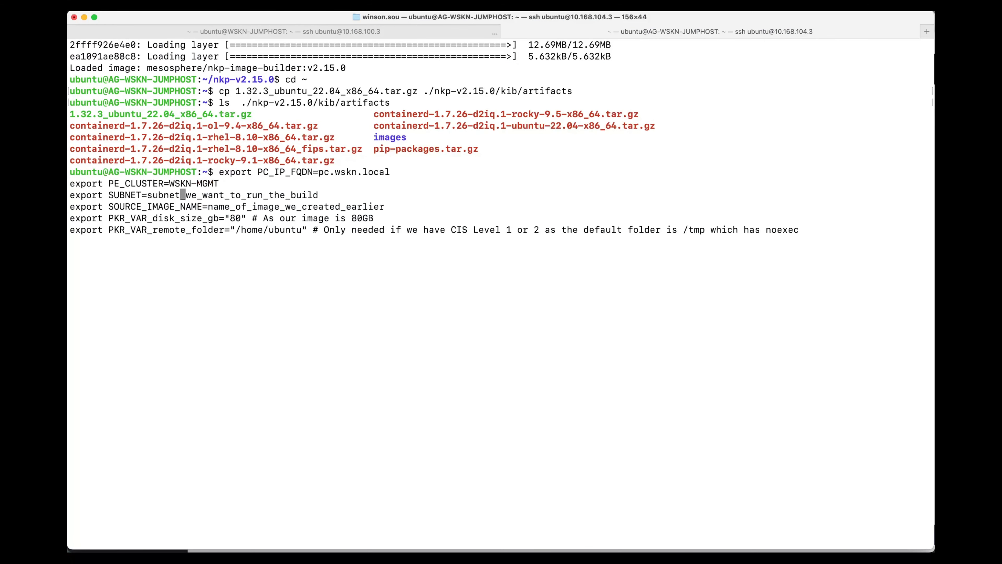
key("alt+Right")
key("alt+BackSpace")
key("alt+BackSpace")
key("alt+BackSpace")
key("alt+BackSpace")
key("alt+BackSpace")
key("alt+BackSpace")
key("alt+BackSpace")
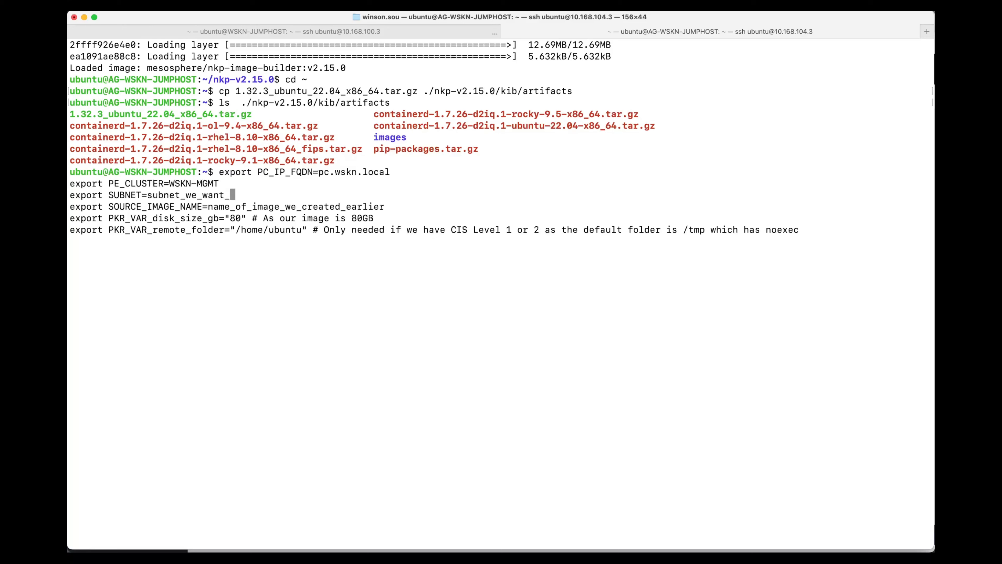
key("super+Tab")
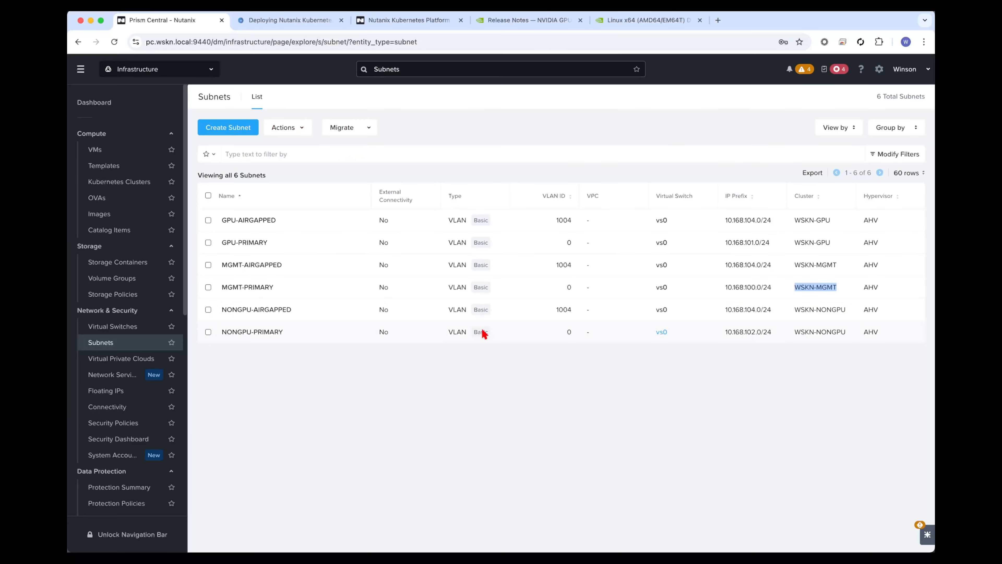
triple_click(298, 271)
key("super+c")
key("super+Tab")
key("super+v")
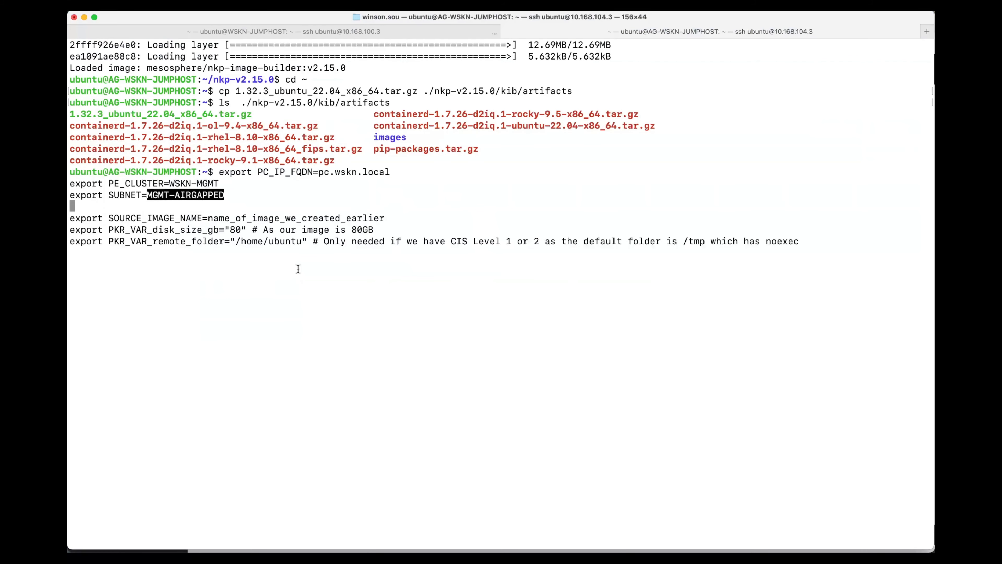
Replace the SOURCE_IMAGE_NAME placeholder in the export block with UBUNTU-22-04-IMAGE-AG, copied from the Prism Central images list.
key("alt+Right")
key("alt+Right")
key("alt+Right")
key("alt+Right")
key("alt+Right")
key("alt+Right")
key("alt+Right")
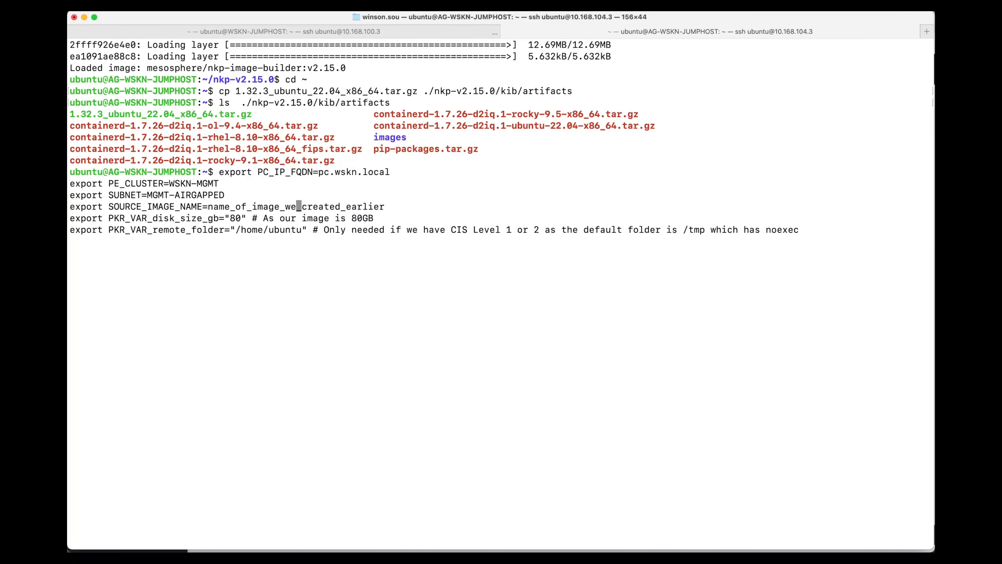
key("alt+BackSpace")
key("alt+BackSpace")
key("alt+BackSpace")
key("alt+BackSpace")
key("alt+BackSpace")
key("alt+BackSpace")
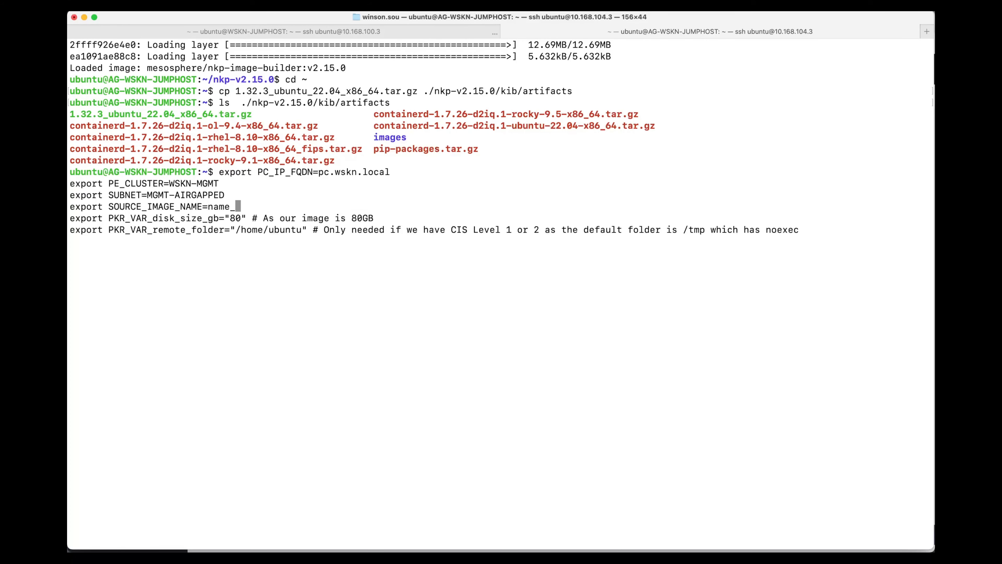
key("super+Tab")
left_click(119, 214)
triple_click(332, 349)
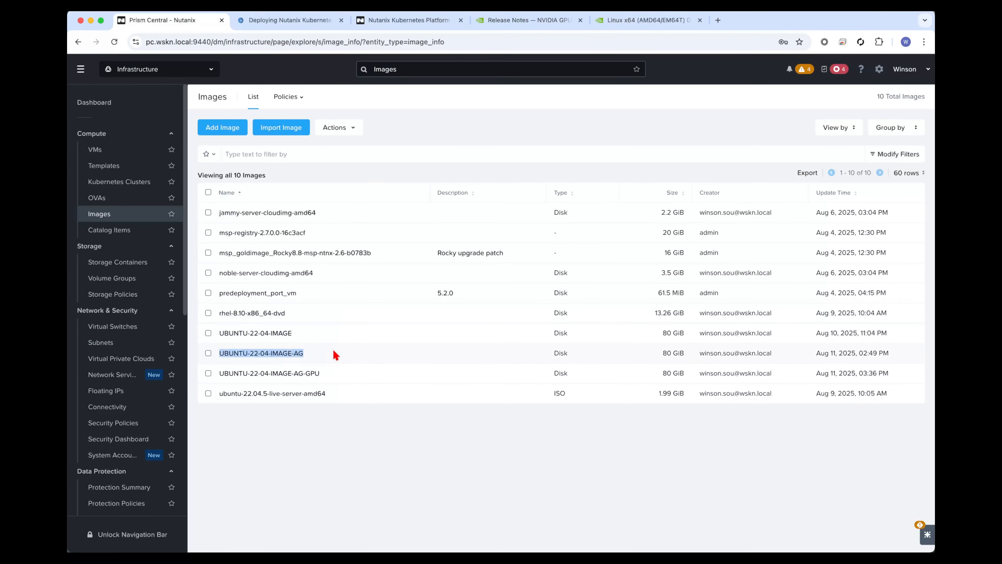
key("super+c")
key("super+Tab")
key("super+v")
Run the completed export block, from PC_IP_FQDN through PKR_VAR_remote_folder, at the jumphost prompt.
key("alt+Right")
key("alt+Right")
key("alt+Right")
key("alt+Right")
key("alt+Right")
key("alt+Right")
key("alt+Right")
key("alt+Right")
key("alt+Right")
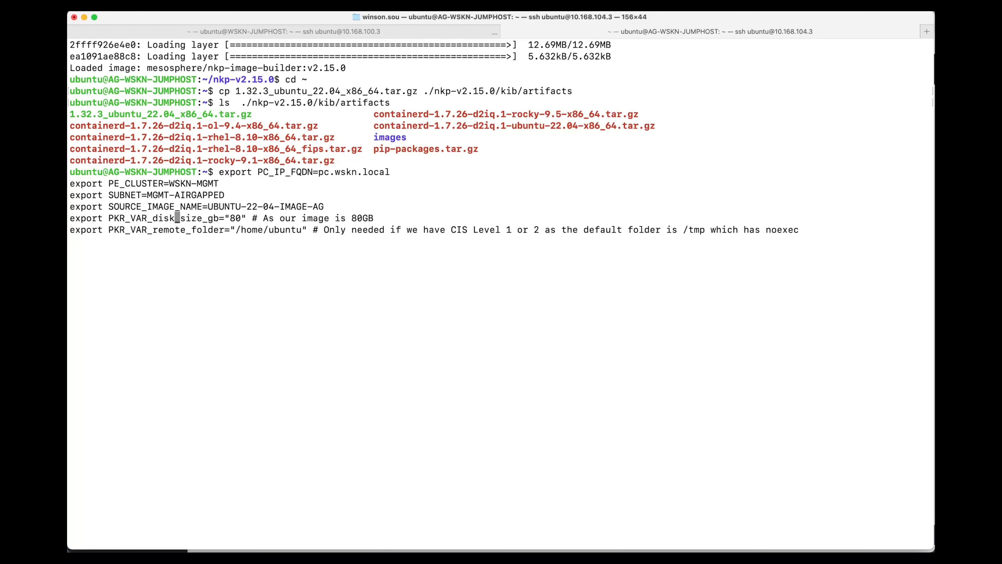
key("alt+Right")
key("alt+Right")
key("alt+Right")
key("alt+Right")
key("alt+Right")
key("alt+Right")
key("alt+Right")
key("Return")
Copy the guide's non-GPU nkp create image nutanix ubuntu-22.04 command, through --insecure, and run it on the jumphost.
key("super+Tab")
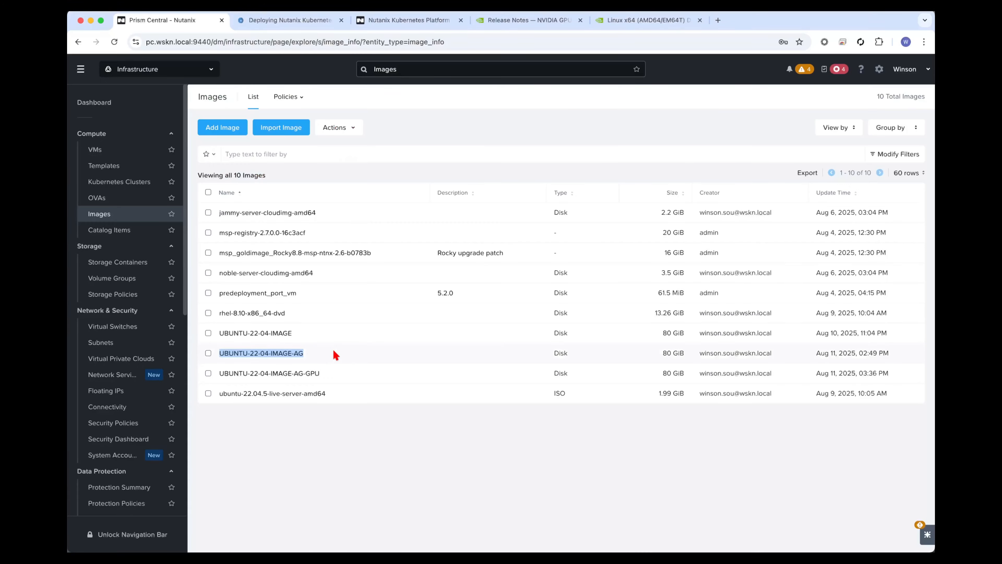
left_click(349, 358)
left_click(302, 23)
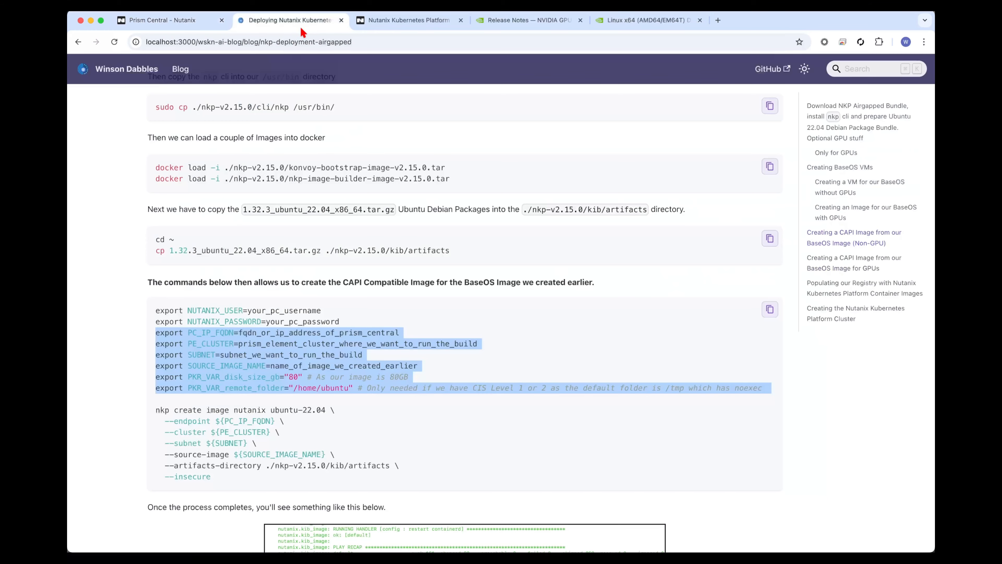
left_click(318, 450)
left_click_drag(239, 479, 155, 409)
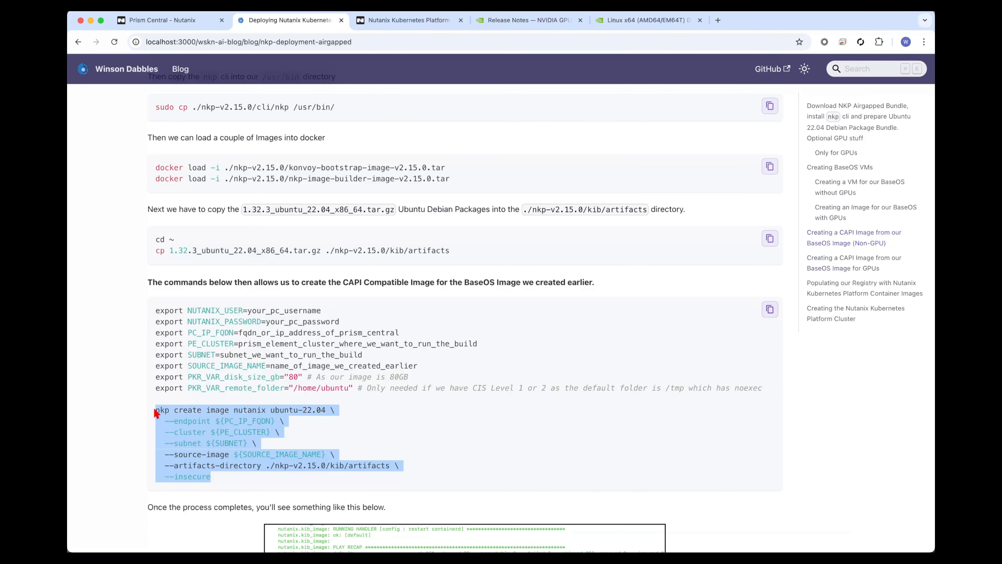
key("super+c")
key("super+Tab")
key("super+v")
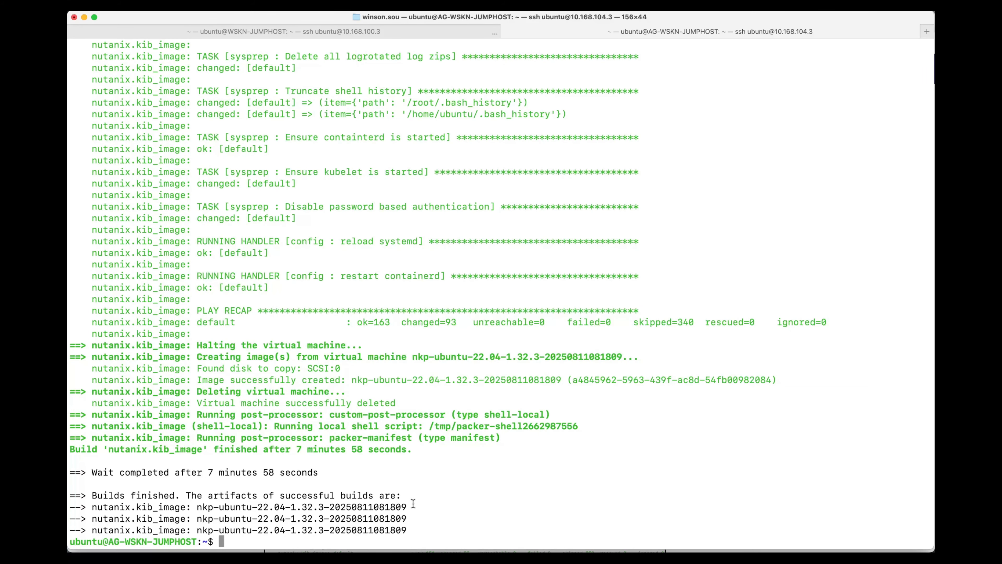
left_click_drag(410, 506, 199, 510)
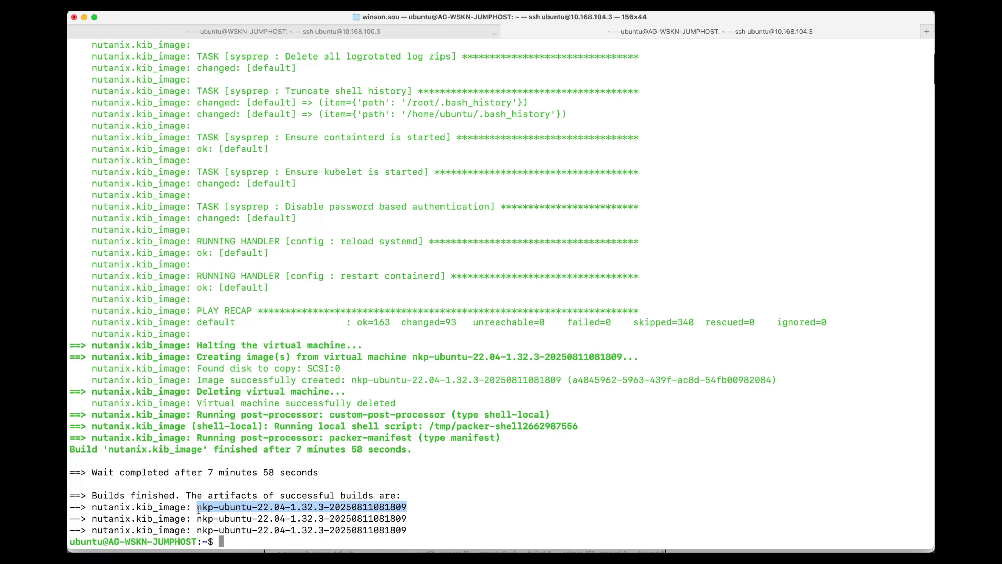
key("super+Tab")
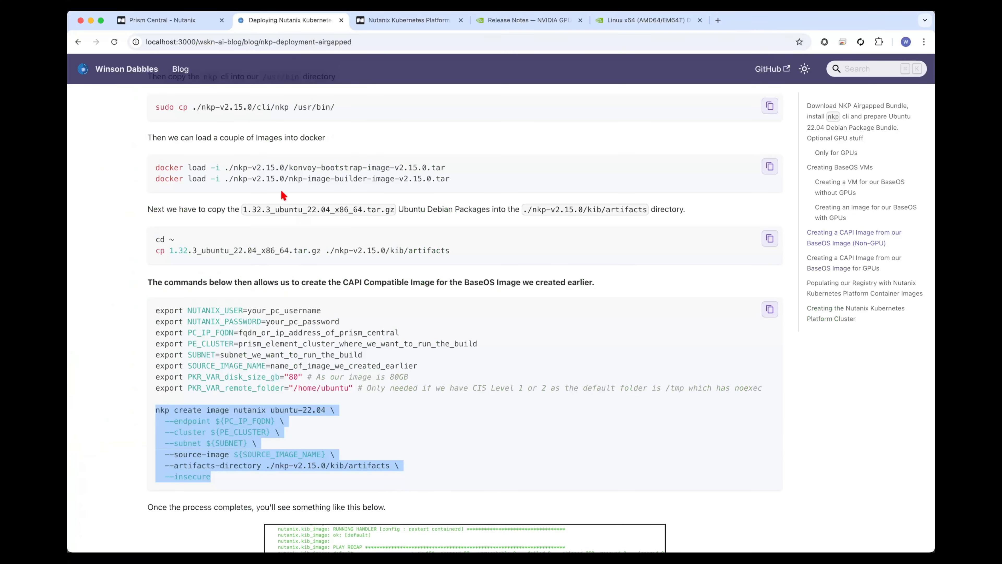
left_click(185, 22)
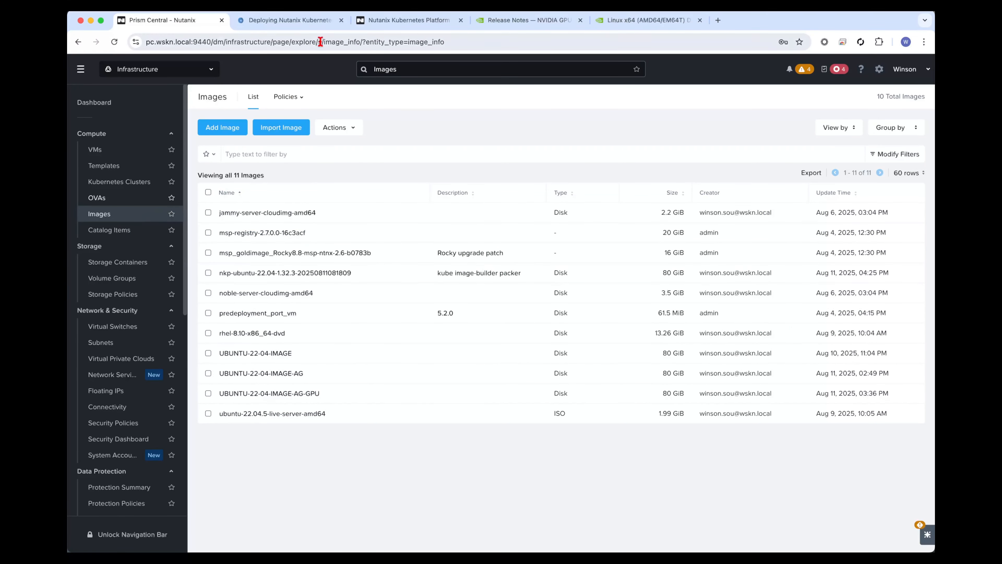
left_click(253, 99)
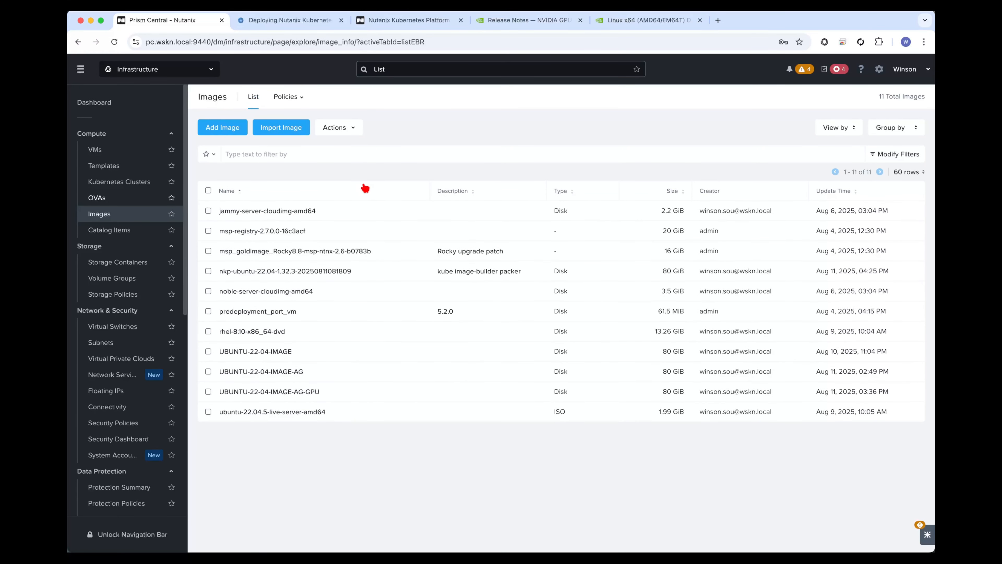
key("super+f")
key("super+v")
key("Escape")
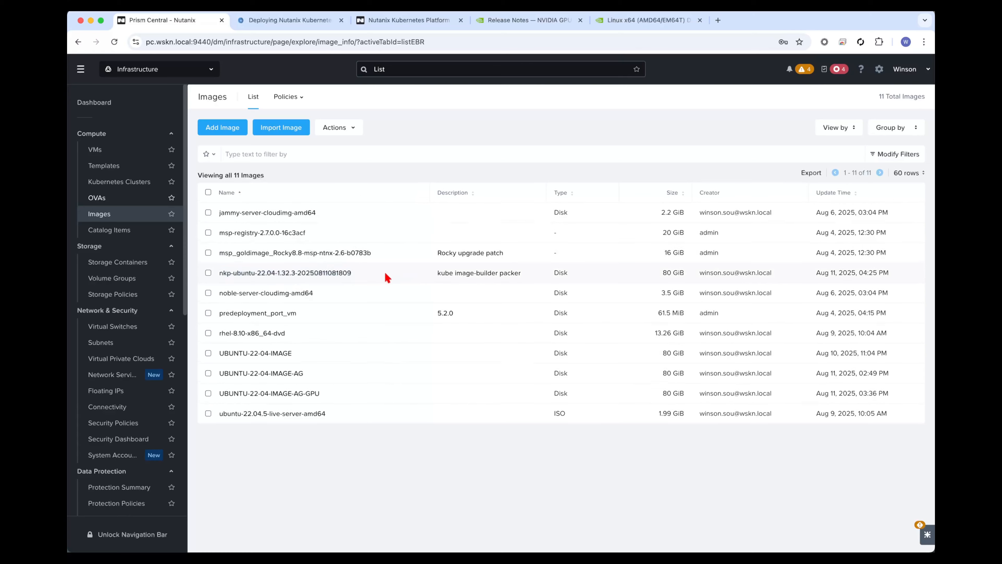
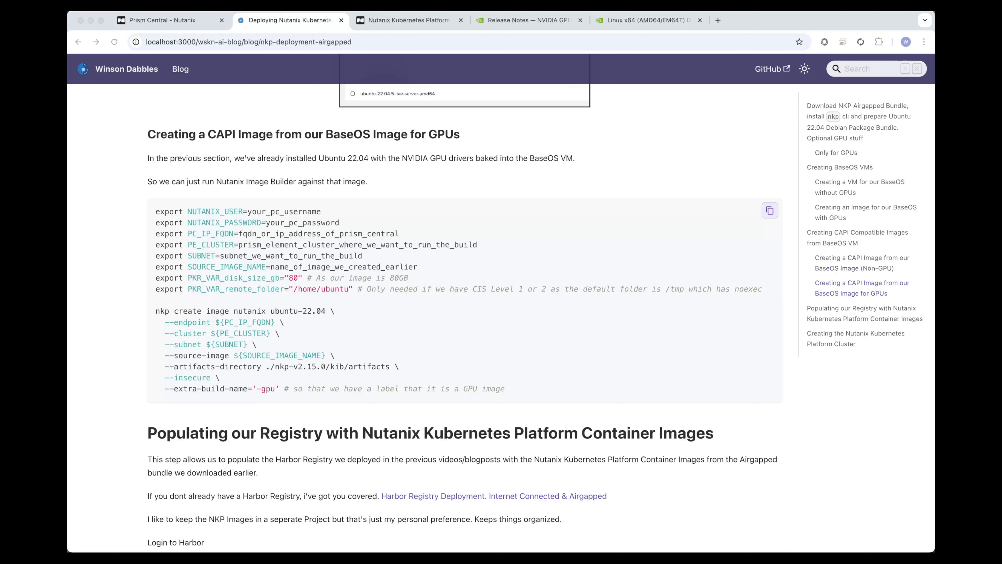
Copy the guide's GPU export lines, from PC_IP_FQDN through PKR_VAR_remote_folder, to the jumphost prompt in Terminal.
left_click(312, 245)
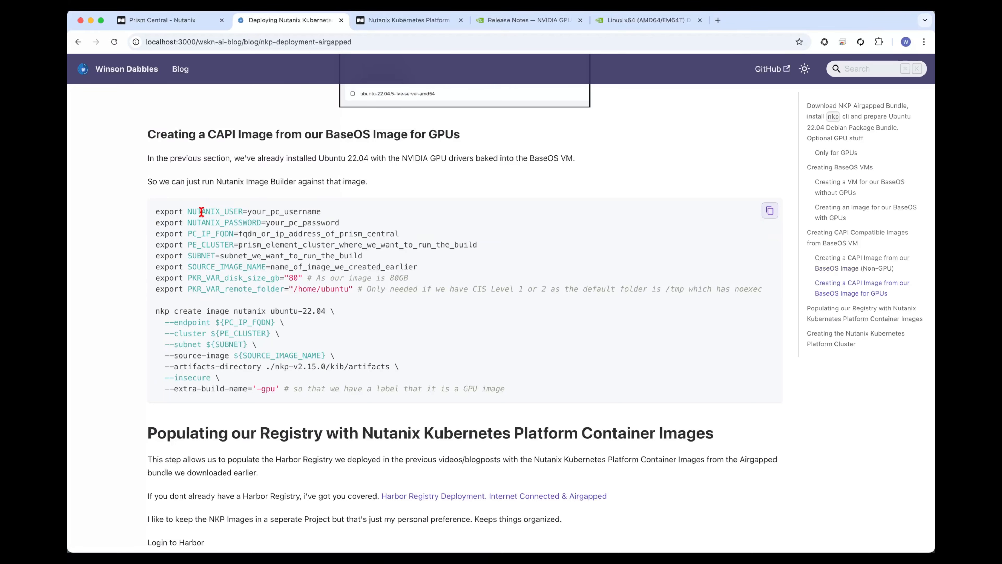
left_click_drag(157, 235, 306, 301)
key("super+c")
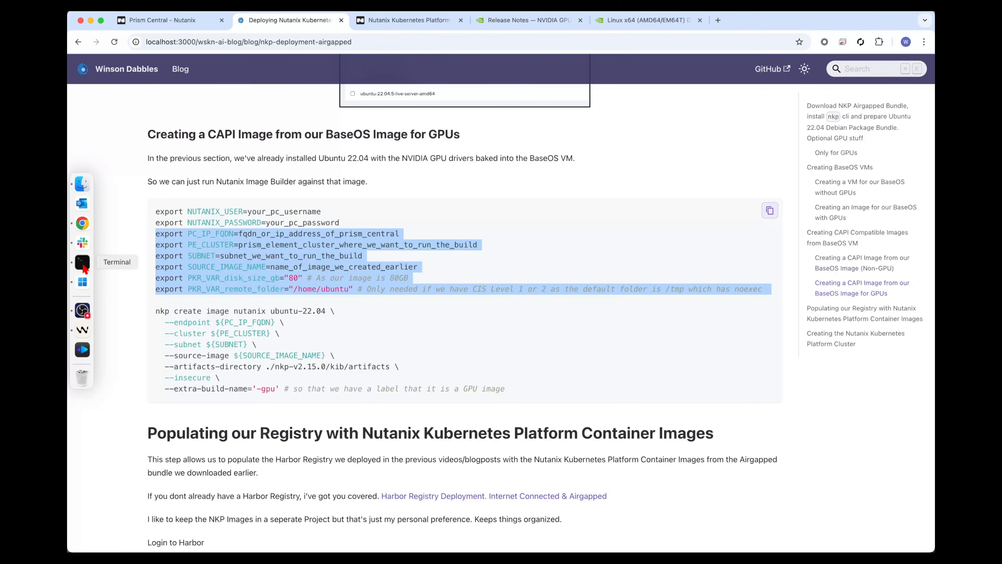
left_click(81, 265)
key("super+v")
Replace the PC_IP_FQDN placeholder in the pasted export block with pc.wskn.local.
key("alt+Left")
key("alt+Left")
key("alt+Left")
key("alt+Left")
key("alt+Left")
key("alt+Left")
key("alt+Left")
key("alt+Left")
key("alt+Left")
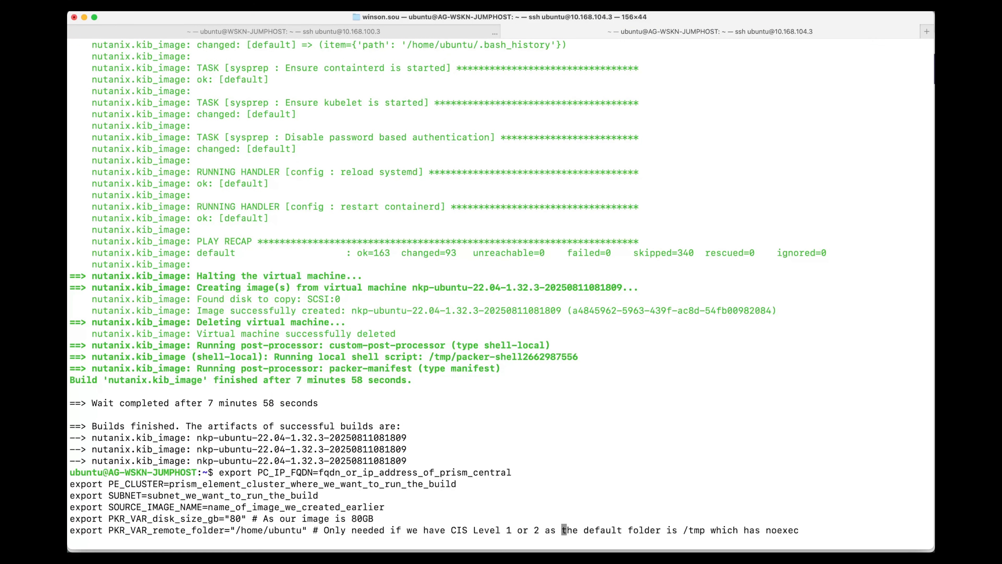
key("ctrl+a")
key("alt+Right")
key("alt+Right")
key("alt+Right")
key("alt+Right")
key("alt+Right")
key("alt+Right")
key("alt+Right")
key("alt+Right")
key("alt+Right")
key("alt+Right")
key("alt+Right")
key("alt+BackSpace")
key("alt+BackSpace")
key("alt+BackSpace")
key("alt+BackSpace")
key("alt+BackSpace")
key("alt+BackSpace")
key("alt+BackSpace")
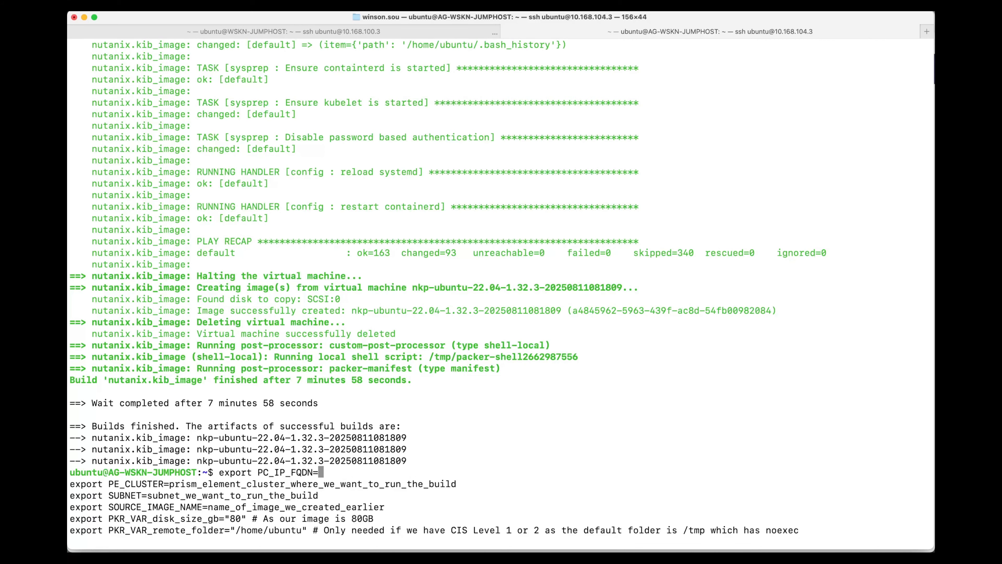
type("pc.wskn.local")
Replace the PE_CLUSTER placeholder with WSKN-MGMT, copied from the Prism Central subnets list.
key("alt+Right")
key("alt+Right")
key("alt+Right")
key("alt+Right")
key("alt+Right")
key("alt+Right")
key("alt+Right")
key("alt+Right")
key("alt+Right")
key("alt+Right")
key("alt+Right")
key("alt+Right")
key("alt+Right")
key("alt+BackSpace")
key("alt+BackSpace")
key("alt+BackSpace")
key("alt+BackSpace")
key("alt+BackSpace")
key("alt+BackSpace")
key("alt+BackSpace")
key("alt+BackSpace")
key("alt+BackSpace")
key("alt+BackSpace")
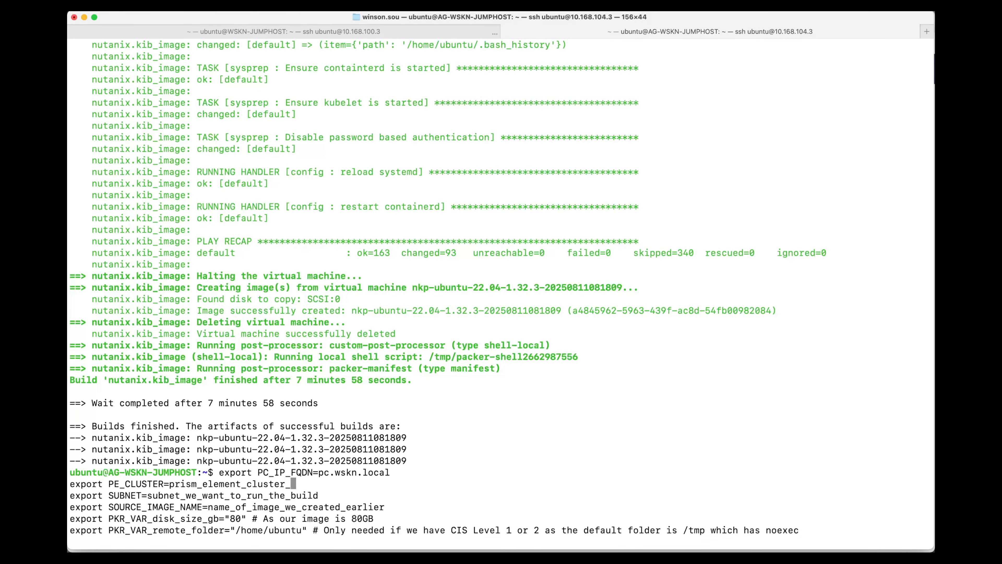
key("super+Tab")
left_click(127, 343)
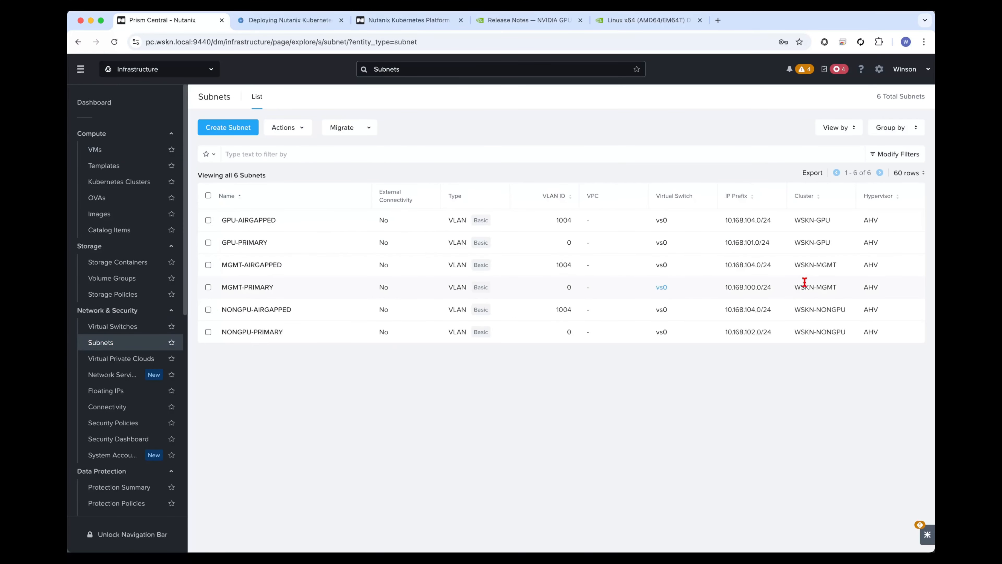
triple_click(823, 267)
key("super+c")
key("super+Tab")
key("super+v")
Replace the SUBNET placeholder with MGMT-AIRGAPPED, copied from the Prism Central subnets list.
key("alt+Right")
key("alt+Right")
key("alt+Right")
key("alt+Right")
key("alt+Right")
key("alt+Right")
key("alt+Right")
key("alt+Right")
key("alt+Right")
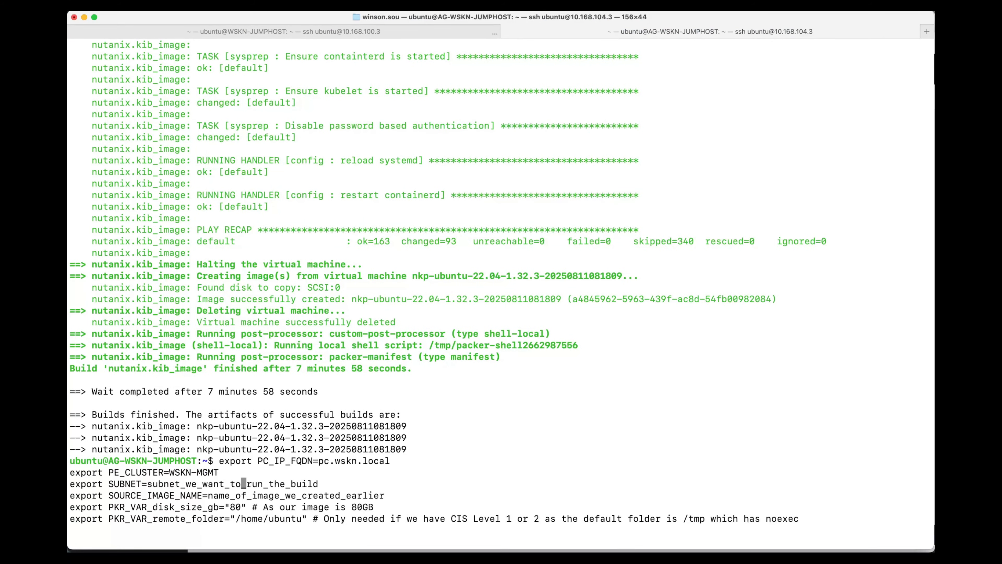
key("alt+BackSpace")
key("alt+BackSpace")
key("alt+BackSpace")
key("alt+BackSpace")
key("alt+BackSpace")
key("alt+BackSpace")
key("alt+BackSpace")
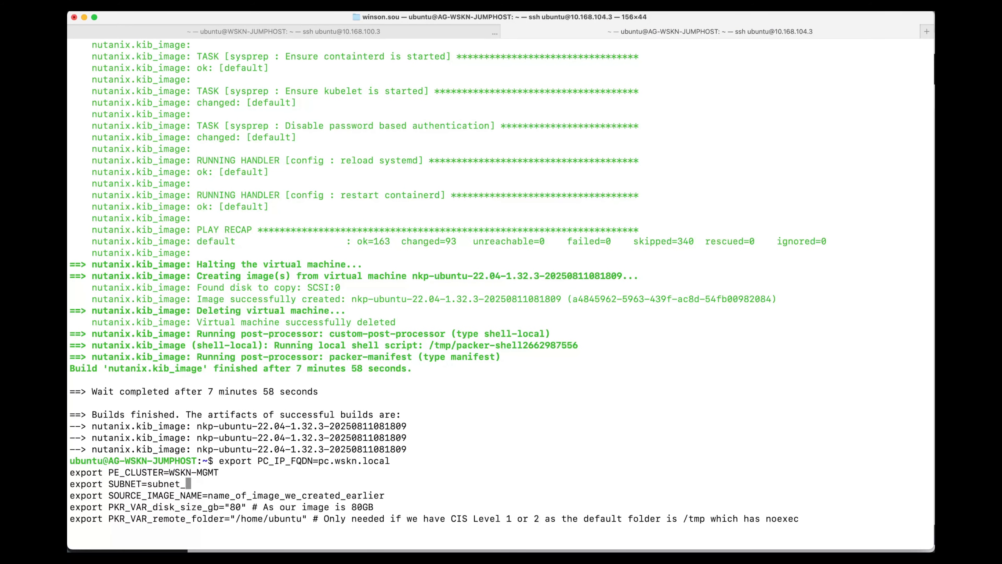
key("super+Tab")
triple_click(328, 261)
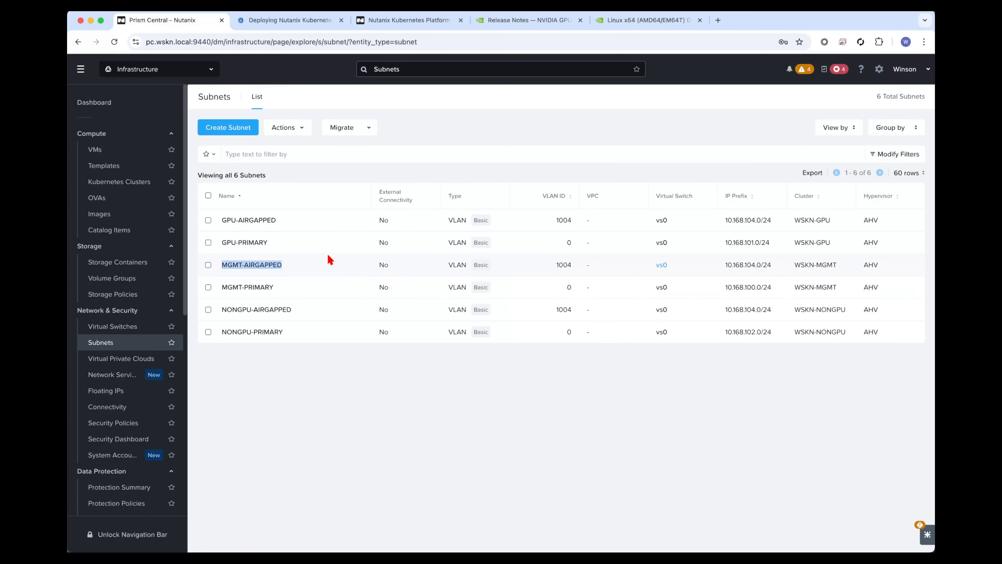
key("super+c")
key("super+Tab")
key("super+v")
Replace the SOURCE_IMAGE_NAME placeholder with UBUNTU-22-04-IMAGE-AG-GPU, copied from the Prism Central images list.
key("alt+Right")
key("alt+Right")
key("alt+Right")
key("alt+Right")
key("alt+Right")
key("alt+Right")
key("alt+Right")
key("alt+Right")
key("alt+Right")
key("alt+Right")
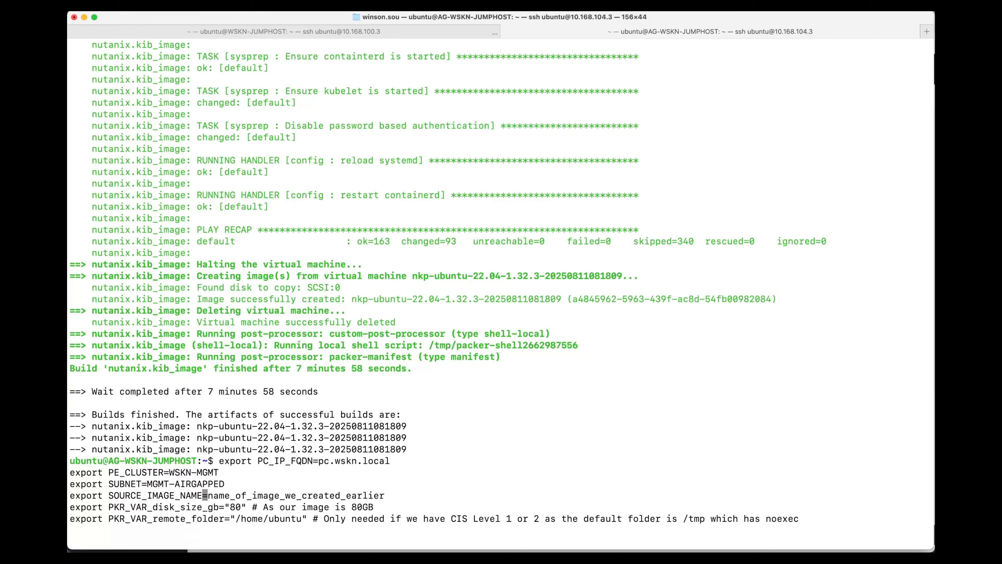
key("alt+BackSpace")
key("alt+BackSpace")
key("alt+BackSpace")
key("alt+BackSpace")
key("alt+BackSpace")
key("alt+BackSpace")
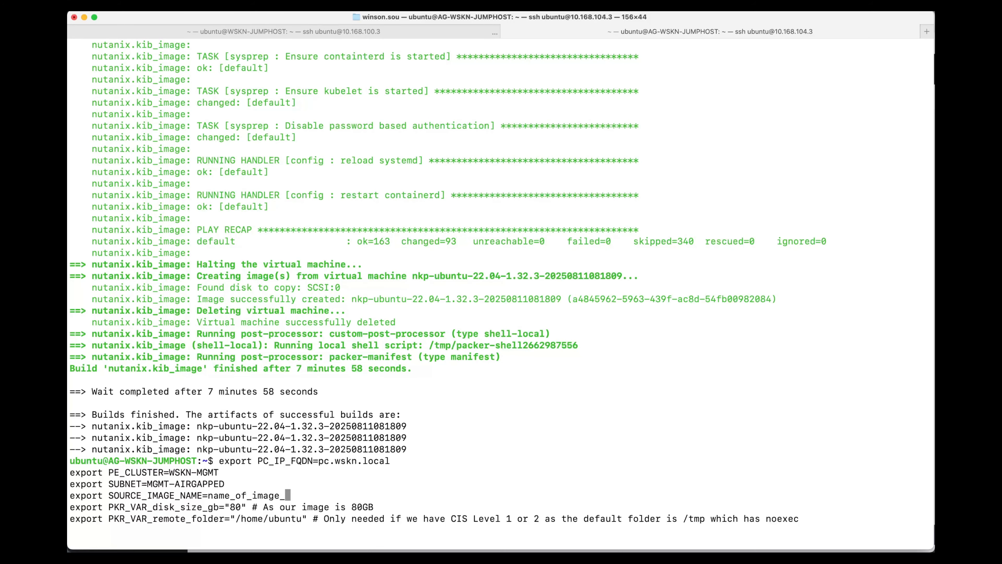
key("super+Tab")
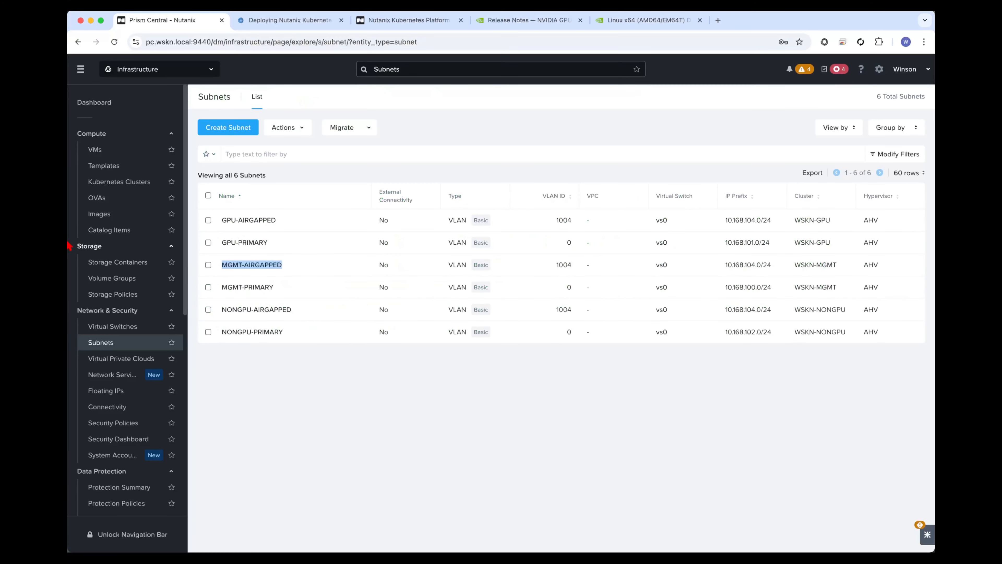
left_click(95, 215)
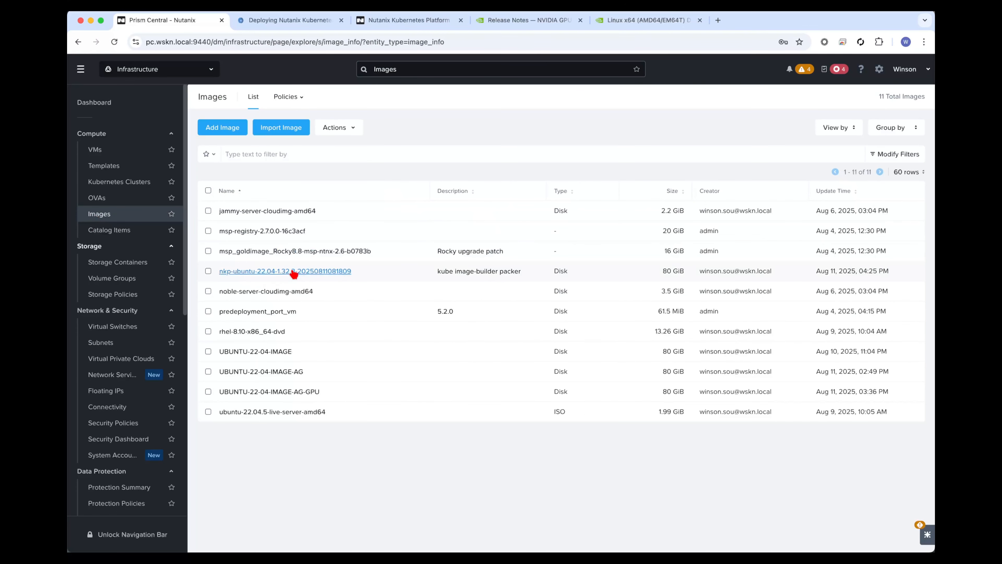
triple_click(332, 389)
key("super+c")
key("super+Tab")
key("super+v")
Run the edited GPU export block at the jumphost prompt, keeping the disk size and remote folder values.
key("alt+Right")
key("alt+Right")
key("alt+Right")
key("alt+Right")
key("alt+Right")
key("alt+Right")
key("alt+Right")
key("alt+Right")
key("alt+Right")
key("alt+Right")
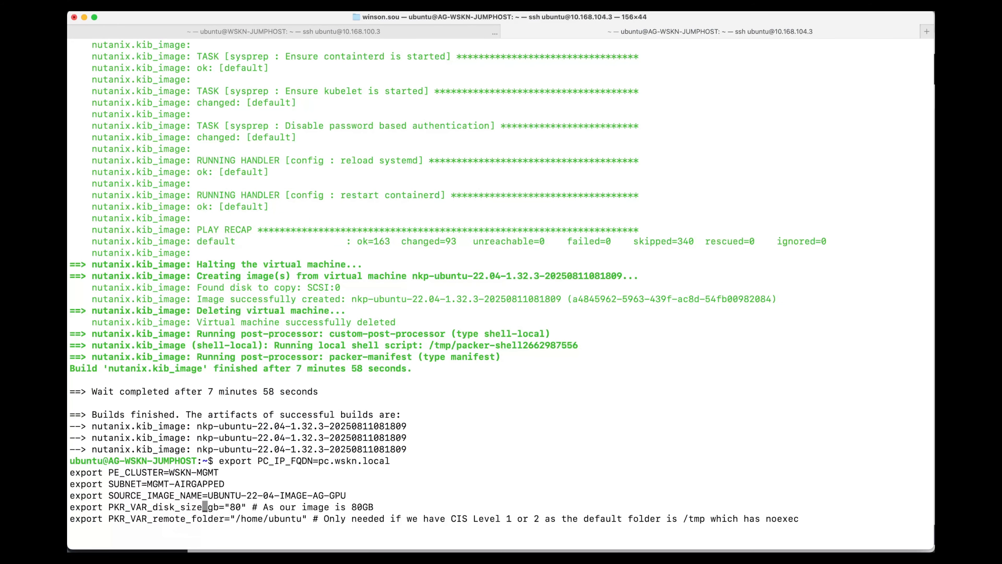
key("alt+Right")
key("alt+Right")
key("alt+Right")
key("alt+Right")
key("alt+Right")
key("alt+Right")
key("alt+Right")
key("Return")
Copy the guide's GPU nkp create image nutanix ubuntu-22.04 command, through --extra-build-name='-gpu', and run it on the jumphost.
key("super+Tab")
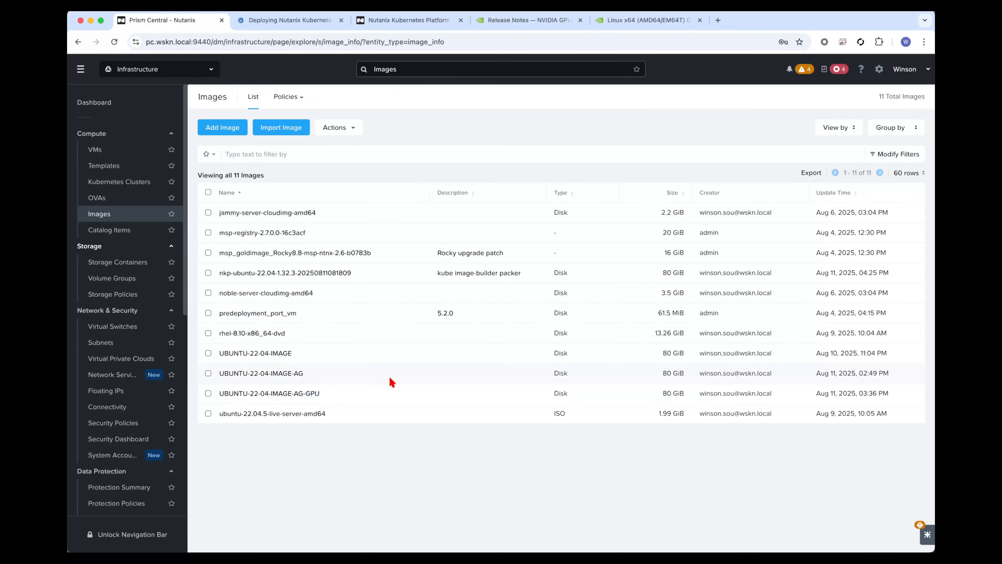
left_click(310, 22)
scroll(355, 311, "down", 1)
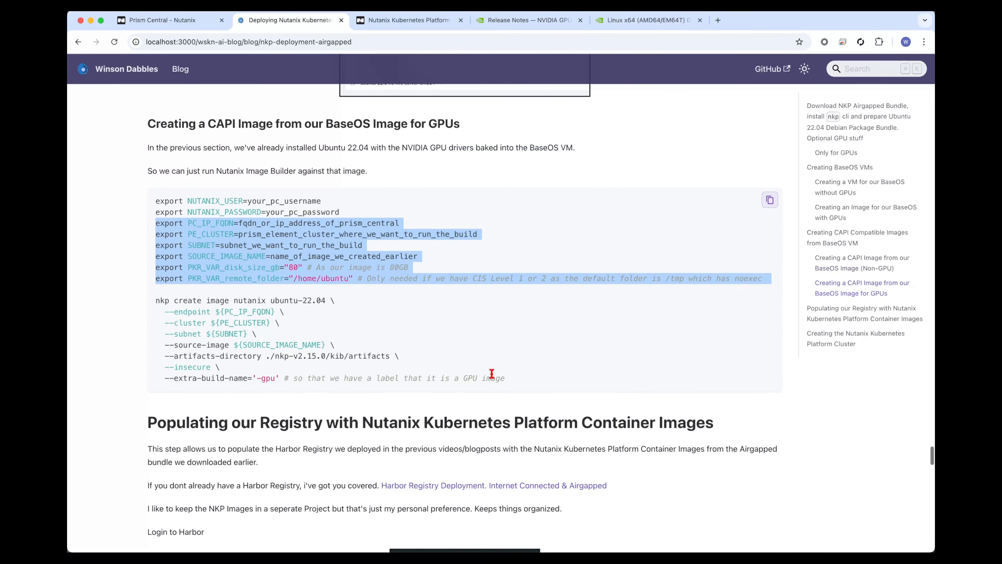
left_click_drag(280, 379, 148, 308)
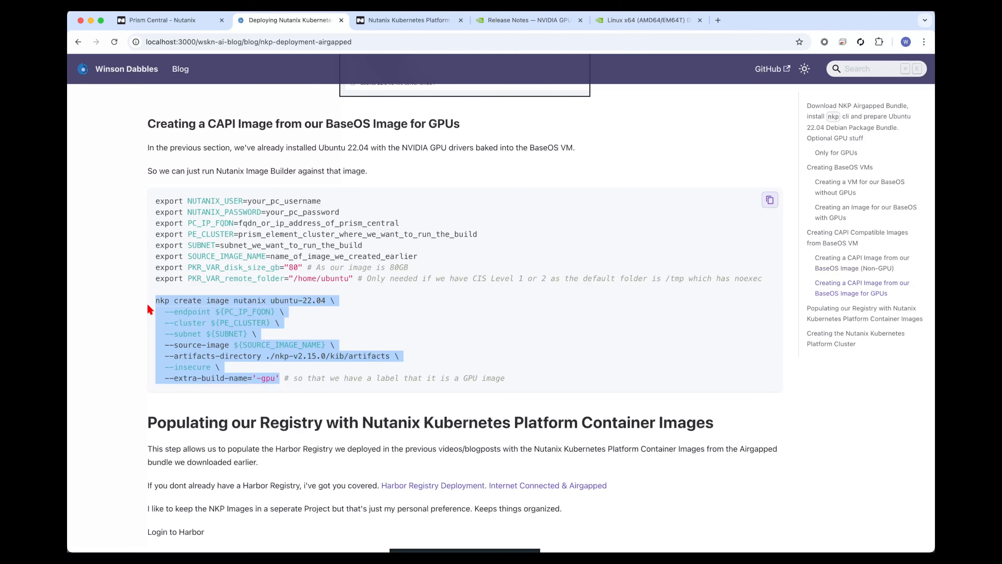
key("super+Tab")
key("super+v")
key("Return")
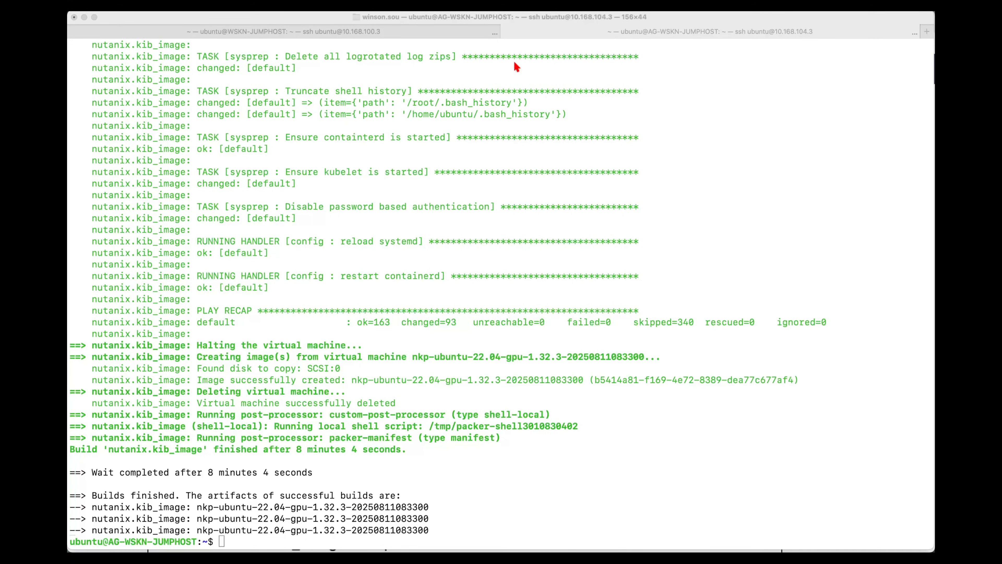
left_click(507, 274)
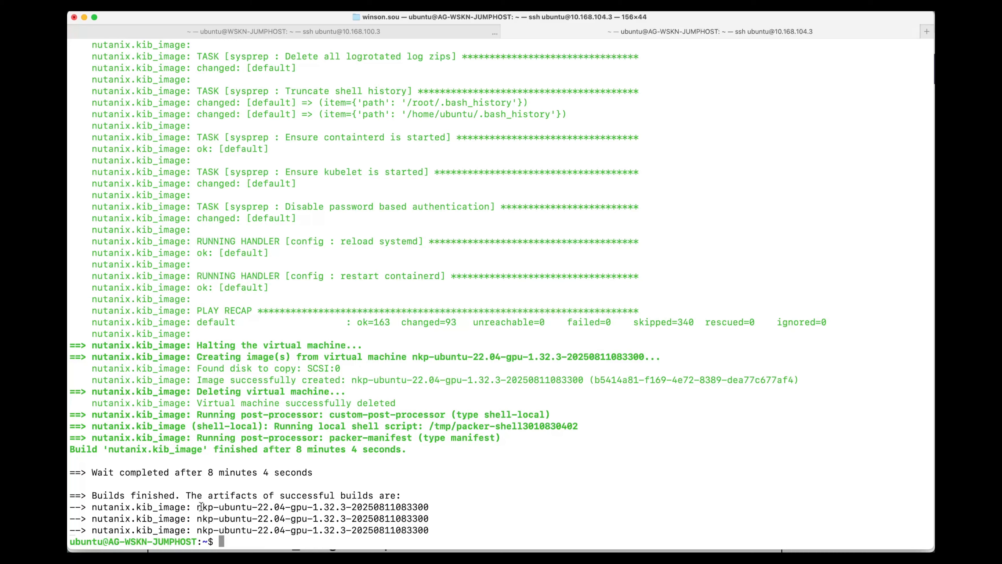
left_click_drag(198, 507, 427, 509)
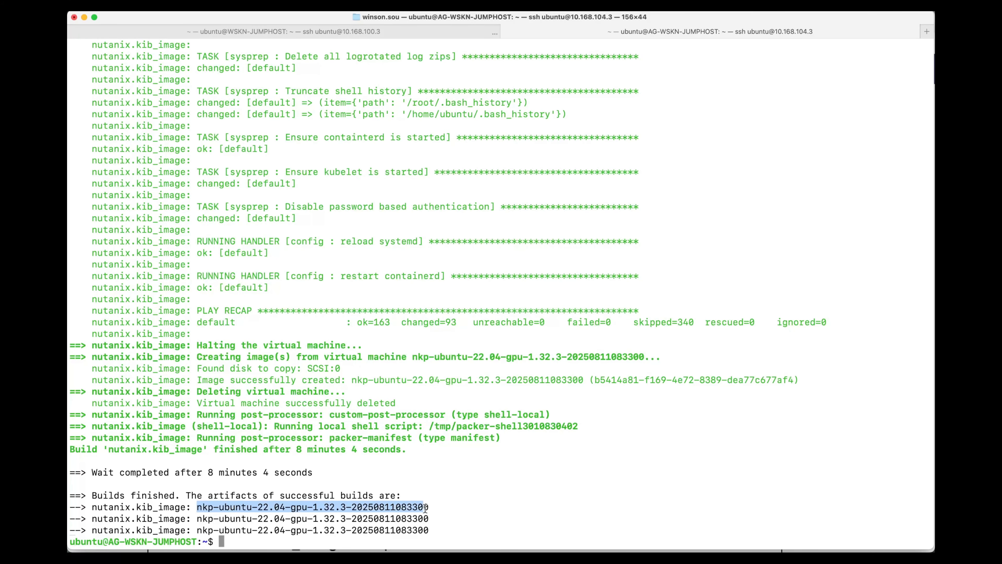
left_click(435, 511)
left_click_drag(200, 508, 426, 509)
key("super+Tab")
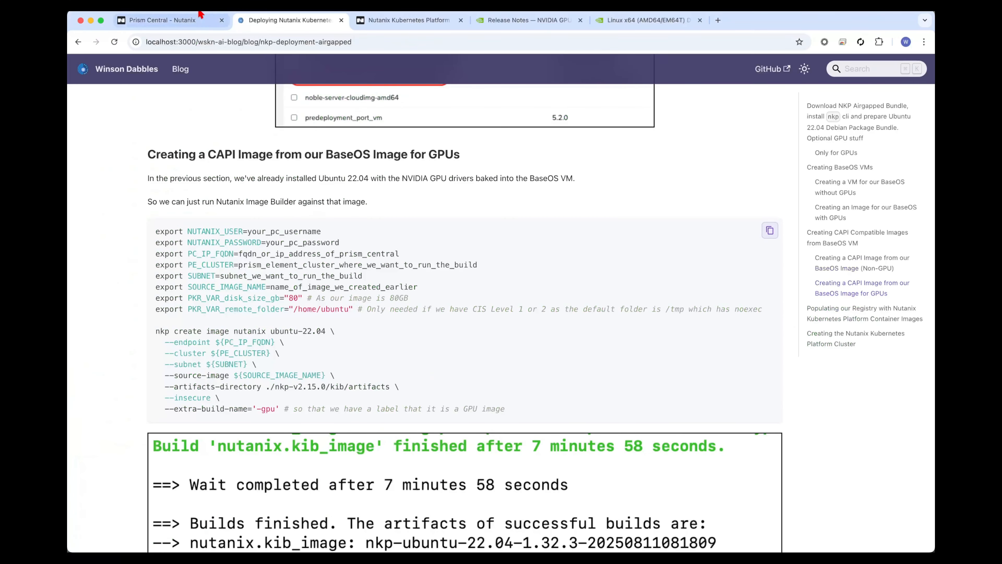
left_click(188, 24)
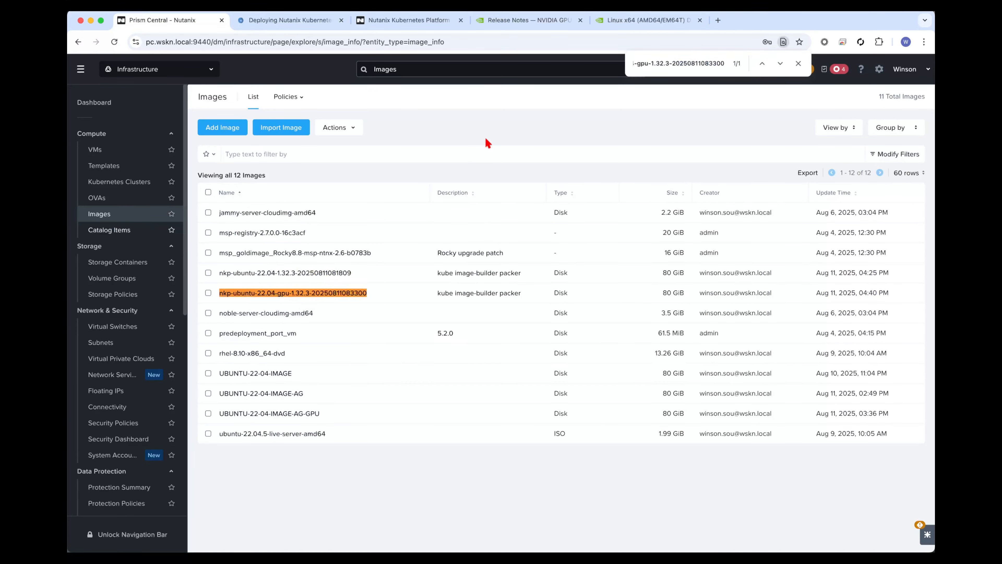
key("Escape")
left_click(397, 294)
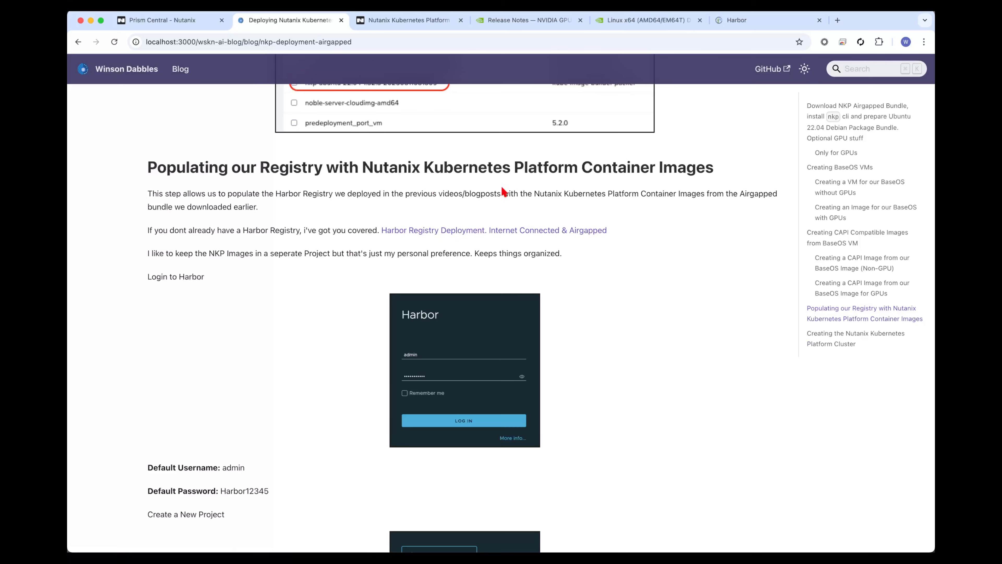
Log in to Harbor with the saved admin username and account password, and dismiss the offer to save the password.
left_click(734, 20)
left_click(186, 251)
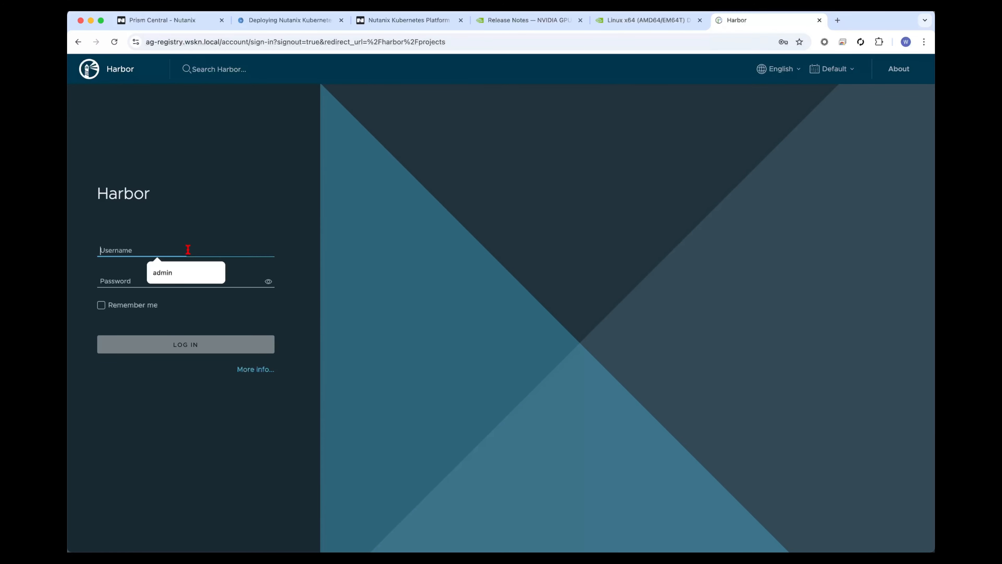
left_click(158, 270)
key("Return")
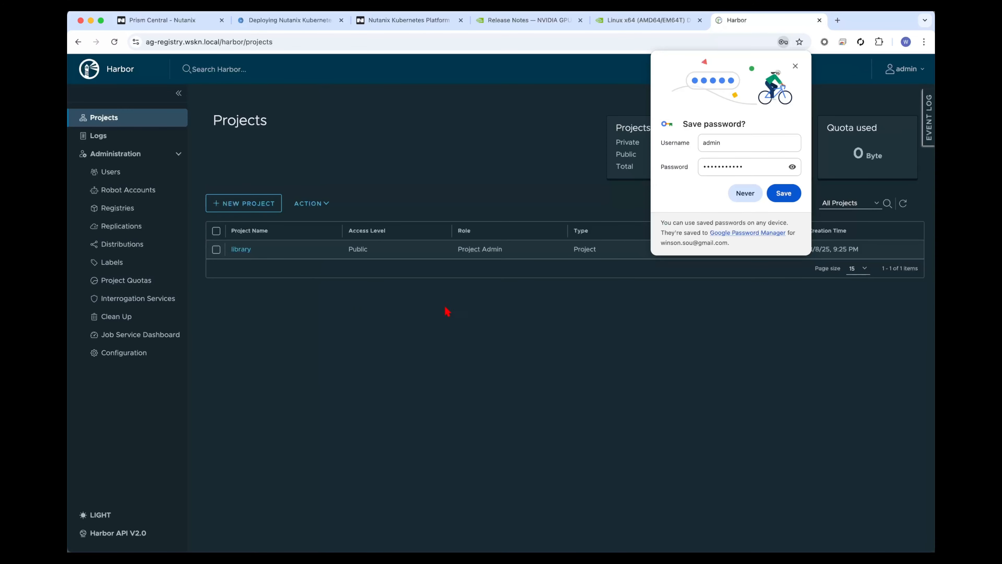
left_click(795, 66)
Create a new Harbor project named mirror with the default access level and quota.
left_click(275, 208)
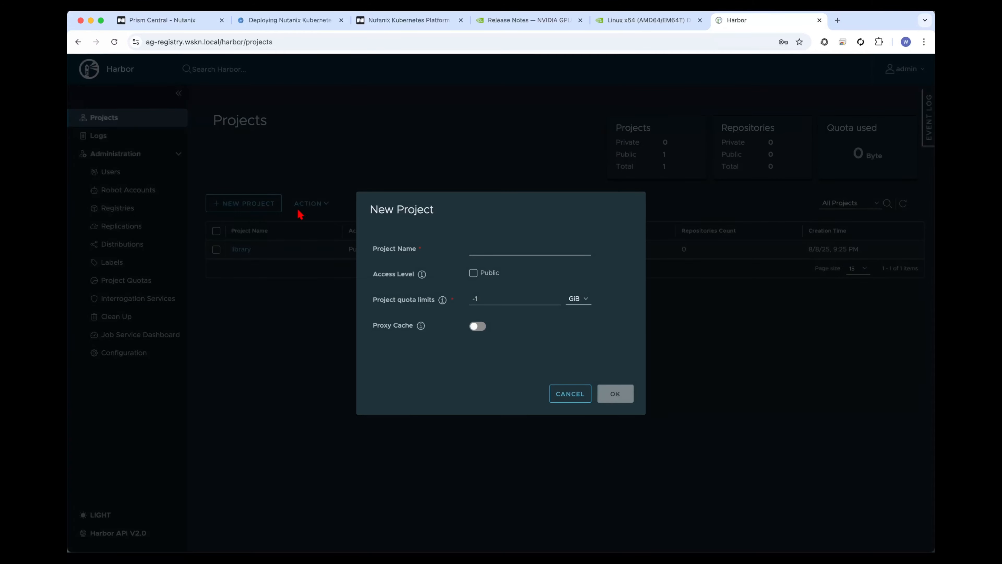
left_click(478, 252)
type("mirr")
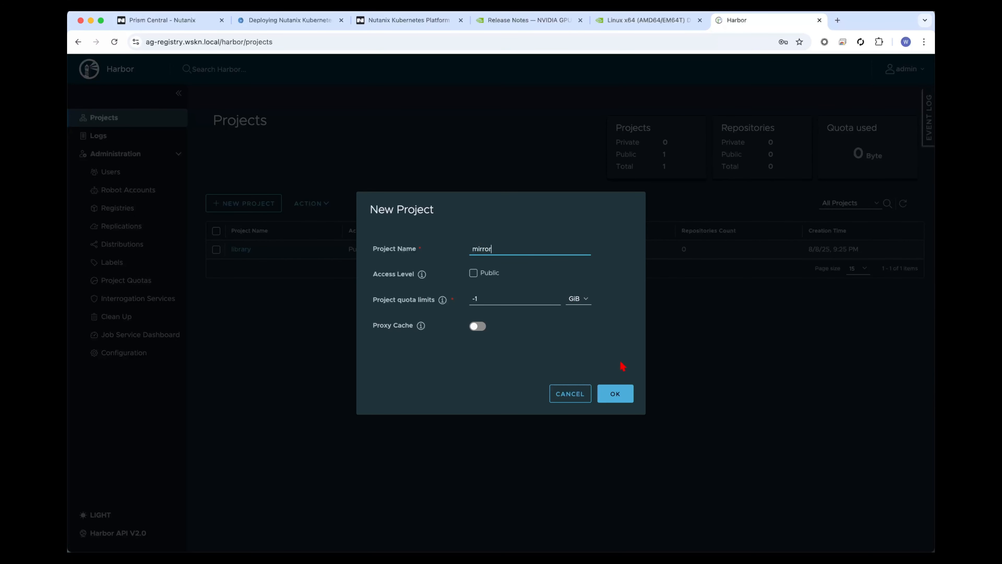
type("or")
left_click(616, 393)
Copy the guide's registry export lines, NKP_VERSION through REGISTRY_MIRROR_CACHAIN, and switch to Terminal.
key("super+2")
scroll(332, 374, "down", 5)
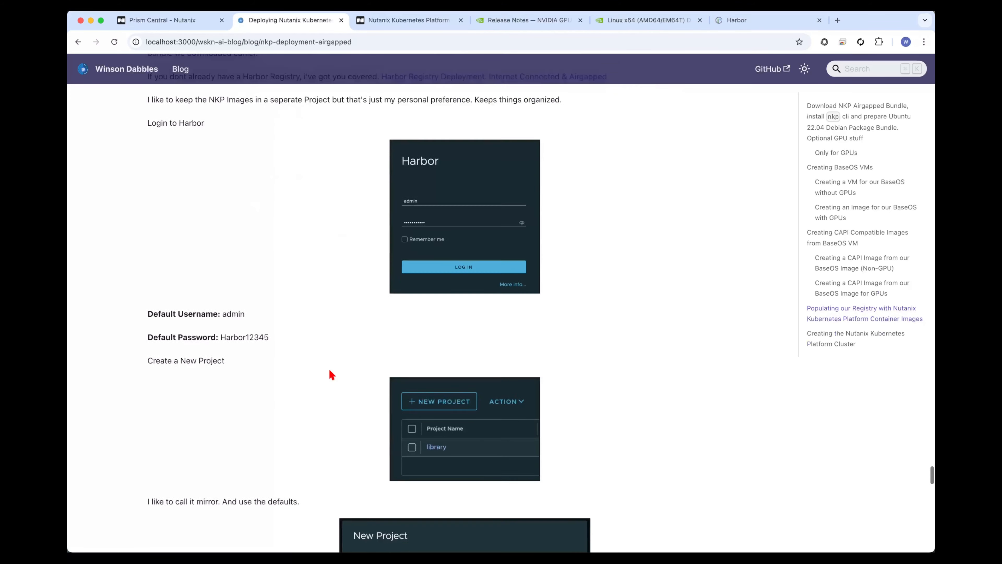
scroll(331, 374, "down", 10)
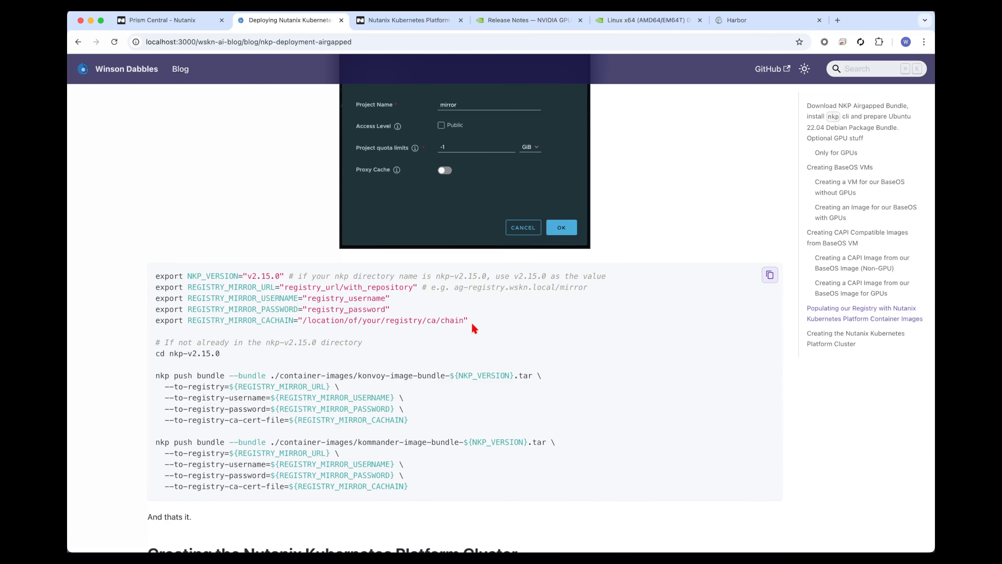
left_click_drag(473, 324, 138, 298)
key("super+c")
key("super+Tab")
key("Tab")
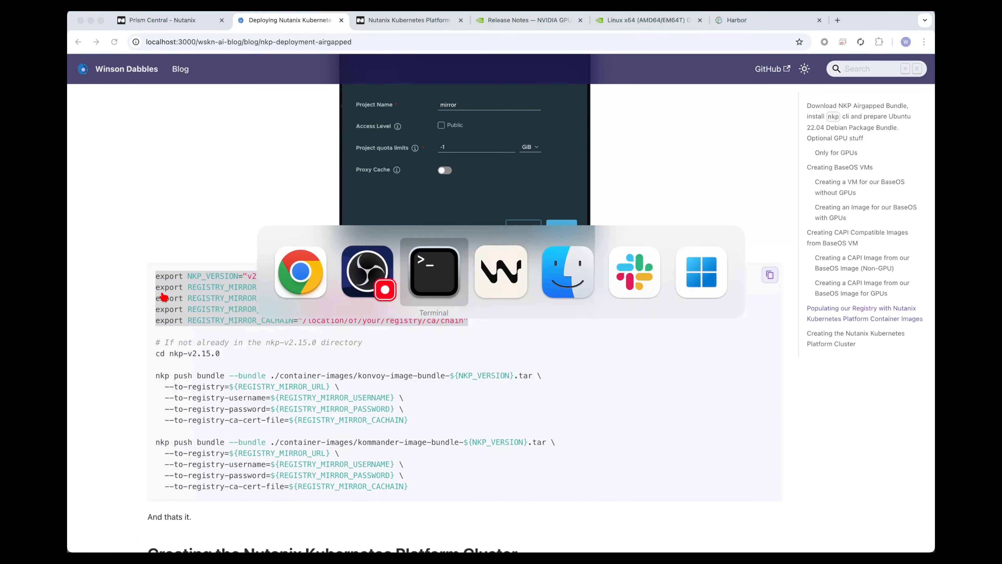
key("super+v")
key("ctrl+a")
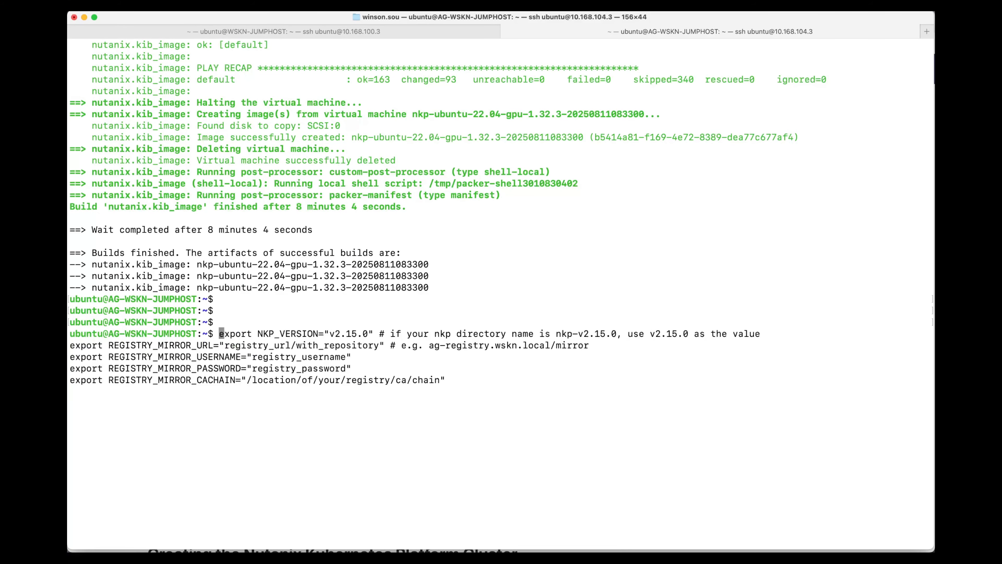
key("alt+Right")
key("alt+Right")
key("alt+Right")
key("ctrl+c")
List the jumphost's home directory with ll and paste the copied registry export lines at the prompt.
type("ll")
key("Return")
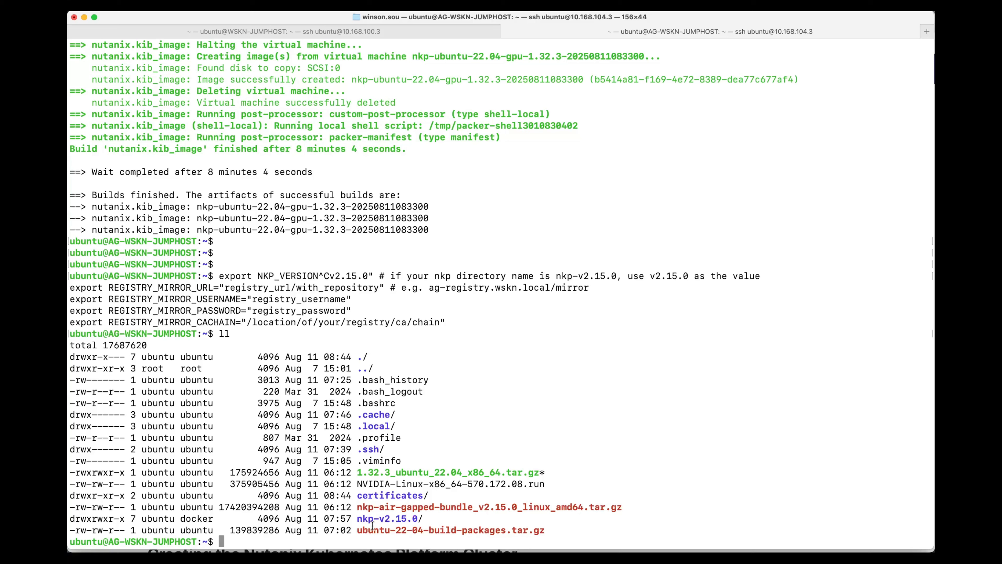
key("super+v")
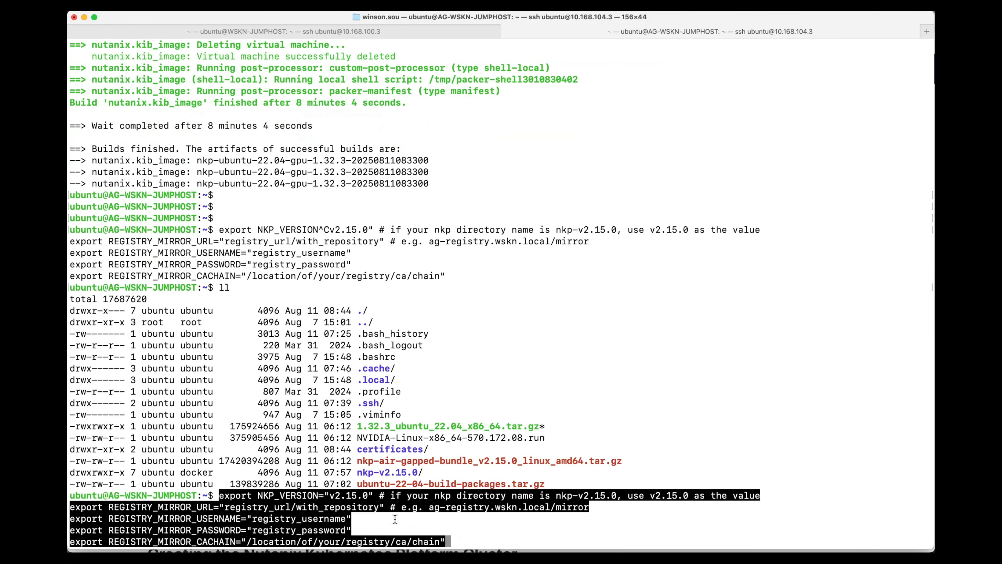
Replace the placeholder value of REGISTRY_MIRROR_URL in the pasted export lines with ag-registry.wskn.local/mirror.
key("alt+Left")
key("ctrl+a")
key("alt+Right")
key("alt+Right")
key("alt+Right")
key("alt+Right")
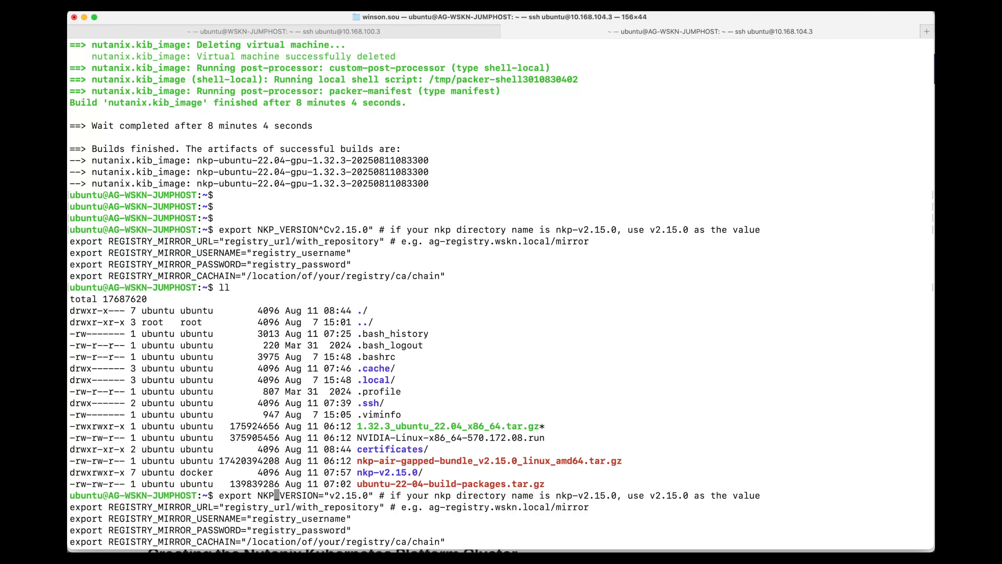
key("alt+Right")
key("alt+Right")
key("alt+Right")
key("alt+Right")
key("alt+Right")
key("alt+Right")
key("alt+Right")
key("alt+Right")
key("alt+Right")
key("alt+Right")
key("alt+Right")
key("alt+Right")
key("alt+Right")
key("alt+Right")
key("alt+Right")
key("alt+Right")
key("alt+Right")
key("alt+Right")
key("alt+Right")
key("alt+Right")
key("alt+Right")
key("alt+Right")
key("alt+Right")
key("alt+Right")
key("alt+Right")
key("alt+Right")
key("alt+BackSpace")
key("alt+BackSpace")
key("alt+BackSpace")
key("alt+BackSpace")
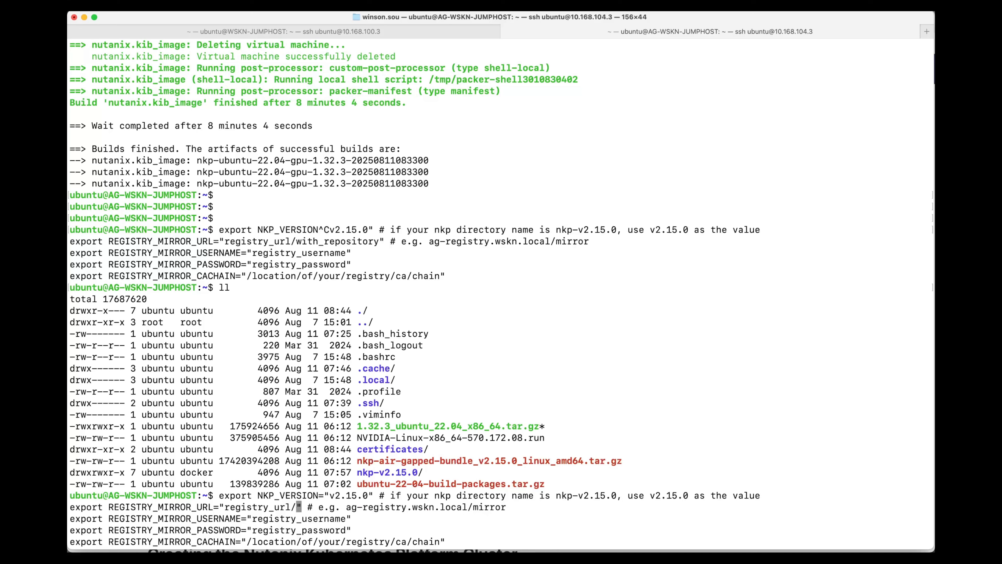
type("ag-")
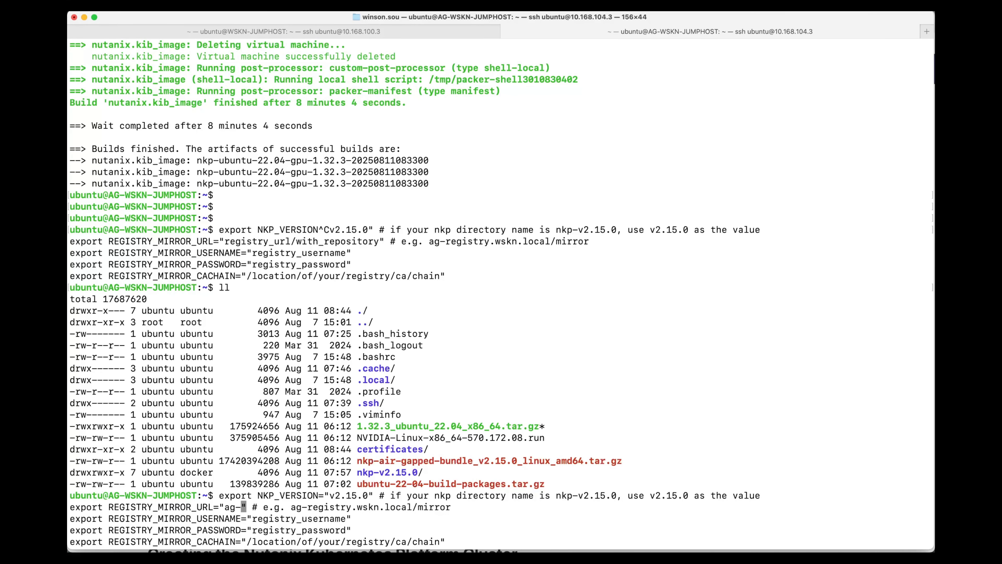
type("registry.wskn")
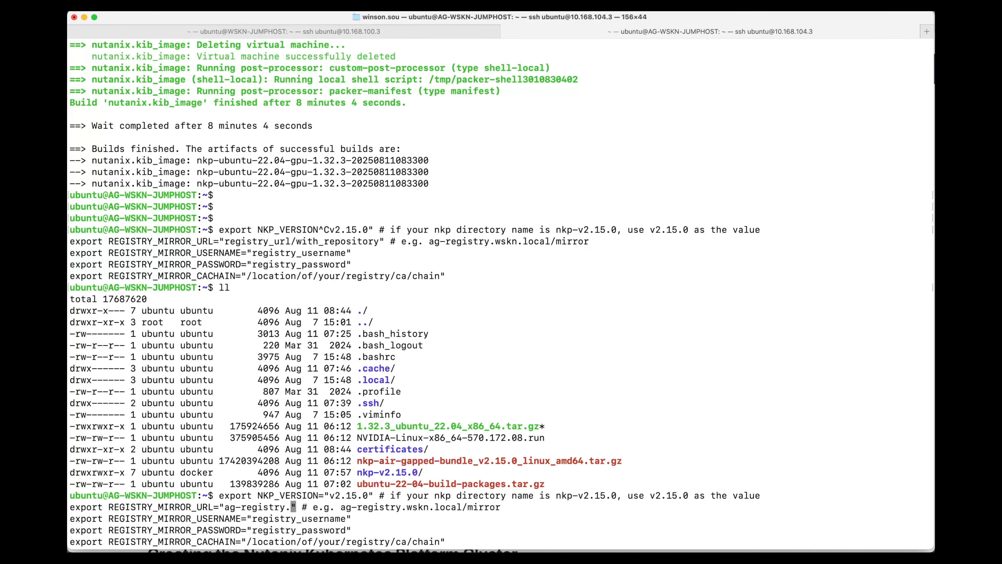
type(".local")
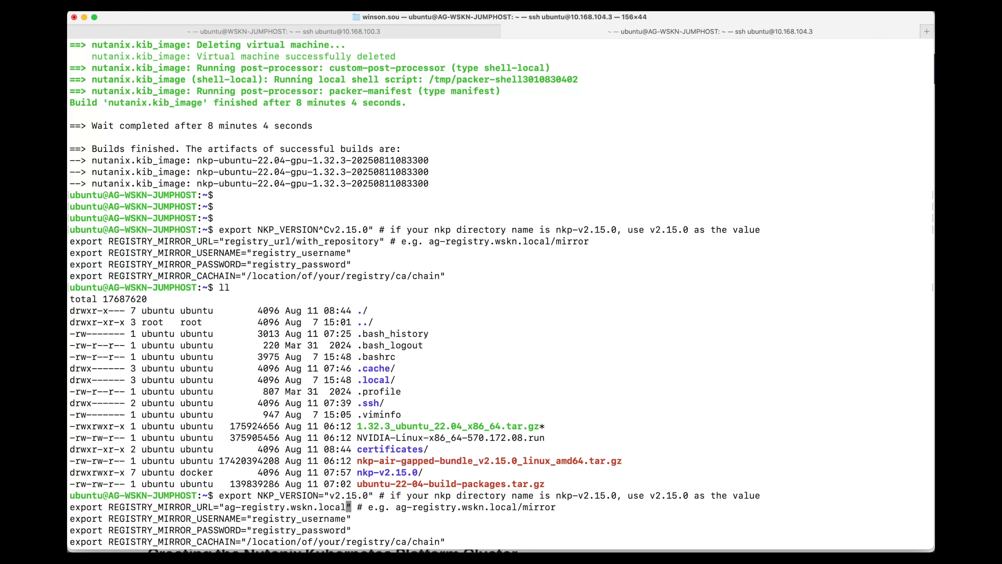
type("/mirror")
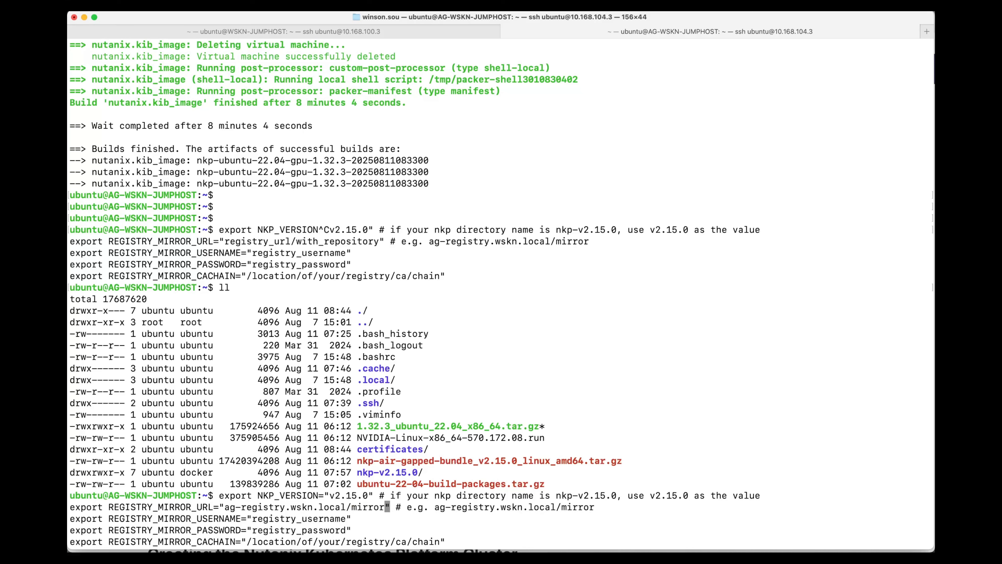
Set REGISTRY_MIRROR_USERNAME to admin in the pasted export lines, keeping the value in quotes.
key("alt+Right")
key("alt+Right")
key("alt+Right")
key("alt+Right")
key("alt+Right")
key("alt+Right")
key("alt+Right")
key("alt+Right")
key("alt+Right")
key("alt+Right")
key("alt+Right")
key("alt+Right")
key("alt+Right")
key("alt+BackSpace")
key("alt+BackSpace")
key("alt+BackSpace")
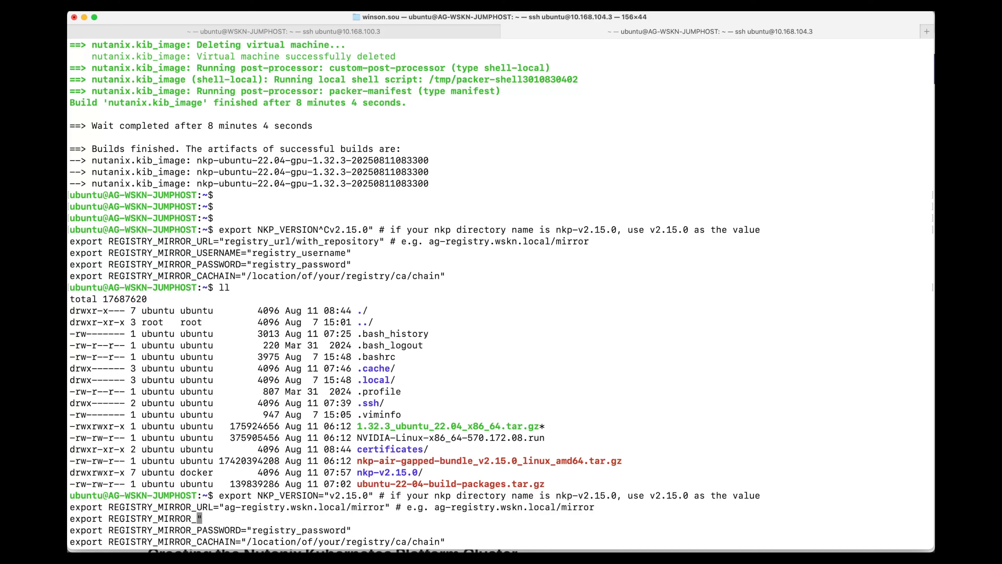
type("USERNAME=\"admin")
Replace the REGISTRY_MIRROR_PASSWORD placeholder in the pasted export lines with the Harbor registry password.
key("alt+Right")
key("alt+Right")
key("alt+Right")
key("alt+Right")
Set REGISTRY_MIRROR_CACHAIN to /home/ubuntu/certificates/wskn-ca-chain.crt and run the export lines.
key("alt+Right")
key("alt+Right")
key("alt+BackSpace")
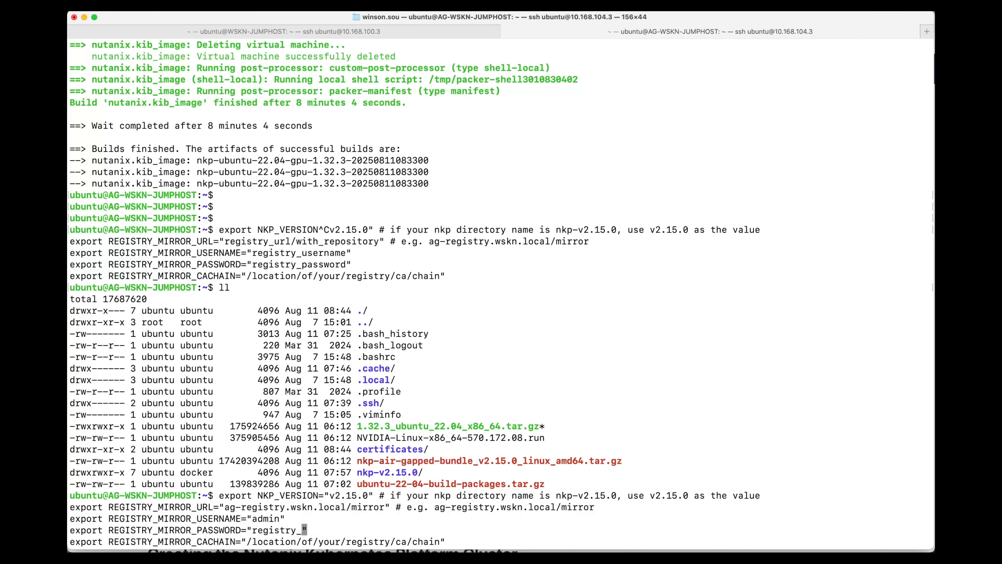
key("alt+BackSpace")
type("Harbor12345")
key("alt+Right")
key("alt+Right")
key("alt+Right")
key("alt+Right")
key("alt+Right")
key("alt+Right")
key("alt+Right")
key("alt+Right")
key("alt+Right")
key("alt+Right")
key("alt+BackSpace")
key("alt+BackSpace")
key("alt+BackSpace")
key("alt+BackSpace")
key("alt+BackSpace")
key("alt+BackSpace")
type("h")
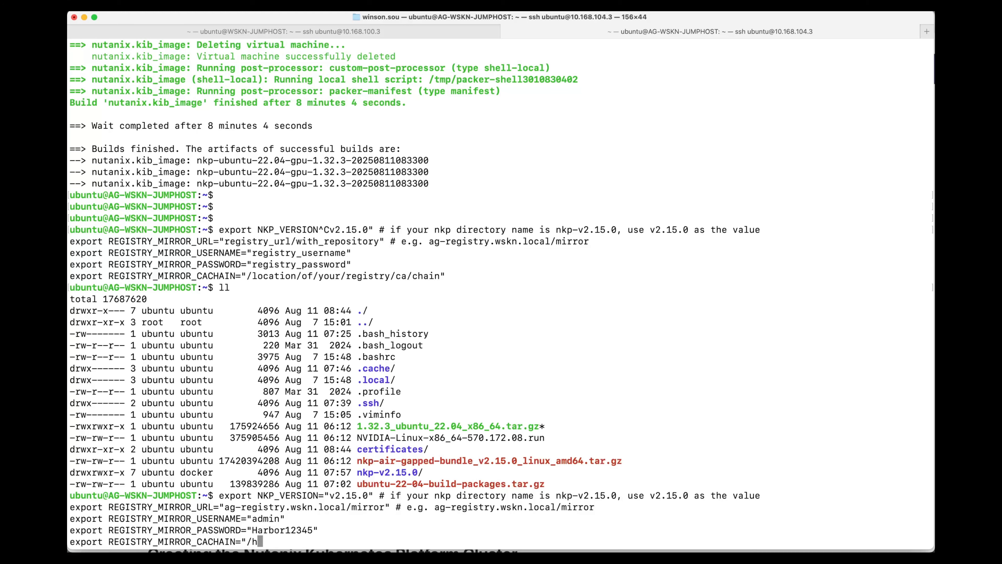
type("ome/ubuntu/cer")
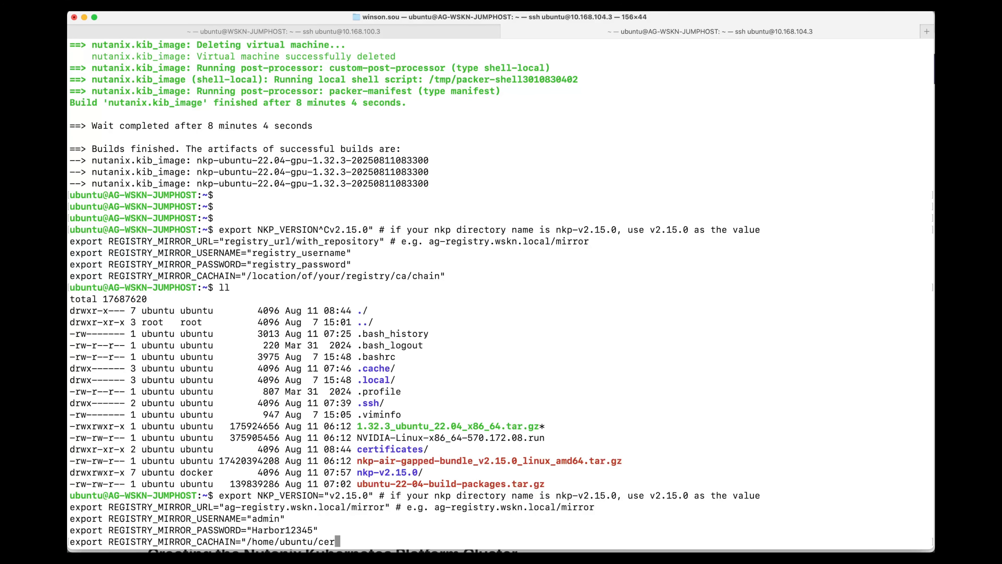
key("Tab")
key("Tab")
type("w")
key("Tab")
type("c")
key("Tab")
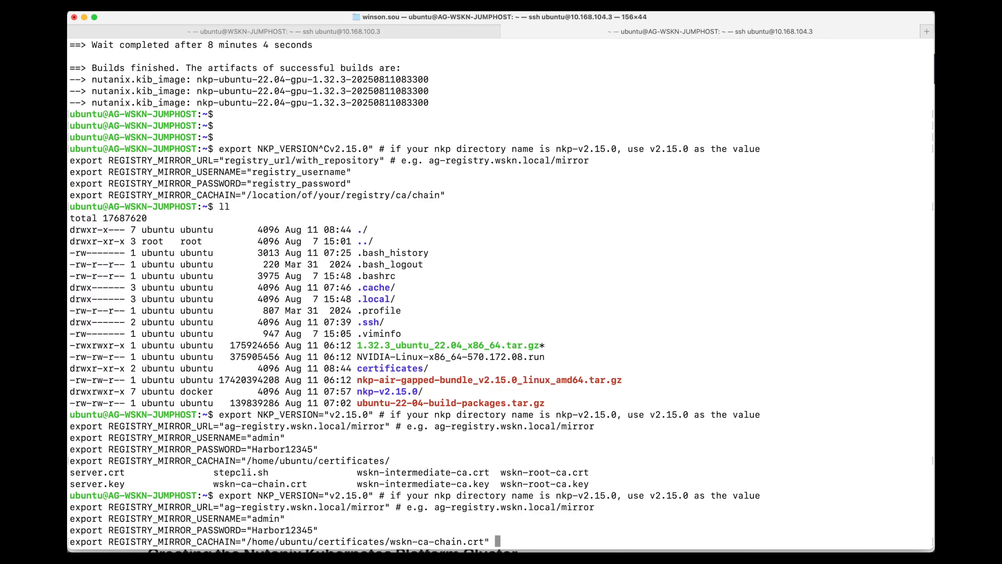
key("Return")
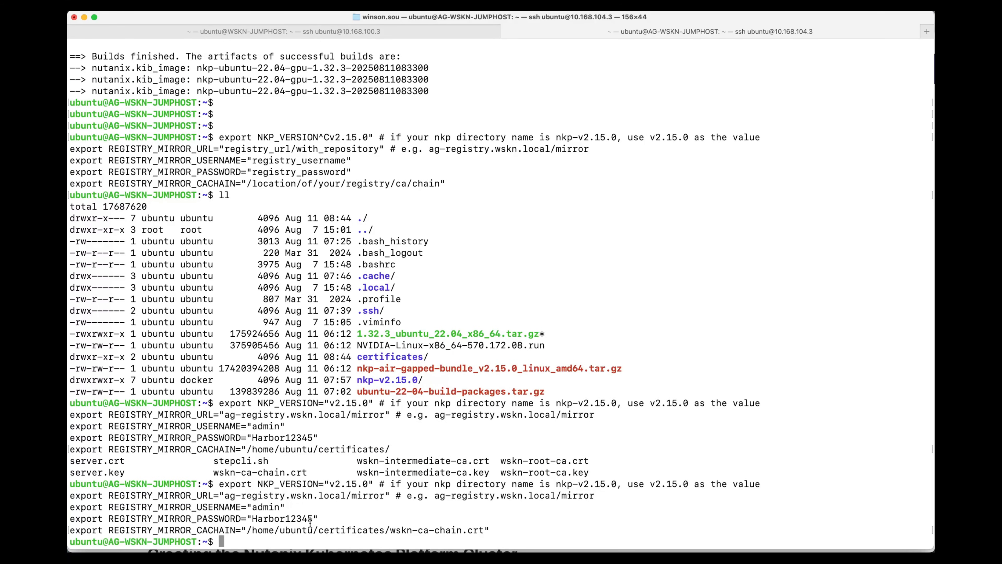
Print the CA chain file with cat ${REGISTRY_MIRROR_CACHAIN} to check the exported path.
left_click_drag(190, 530, 108, 530)
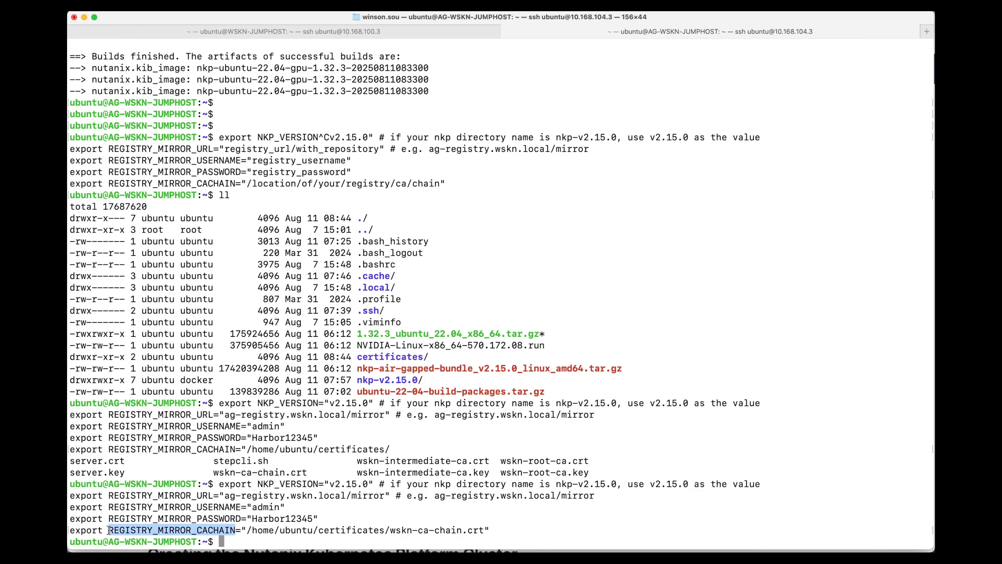
type("cat ${")
type("REGISTRY_MIRROR_CACHAIN")
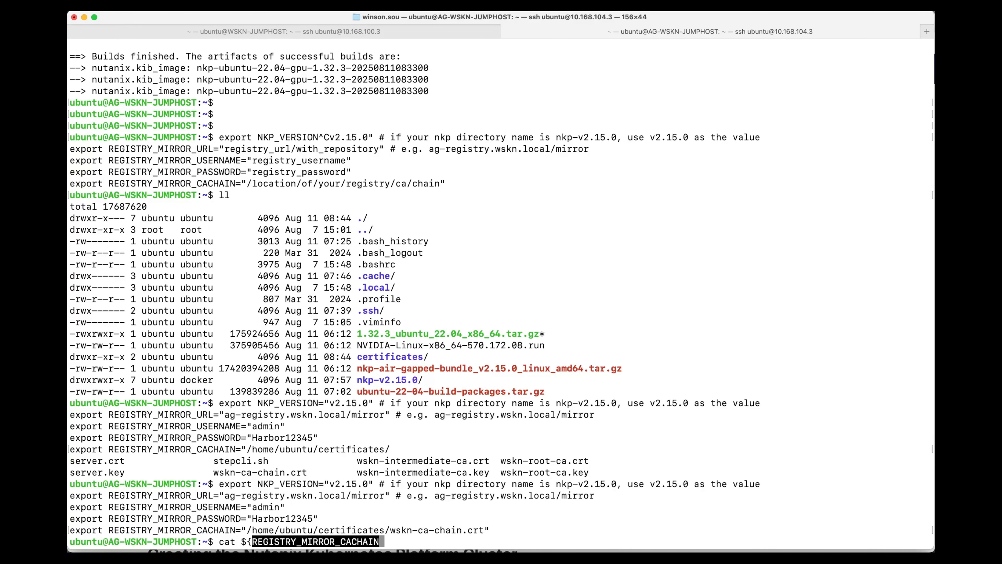
type("}")
key("Return")
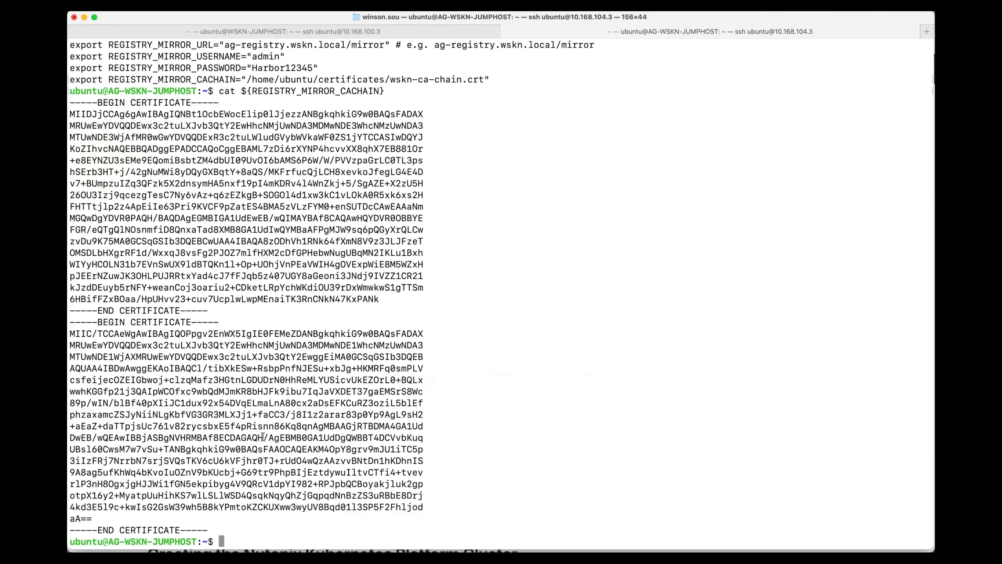
Copy the cd nkp-v2.15.0 command from the guide in Chrome and run it in Terminal.
key("super+Tab")
scroll(326, 404, "down", 2)
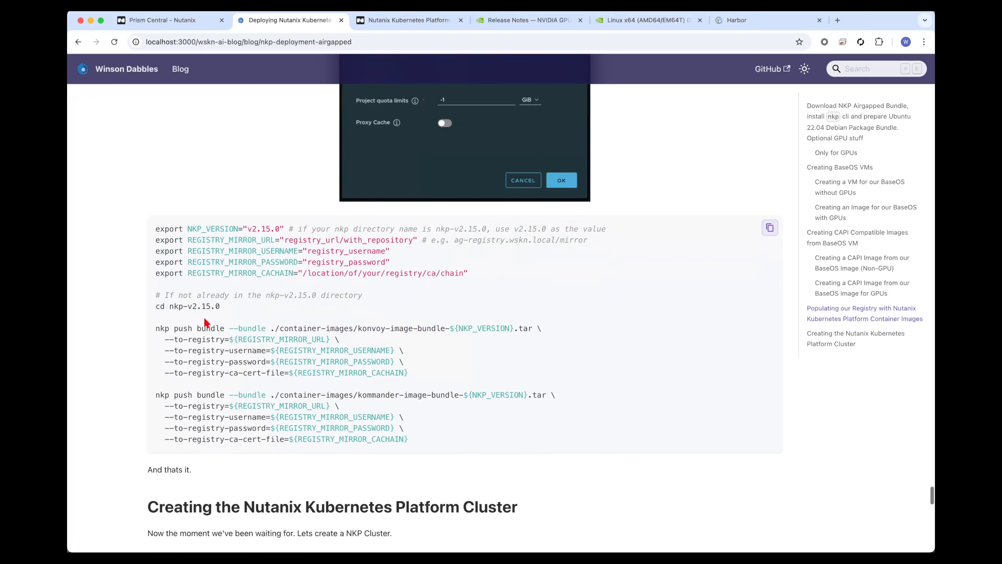
left_click_drag(157, 305, 220, 306)
key("super+c")
key("super+Tab")
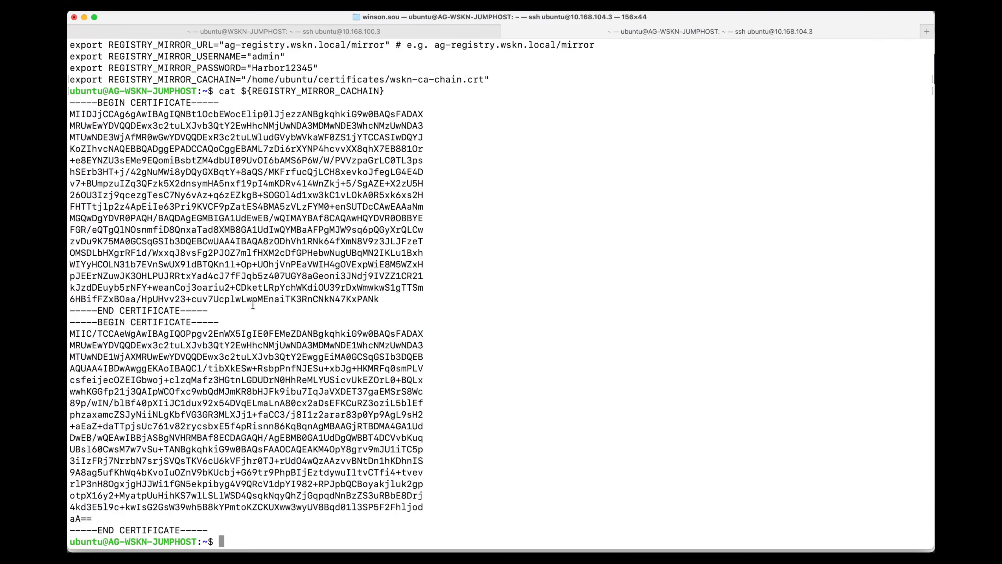
key("super+v")
key("Return")
Copy the guide's two nkp push bundle commands for the konvoy and kommander image bundles and run them in Terminal.
key("super+Tab")
left_click(260, 319)
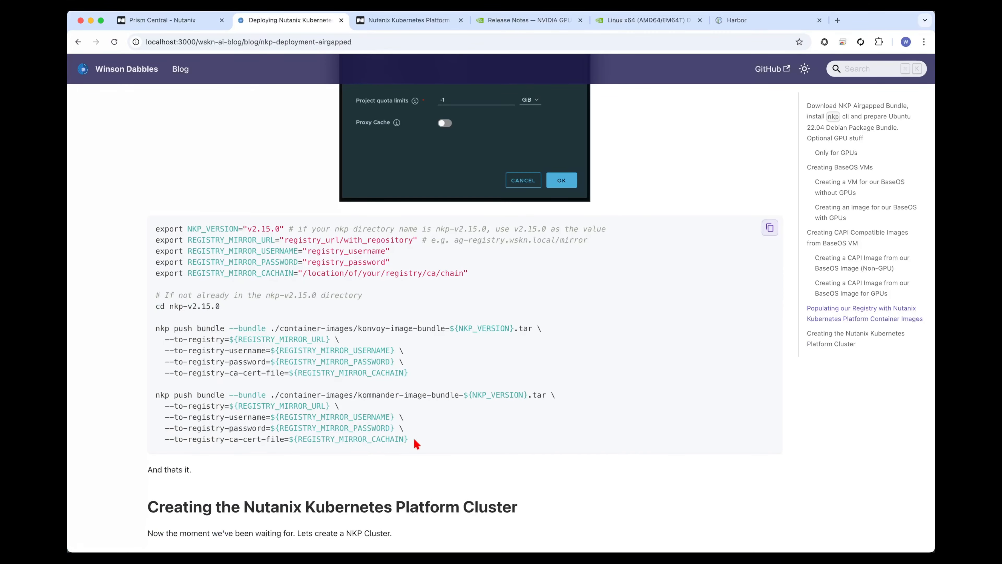
left_click_drag(414, 440, 154, 329)
key("super+c")
key("super+Tab")
key("super+v")
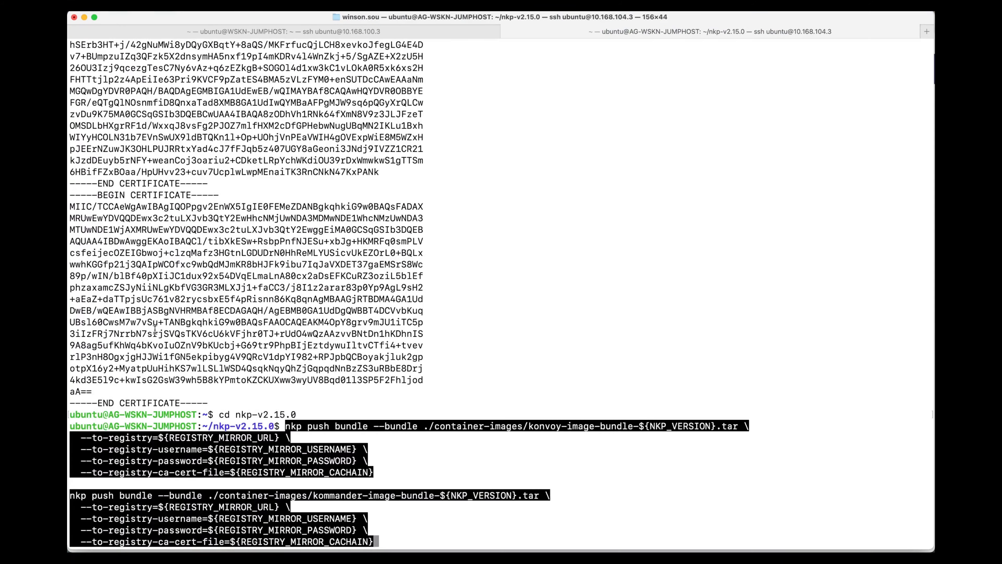
key("Return")
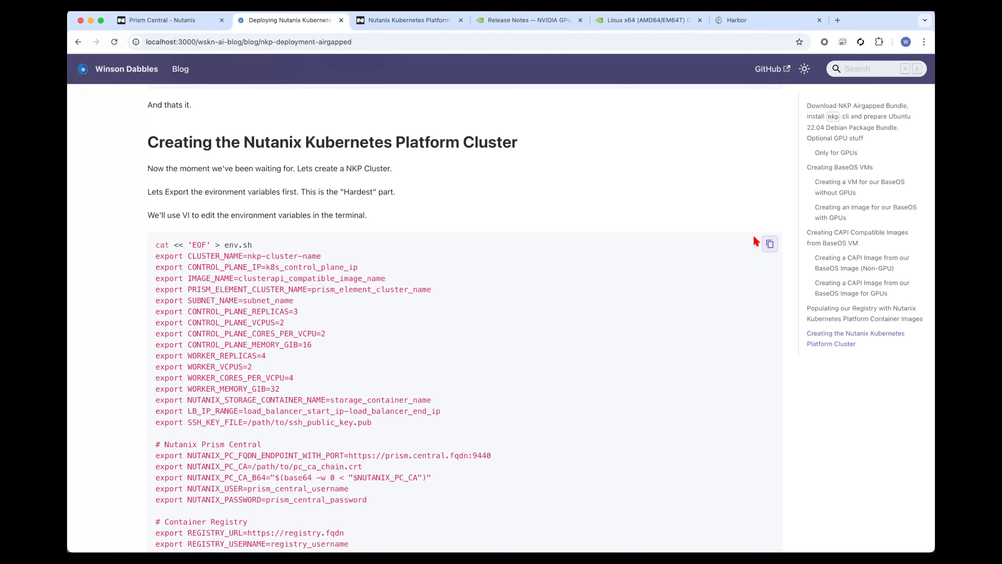
Copy the guide's env.sh block of cluster environment variables and run it in Terminal to create the file.
left_click(770, 243)
mouse_move(68, 195)
left_click(70, 262)
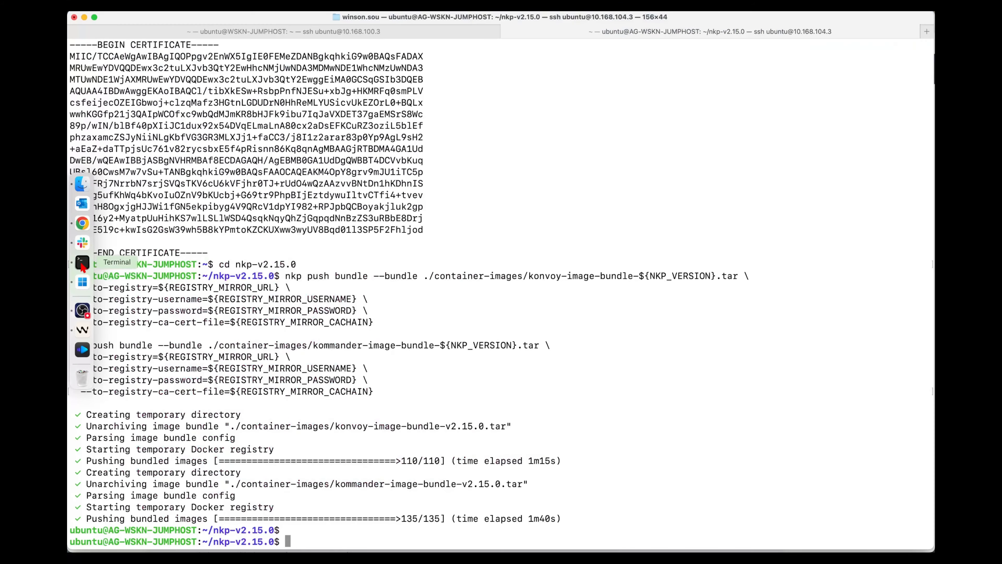
key("super+v")
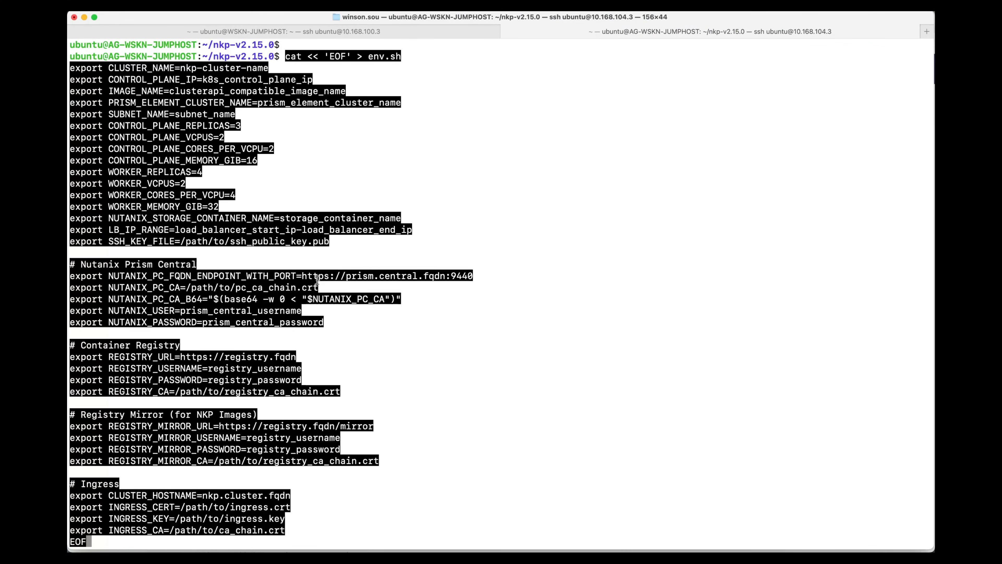
key("Return")
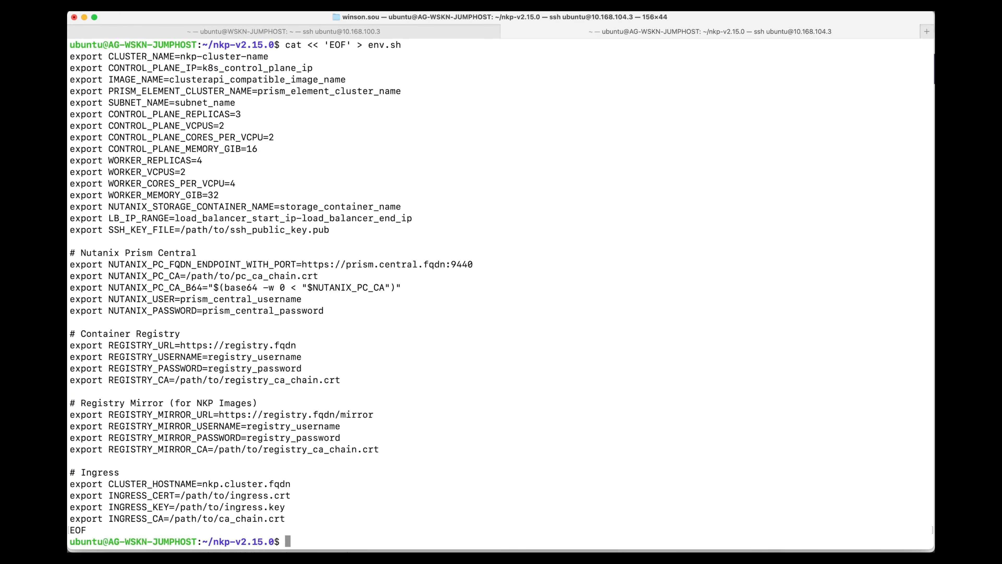
Open env.sh in vi and set CLUSTER_NAME to wskn-ag-nkp-mgmt.
type("vi ev")
key("Tab")
key("Return")
key("dollar")
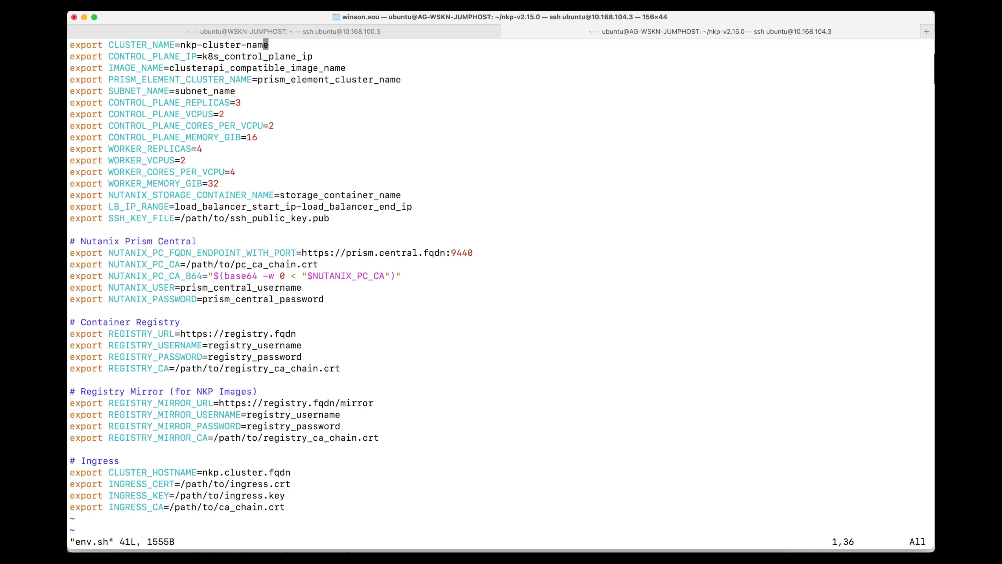
key("a")
key("BackSpace")
key("BackSpace")
key("BackSpace")
key("BackSpace")
key("BackSpace")
key("BackSpace")
key("BackSpace")
key("BackSpace")
key("BackSpace")
key("BackSpace")
key("BackSpace")
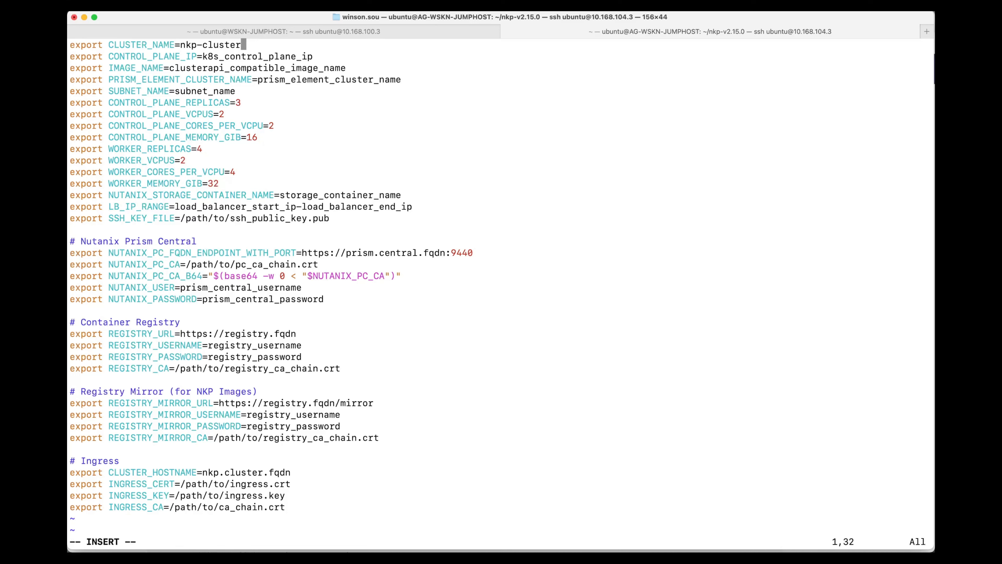
key("BackSpace")
key("BackSpace")
key("BackSpace")
key("BackSpace")
key("BackSpace")
type("wskn-ag-nkp-mgmt")
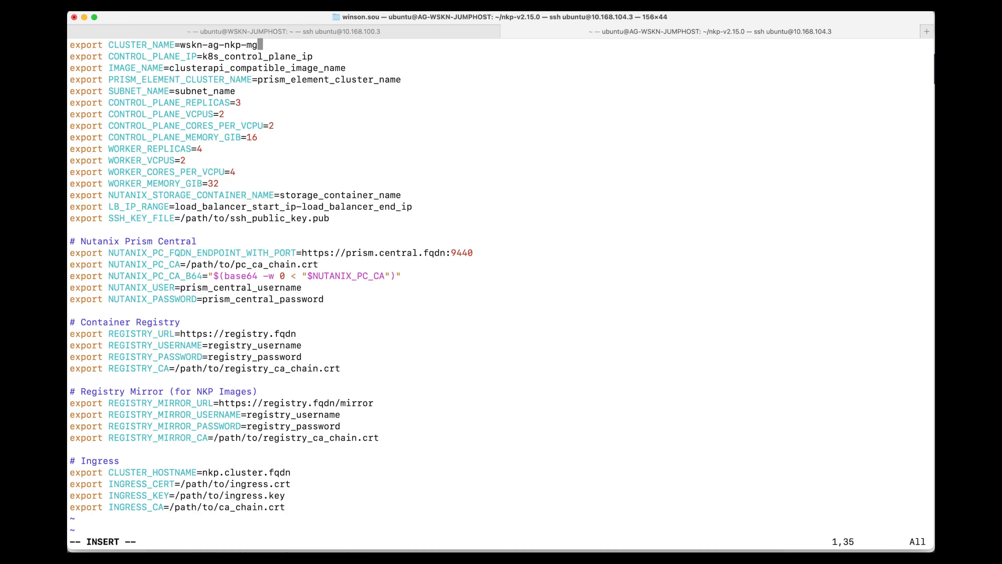
Replace the CONTROL_PLANE_IP placeholder in env.sh with 10.168.104.30.
key("Down")
key("Right")
key("Right")
key("Right")
key("Right")
key("Right")
key("Right")
key("Right")
key("BackSpace")
key("BackSpace")
key("BackSpace")
key("BackSpace")
key("BackSpace")
key("BackSpace")
key("BackSpace")
key("BackSpace")
key("BackSpace")
key("BackSpace")
key("BackSpace")
key("BackSpace")
key("BackSpace")
key("BackSpace")
key("BackSpace")
key("BackSpace")
key("BackSpace")
key("BackSpace")
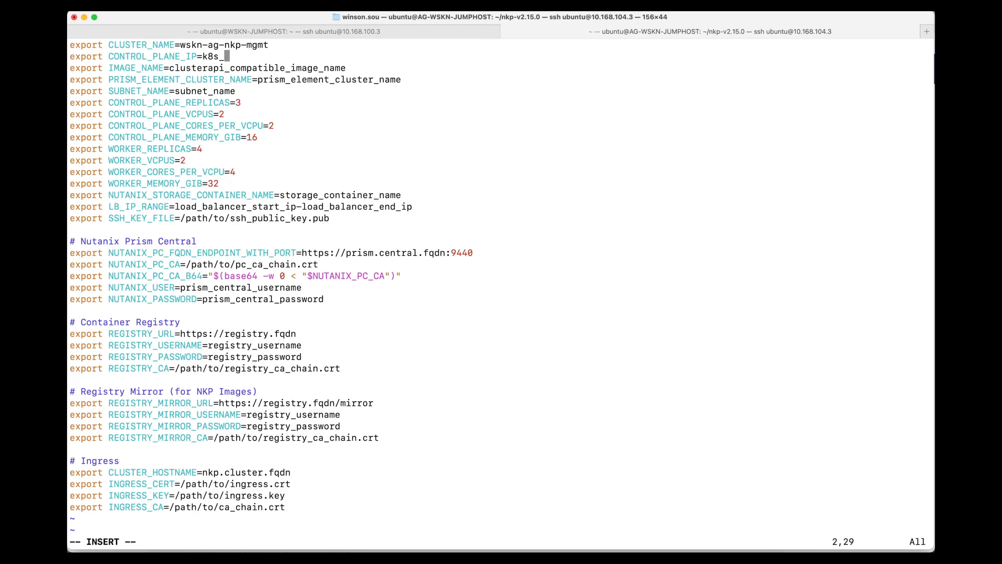
key("BackSpace")
type("10.168.100")
key("BackSpace")
type("4.30")
key("Down")
key("Right")
key("Right")
key("Right")
key("Right")
key("Right")
key("Right")
key("Right")
key("Right")
key("Right")
key("Right")
key("Right")
key("Right")
key("Right")
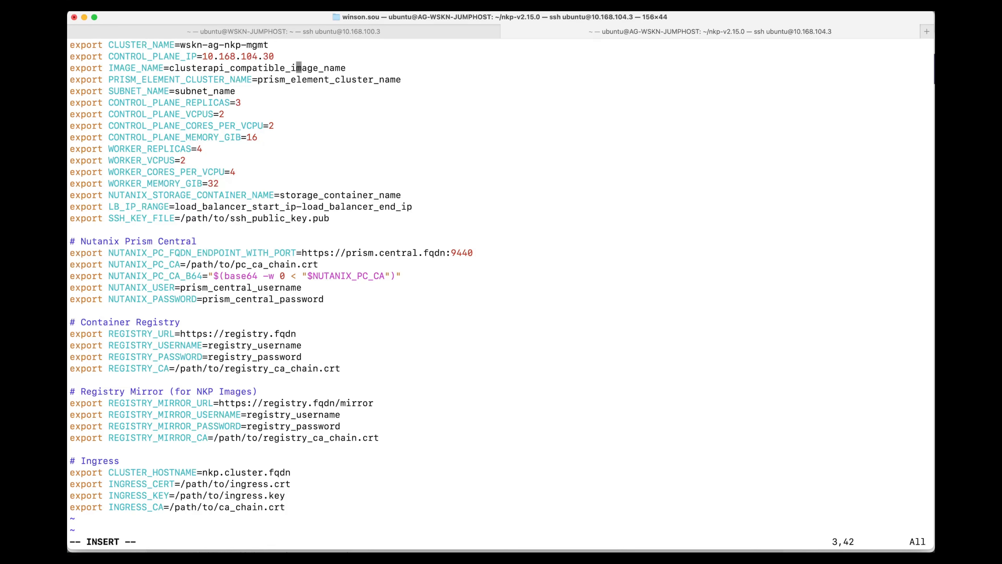
key("BackSpace")
key("BackSpace")
key("BackSpace")
key("BackSpace")
key("BackSpace")
key("BackSpace")
key("Escape")
key("Left")
key("Left")
key("A")
key("BackSpace")
key("BackSpace")
key("BackSpace")
key("BackSpace")
key("BackSpace")
key("BackSpace")
key("BackSpace")
key("BackSpace")
key("BackSpace")
key("BackSpace")
key("BackSpace")
key("BackSpace")
key("BackSpace")
key("BackSpace")
key("BackSpace")
key("BackSpace")
key("BackSpace")
key("BackSpace")
key("BackSpace")
key("BackSpace")
key("super+Tab")
key("ctrl+shift+Tab")
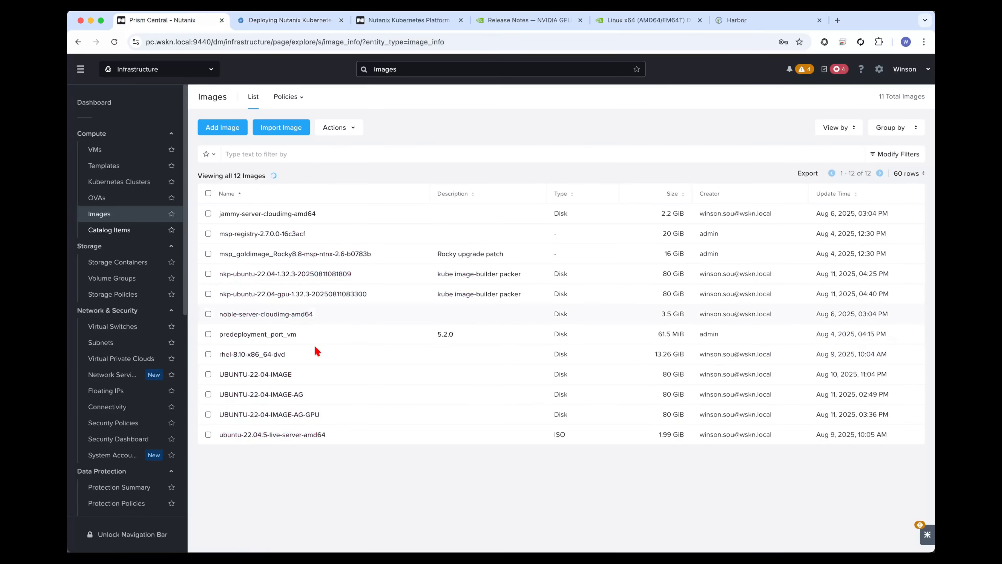
triple_click(371, 276)
key("super+c")
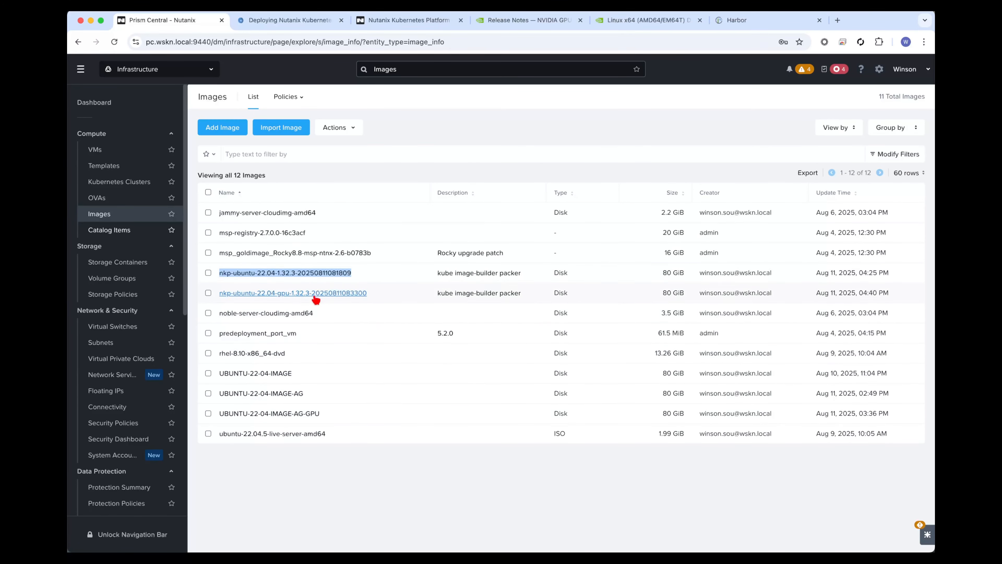
key("super+Tab")
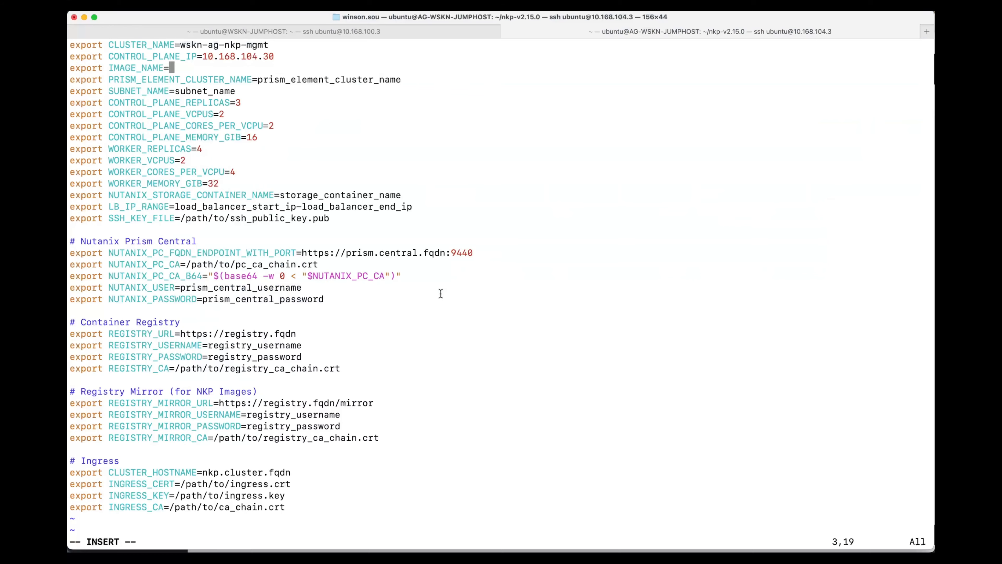
key("super+v")
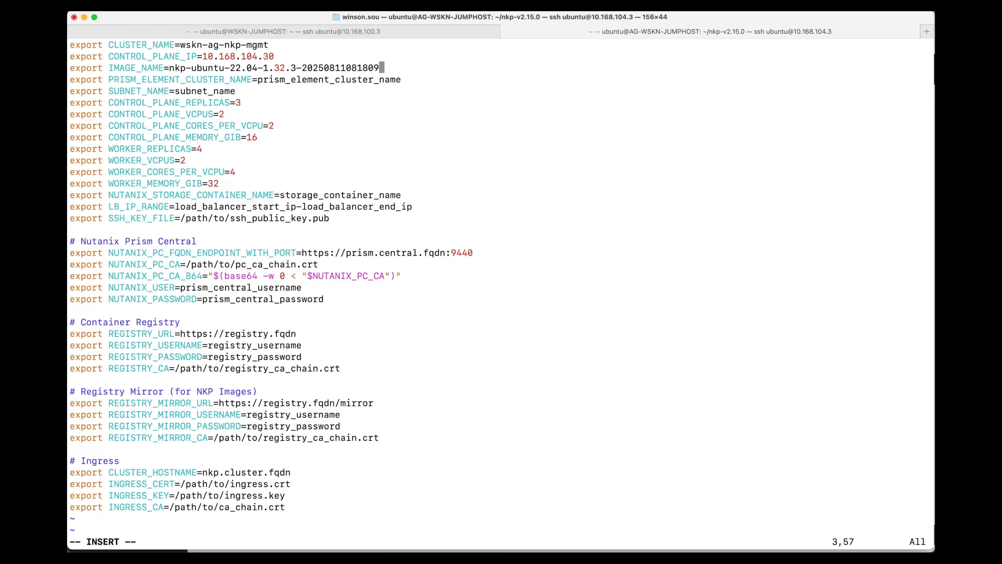
Set PRISM_ELEMENT_CLUSTER_NAME in env.sh to WSKN-MGMT, copying the cluster name of MGMT-AIRGAPPED from Prism Central's subnet list in Chrome.
key("Down")
key("Right")
key("Right")
key("Right")
key("Right")
key("BackSpace")
key("BackSpace")
key("BackSpace")
key("BackSpace")
key("BackSpace")
key("BackSpace")
key("BackSpace")
key("BackSpace")
key("BackSpace")
key("BackSpace")
key("BackSpace")
key("BackSpace")
key("BackSpace")
key("BackSpace")
key("BackSpace")
key("BackSpace")
key("BackSpace")
key("BackSpace")
key("BackSpace")
key("BackSpace")
key("BackSpace")
key("BackSpace")
key("BackSpace")
key("BackSpace")
key("BackSpace")
key("BackSpace")
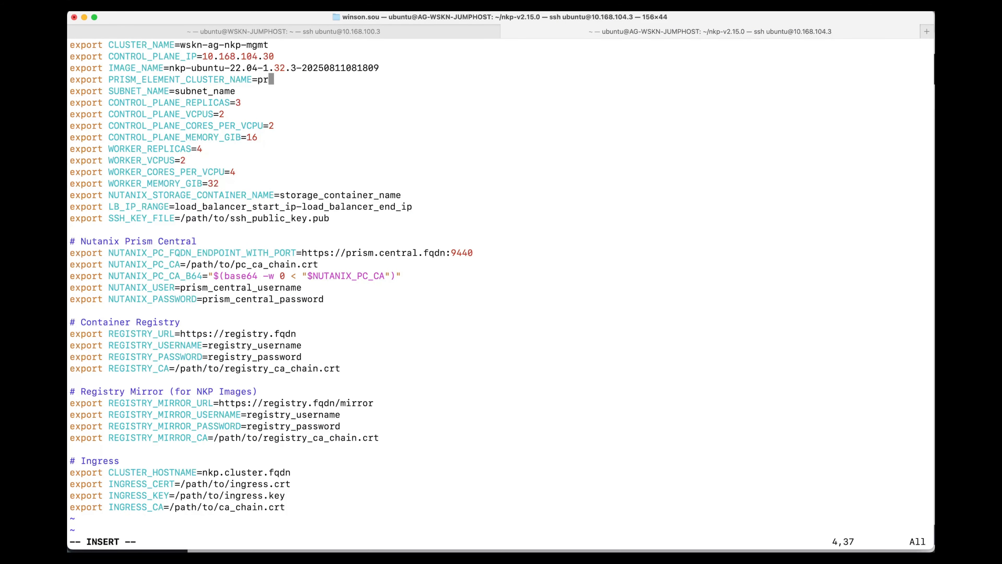
key("super+Tab")
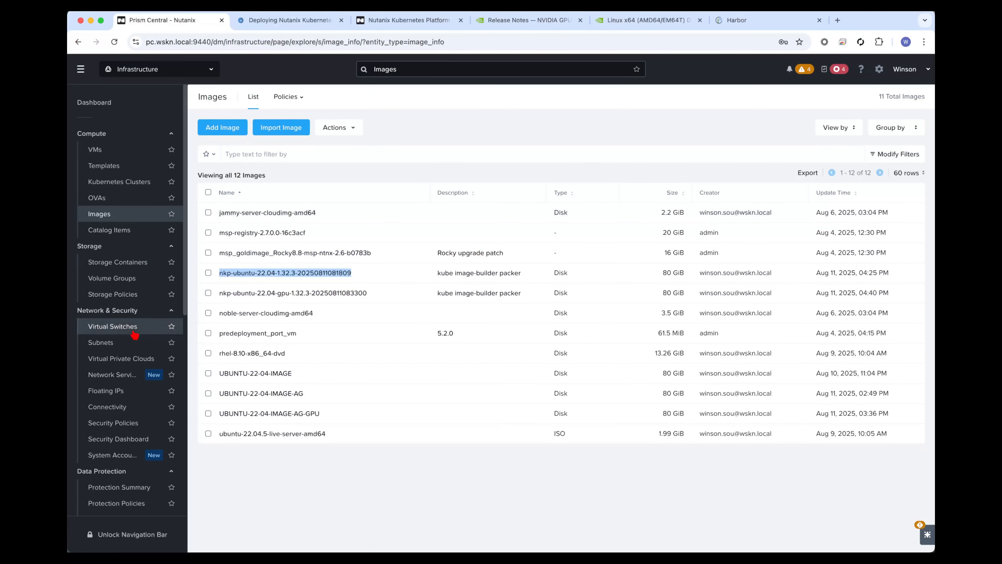
left_click(131, 343)
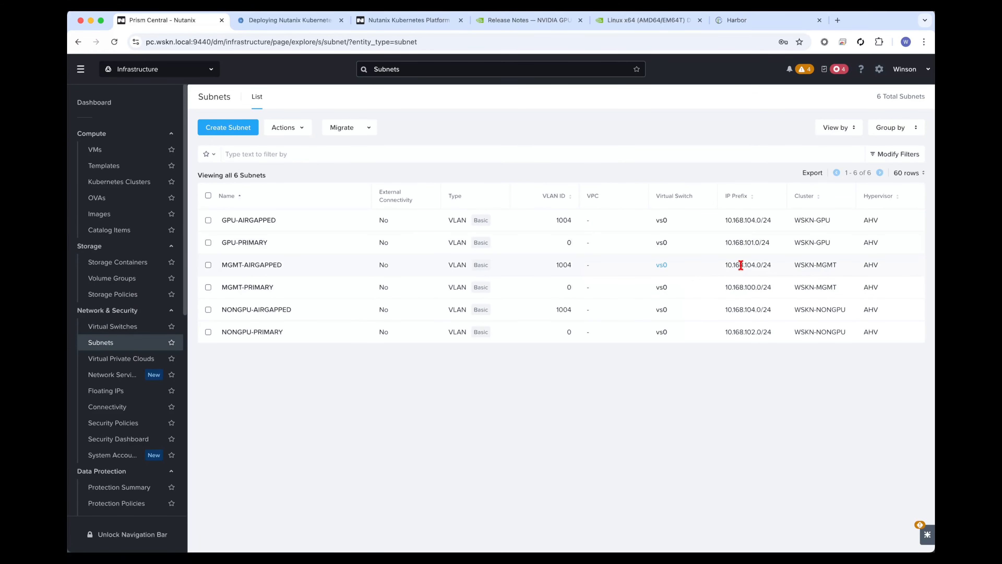
triple_click(819, 263)
key("super+Tab")
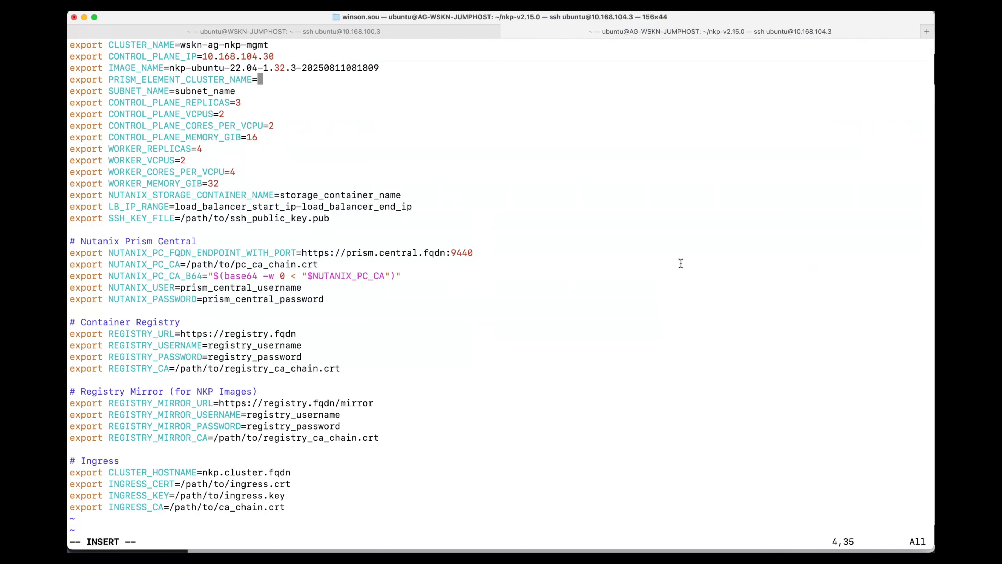
type("WSKN-MGMT")
key("BackSpace")
Set SUBNET_NAME in env.sh to MGMT-AIRGAPPED, copying the subnet name from Prism Central's subnet list in Chrome.
key("Down")
key("BackSpace")
key("BackSpace")
key("BackSpace")
key("BackSpace")
key("BackSpace")
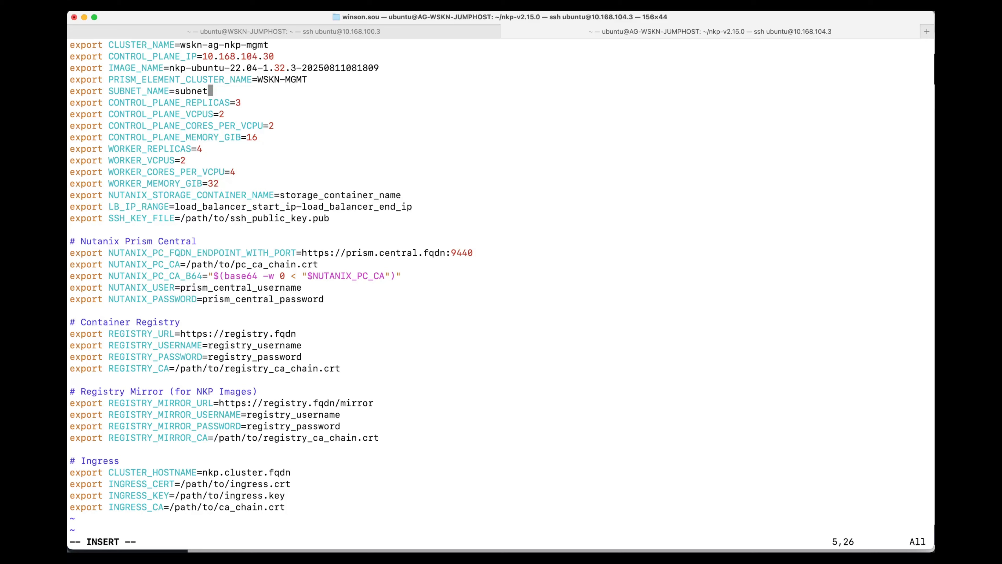
key("BackSpace")
key("BackSpace")
key("BackSpace")
key("BackSpace")
key("BackSpace")
key("BackSpace")
key("super+Tab")
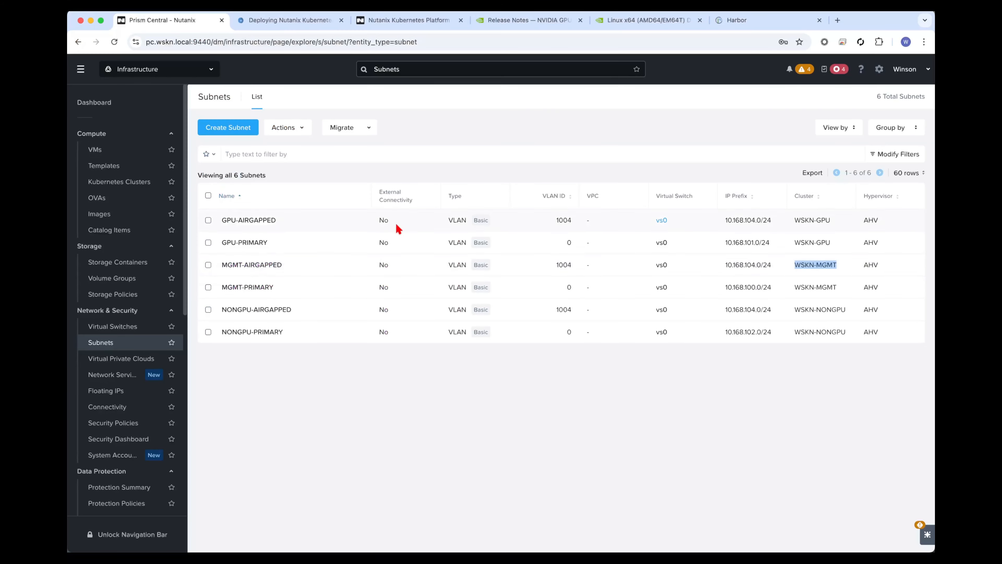
triple_click(305, 269)
key("super+c")
key("super+Tab")
key("super+v")
key("BackSpace")
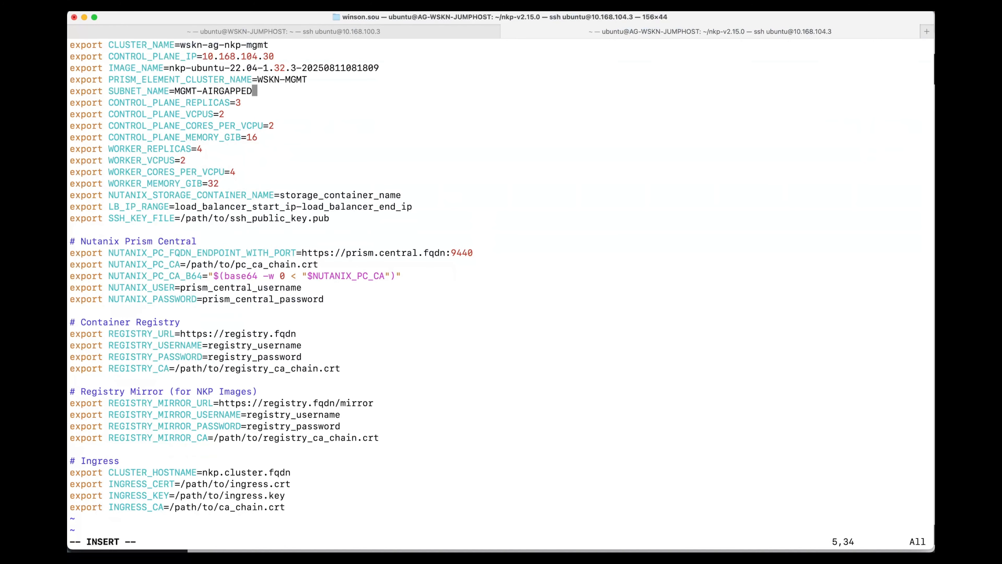
Set NUTANIX_STORAGE_CONTAINER_NAME in env.sh to SelfServiceContainer and check the name in Prism Central's storage container list in Chrome.
key("Down")
key("Down")
key("Down")
key("Down")
key("Down")
key("Down")
key("Down")
key("Down")
key("Down")
key("Right")
key("Right")
key("Right")
key("Right")
key("Right")
key("Right")
key("Right")
key("Right")
key("Right")
key("Right")
key("Right")
key("Right")
key("Right")
key("Right")
key("Right")
key("Right")
key("Right")
key("Right")
key("Right")
key("Right")
key("Right")
key("Right")
key("Right")
key("Right")
key("Right")
key("Right")
key("BackSpace")
key("BackSpace")
key("BackSpace")
key("BackSpace")
key("BackSpace")
key("BackSpace")
key("BackSpace")
key("BackSpace")
key("BackSpace")
key("BackSpace")
key("BackSpace")
key("BackSpace")
key("BackSpace")
key("BackSpace")
key("BackSpace")
key("BackSpace")
key("BackSpace")
key("BackSpace")
key("BackSpace")
key("BackSpace")
key("BackSpace")
key("BackSpace")
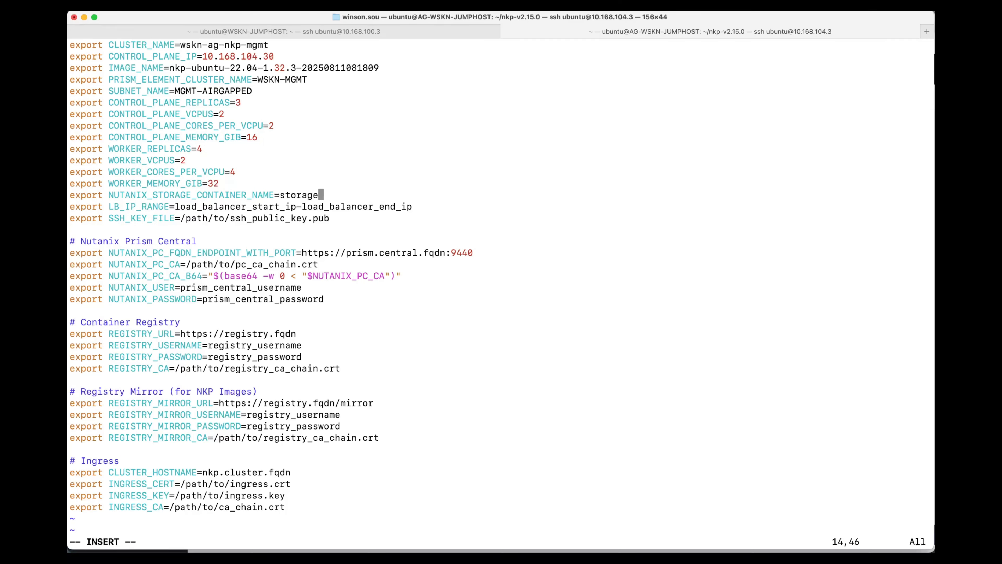
type("SelfServiceContainer")
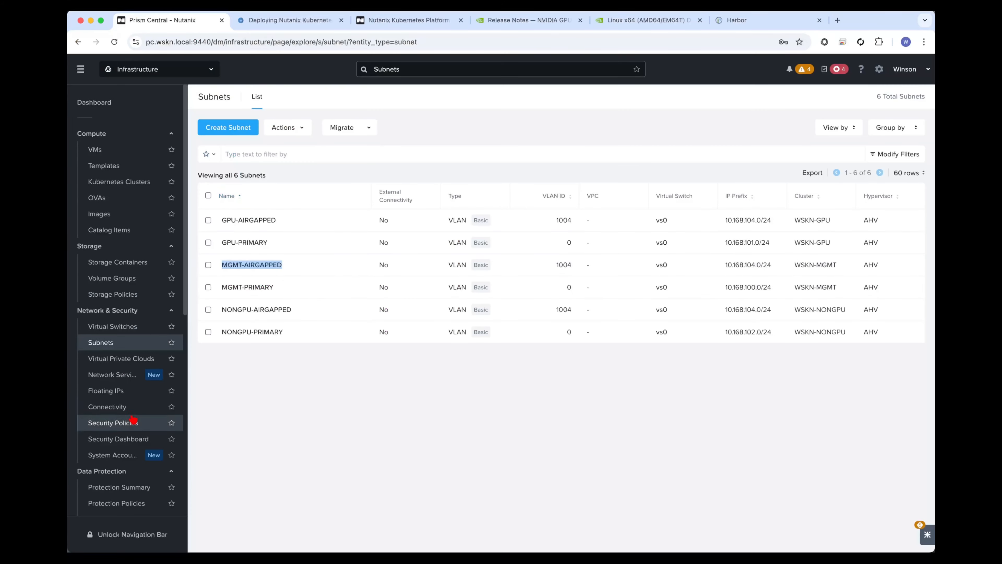
scroll(133, 418, "down", 5)
scroll(134, 418, "up", 5)
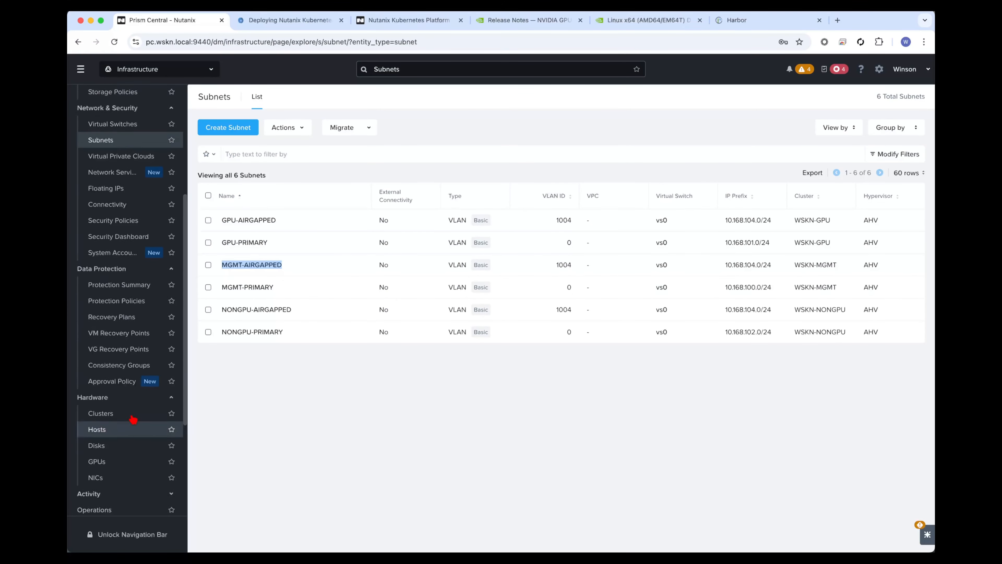
left_click(122, 264)
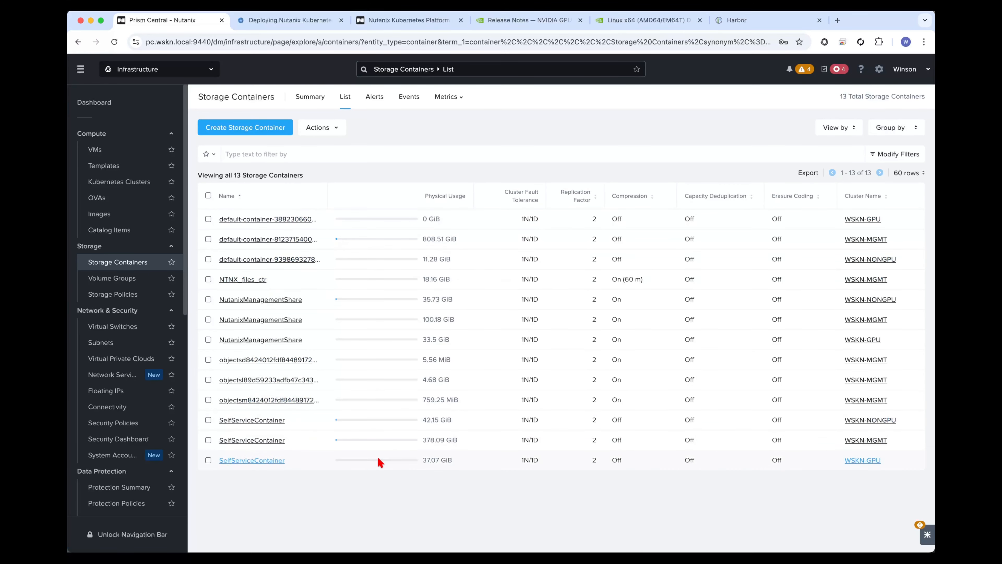
key("super+Tab")
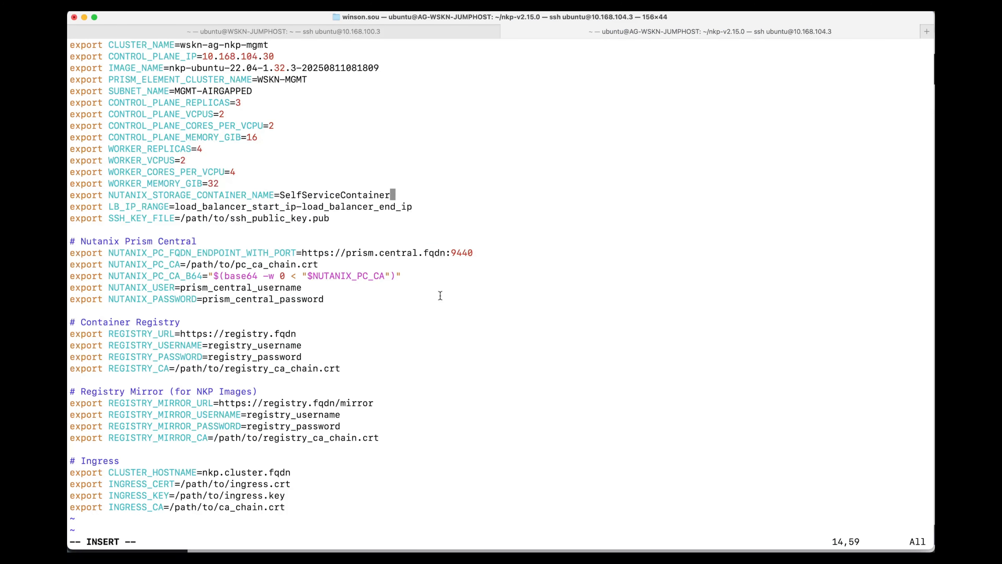
Replace the load balancer start placeholder of LB_IP_RANGE in env.sh with 10.168.104.31.
key("Down")
key("Right")
key("Right")
key("Right")
key("Left")
key("Left")
key("Left")
key("Left")
key("Left")
key("Left")
key("Left")
key("Left")
key("Left")
key("Left")
key("Left")
key("Left")
key("Left")
key("Left")
key("Left")
key("Left")
key("Left")
key("Left")
key("Left")
key("Left")
key("BackSpace")
key("BackSpace")
key("BackSpace")
key("BackSpace")
key("BackSpace")
key("BackSpace")
key("BackSpace")
key("BackSpace")
key("BackSpace")
key("BackSpace")
key("BackSpace")
key("BackSpace")
key("BackSpace")
key("BackSpace")
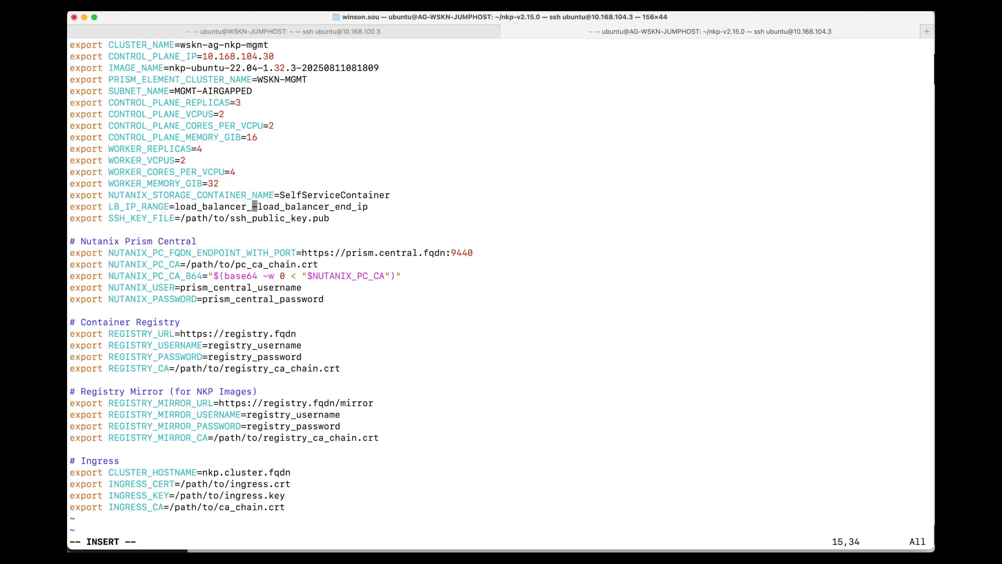
key("BackSpace")
key("BackSpace")
key("BackSpace")
key("BackSpace")
key("BackSpace")
key("BackSpace")
key("BackSpace")
key("BackSpace")
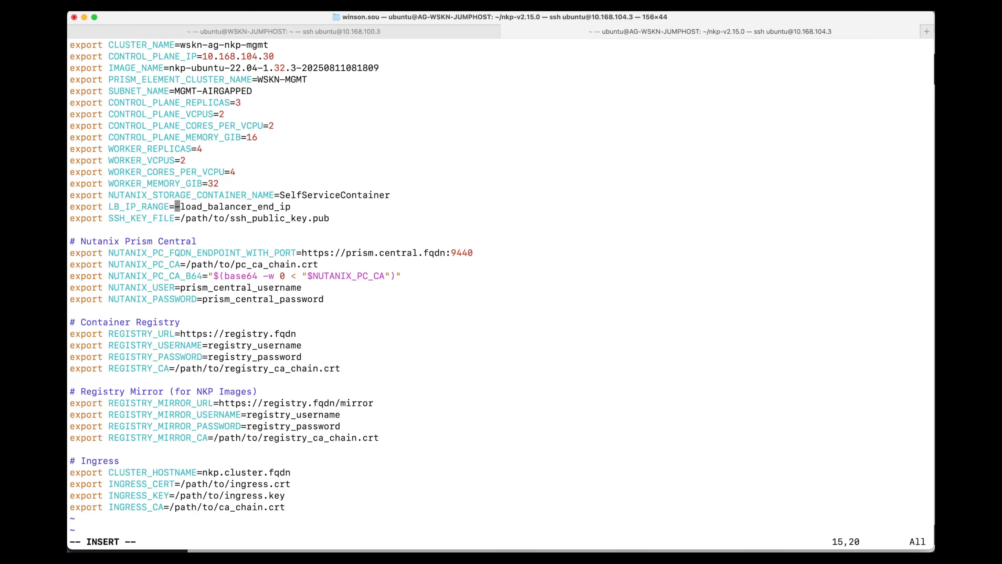
type("10.168.10")
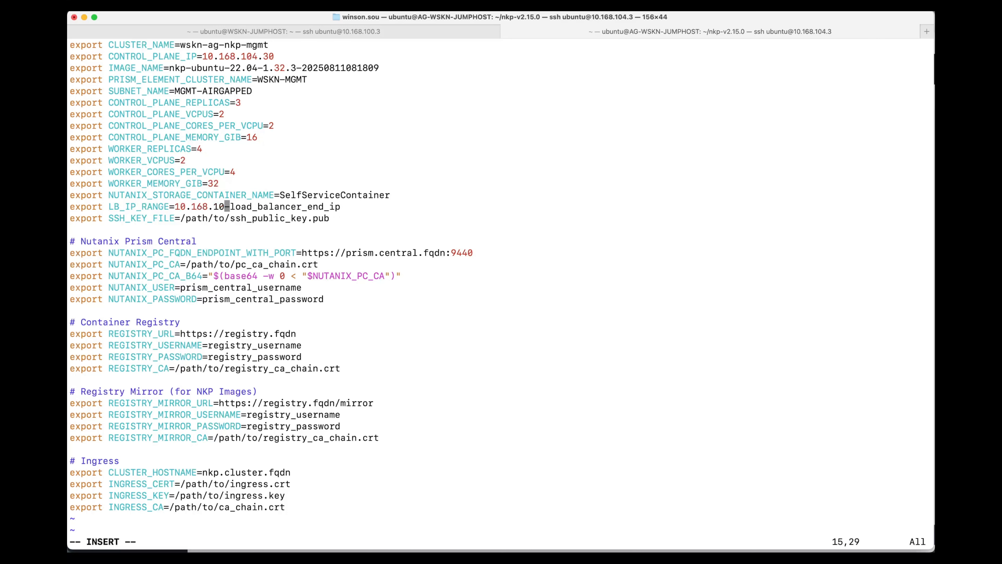
type("4.31")
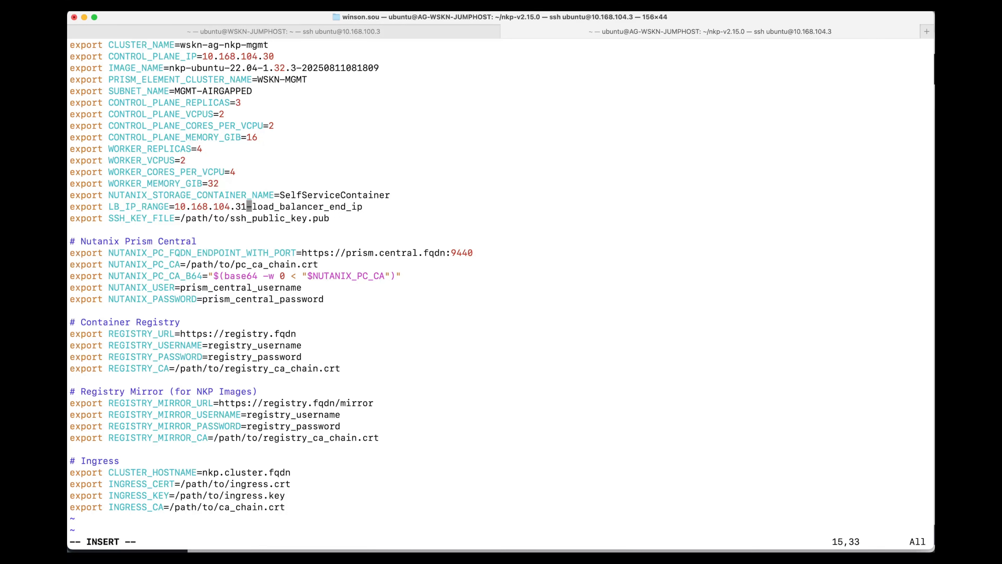
Replace the load balancer end placeholder of LB_IP_RANGE with 10.168.104.34, and save and close env.sh.
key("Right")
key("Right")
key("Right")
key("Right")
key("Right")
key("Right")
key("Right")
key("Right")
key("Right")
key("Right")
key("Right")
key("Right")
key("Right")
key("Right")
key("Right")
key("Right")
key("Right")
key("Right")
key("Right")
key("Right")
key("Right")
key("BackSpace")
key("BackSpace")
key("BackSpace")
key("BackSpace")
key("BackSpace")
key("BackSpace")
key("BackSpace")
key("BackSpace")
key("BackSpace")
key("BackSpace")
key("BackSpace")
key("BackSpace")
key("BackSpace")
key("BackSpace")
key("BackSpace")
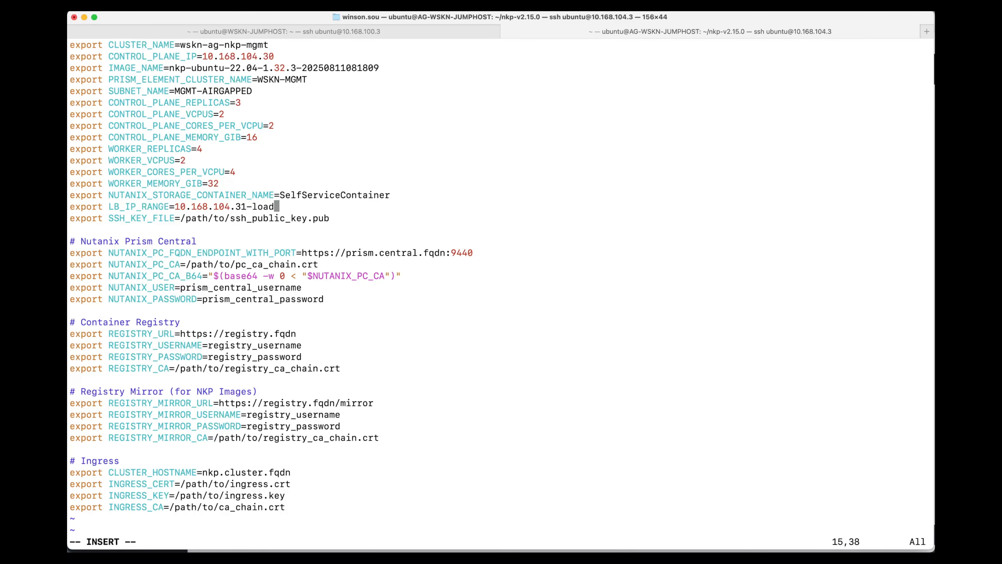
key("BackSpace")
key("BackSpace")
key("BackSpace")
key("BackSpace")
type("10.168.104.34")
key("Down")
key("Right")
key("Escape")
type(":wq")
key("Return")
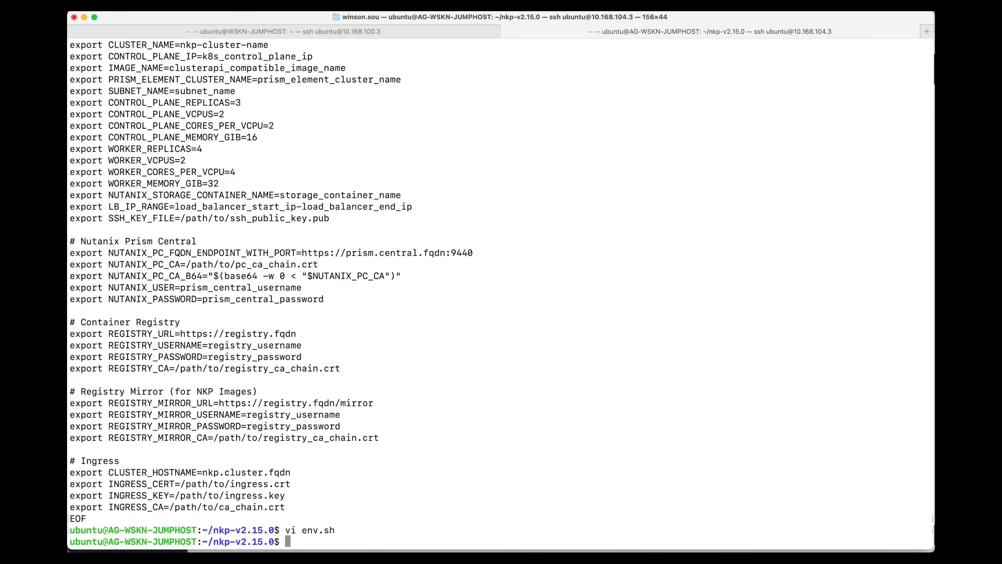
Print the contents of the SSH public key file ~/.ssh/id_rsa.pub.
type("cat ~/.ssh/id_rsa.pub")
key("Return")
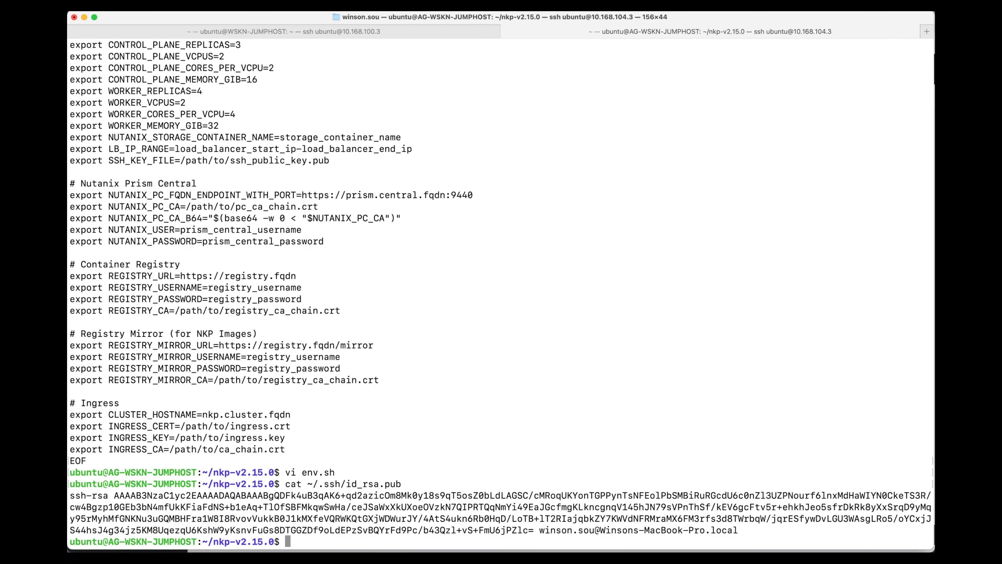
List ~/.ssh/id_rsa.pub with ls and copy its full path /home/ubuntu/.ssh/id_rsa.pub.
key("Up")
key("ctrl+a")
key("Right")
key("Right")
key("Right")
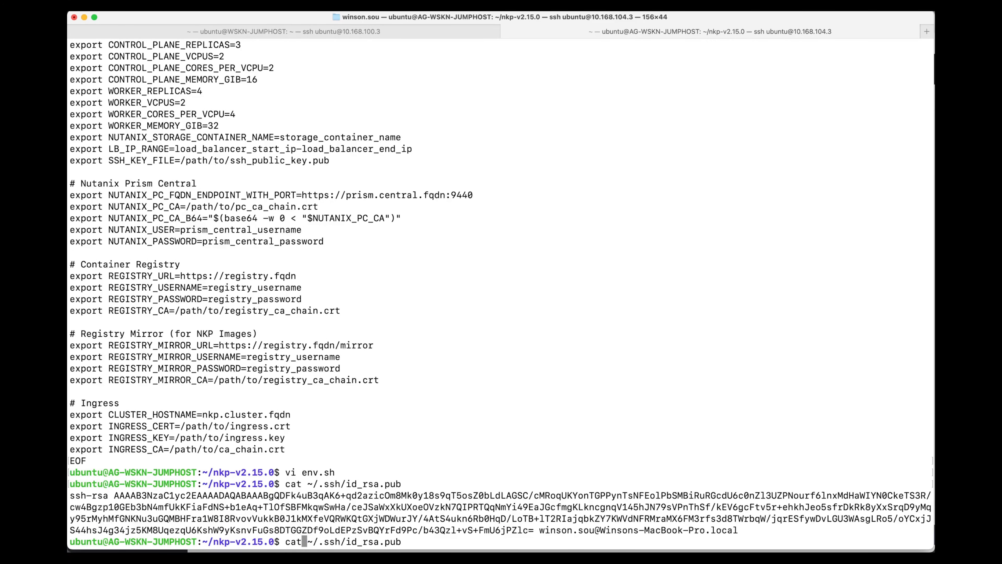
key("BackSpace")
key("BackSpace")
key("BackSpace")
type("ls")
key("Return")
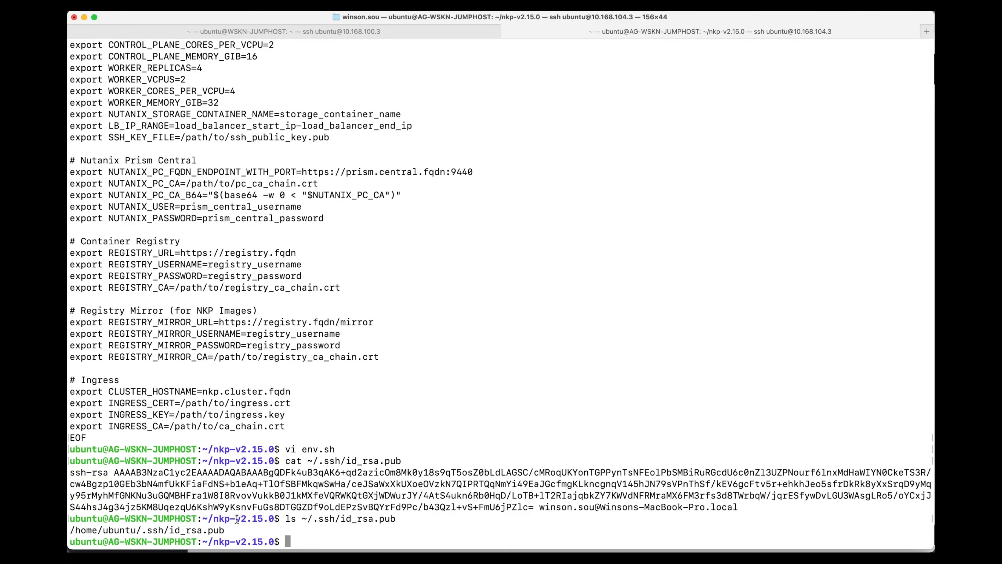
left_click_drag(227, 531, 70, 529)
key("super+c")
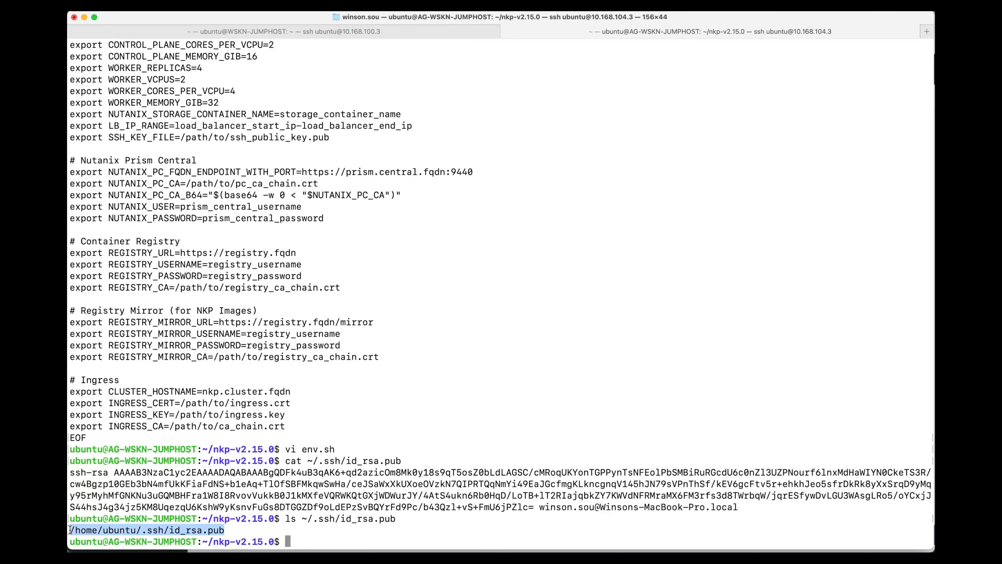
Reopen env.sh in vi and set SSH_KEY_FILE to the copied path /home/ubuntu/.ssh/id_rsa.pub.
key("Up")
key("Up")
key("Up")
key("Return")
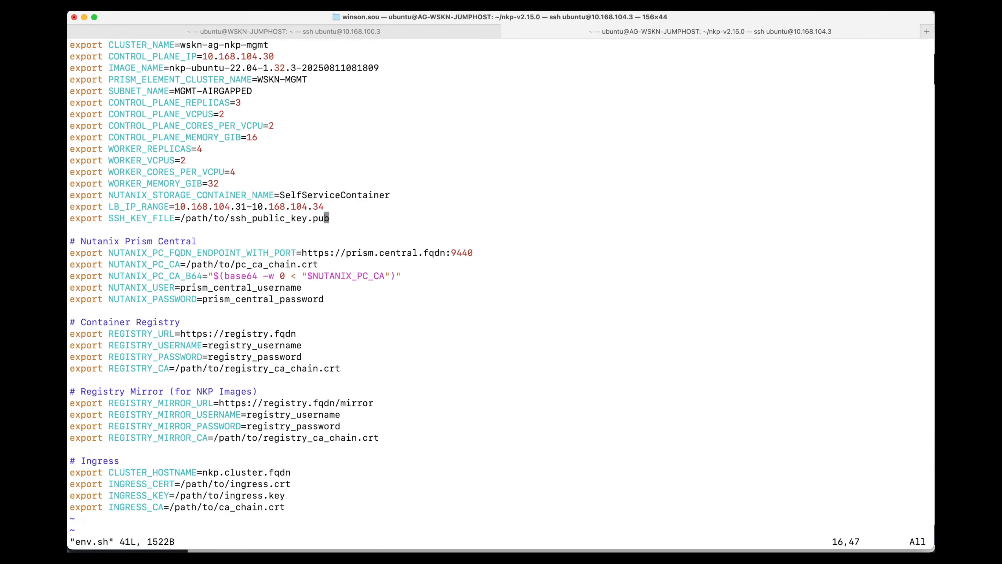
key("A")
key("BackSpace")
key("BackSpace")
key("BackSpace")
key("BackSpace")
key("BackSpace")
key("BackSpace")
key("BackSpace")
key("BackSpace")
key("BackSpace")
key("BackSpace")
key("BackSpace")
key("BackSpace")
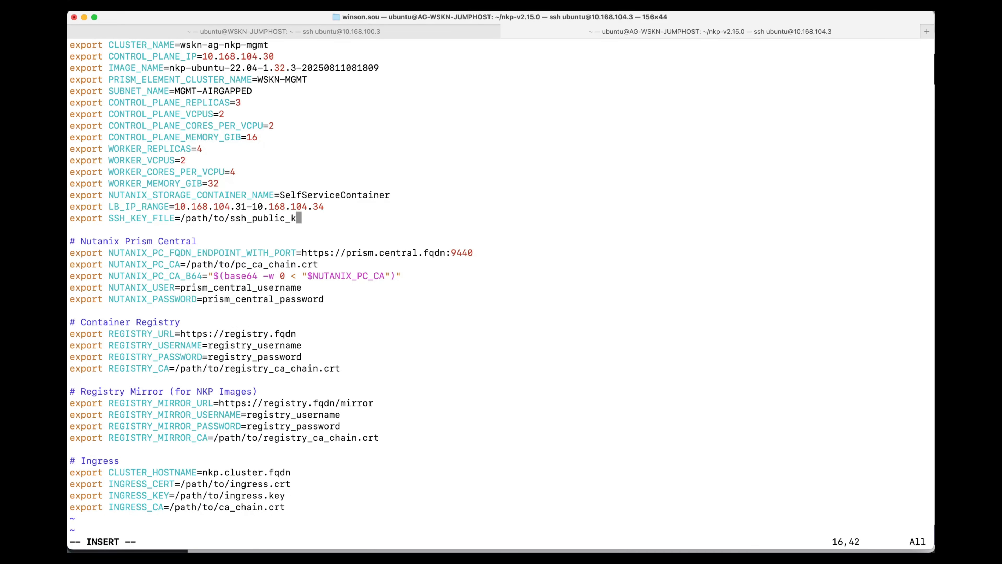
key("BackSpace")
key("BackSpace")
key("BackSpace")
key("BackSpace")
key("BackSpace")
key("BackSpace")
key("BackSpace")
key("BackSpace")
key("BackSpace")
key("BackSpace")
key("BackSpace")
key("BackSpace")
key("BackSpace")
key("BackSpace")
key("BackSpace")
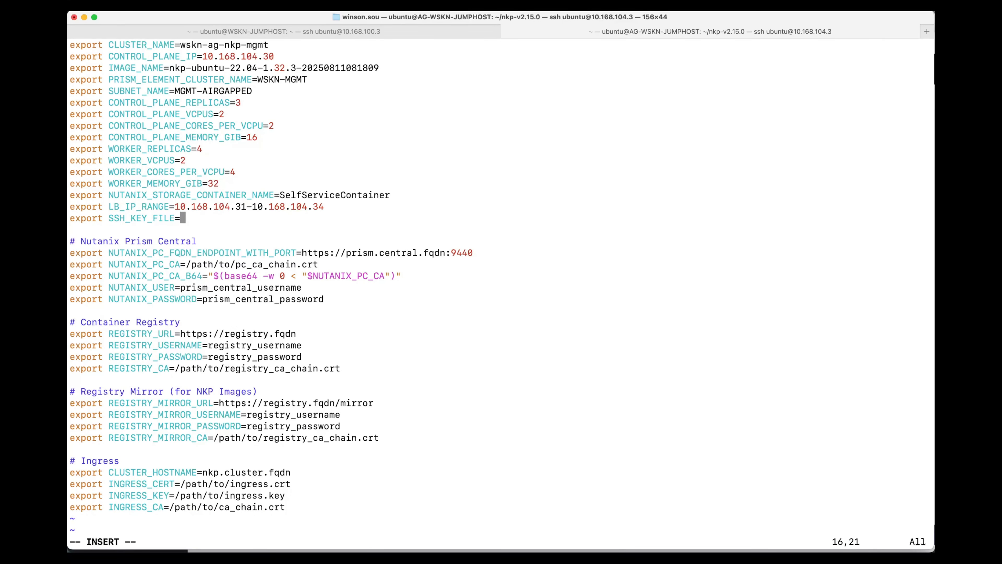
key("super+v")
Delete the placeholder host name from NUTANIX_PC_FQDN_ENDPOINT_WITH_PORT in env.sh, keeping port 9440.
key("Down")
key("Down")
key("Down")
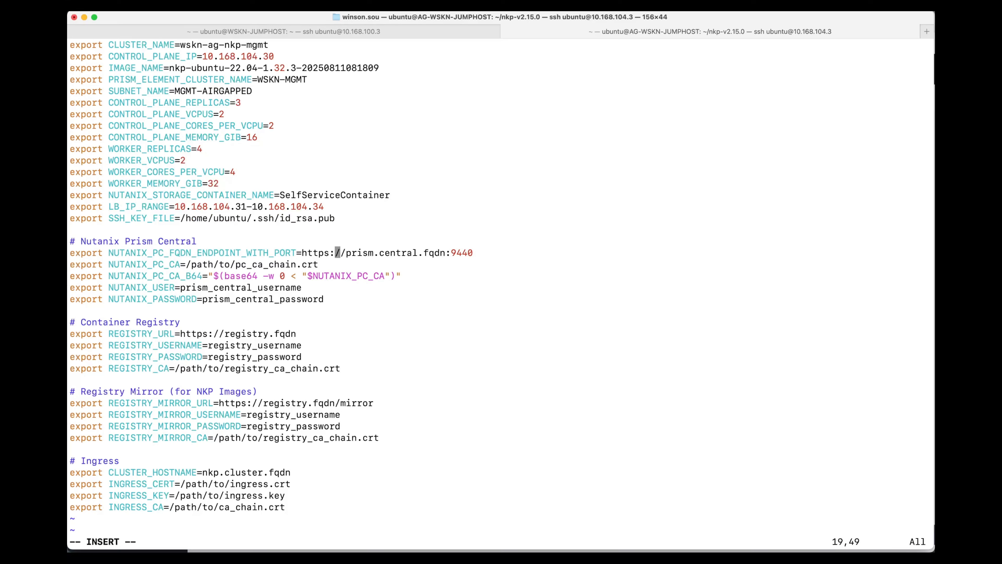
key("Right")
key("Right")
key("Right")
key("Right")
key("Right")
key("Right")
key("Right")
key("Right")
key("BackSpace")
key("BackSpace")
key("BackSpace")
key("BackSpace")
key("BackSpace")
key("BackSpace")
key("BackSpace")
key("BackSpace")
key("BackSpace")
key("BackSpace")
key("BackSpace")
key("BackSpace")
key("BackSpace")
key("BackSpace")
key("BackSpace")
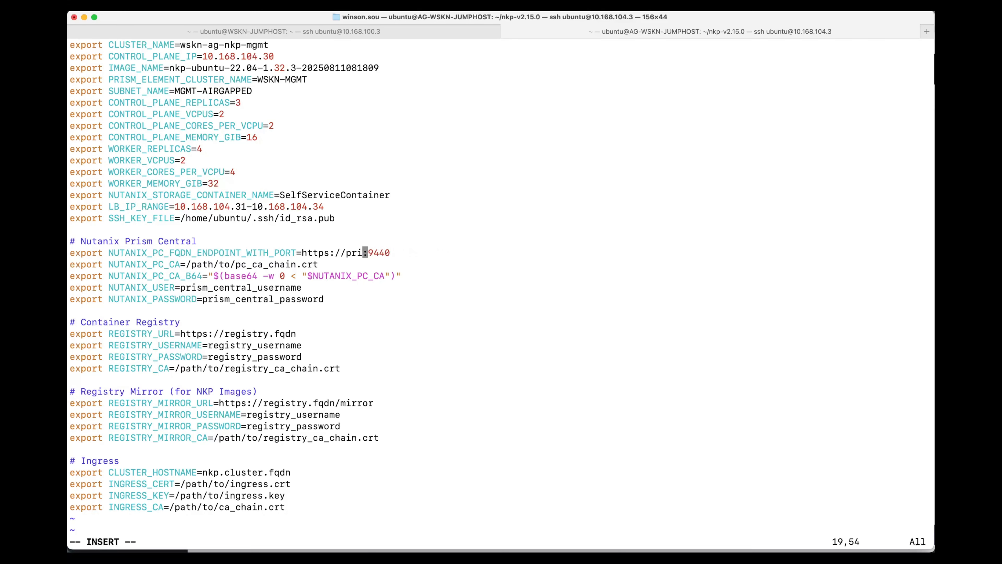
key("BackSpace")
key("BackSpace")
key("BackSpace")
key("BackSpace")
type("/10.168")
type(".100.4")
key("BackSpace")
key("BackSpace")
key("BackSpace")
key("BackSpace")
key("BackSpace")
key("BackSpace")
key("BackSpace")
key("BackSpace")
key("BackSpace")
key("BackSpace")
key("BackSpace")
key("BackSpace")
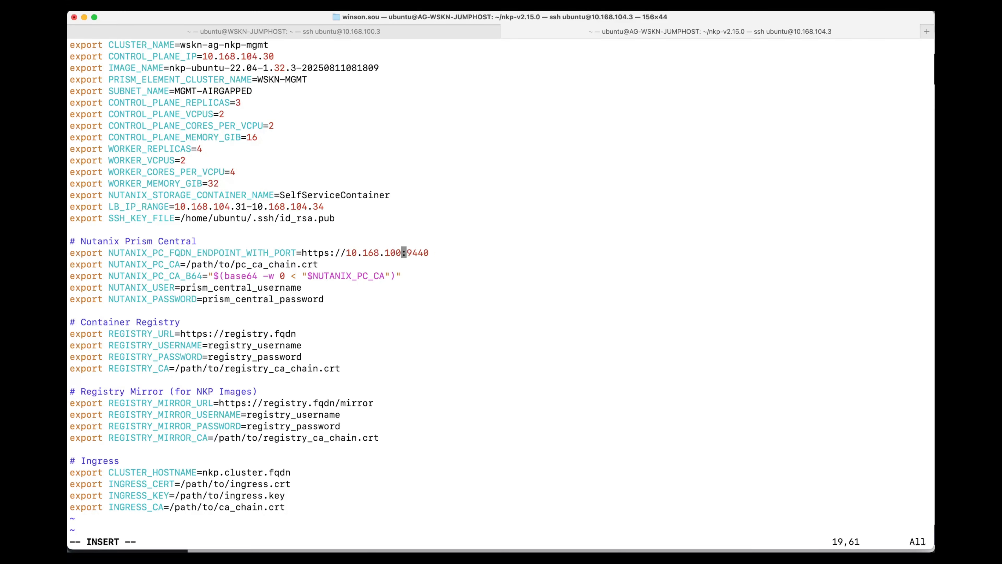
type("pc.wskn.local")
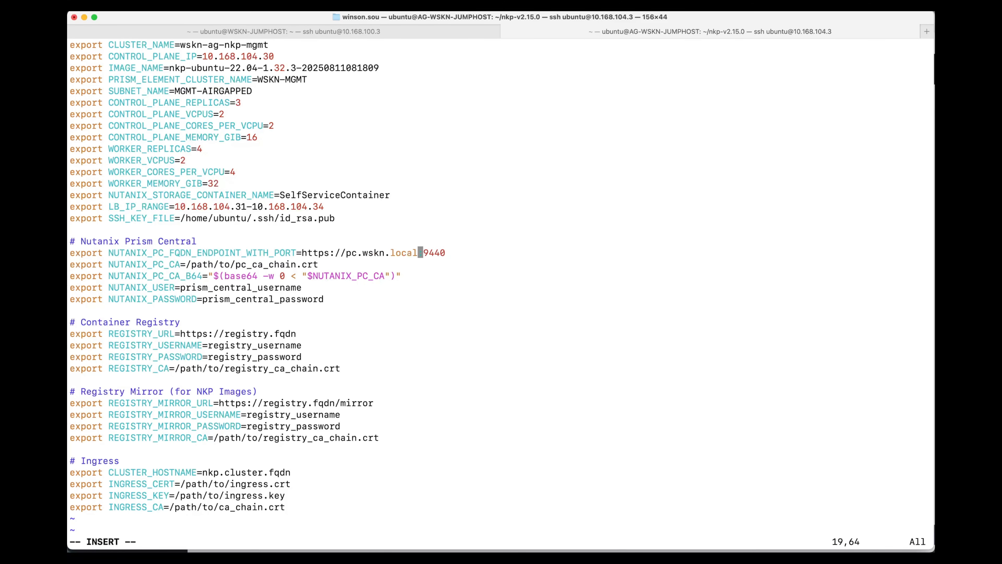
key("Right")
key("Right")
key("Right")
key("Right")
Remove the placeholder path from NUTANIX_PC_CA, and save and close env.sh.
key("Down")
key("Up")
key("Down")
key("BackSpace")
key("BackSpace")
key("BackSpace")
key("BackSpace")
key("BackSpace")
key("BackSpace")
key("BackSpace")
key("BackSpace")
key("BackSpace")
key("BackSpace")
key("BackSpace")
key("BackSpace")
key("BackSpace")
key("BackSpace")
key("BackSpace")
key("BackSpace")
key("BackSpace")
key("BackSpace")
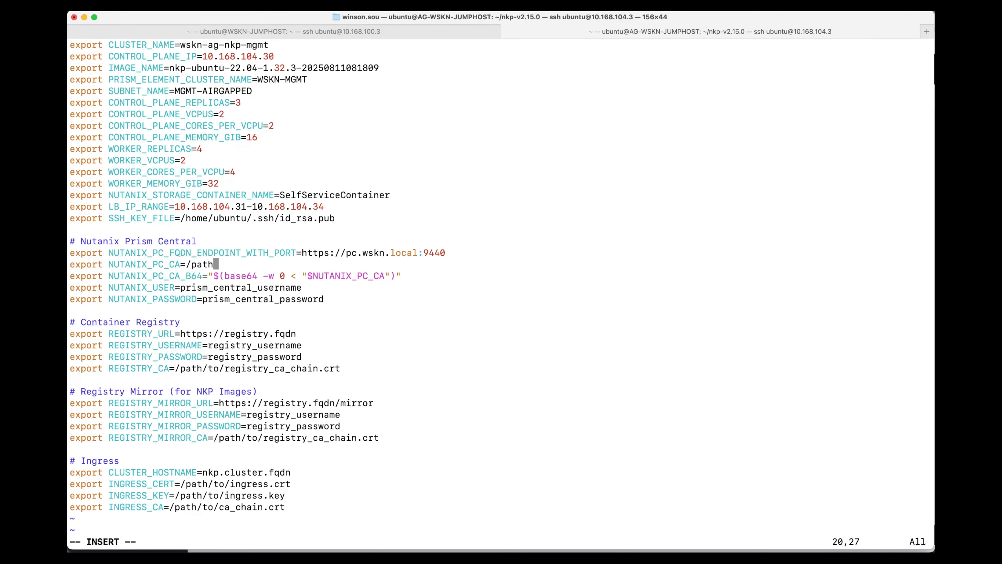
key("BackSpace")
key("BackSpace")
key("BackSpace")
key("BackSpace")
key("BackSpace")
key("Escape")
type(":wq")
key("Return")
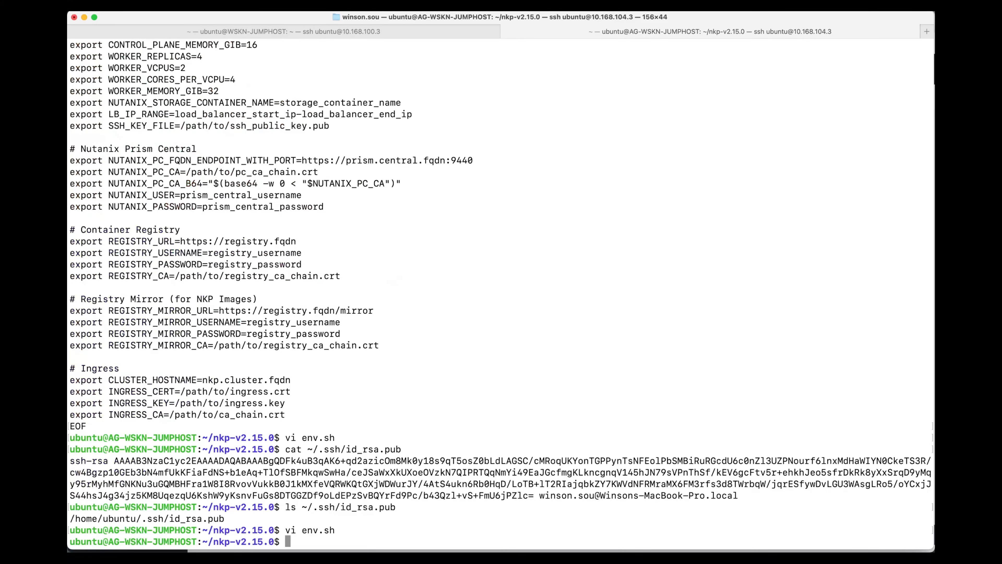
List the contents of the ~/certificates folder.
type("ls ~/ub")
key("Tab")
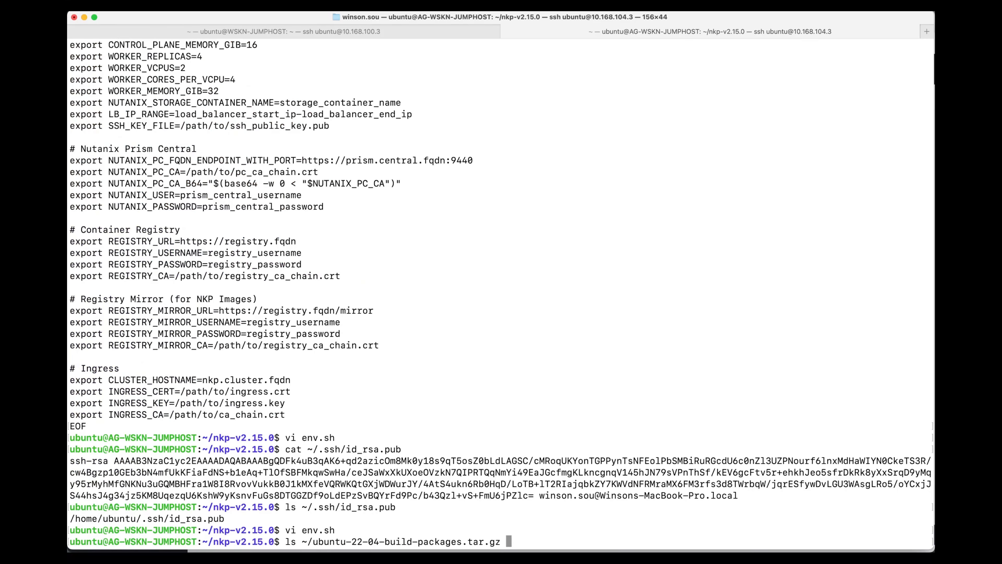
key("BackSpace")
key("BackSpace")
key("BackSpace")
key("BackSpace")
key("BackSpace")
key("BackSpace")
key("BackSpace")
key("BackSpace")
key("BackSpace")
key("BackSpace")
key("BackSpace")
key("BackSpace")
key("BackSpace")
key("BackSpace")
key("BackSpace")
key("BackSpace")
key("BackSpace")
key("BackSpace")
key("BackSpace")
key("BackSpace")
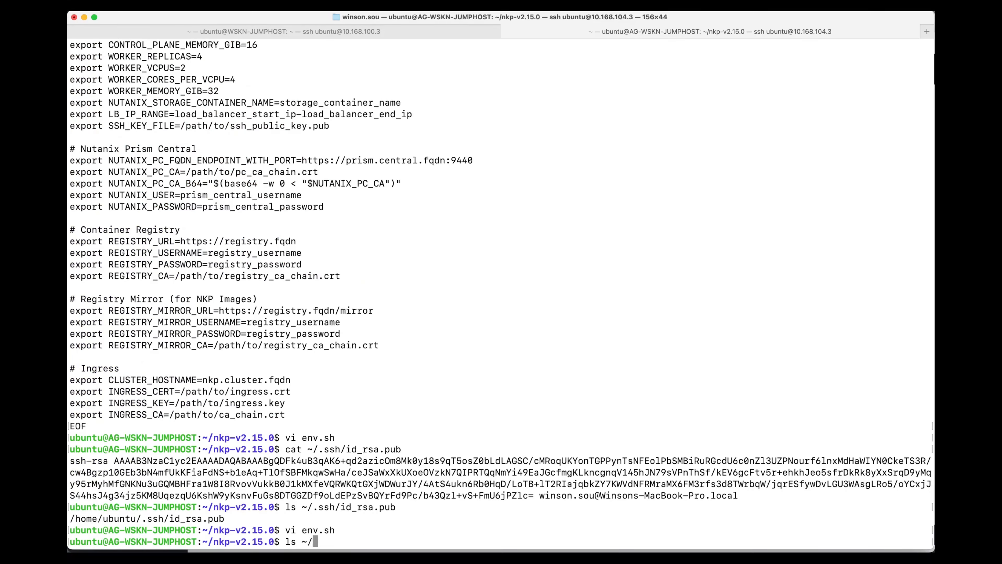
type("cer")
key("Tab")
key("Return")
List ~/certificates/wskn-ca-chain.crt and copy its full path from the output.
key("Up")
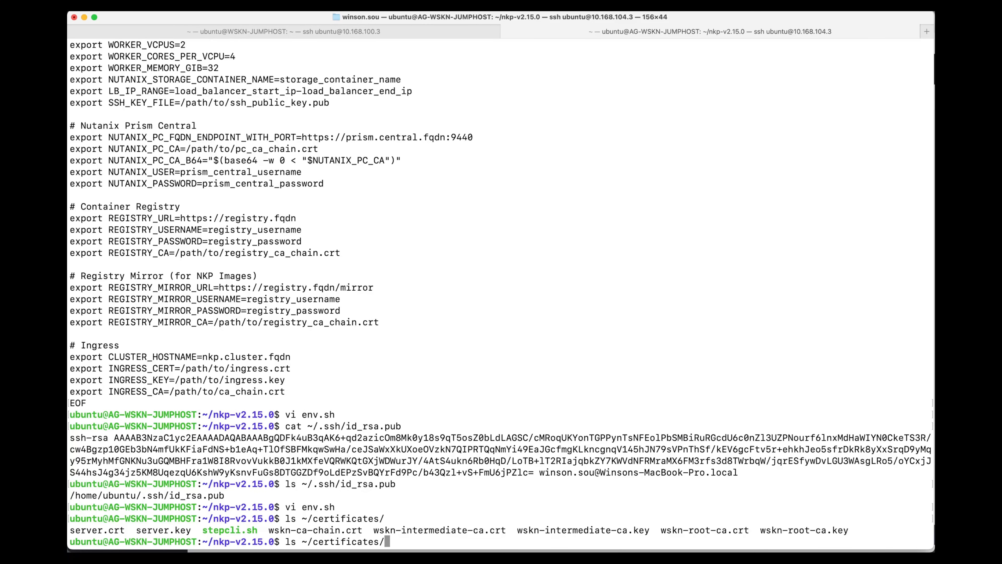
type("wskn-c")
key("Tab")
key("Return")
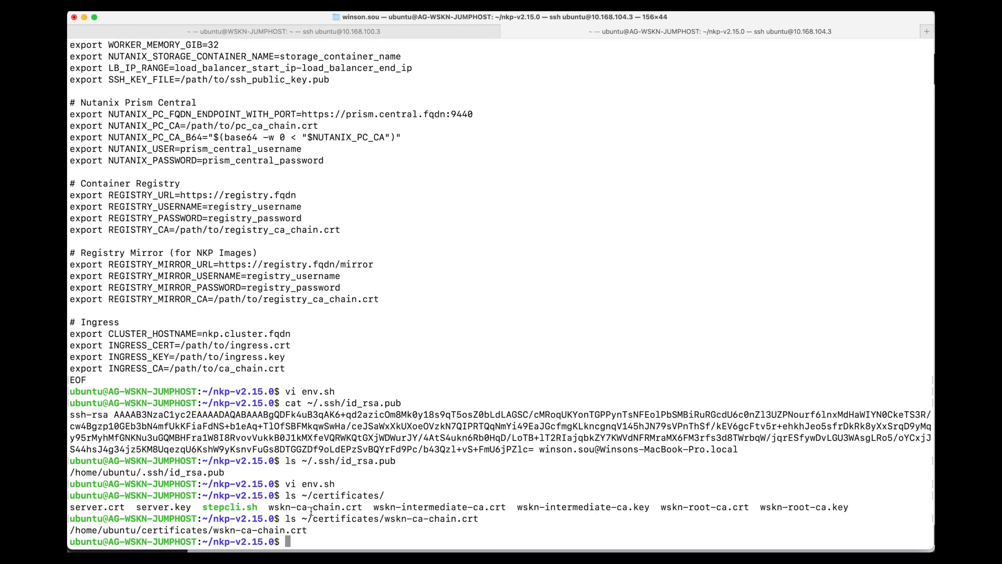
left_click_drag(310, 531, 70, 534)
key("super+c")
Reopen env.sh in vi and set NUTANIX_PC_CA to the copied path /home/ubuntu/certificates/wskn-ca-chain.crt.
key("Up")
key("Up")
key("Up")
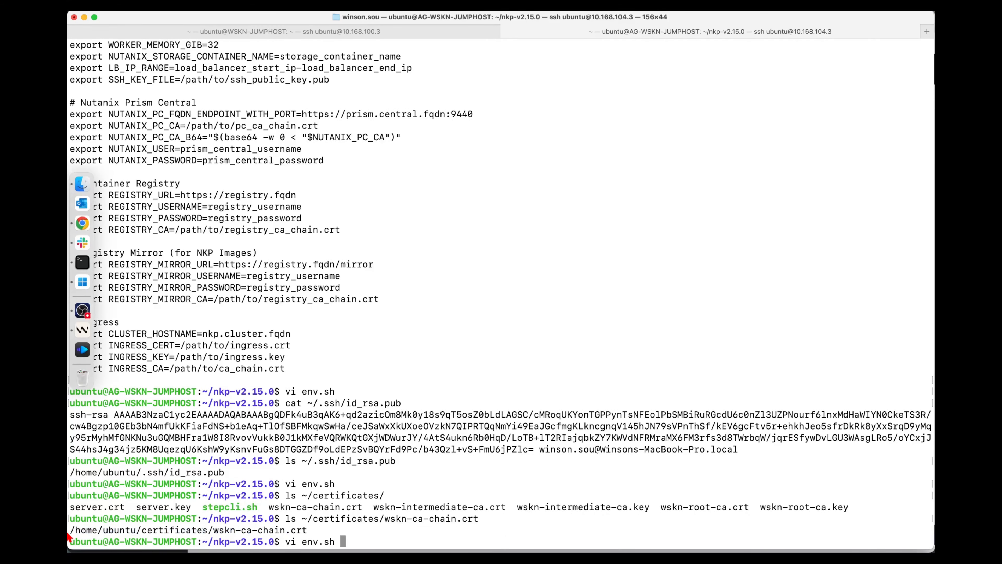
key("Return")
key("j")
key("k")
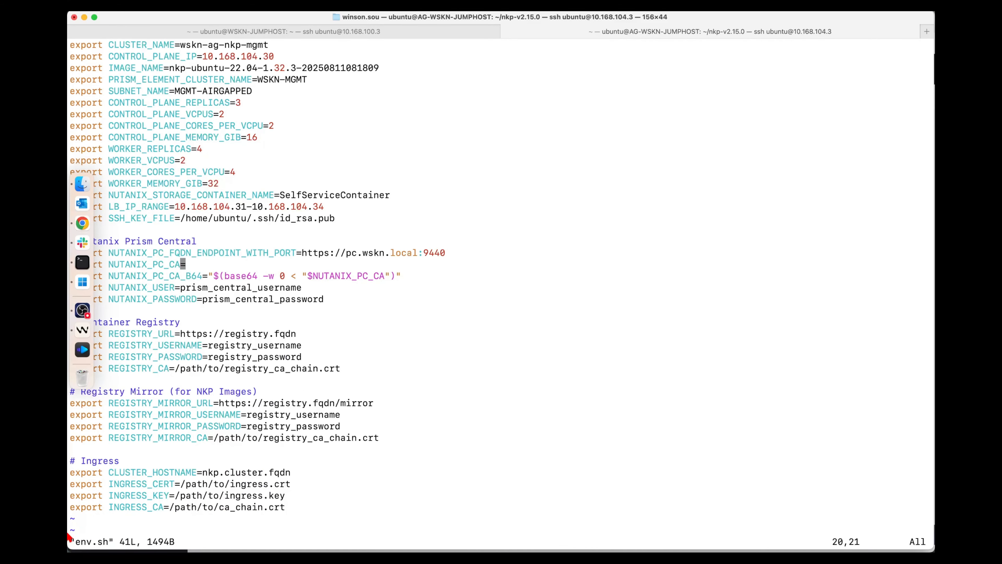
key("i")
key("Right")
key("super+v")
Delete the NUTANIX_USER and NUTANIX_PASSWORD lines from the Nutanix Prism Central section of env.sh.
key("Down")
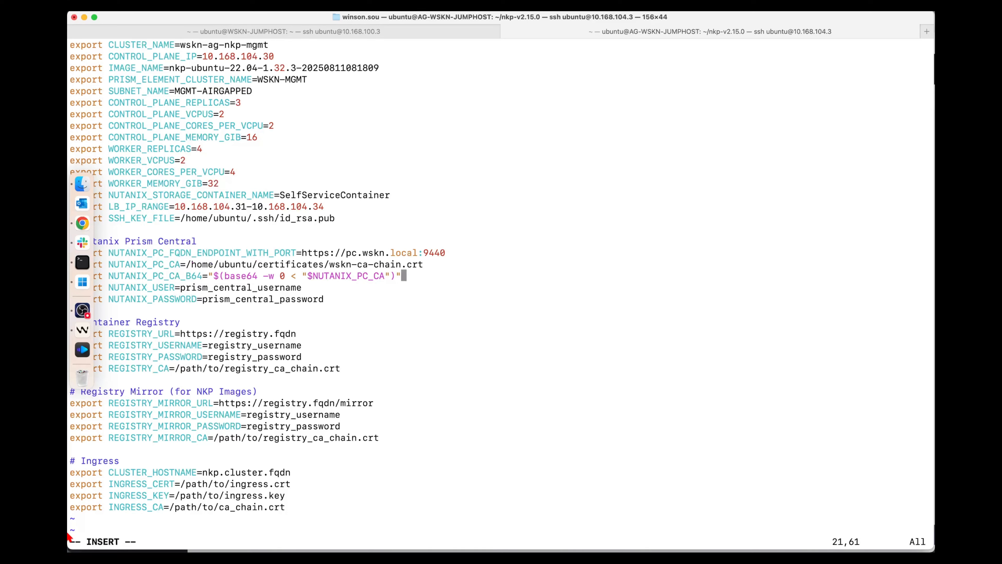
key("Down")
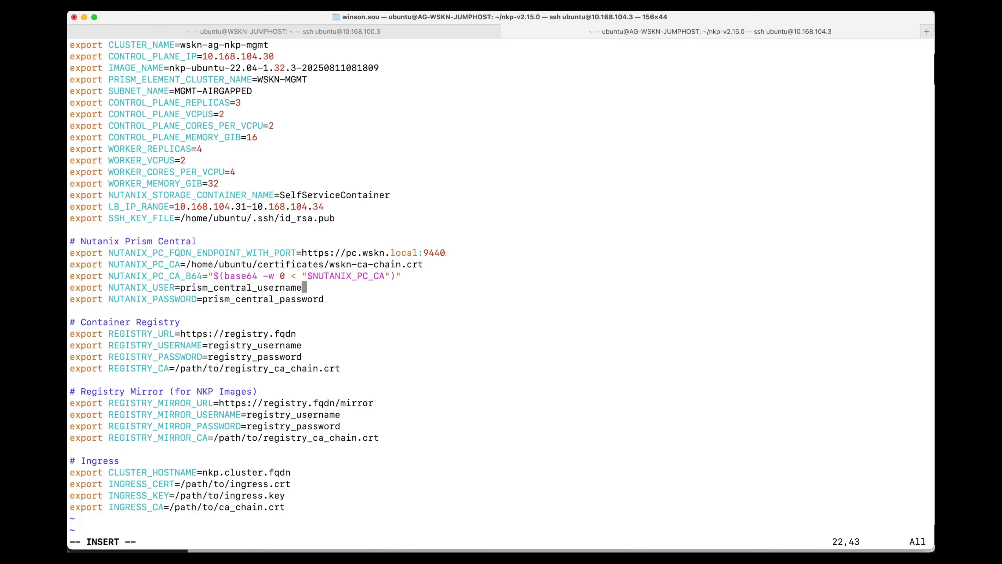
key("Escape")
key("d")
key("d")
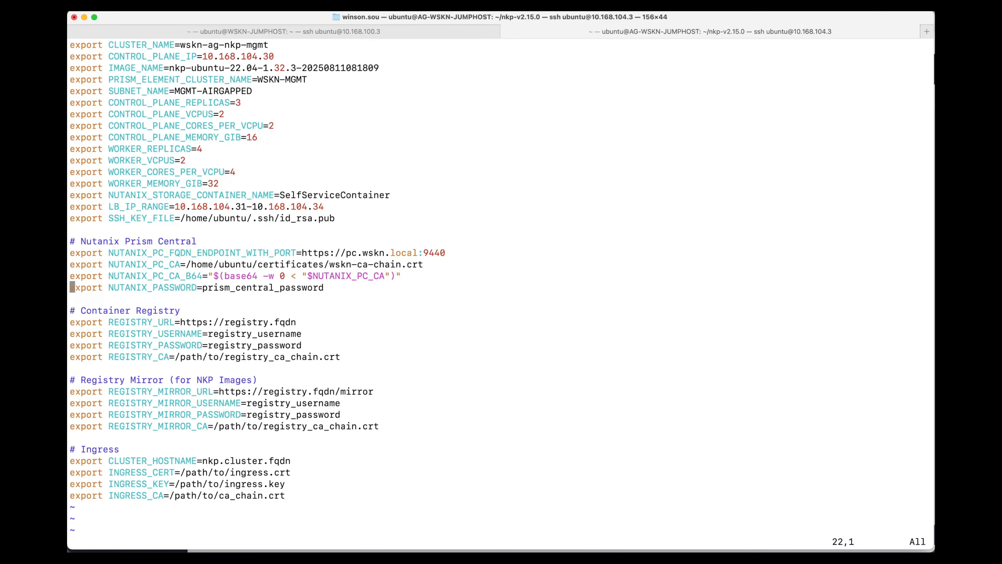
key("d")
key("Down")
key("Down")
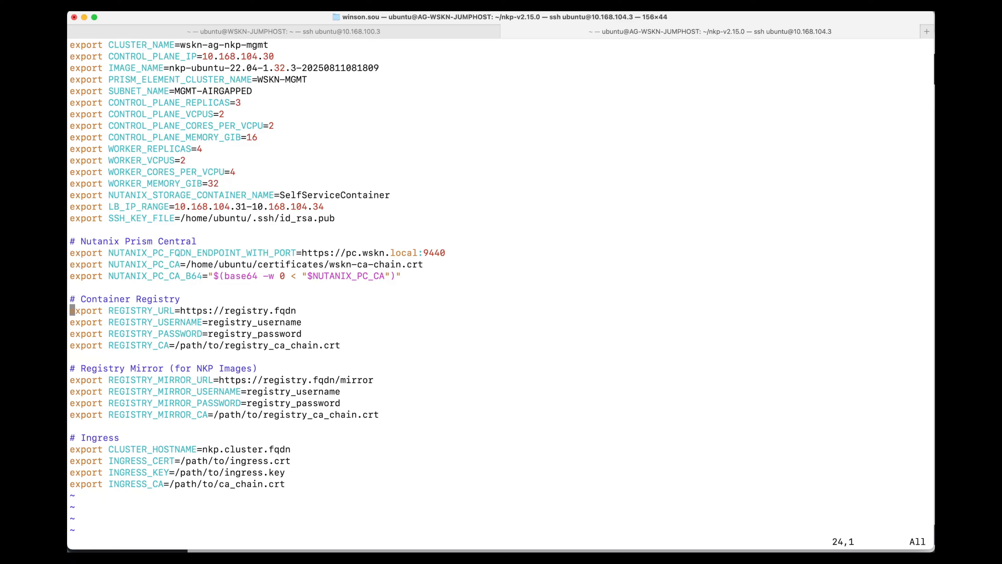
key("Right")
key("Right")
key("Right")
key("Right")
key("Right")
key("Right")
key("Right")
key("End")
key("i")
key("BackSpace")
key("BackSpace")
key("BackSpace")
key("BackSpace")
key("BackSpace")
key("BackSpace")
key("BackSpace")
key("BackSpace")
key("BackSpace")
key("BackSpace")
key("BackSpace")
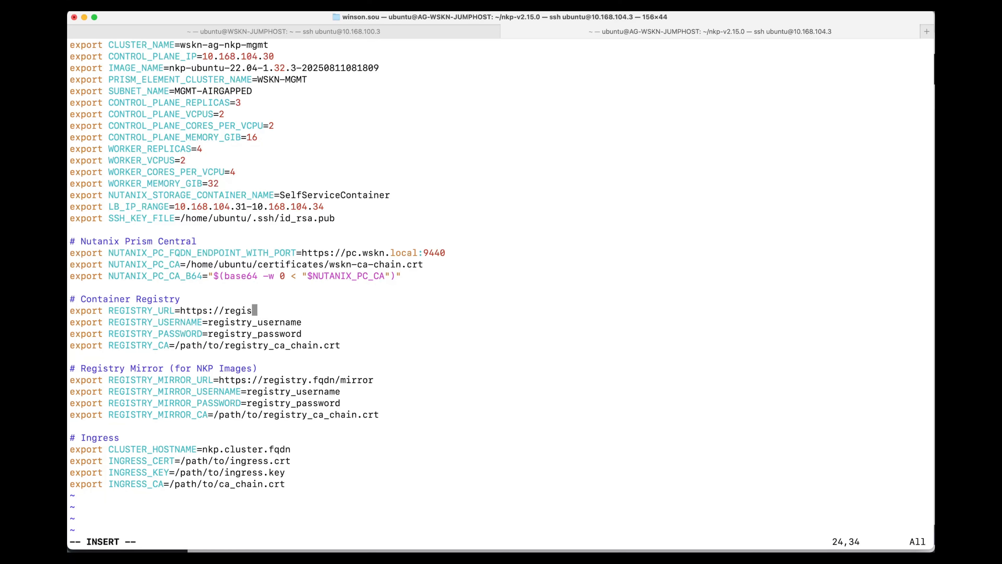
key("BackSpace")
key("BackSpace")
type("ag-registry.wskn.local/")
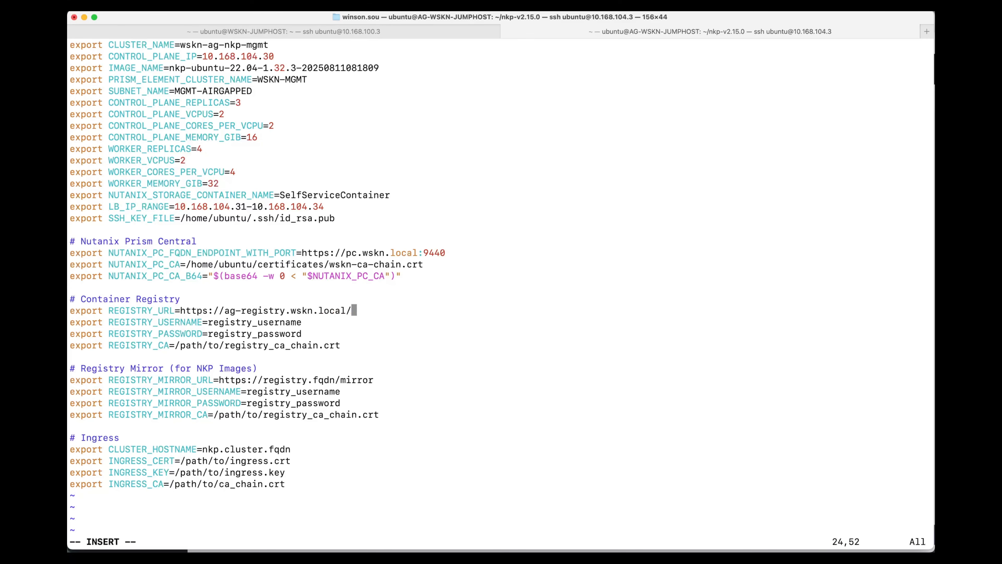
key("BackSpace")
Replace the placeholder value of REGISTRY_USERNAME with admin.
key("Down")
key("BackSpace")
key("BackSpace")
key("BackSpace")
key("BackSpace")
Replace the placeholder value of REGISTRY_PASSWORD with the container registry password.
key("BackSpace")
key("BackSpace")
key("BackSpace")
key("BackSpace")
key("BackSpace")
key("BackSpace")
key("BackSpace")
key("BackSpace")
key("BackSpace")
key("BackSpace")
key("BackSpace")
key("BackSpace")
key("BackSpace")
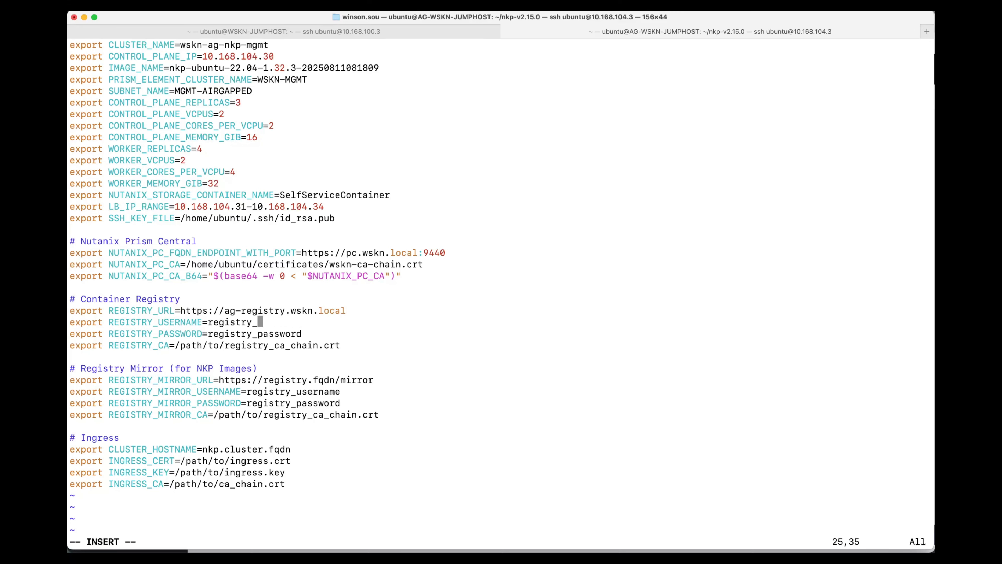
type("admin")
key("Down")
key("Right")
key("Right")
key("Right")
key("Right")
key("Right")
key("Right")
key("Right")
key("Right")
key("Right")
key("Right")
key("Right")
Replace the placeholder path of REGISTRY_CA with the copied /home/ubuntu/certificates/wskn-ca-chain.crt.
key("BackSpace")
key("BackSpace")
key("BackSpace")
key("BackSpace")
key("BackSpace")
key("BackSpace")
key("BackSpace")
key("BackSpace")
key("BackSpace")
key("BackSpace")
key("BackSpace")
key("BackSpace")
key("BackSpace")
key("BackSpace")
key("BackSpace")
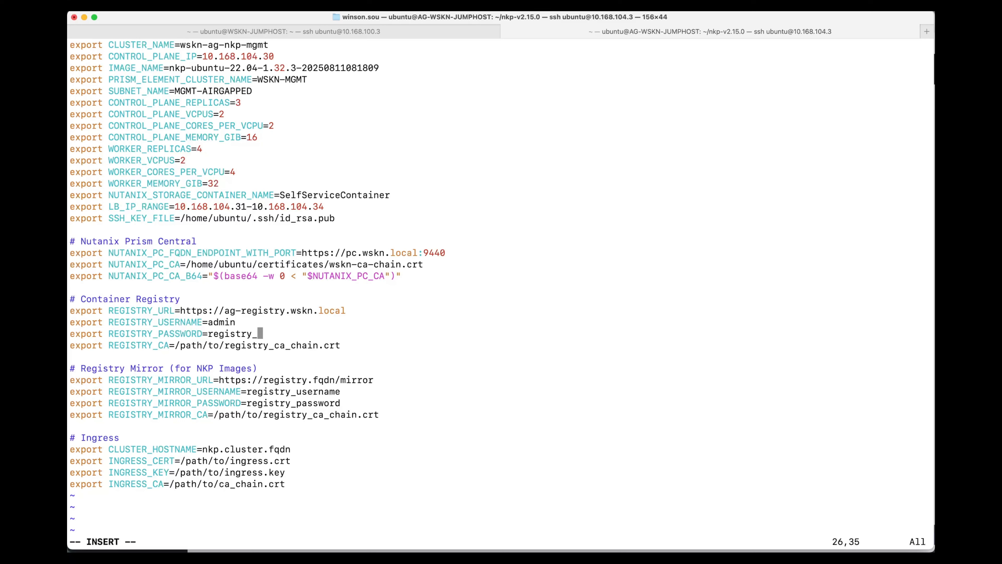
type("Harbor12345")
key("Down")
key("Right")
key("Right")
key("Right")
key("Right")
key("Right")
key("Right")
key("Right")
key("Right")
key("Right")
key("Right")
key("BackSpace")
key("BackSpace")
key("BackSpace")
key("BackSpace")
key("BackSpace")
key("BackSpace")
key("BackSpace")
key("BackSpace")
key("BackSpace")
key("BackSpace")
key("BackSpace")
key("BackSpace")
key("BackSpace")
key("BackSpace")
key("BackSpace")
key("BackSpace")
key("BackSpace")
key("BackSpace")
key("BackSpace")
key("BackSpace")
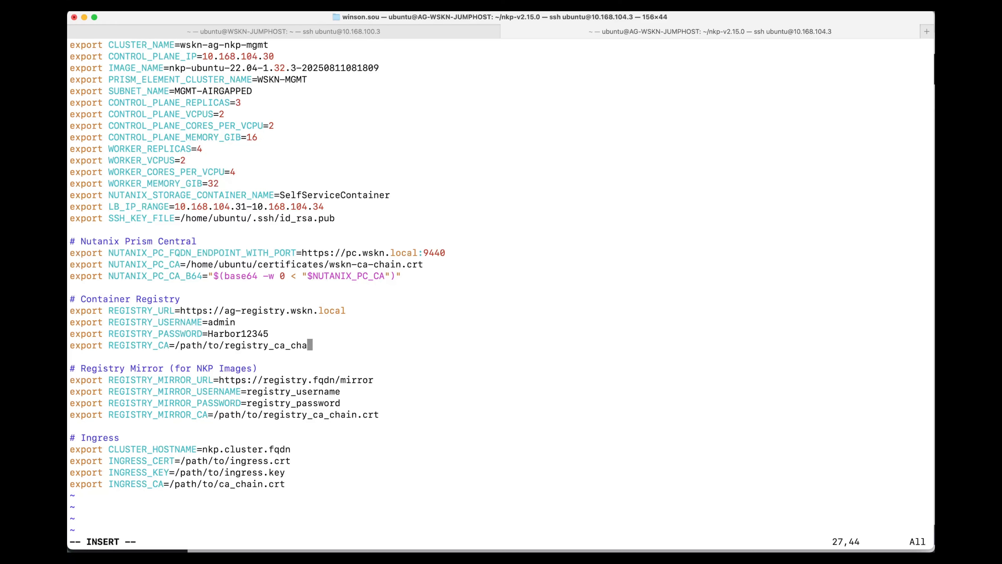
key("BackSpace")
key("BackSpace")
key("BackSpace")
key("BackSpace")
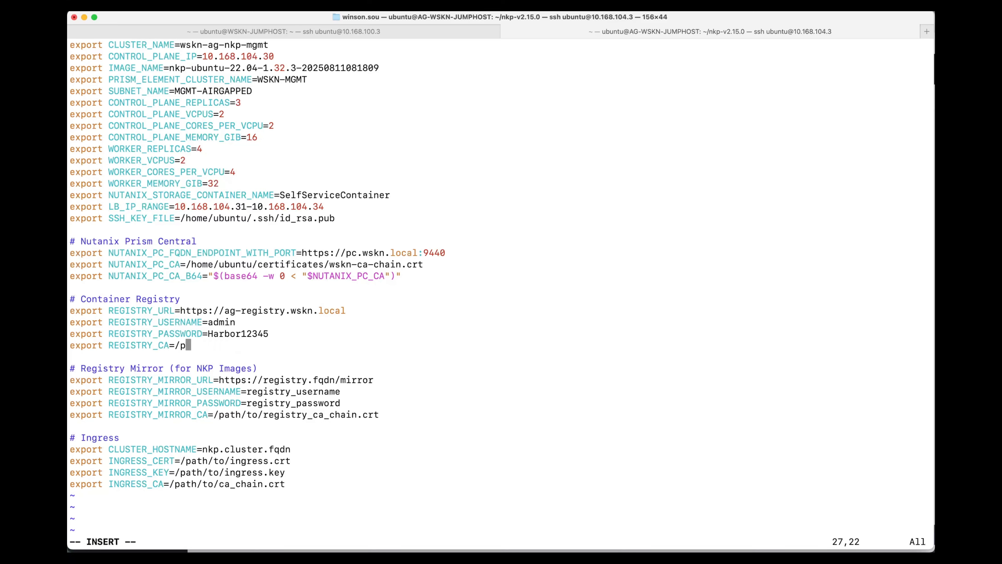
type("/home/ubuntu/certificates/wskn-ca-chain.crt")
Change the host in REGISTRY_MIRROR_URL to ag-registry.wskn.local, keeping the /mirror path.
key("Down")
key("Down")
key("Down")
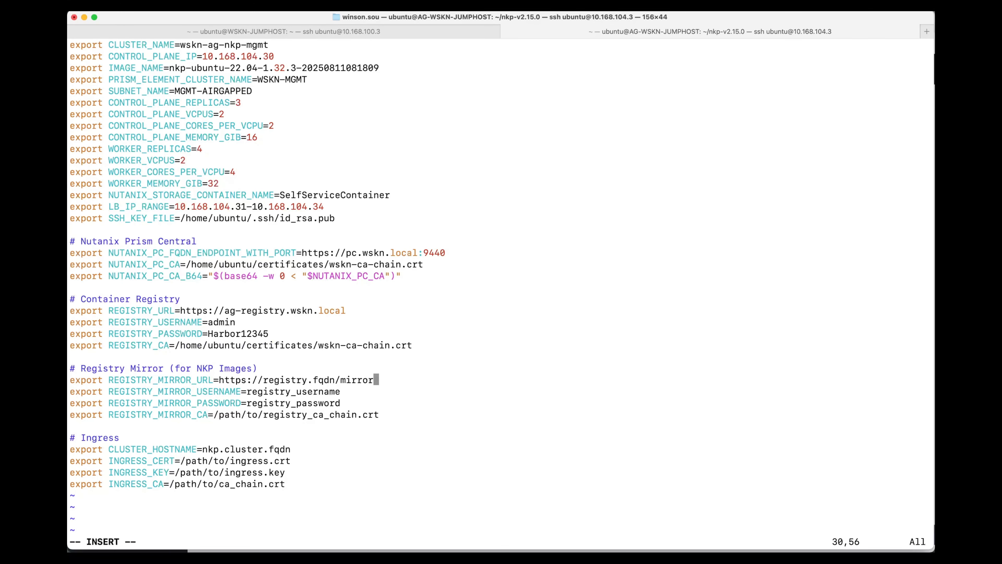
key("Left")
key("Left")
key("Left")
key("BackSpace")
key("BackSpace")
key("BackSpace")
key("BackSpace")
key("BackSpace")
key("BackSpace")
key("BackSpace")
key("BackSpace")
key("BackSpace")
key("BackSpace")
key("BackSpace")
key("BackSpace")
key("BackSpace")
type("ag-registry.wskn.l")
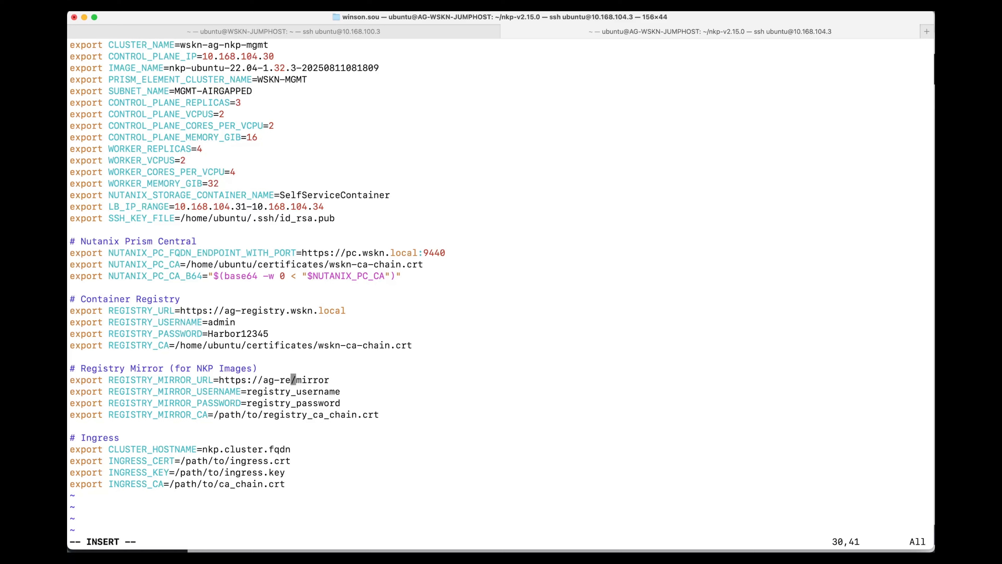
type("ocal")
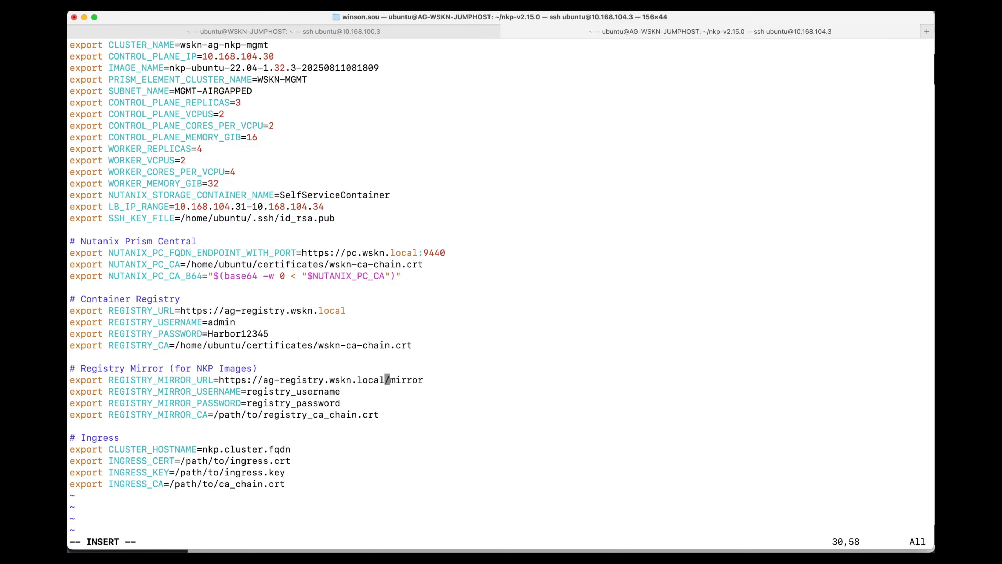
Replace the placeholder value of REGISTRY_MIRROR_USERNAME with admin.
key("Down")
key("BackSpace")
key("BackSpace")
key("BackSpace")
key("BackSpace")
key("BackSpace")
key("BackSpace")
key("BackSpace")
key("BackSpace")
key("BackSpace")
key("BackSpace")
key("BackSpace")
key("BackSpace")
Replace the placeholder value of REGISTRY_MIRROR_PASSWORD with the registry mirror password.
key("BackSpace")
key("BackSpace")
key("BackSpace")
key("BackSpace")
key("BackSpace")
type("admin")
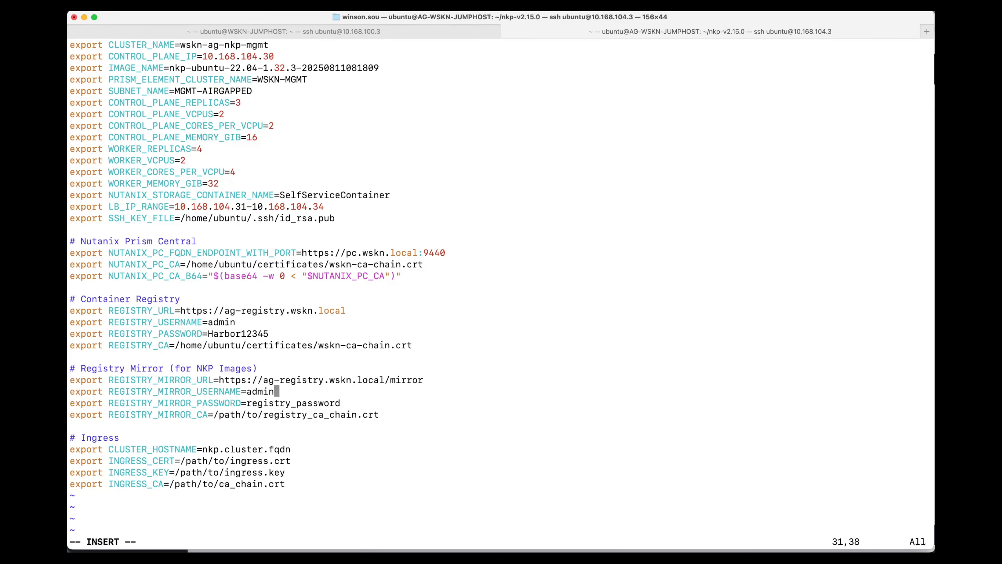
key("Down")
key("Right")
key("Right")
key("Right")
key("Right")
key("Right")
key("Right")
key("Right")
key("Right")
key("Right")
key("Right")
key("Right")
Delete the placeholder path from REGISTRY_MIRROR_CA.
key("BackSpace")
key("BackSpace")
key("BackSpace")
key("BackSpace")
key("BackSpace")
key("BackSpace")
key("BackSpace")
key("BackSpace")
key("BackSpace")
key("BackSpace")
key("BackSpace")
key("BackSpace")
key("BackSpace")
key("BackSpace")
key("BackSpace")
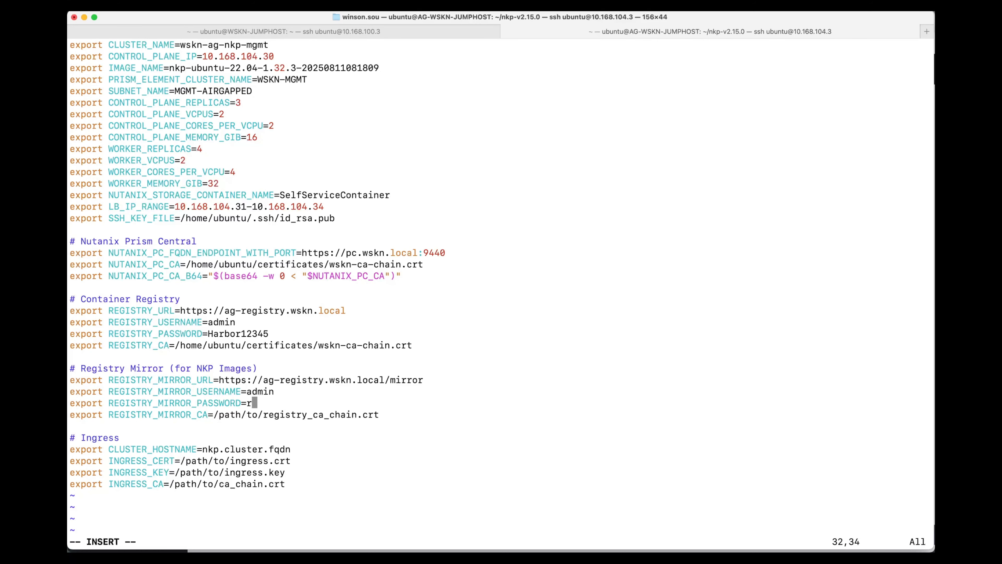
type("Harbor123")
key("Right")
key("Right")
key("Right")
key("Right")
key("Right")
key("Right")
key("Right")
key("Right")
key("Right")
key("BackSpace")
key("BackSpace")
key("BackSpace")
key("BackSpace")
key("BackSpace")
key("BackSpace")
key("BackSpace")
key("BackSpace")
key("BackSpace")
key("BackSpace")
key("BackSpace")
key("BackSpace")
key("BackSpace")
key("BackSpace")
key("BackSpace")
key("BackSpace")
key("BackSpace")
key("BackSpace")
key("BackSpace")
key("BackSpace")
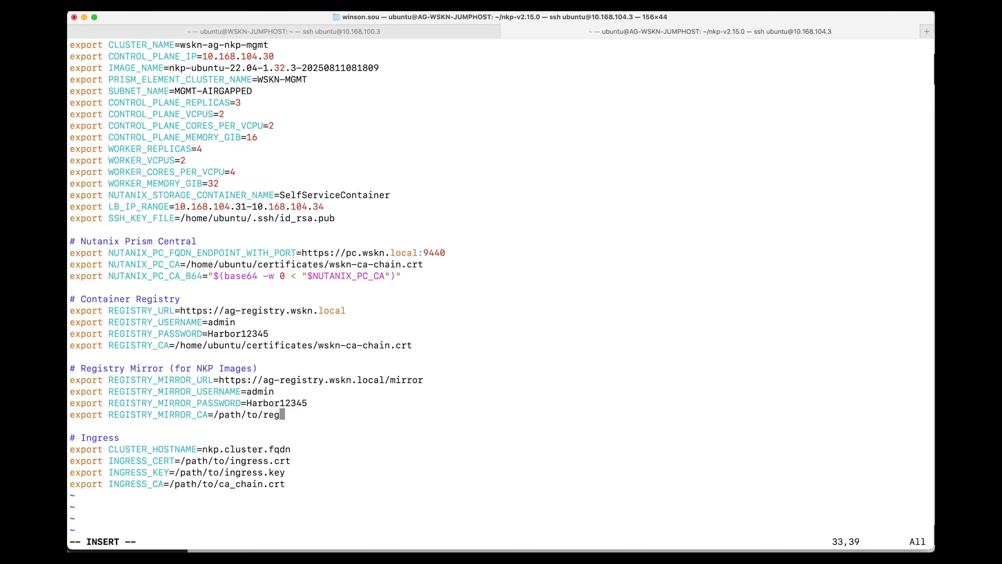